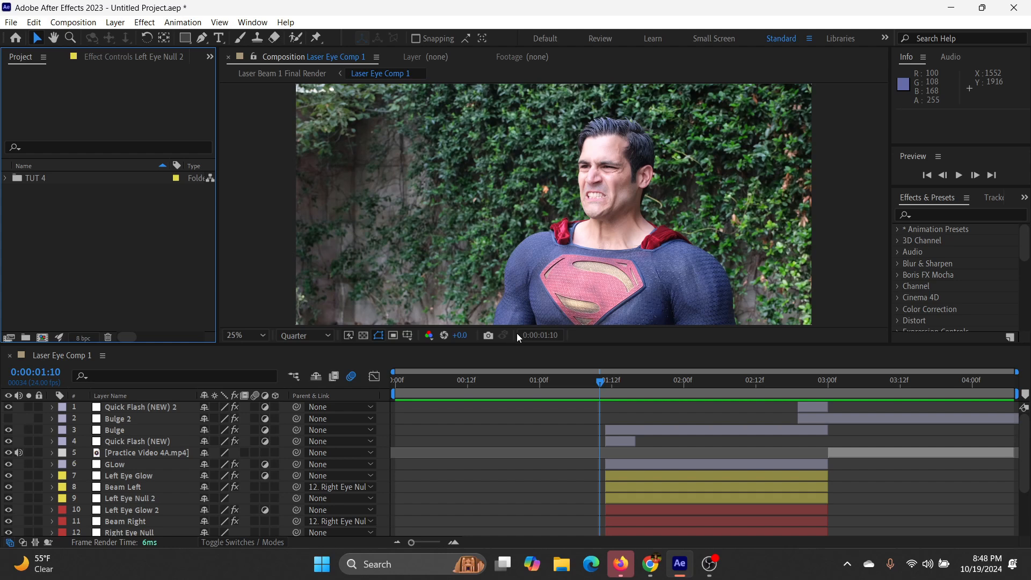
- Preview the laser eye effect in Laser Eye Comp 1 at 0:00:01:05 and at 0:00:01:23
left_click(569, 441)
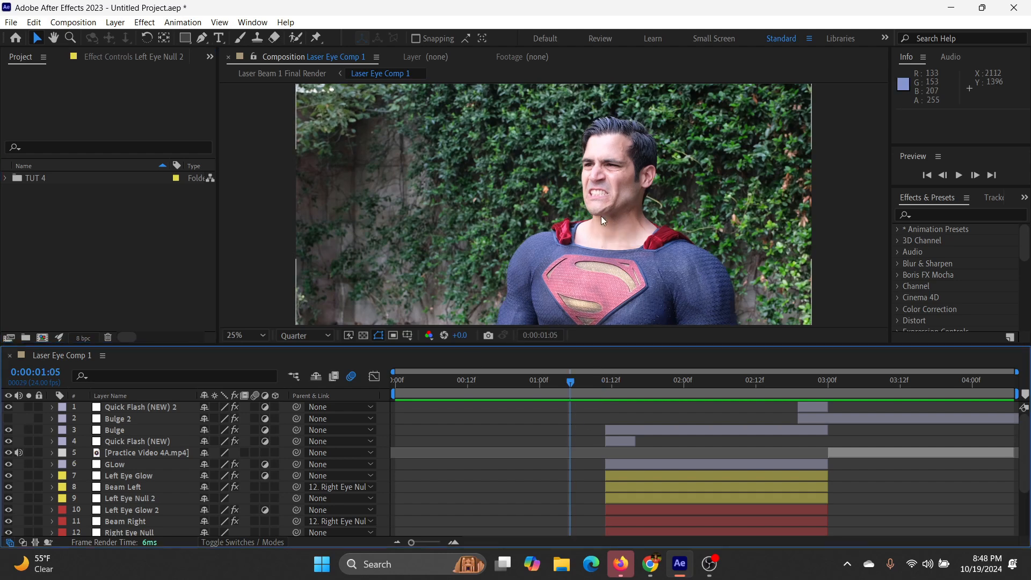
left_click_drag(601, 386, 678, 387)
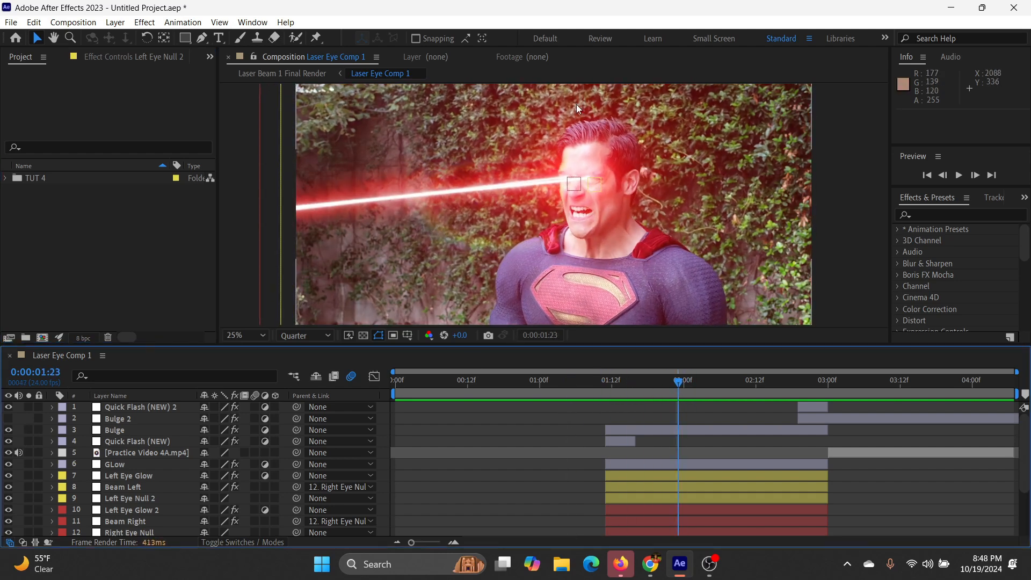
left_click(828, 241)
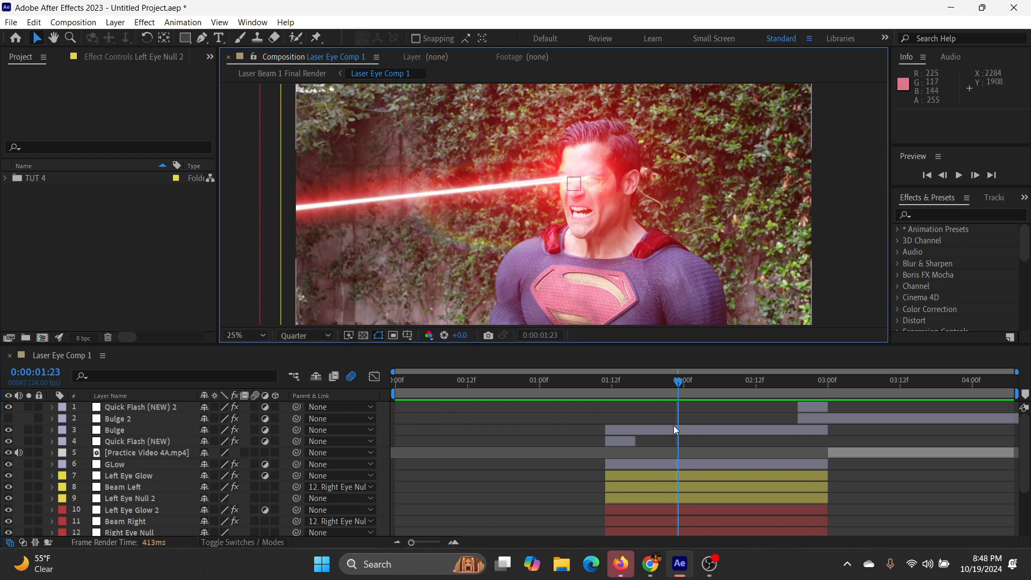
- Expand the TUT 4 project folder and select Practice Video 4B.mp4 among its footage
left_click(5, 180)
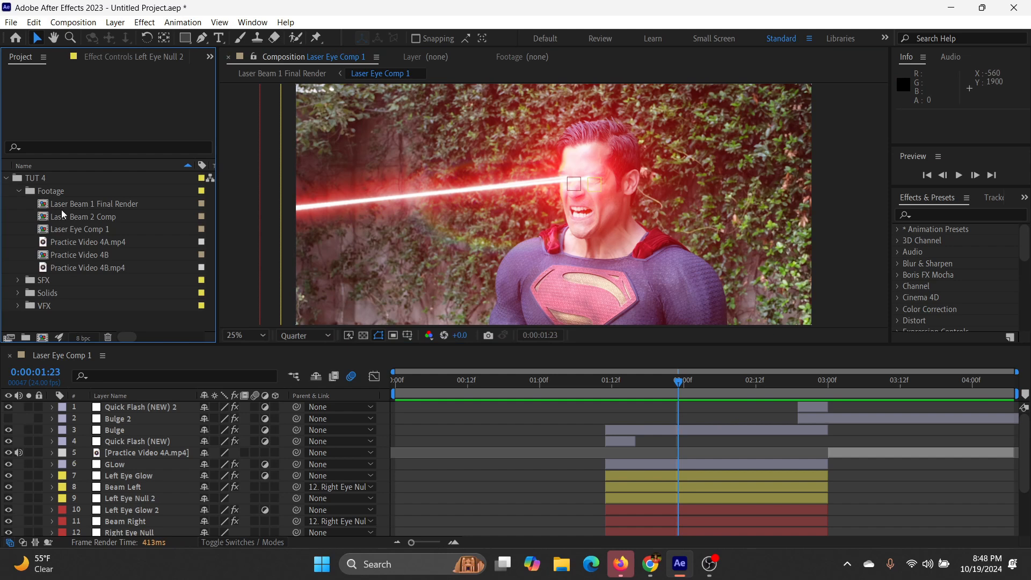
left_click(65, 207)
left_click(55, 269)
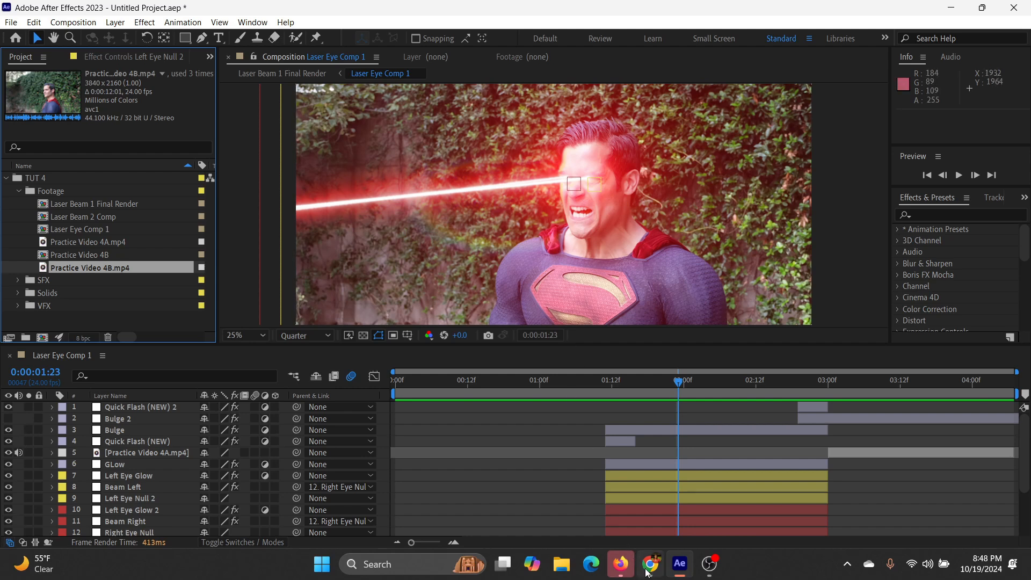
- Switch to Chrome and open the Flight FX 1.0 course page on the Collins Productions site
left_click(624, 551)
scroll(708, 272, "down", 5)
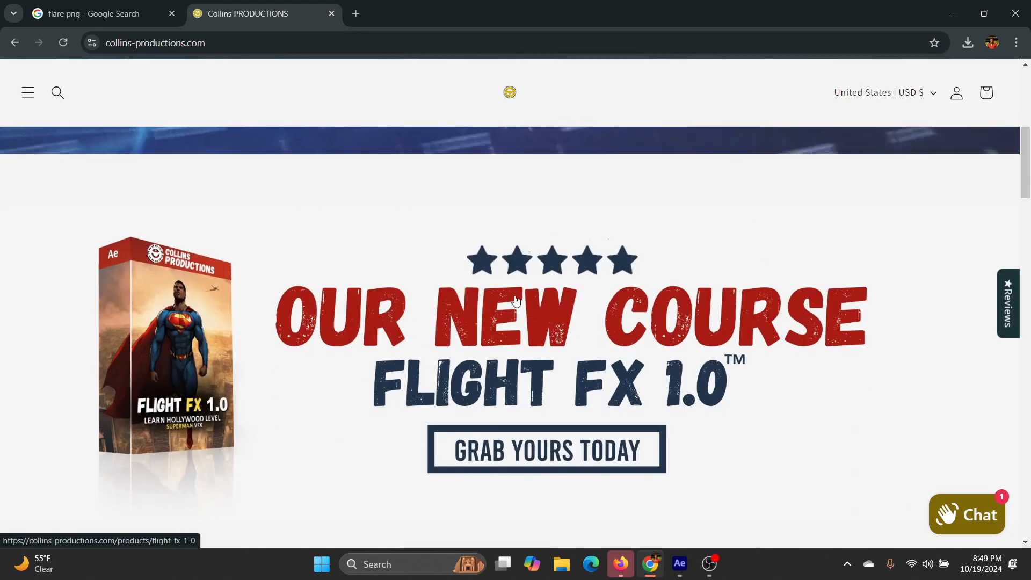
left_click(547, 336)
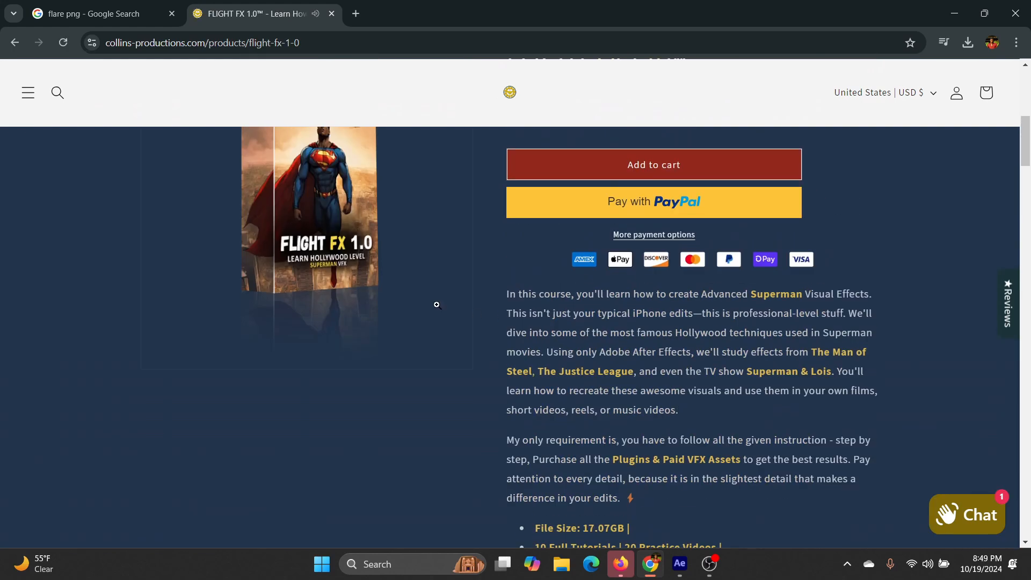
scroll(517, 317, "down", 5)
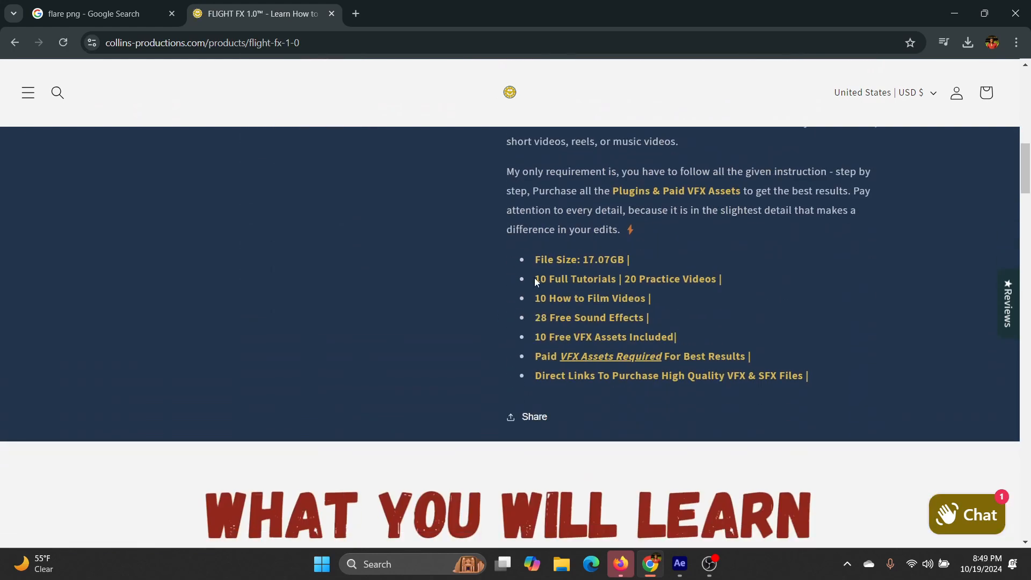
- Examine the course's list of included tutorials, practice videos, filming guides, sound effects and VFX assets, highlighting the entries while reading
left_click_drag(535, 280, 722, 280)
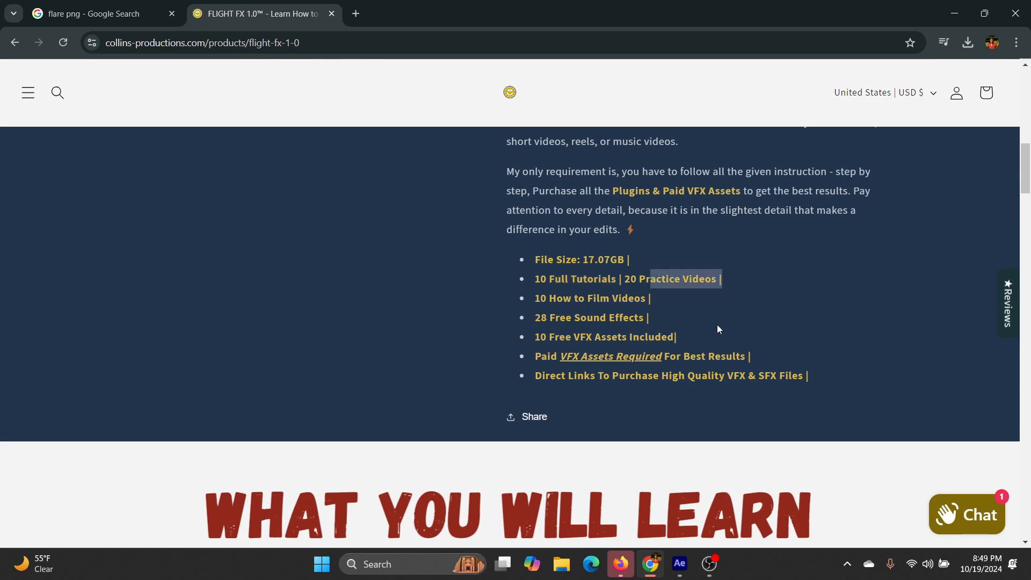
left_click_drag(540, 299, 665, 305)
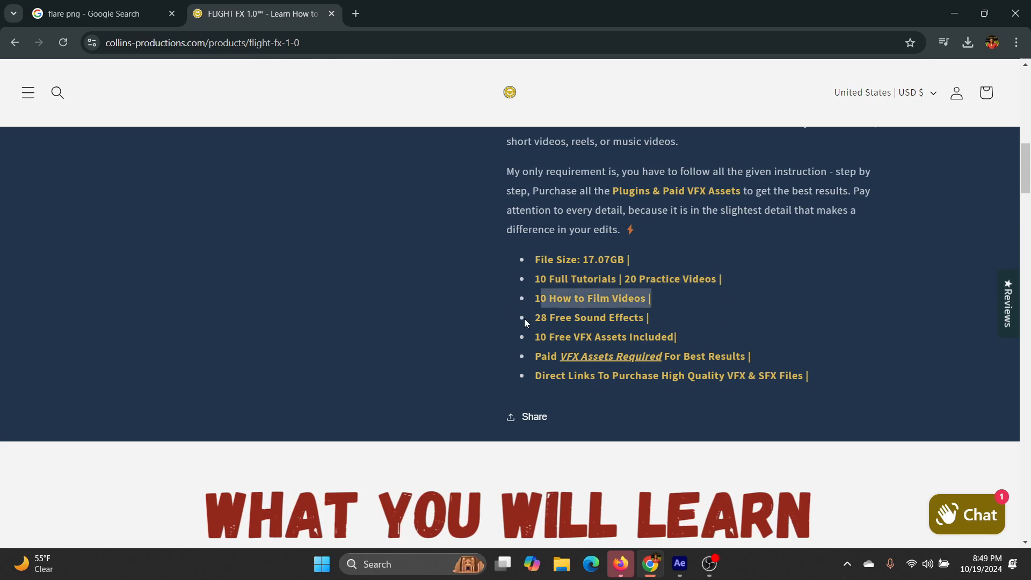
left_click_drag(526, 318, 639, 319)
left_click_drag(528, 339, 695, 340)
scroll(744, 318, "down", 2)
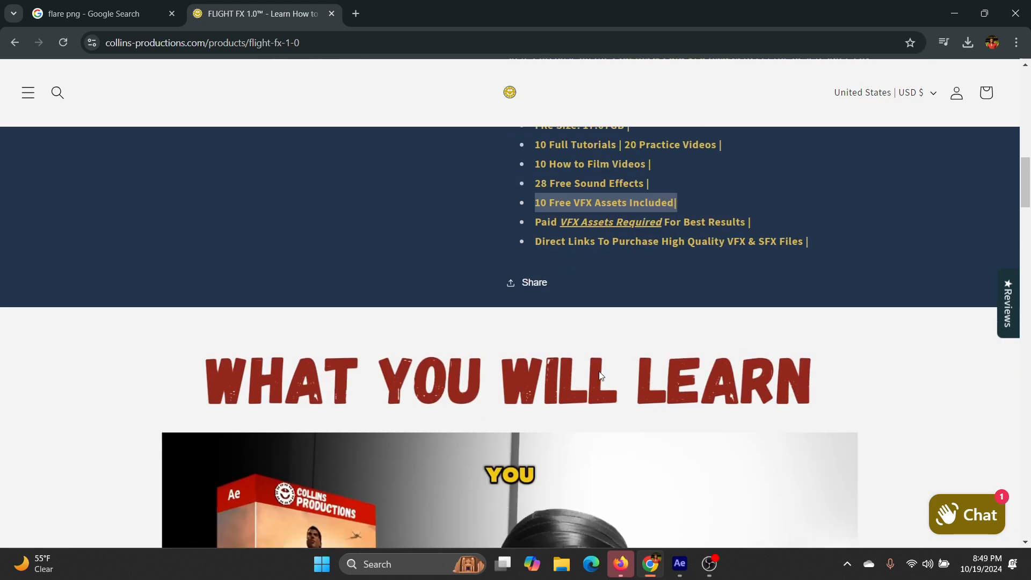
left_click(535, 227)
mouse_move(535, 230)
left_mouse_down()
mouse_move(623, 225)
mouse_move(575, 233)
mouse_move(551, 223)
left_mouse_up()
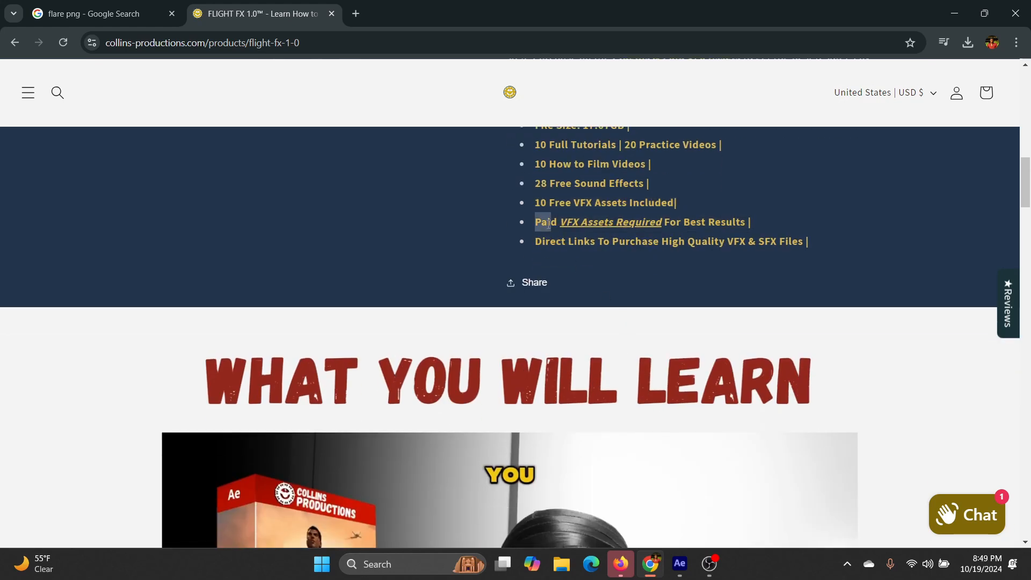
scroll(648, 235, "down", 1)
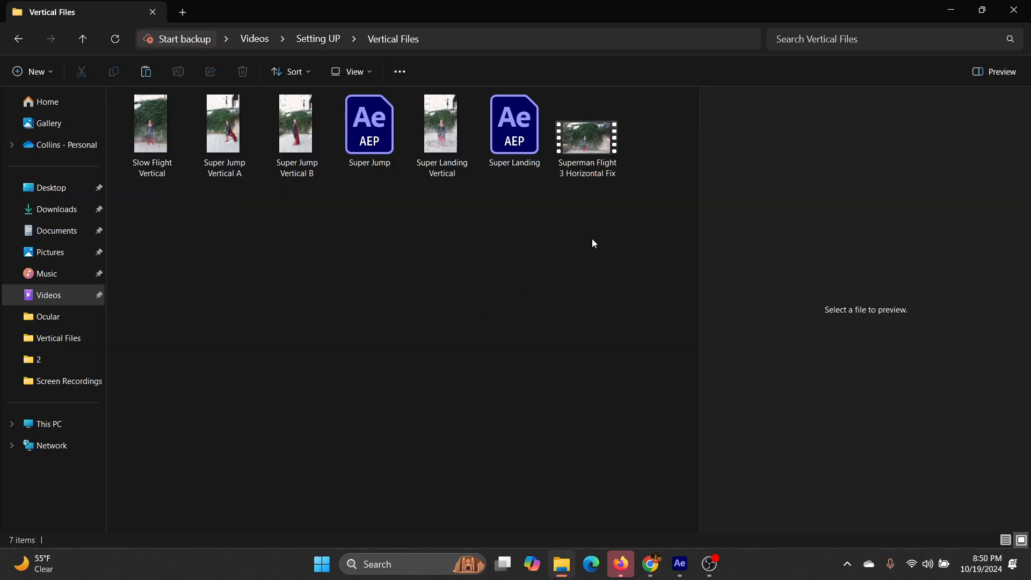
- Play the Take OFF 1 Example video in Media Player, pause it and close the player
double_click(592, 154)
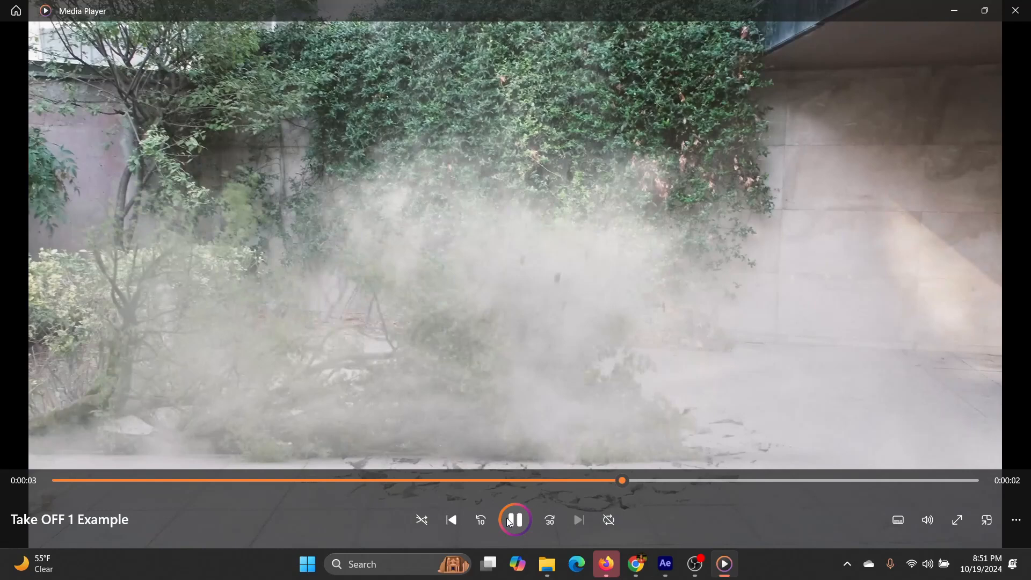
left_click(512, 520)
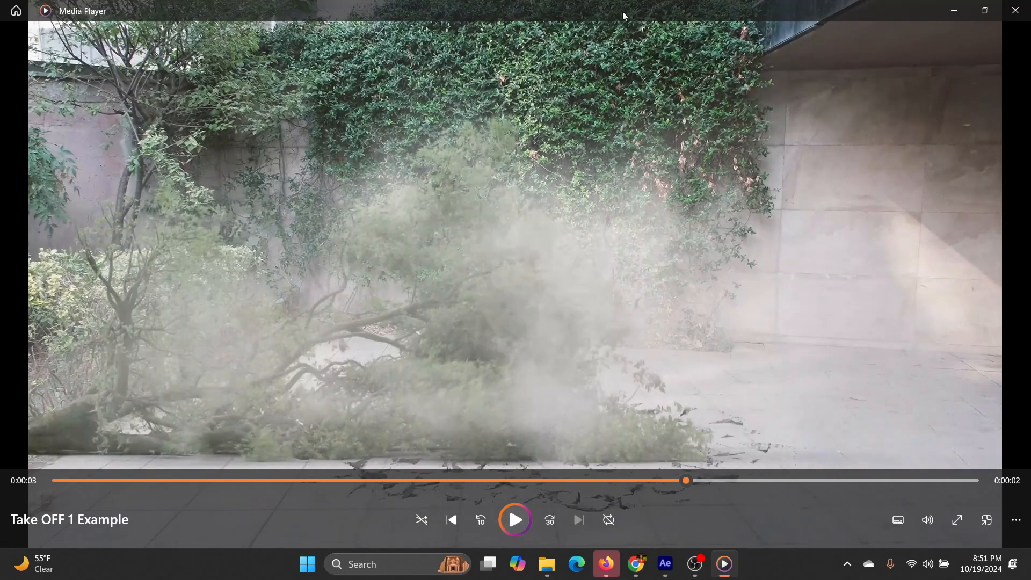
left_click(1015, 10)
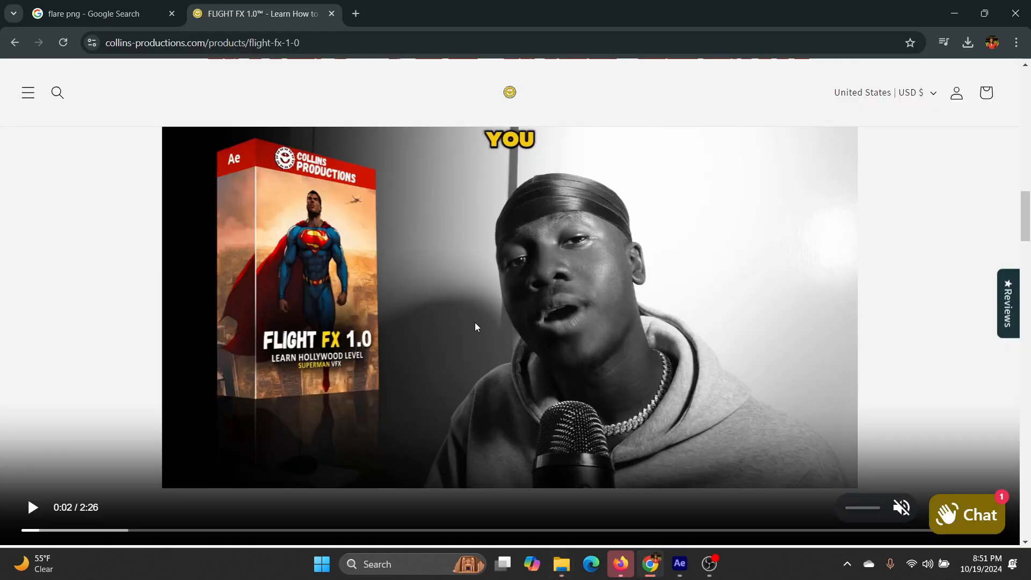
- Examine the course page's "Don't Be Cheap & Lazy" notice, the list of needed items and the before-and-after comparison images
scroll(721, 268, "down", 8)
scroll(731, 288, "down", 5)
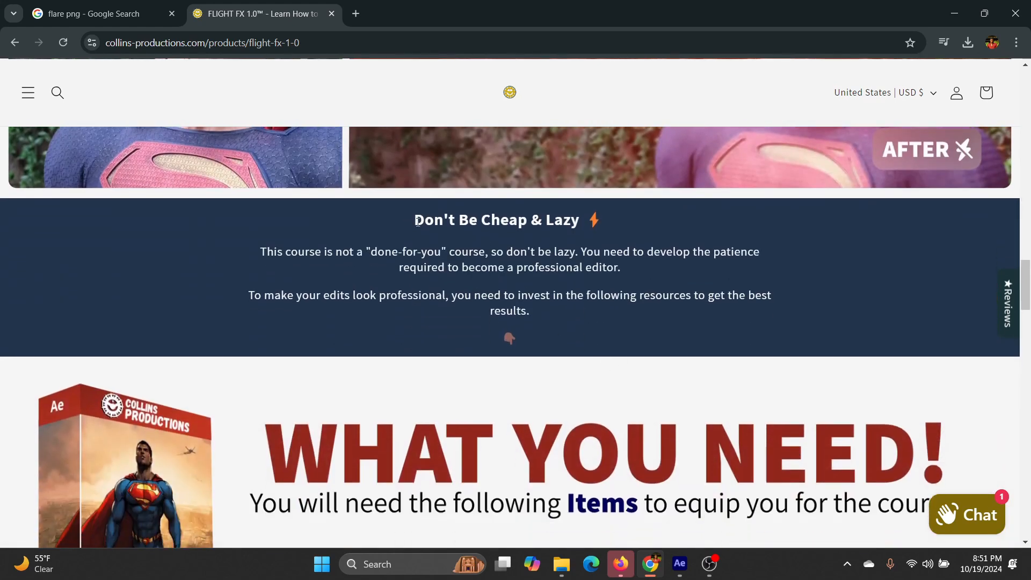
left_click_drag(418, 221, 579, 226)
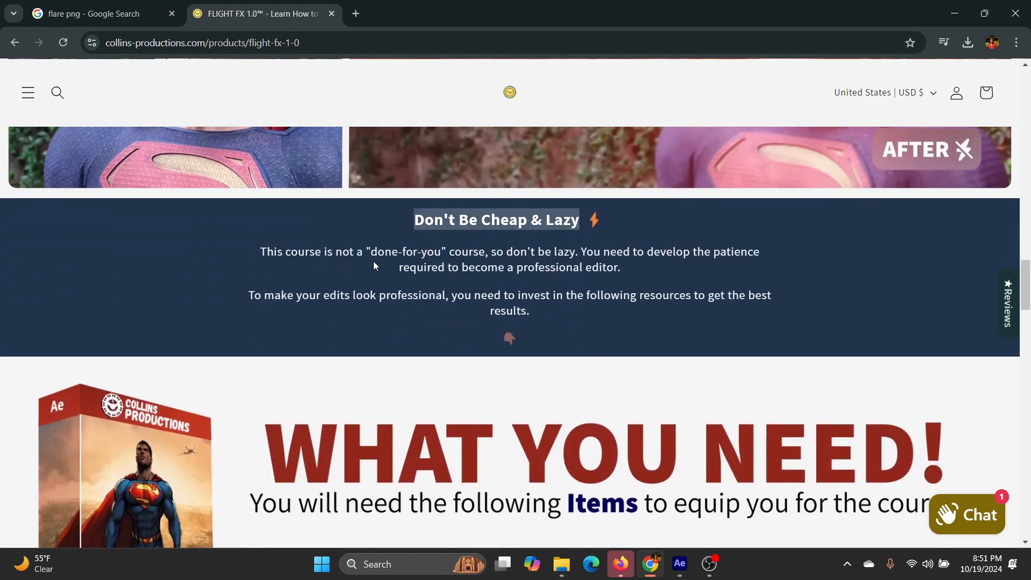
scroll(607, 293, "down", 3)
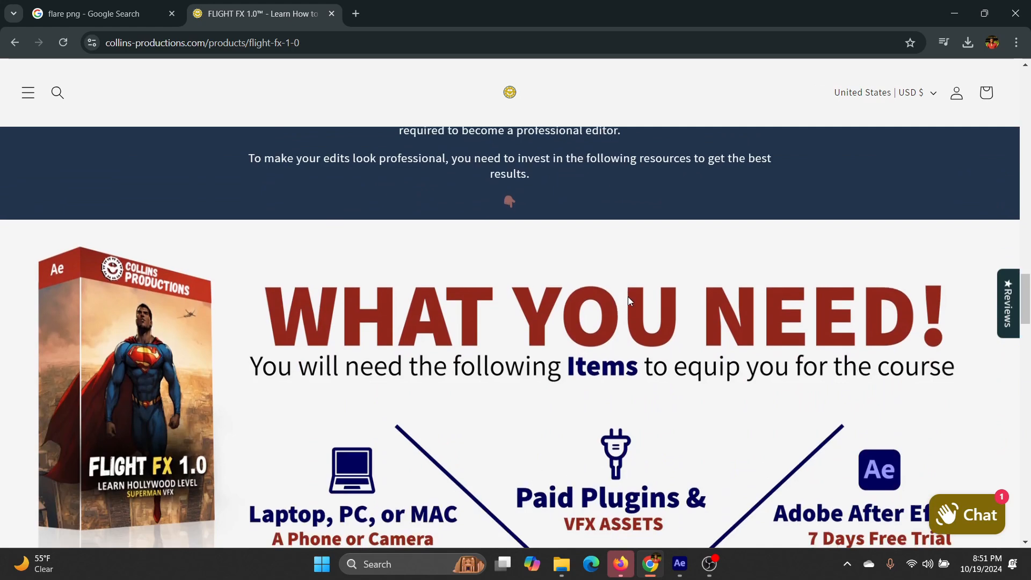
scroll(627, 297, "down", 2)
scroll(632, 311, "down", 3)
scroll(633, 316, "down", 3)
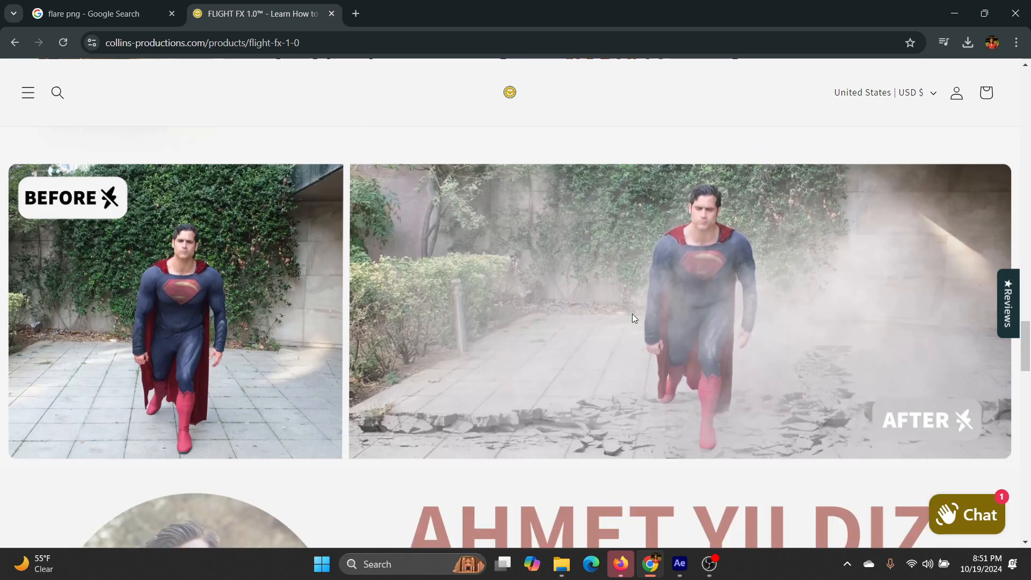
scroll(557, 333, "down", 2)
scroll(568, 327, "up", 1)
scroll(647, 317, "up", 2)
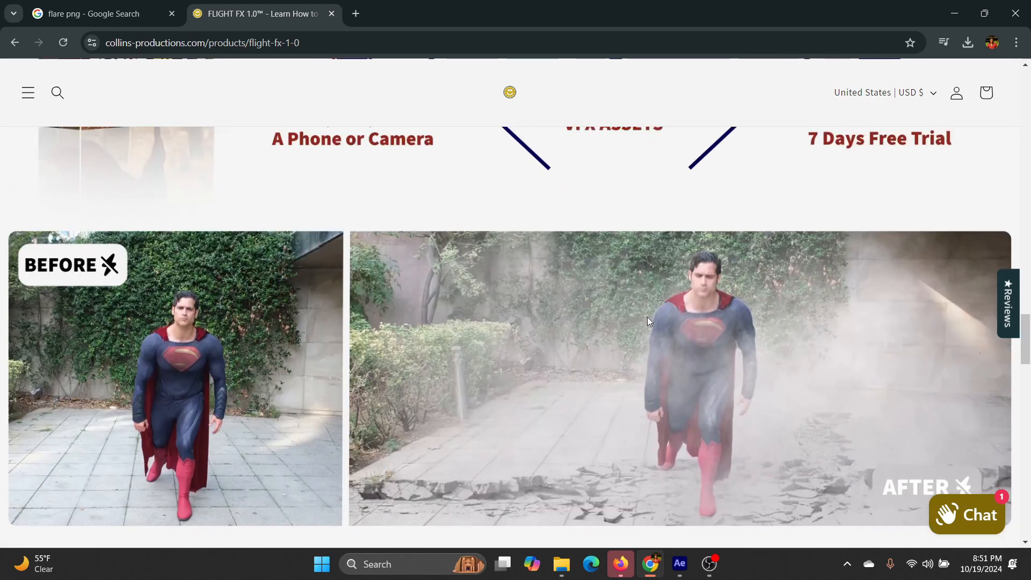
- Review the cosplay artist's acknowledgement, the take-off comparison and the "You Need These" section, and look back over the earlier course sections
scroll(754, 310, "down", 6)
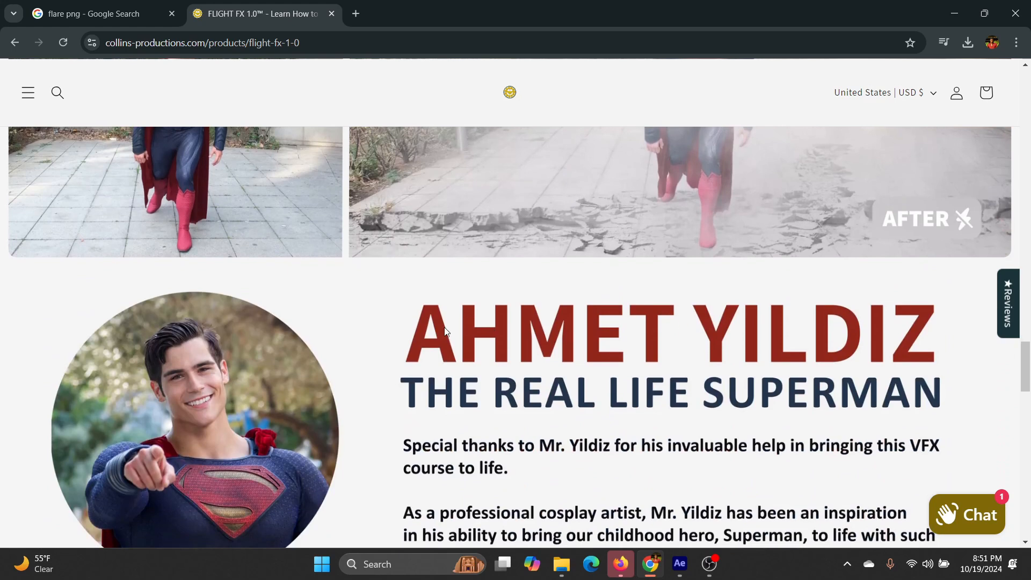
scroll(483, 322, "down", 1)
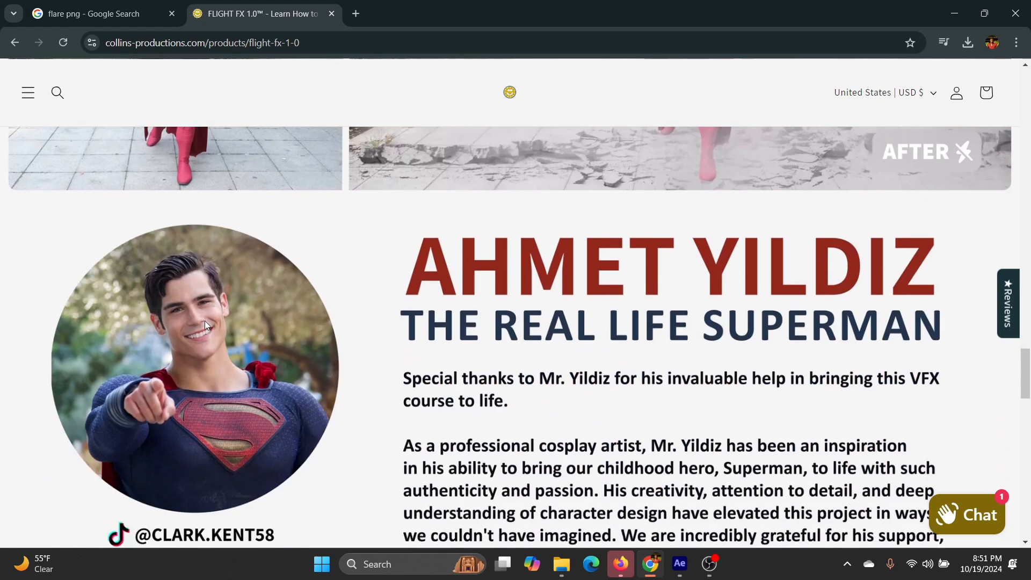
scroll(212, 317, "down", 2)
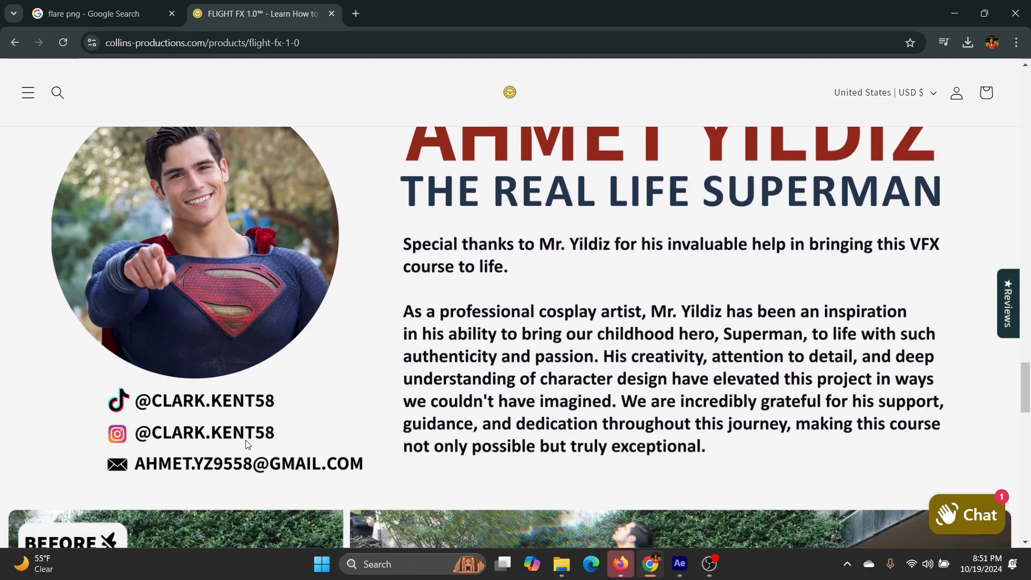
scroll(408, 311, "down", 1)
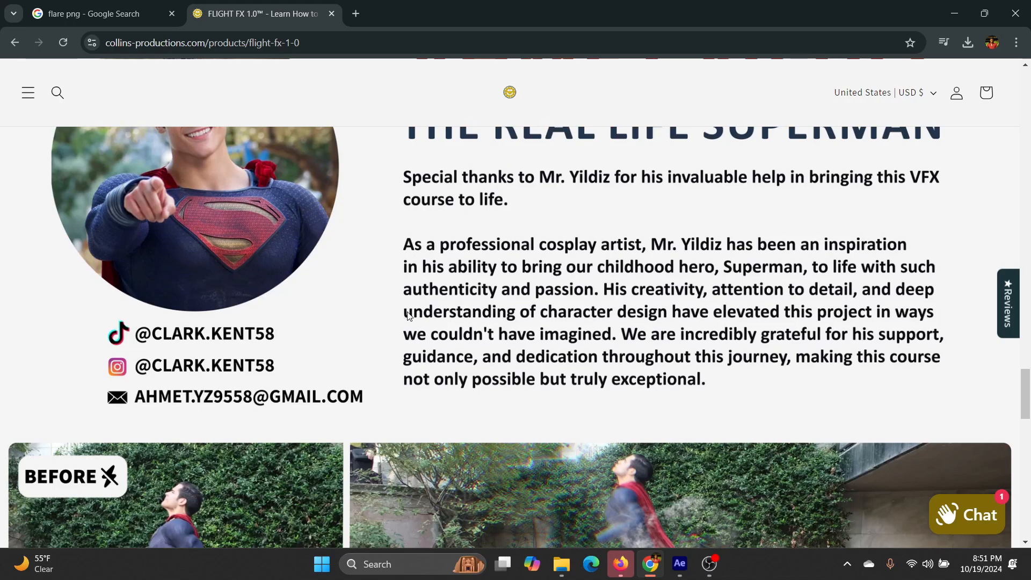
scroll(410, 317, "up", 1)
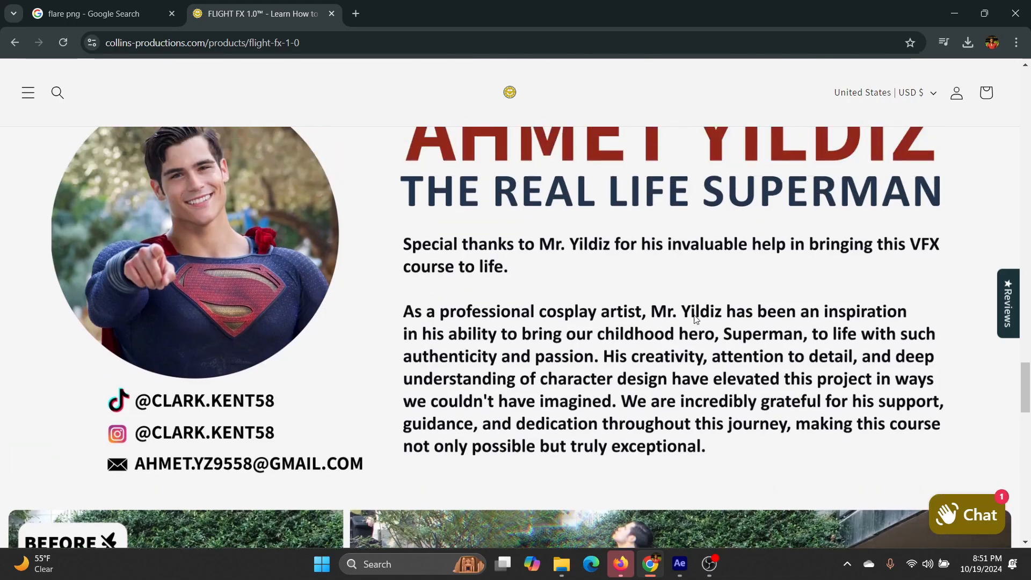
scroll(693, 322, "down", 2)
scroll(678, 325, "up", 2)
scroll(685, 327, "down", 4)
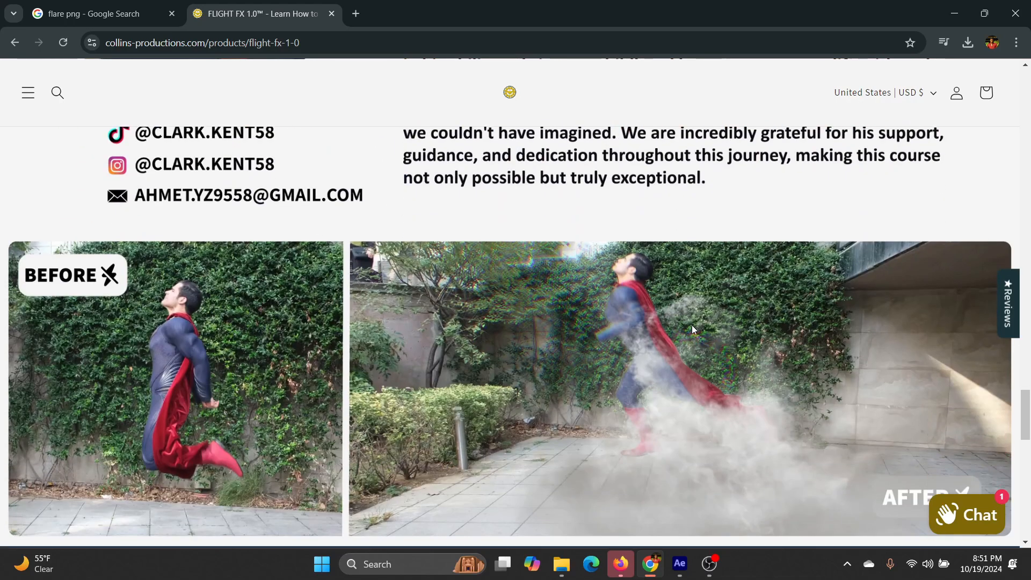
scroll(691, 326, "down", 3)
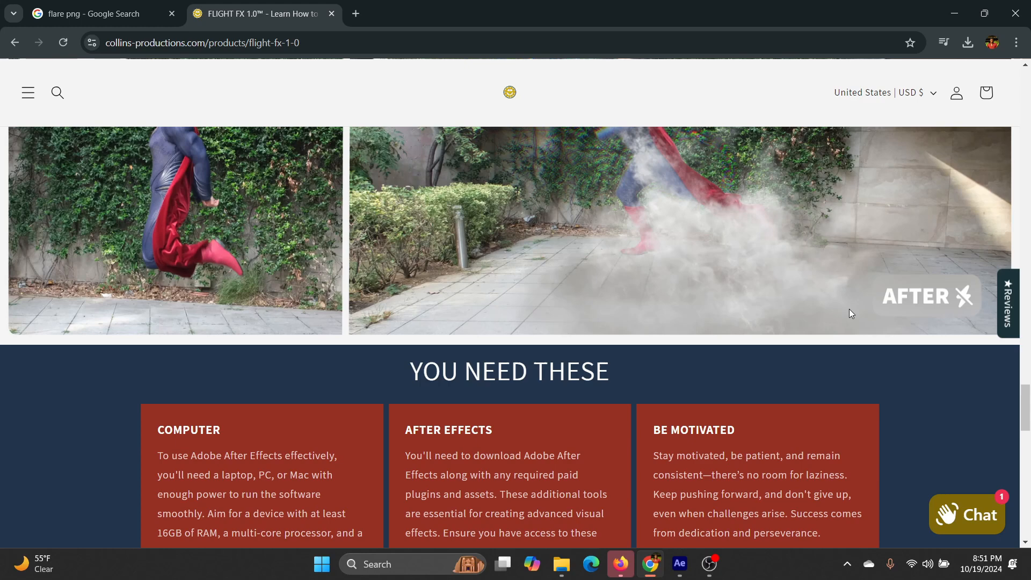
scroll(815, 387, "up", 10)
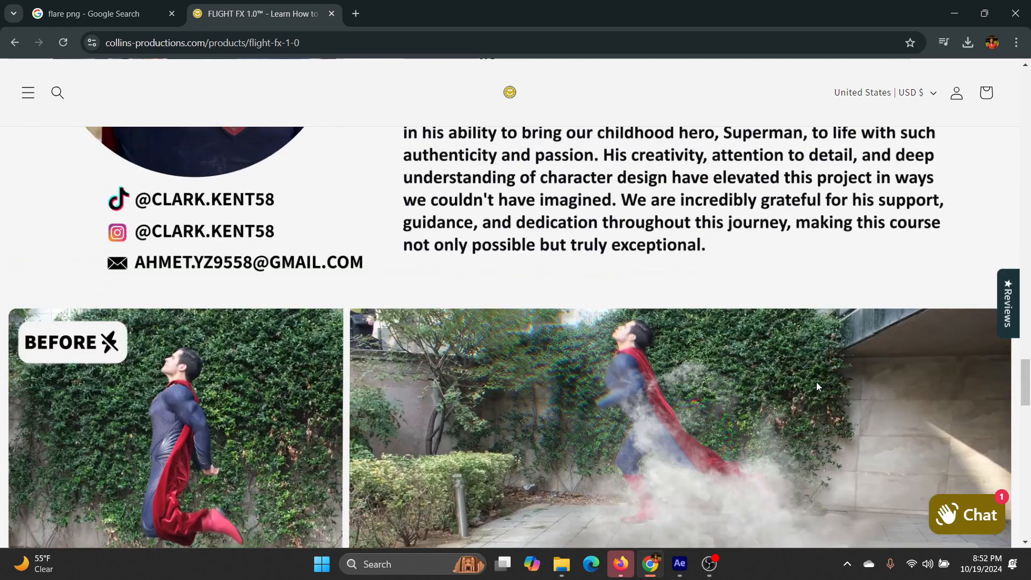
scroll(757, 360, "up", 10)
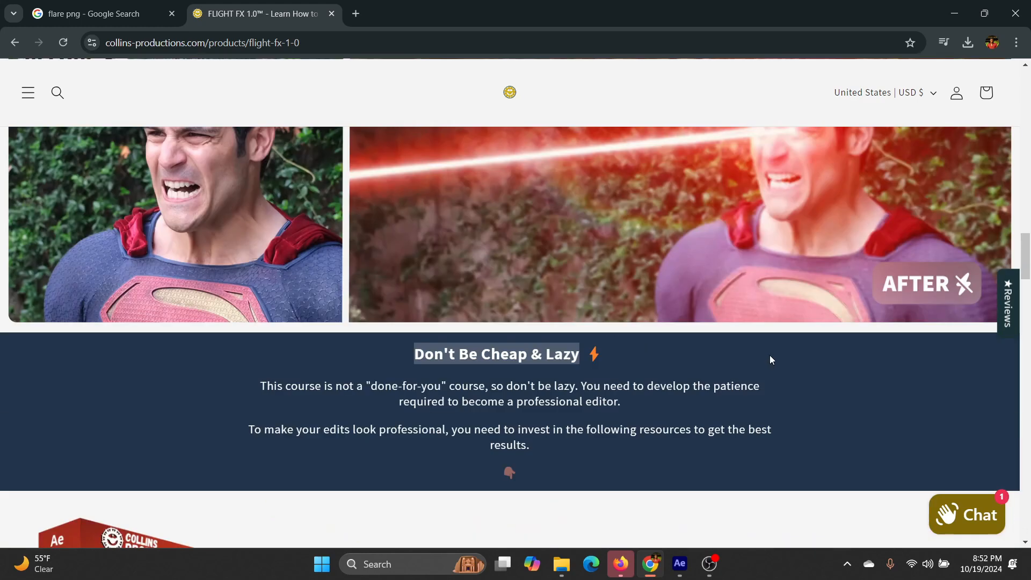
scroll(770, 354, "up", 5)
scroll(771, 351, "up", 5)
scroll(631, 353, "down", 3)
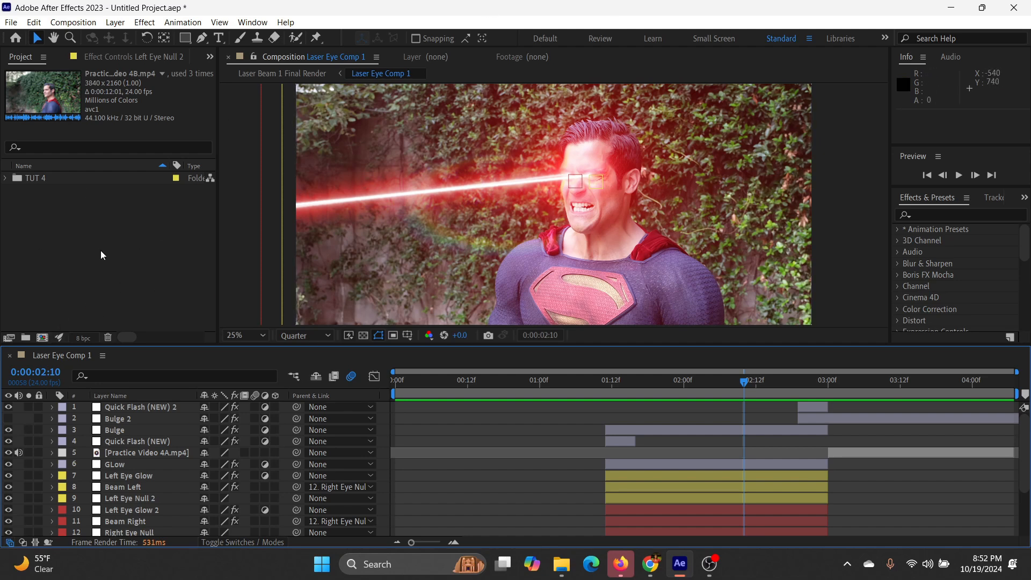
- Import the whole Laser Eyes Tut folder from Downloads into the project
double_click(72, 244)
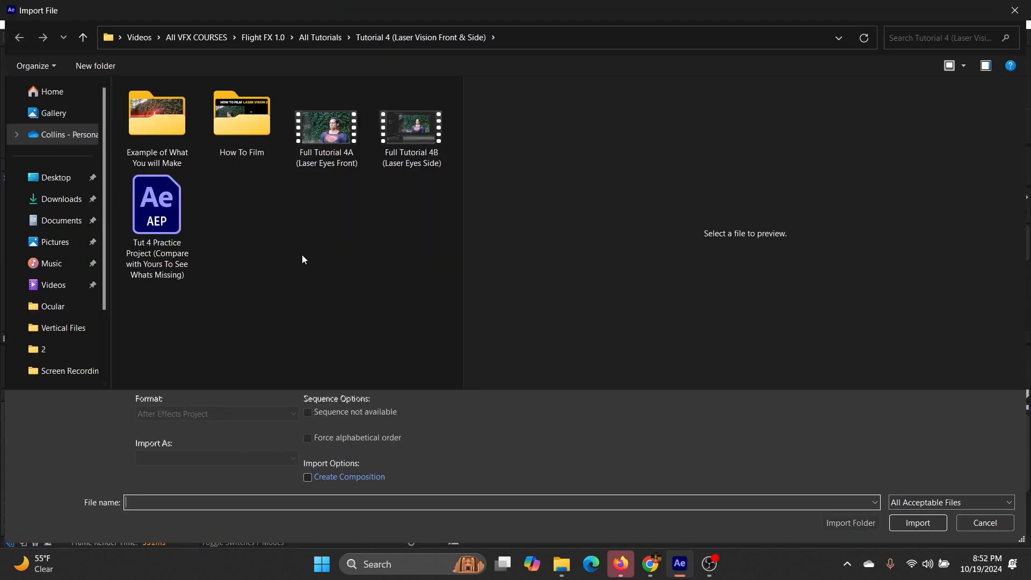
left_click(54, 178)
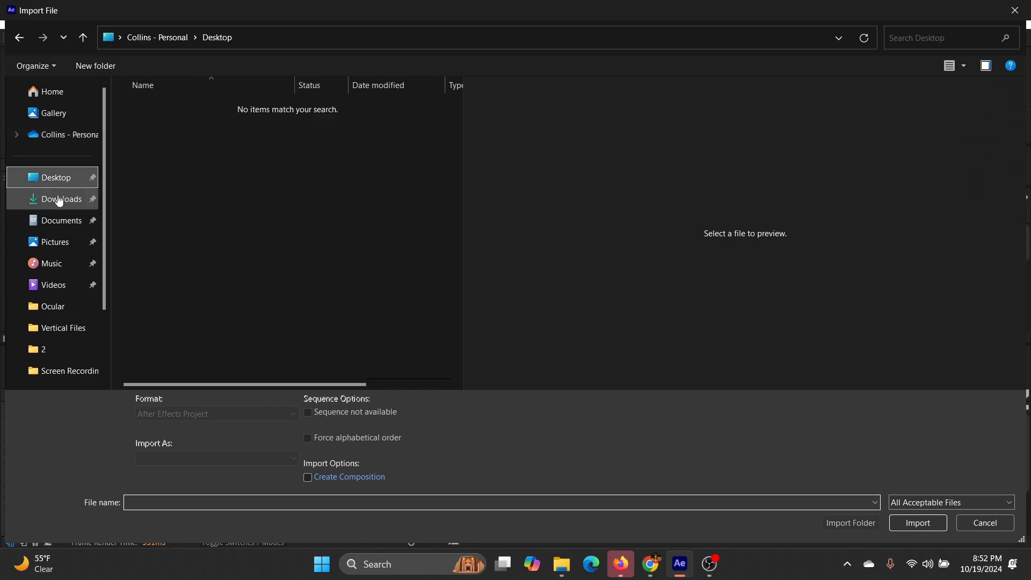
left_click(58, 200)
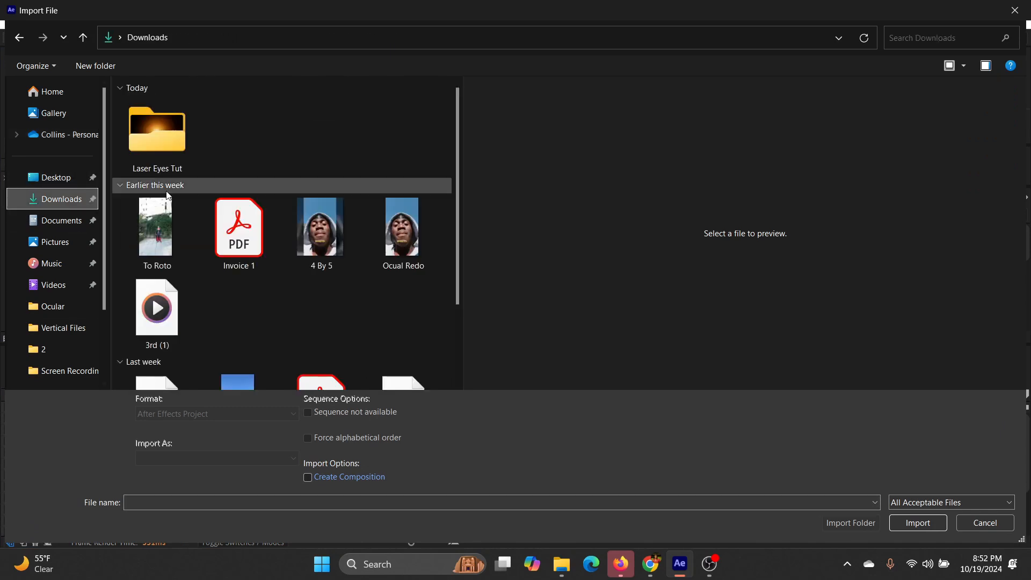
double_click(153, 148)
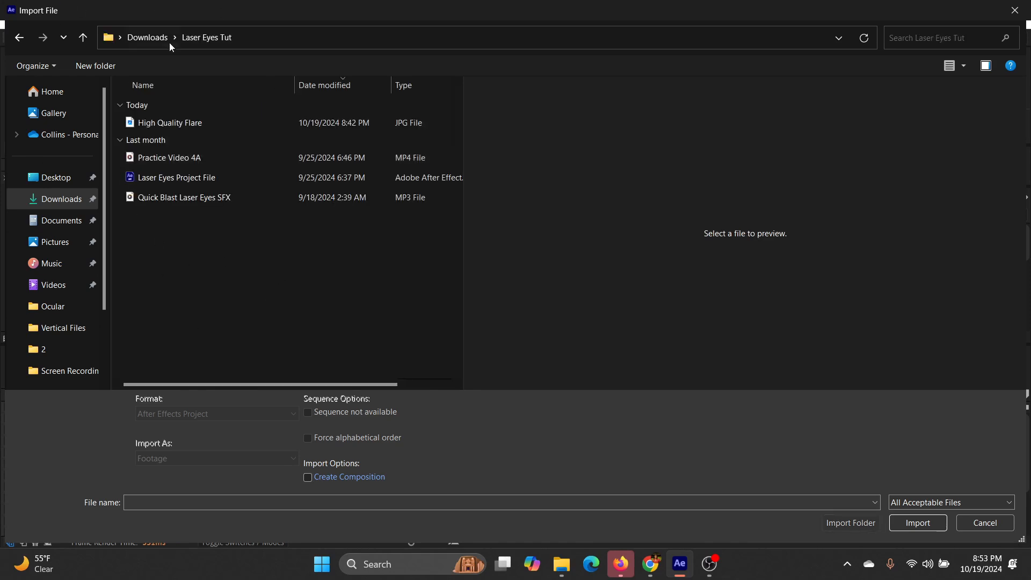
left_click(155, 39)
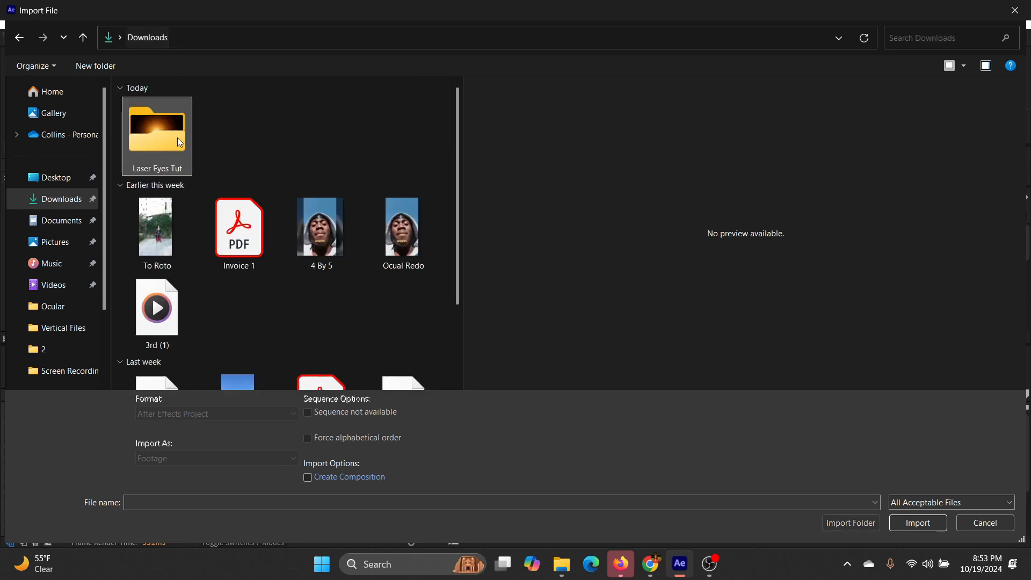
left_click(837, 523)
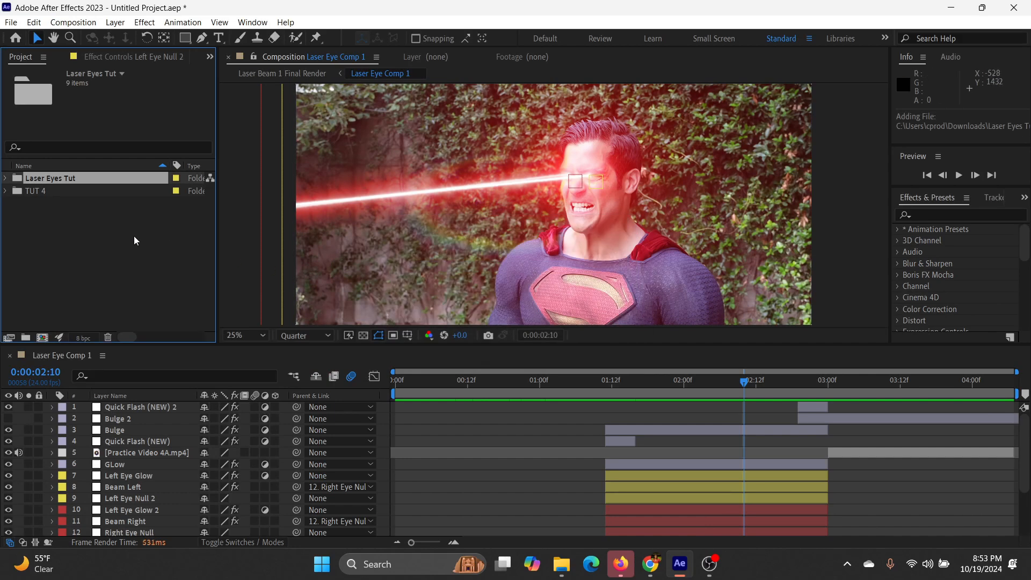
- Expand the imported Laser Eyes Tut folder and review its practice video, sound effect, project file and High Quality Flare image
left_click(6, 179)
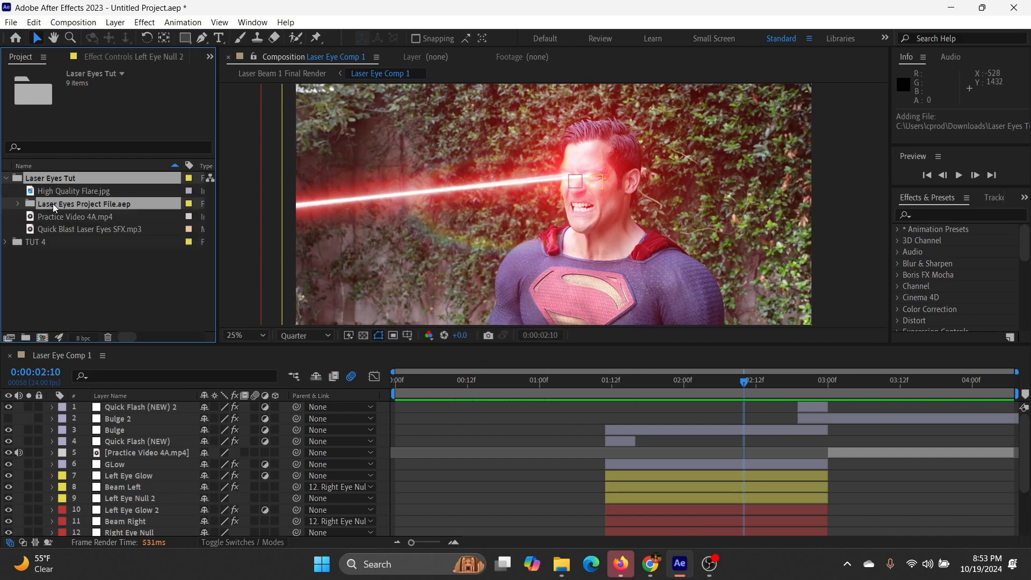
left_click(63, 218)
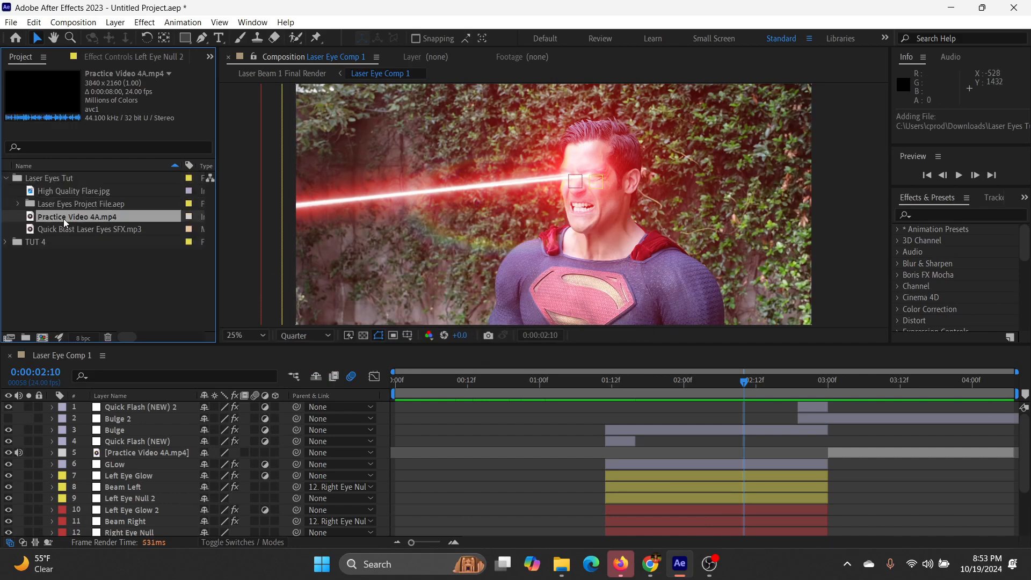
left_click(62, 229)
left_click(66, 199)
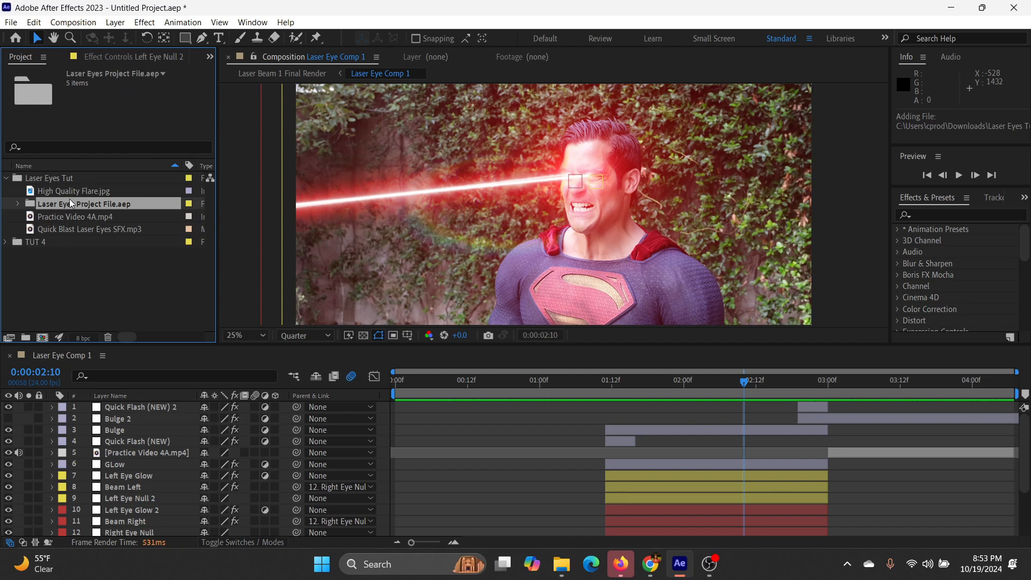
left_click(70, 192)
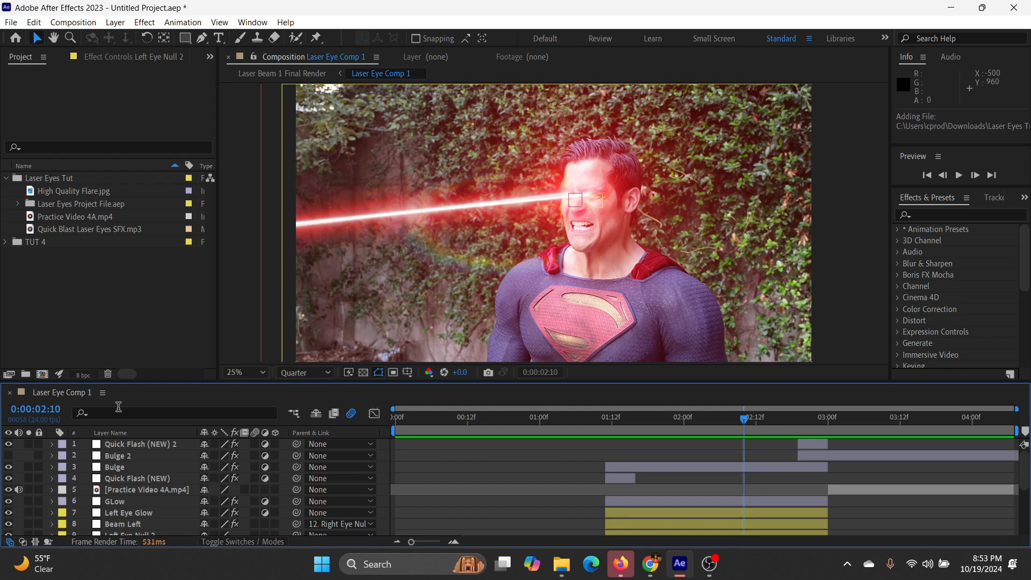
- Create a new composition from Practice Video 4A.mp4 and close the Laser Eye Comp 1 timeline
left_click(57, 219)
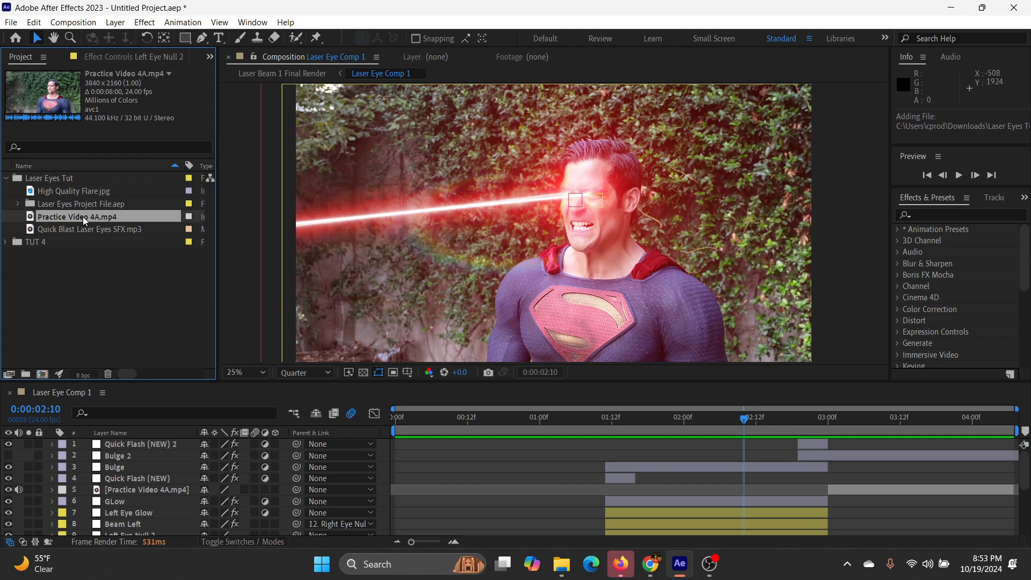
left_click_drag(82, 217, 38, 373)
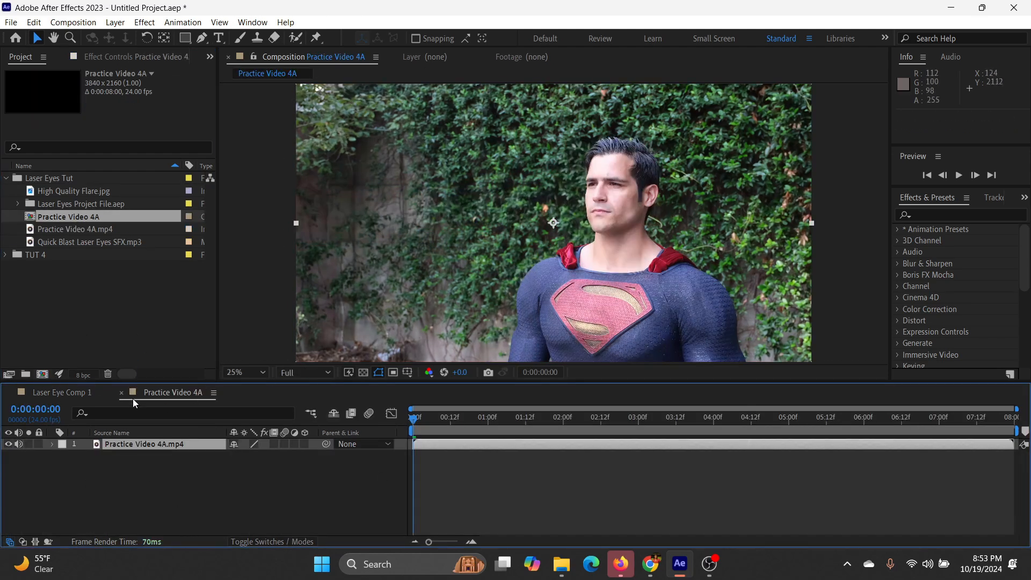
left_click(10, 393)
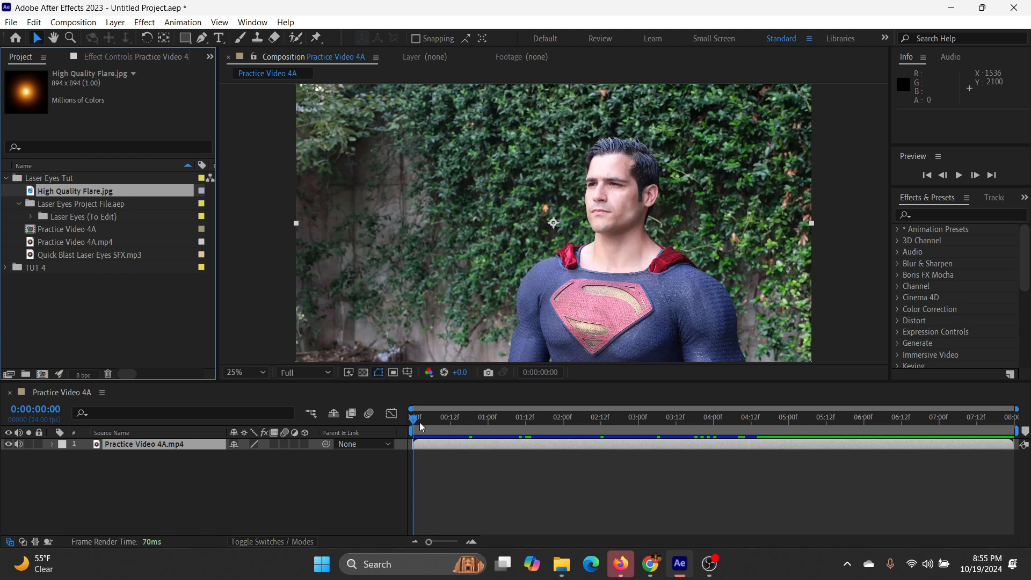
- Scrub Practice Video 4A to 0:00:03:16 and inspect the actor's eyes up close
left_click_drag(414, 422, 689, 407)
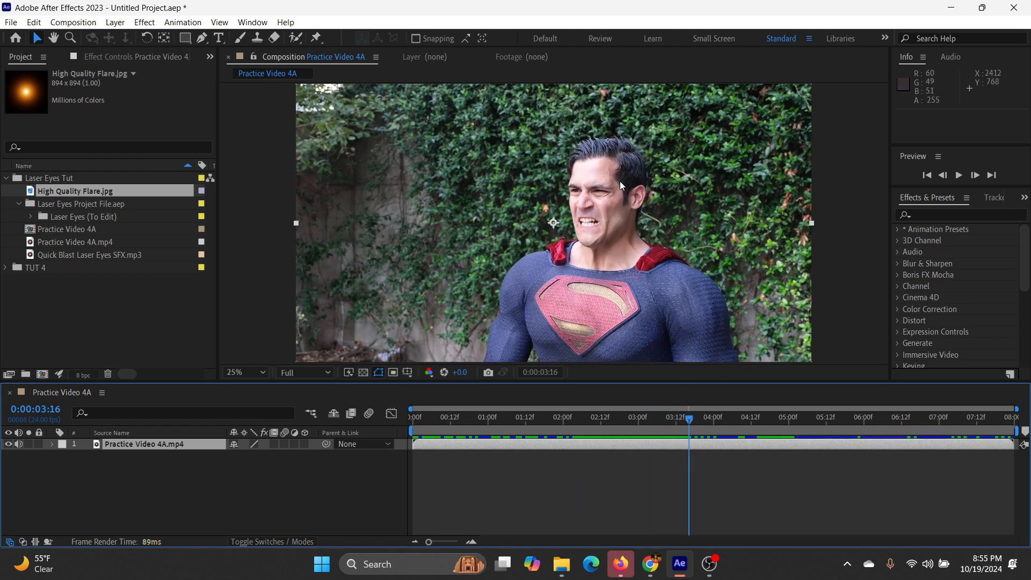
scroll(620, 181, "up", 4)
left_click_drag(673, 159, 601, 255)
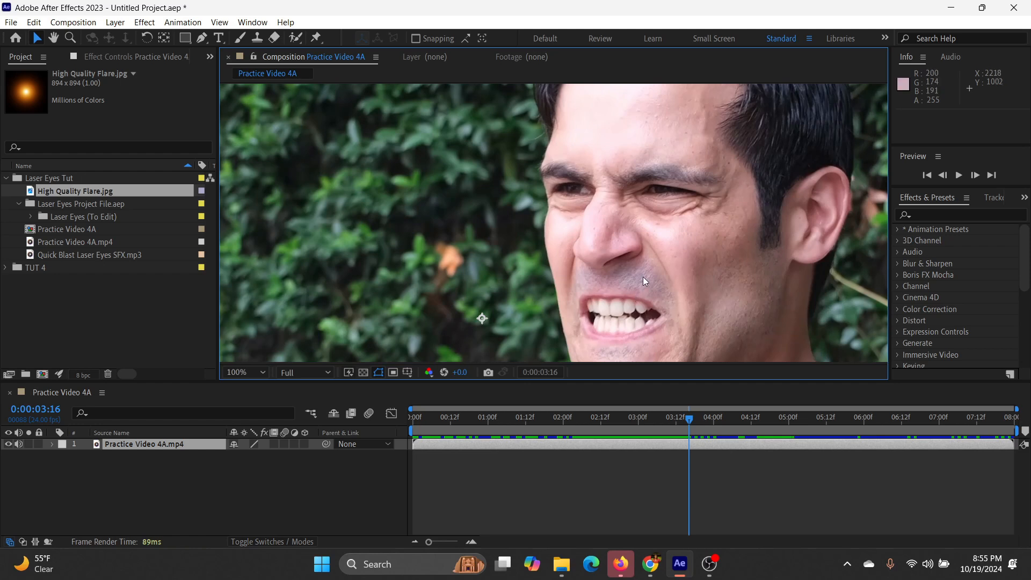
- Switch to Chrome, examine the Superman Heat Vision Supercut image among the heat vision results, and return to After Effects
left_click(651, 564)
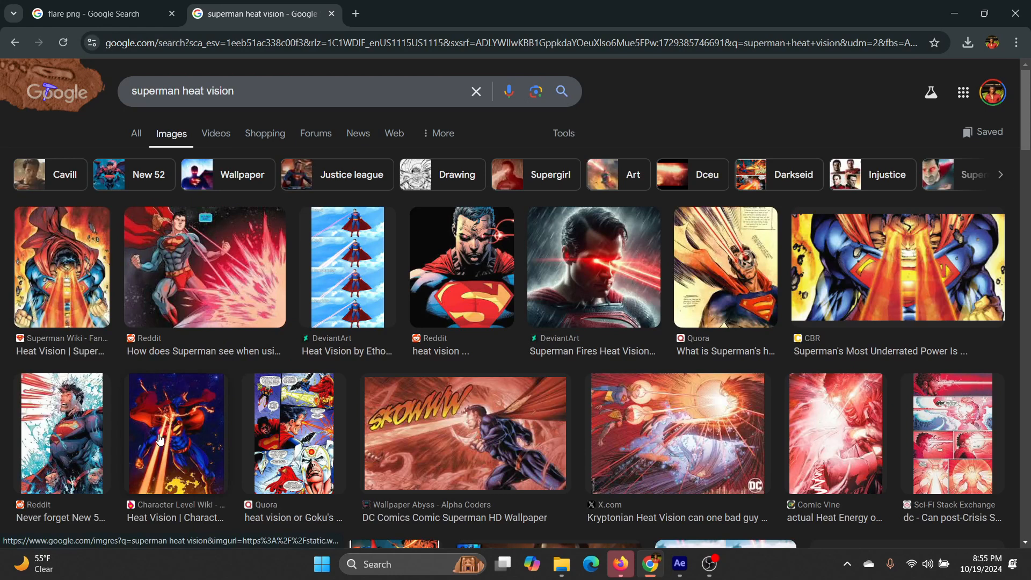
scroll(653, 269, "down", 5)
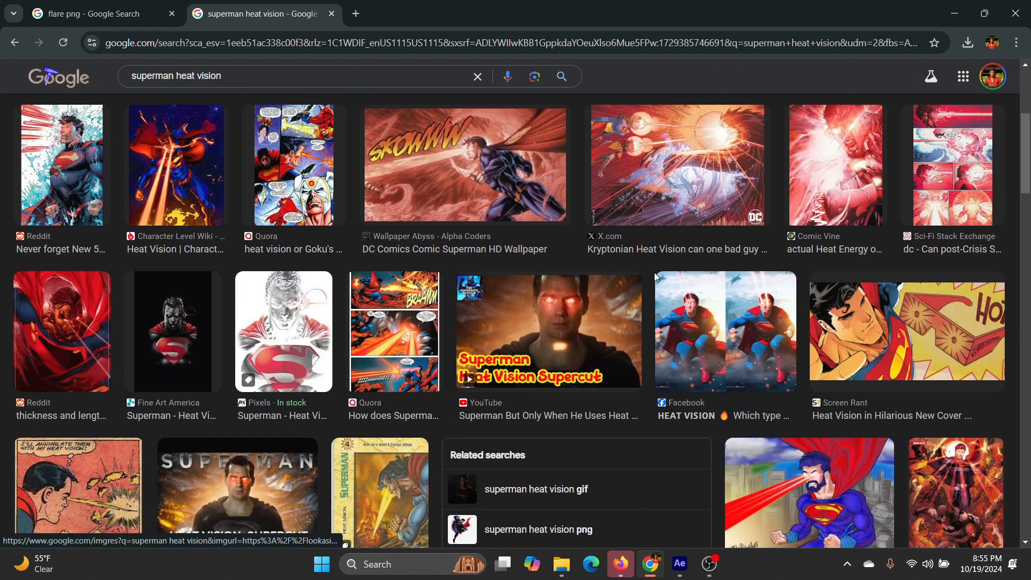
left_click(589, 316)
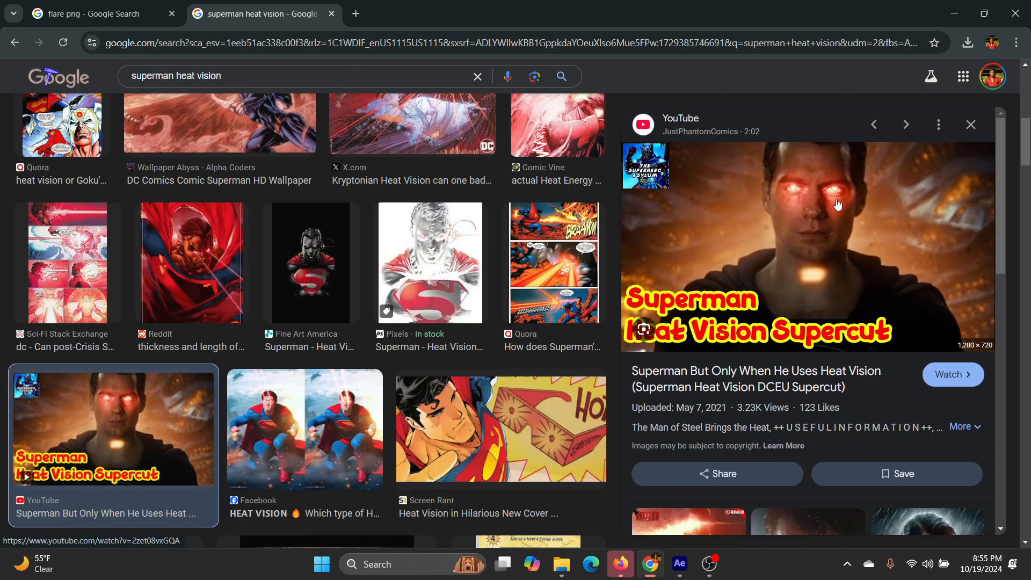
left_click(680, 564)
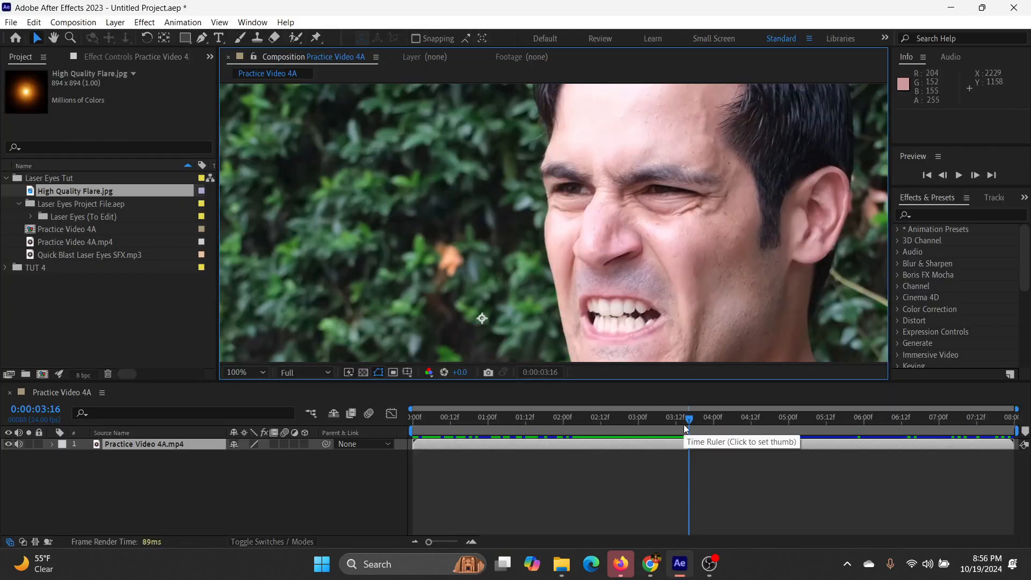
- Return to the Chrome image results, examine the Reddit picture of Superman firing a red beam sideways, and switch back to After Effects
left_click(659, 562)
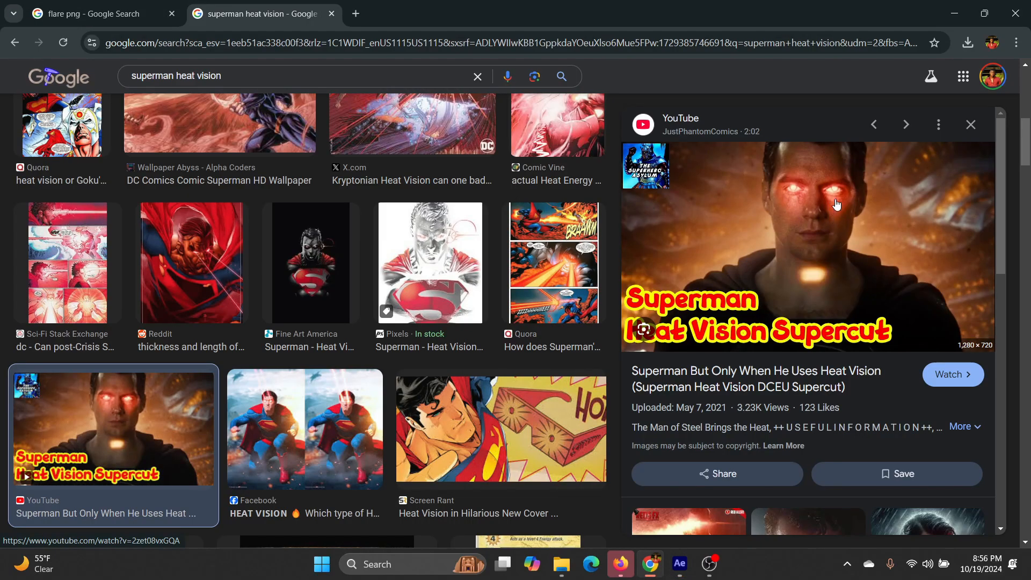
scroll(845, 218, "down", 5)
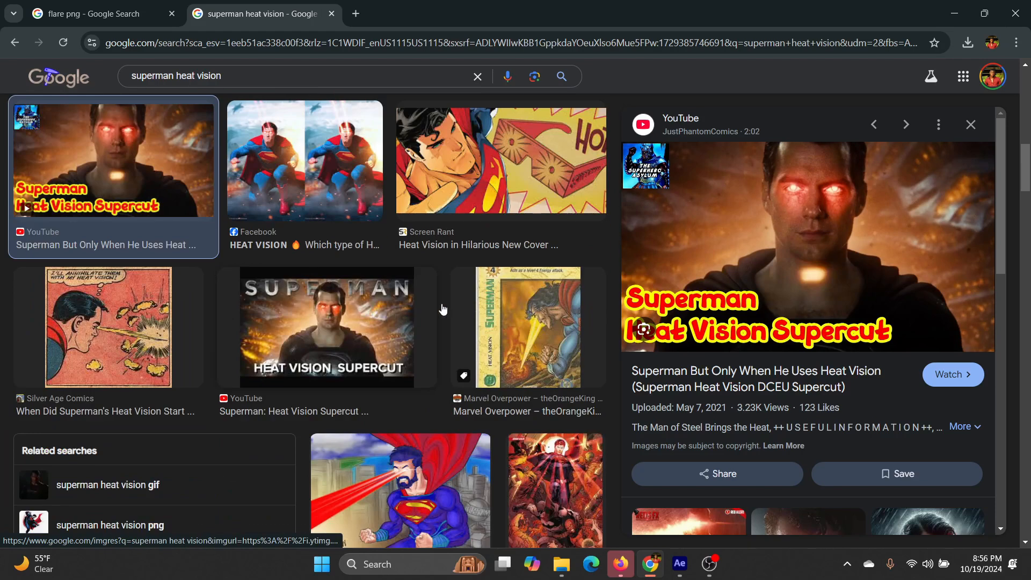
scroll(818, 218, "down", 5)
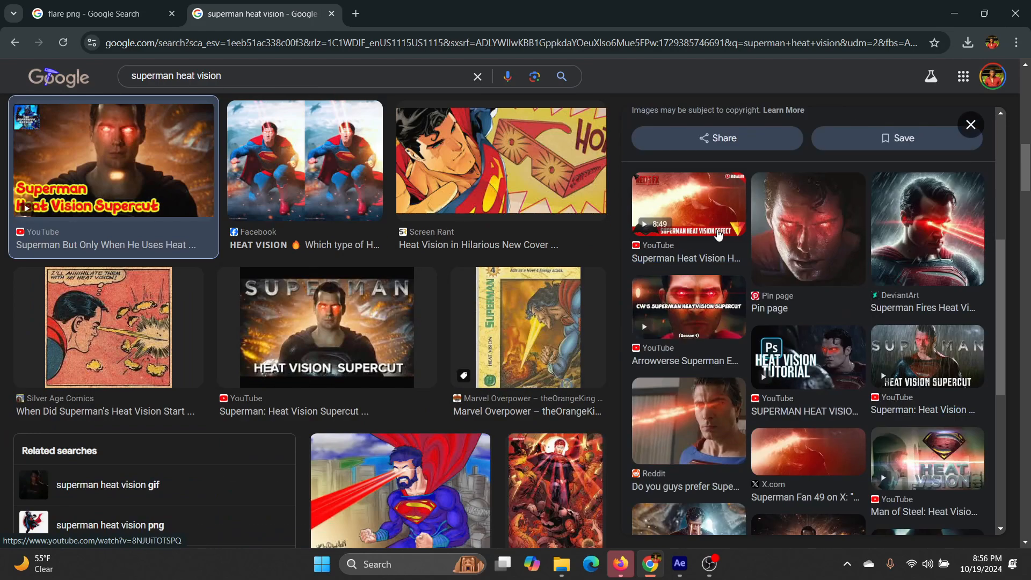
left_click(712, 423)
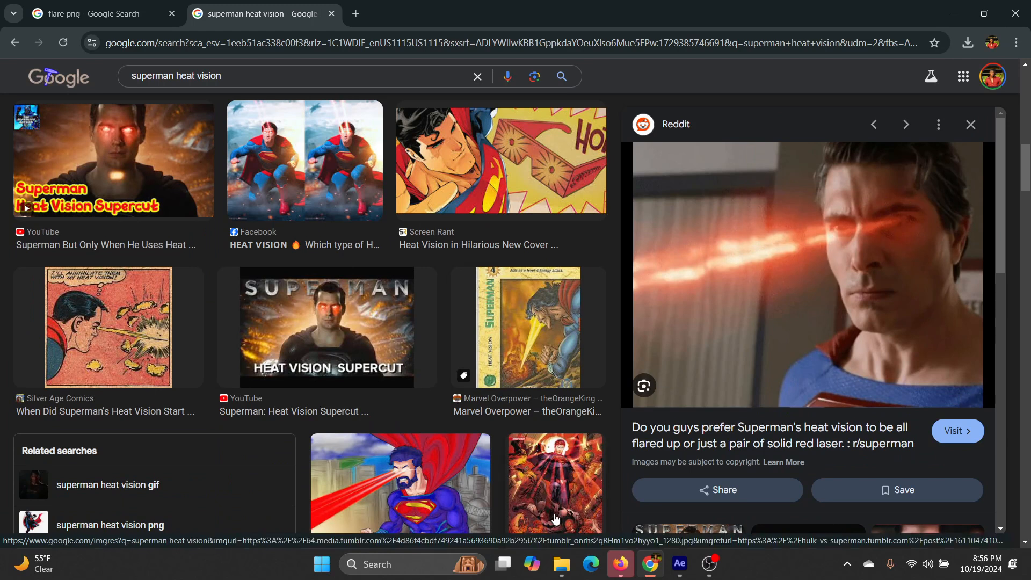
left_click(680, 564)
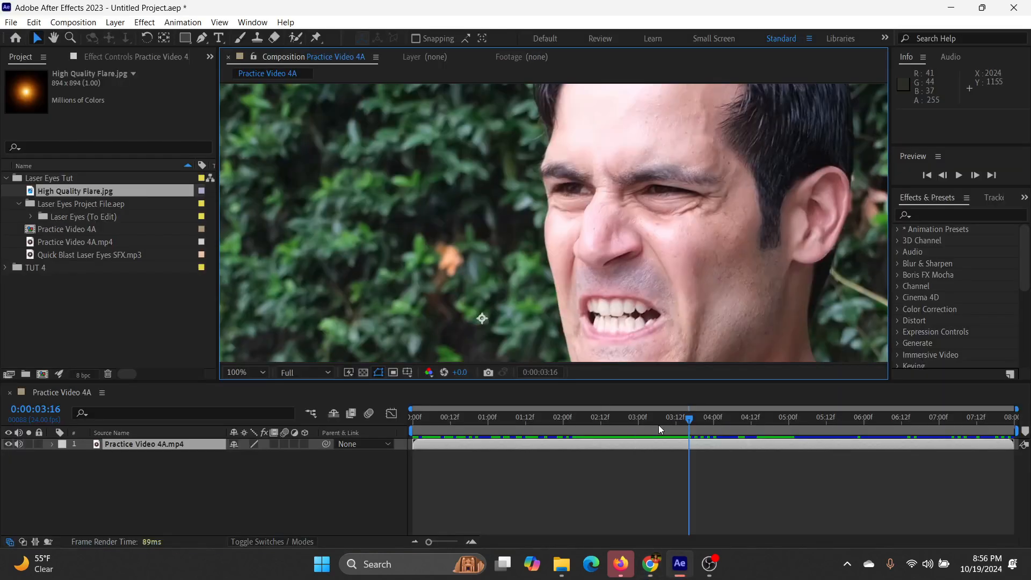
- Split the Practice Video 4A.mp4 layer at 0:00:03:14 and again at 0:00:05:00
mouse_move(669, 422)
left_mouse_down()
mouse_move(641, 426)
mouse_move(684, 435)
left_mouse_up()
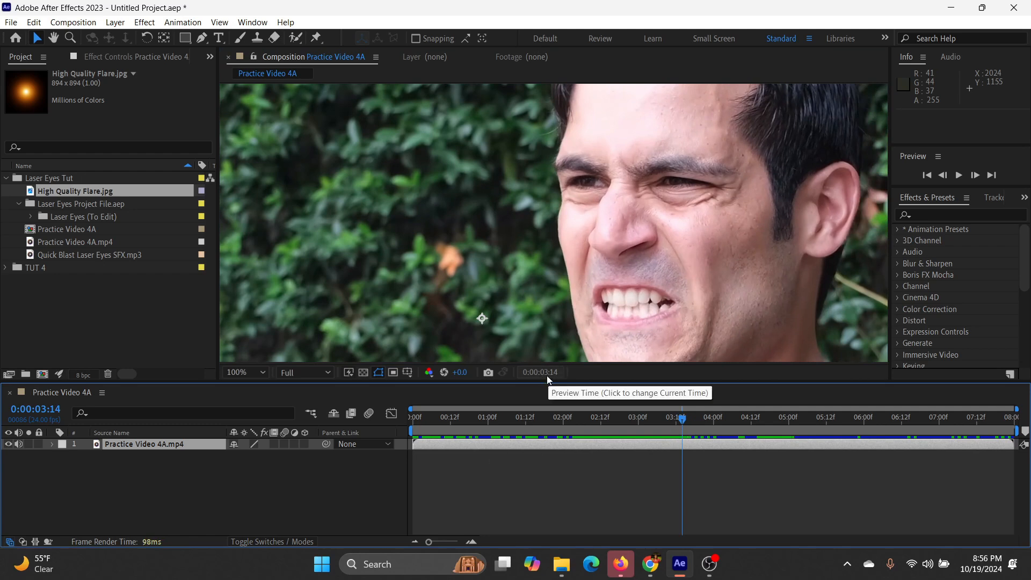
left_click(246, 374)
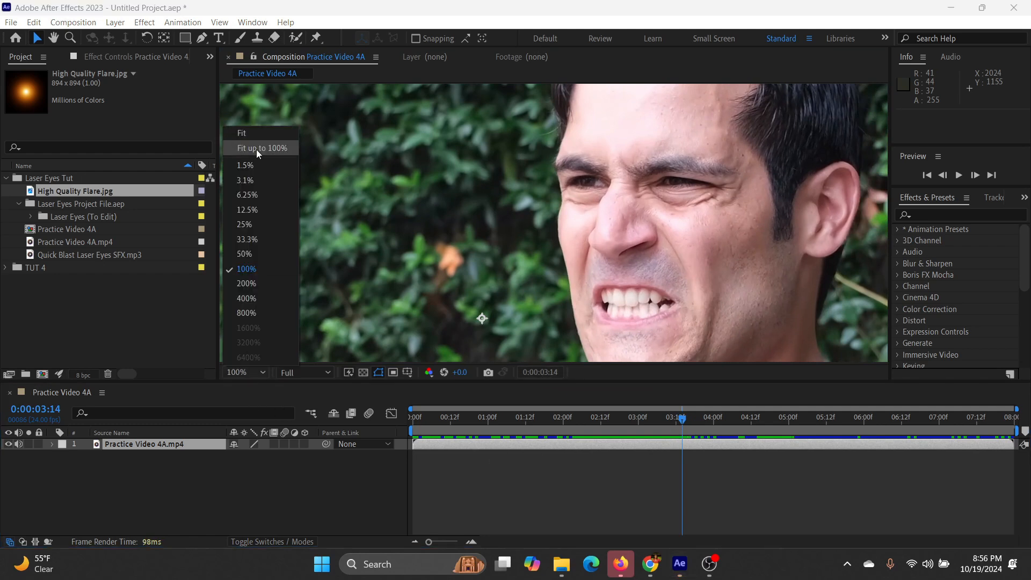
left_click(256, 149)
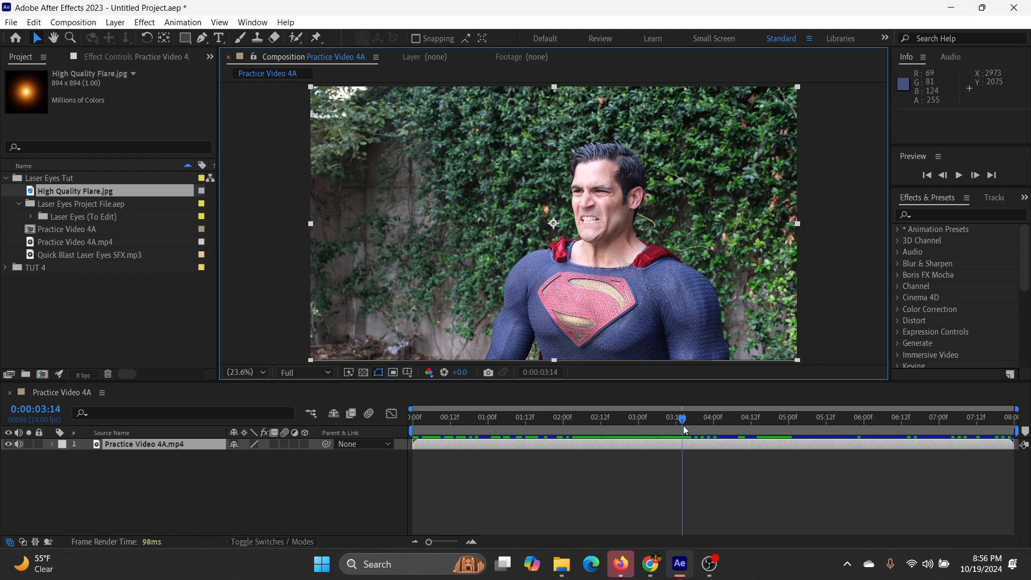
key("ctrl+shift+d")
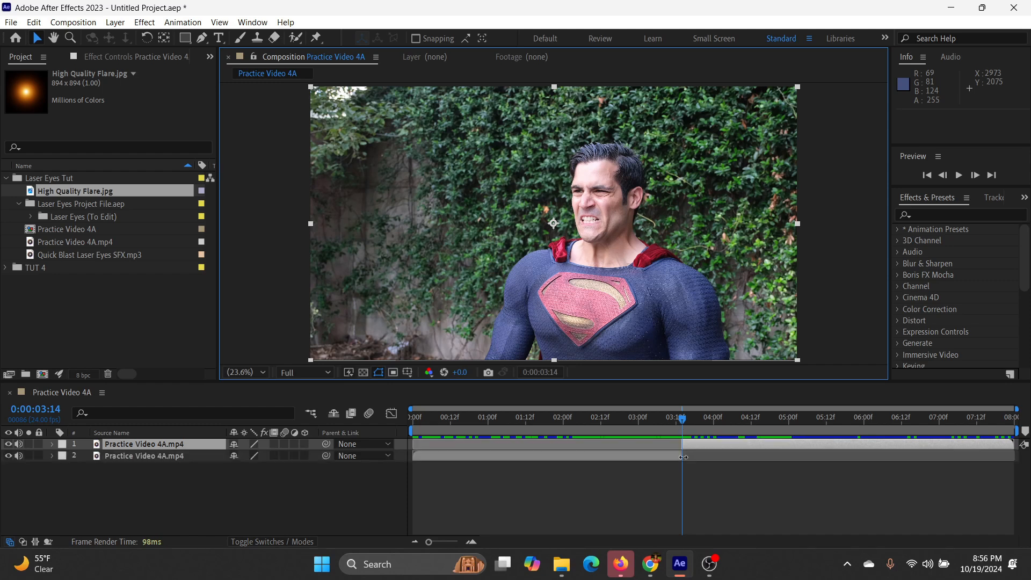
left_click_drag(683, 421, 789, 426)
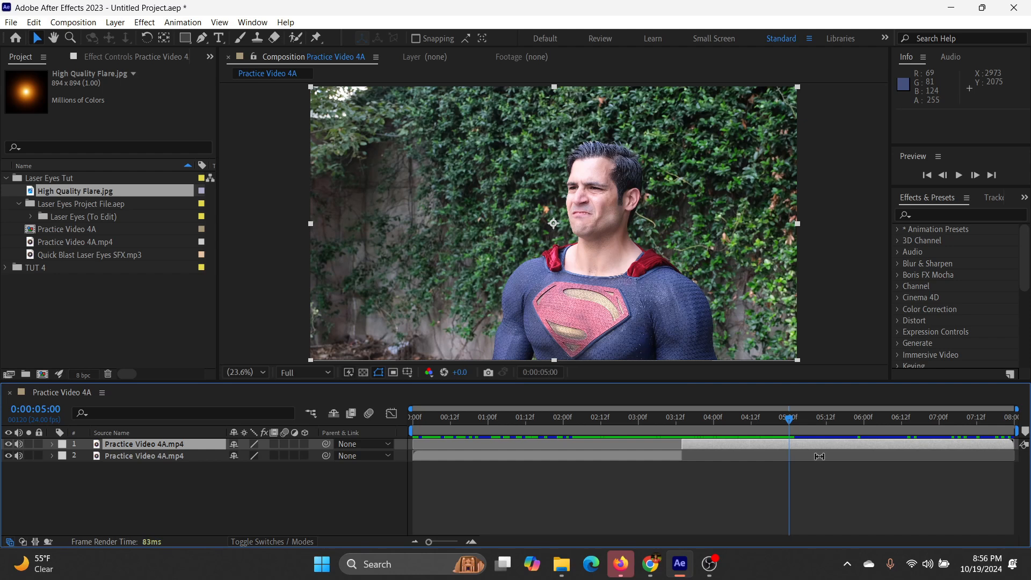
key("ctrl+shift+d")
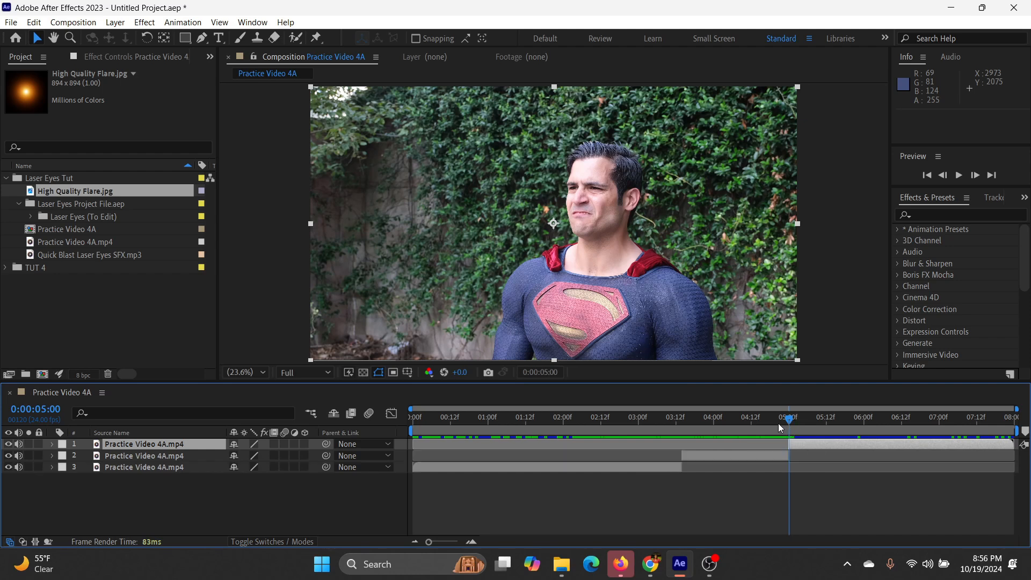
- Rename the middle video segment as "Layer of Beam" and set its label colour to Red
left_click_drag(778, 423, 717, 455)
left_click(717, 457)
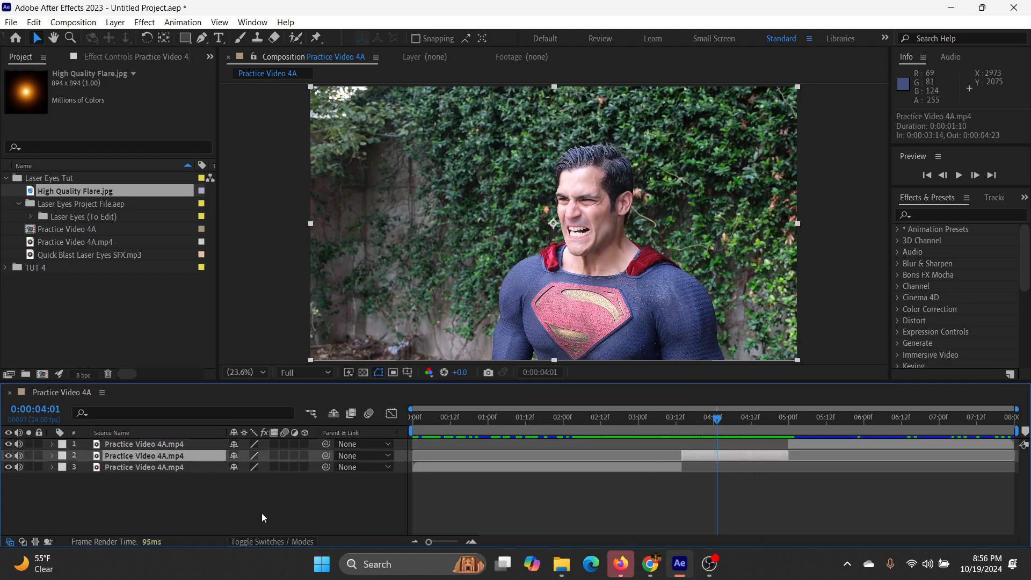
key("Return")
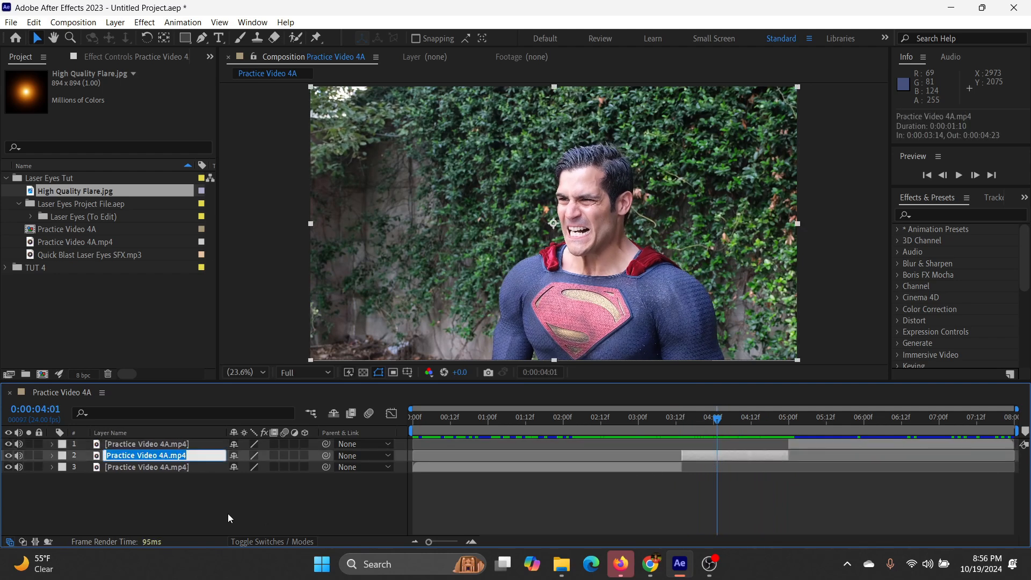
type("Layer of ")
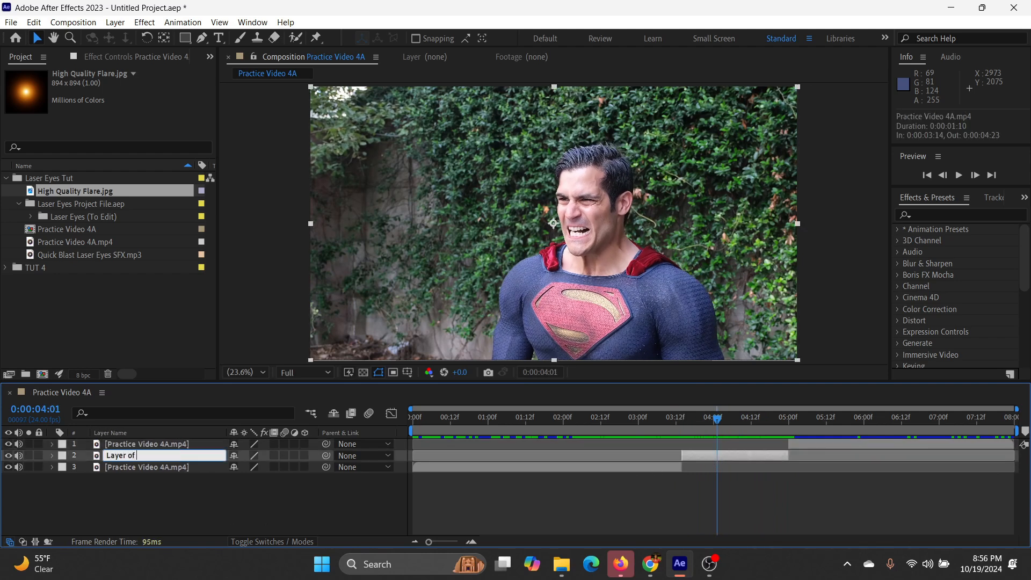
type("Beam")
left_click(65, 457)
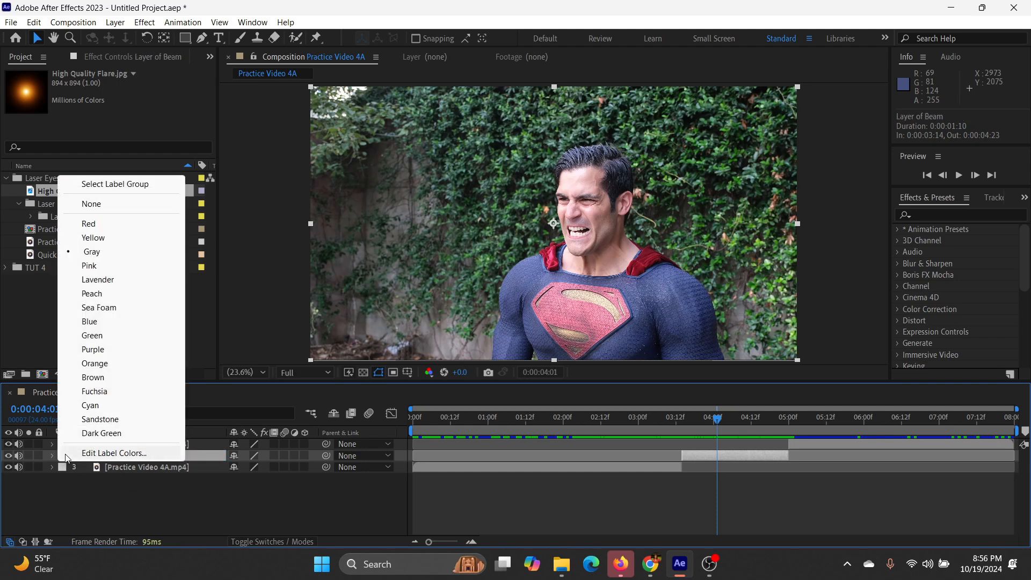
left_click(89, 224)
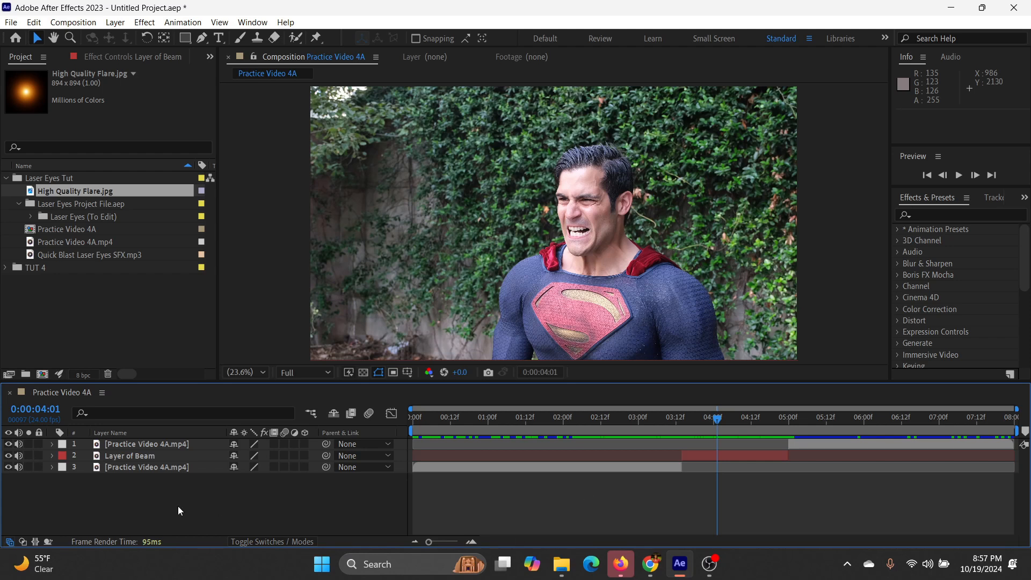
- Set the Layer of Beam label colour to Green and add a null object to the composition
left_click(63, 456)
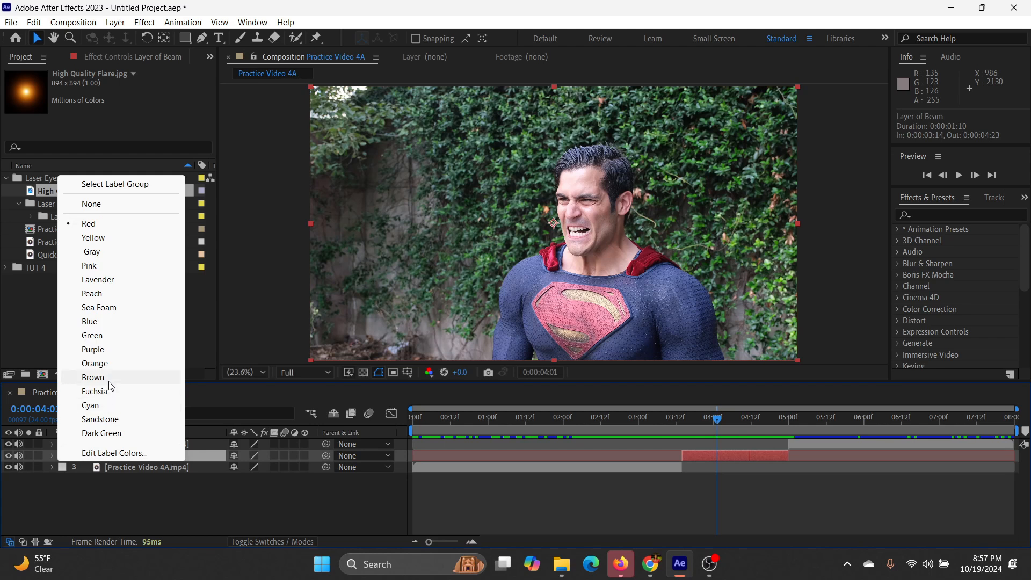
left_click(92, 336)
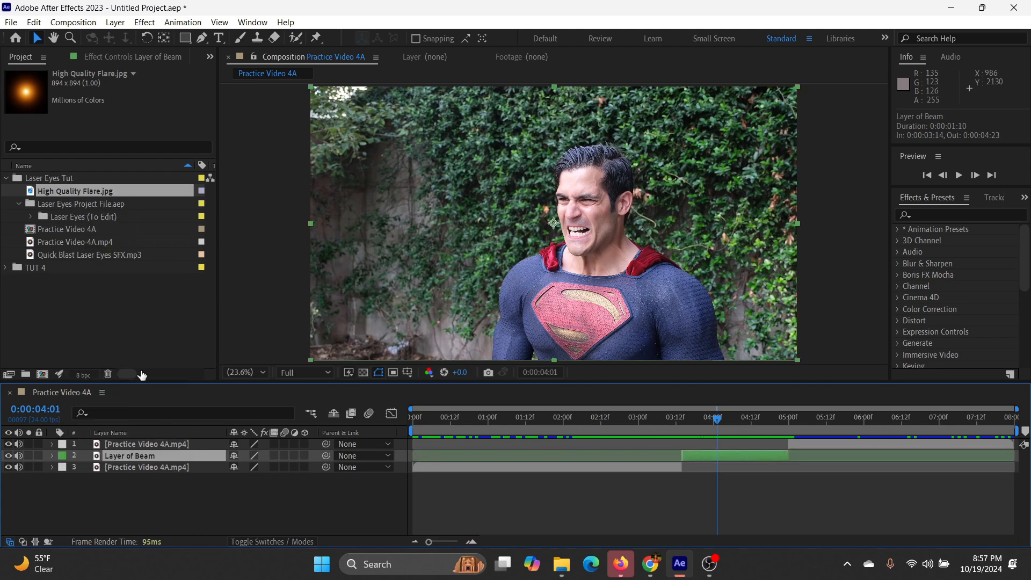
right_click(149, 487)
mouse_move(232, 337)
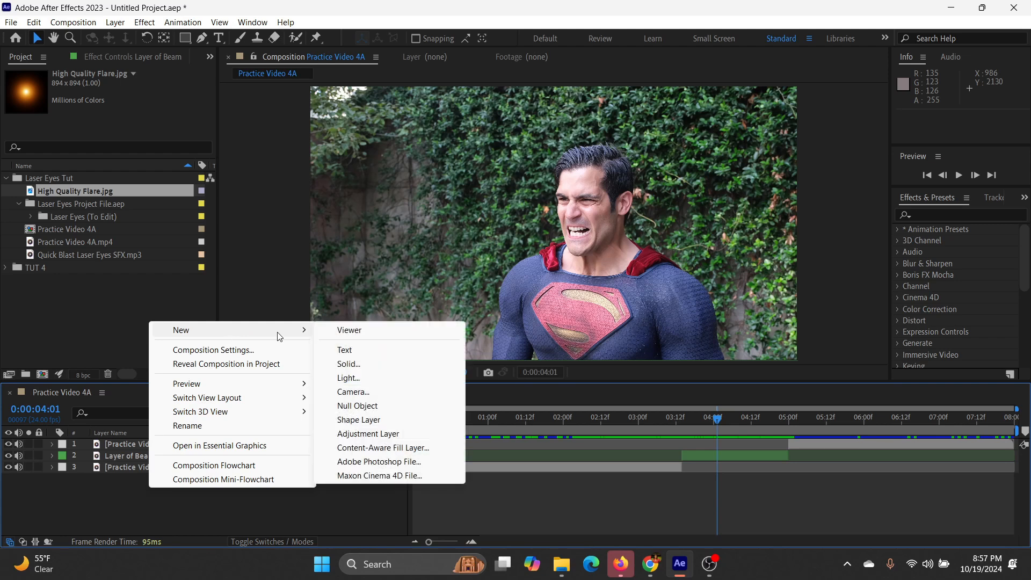
left_click(384, 407)
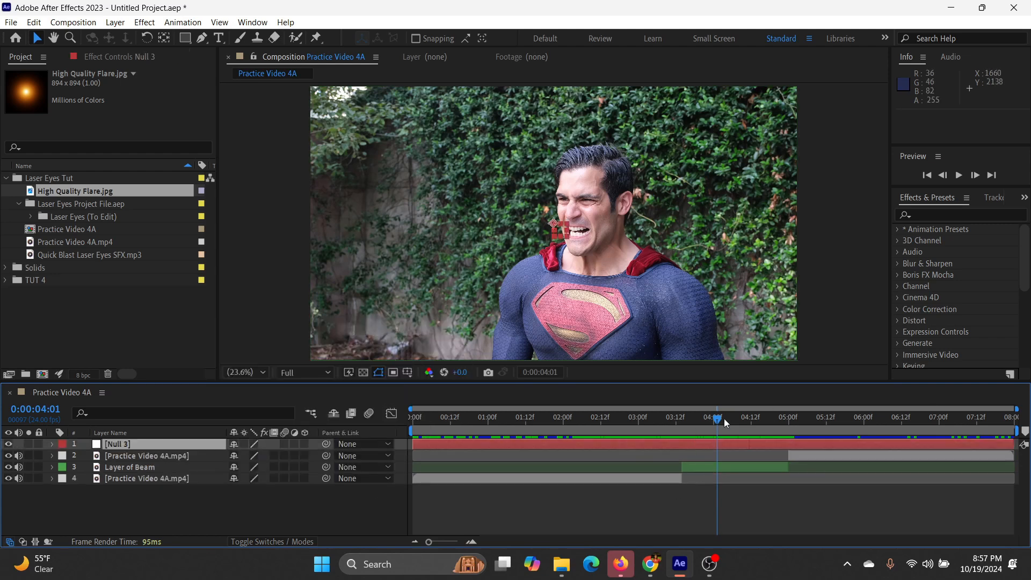
- Trim the null to the Layer of Beam segment, starting at 0:00:03:14, and place it directly above that layer
left_click_drag(724, 418, 679, 427)
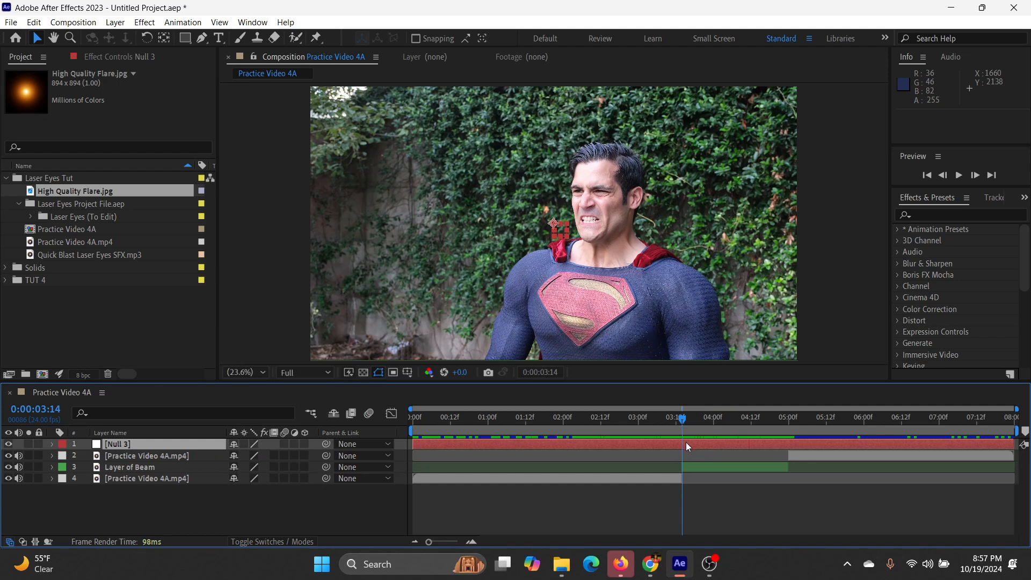
key("ctrl+shift+d")
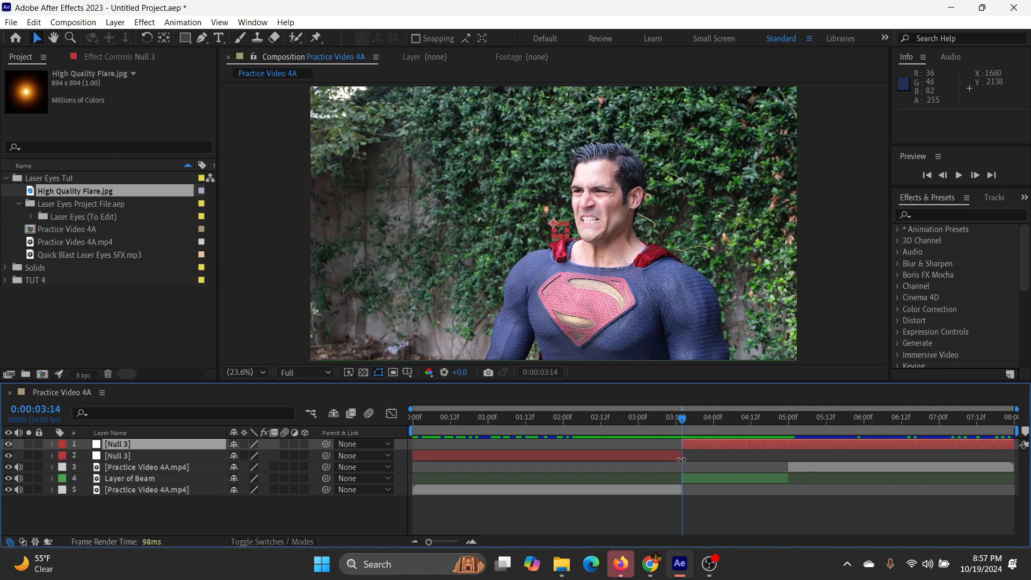
left_click(680, 458)
key("Delete")
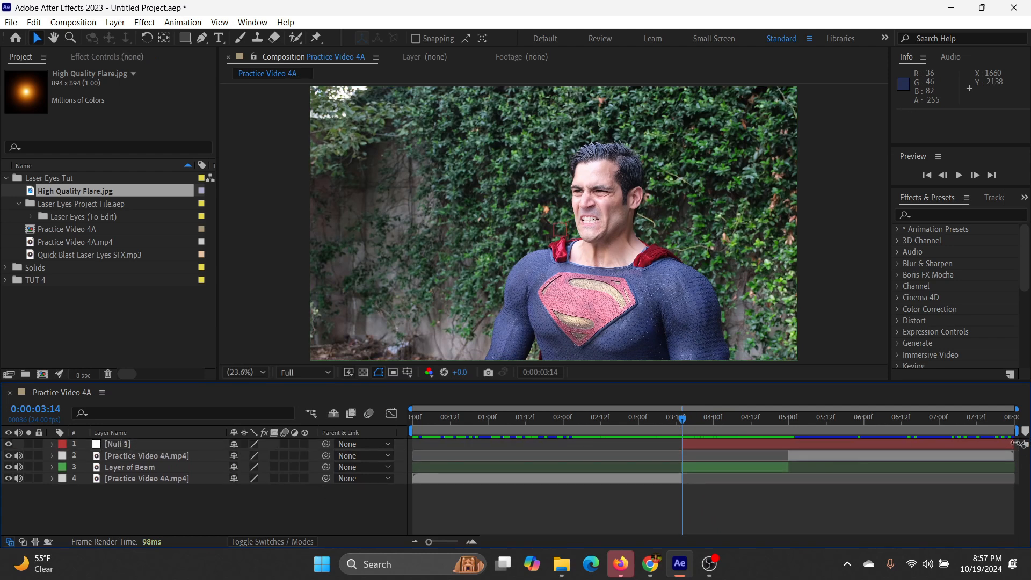
left_click_drag(1014, 444, 792, 485)
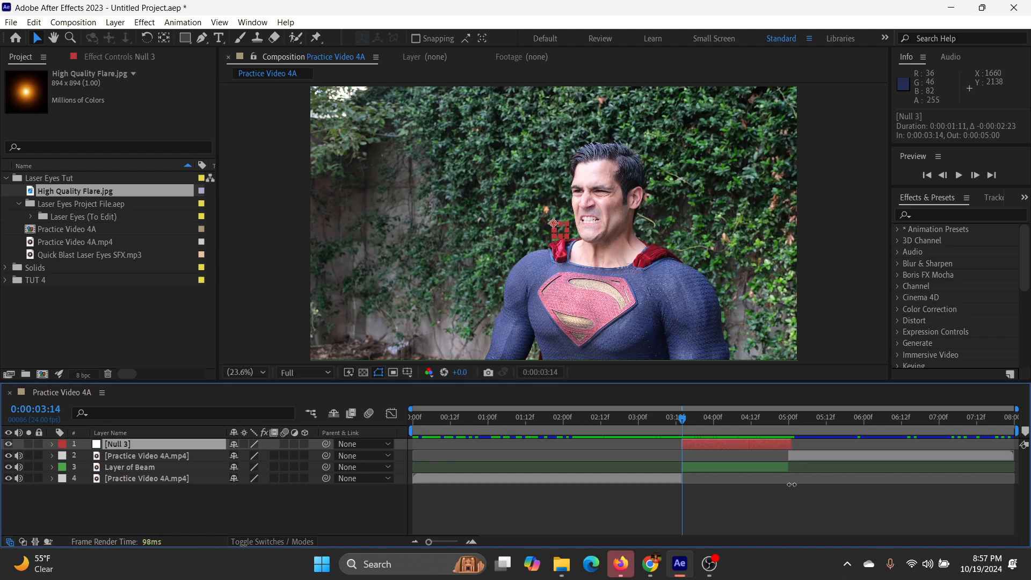
left_click_drag(172, 446, 169, 466)
left_click(154, 471)
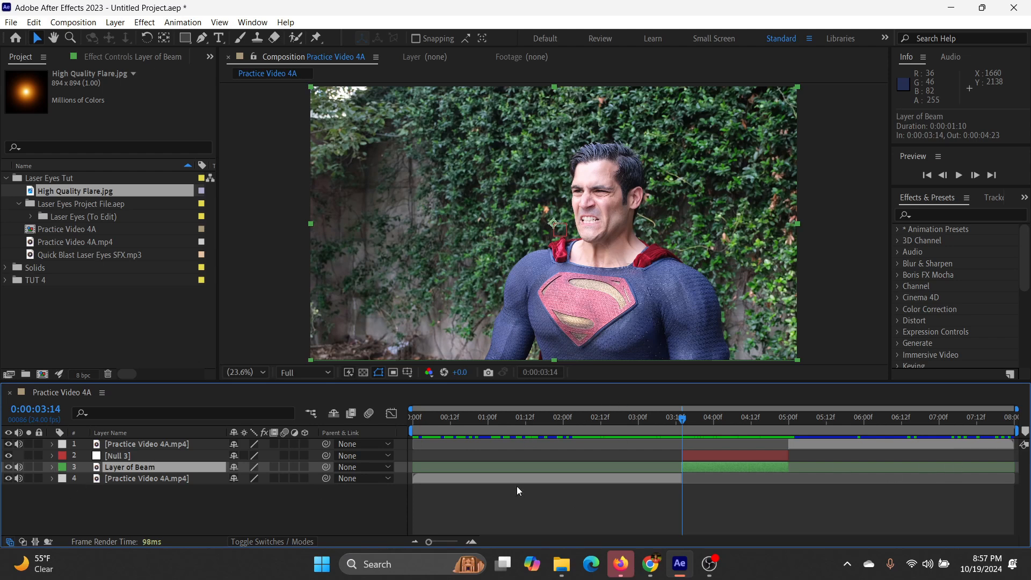
- Save the project as "Laser Beam YT Tutorial" in the Laser Eyes Tut folder
key("ctrl+s")
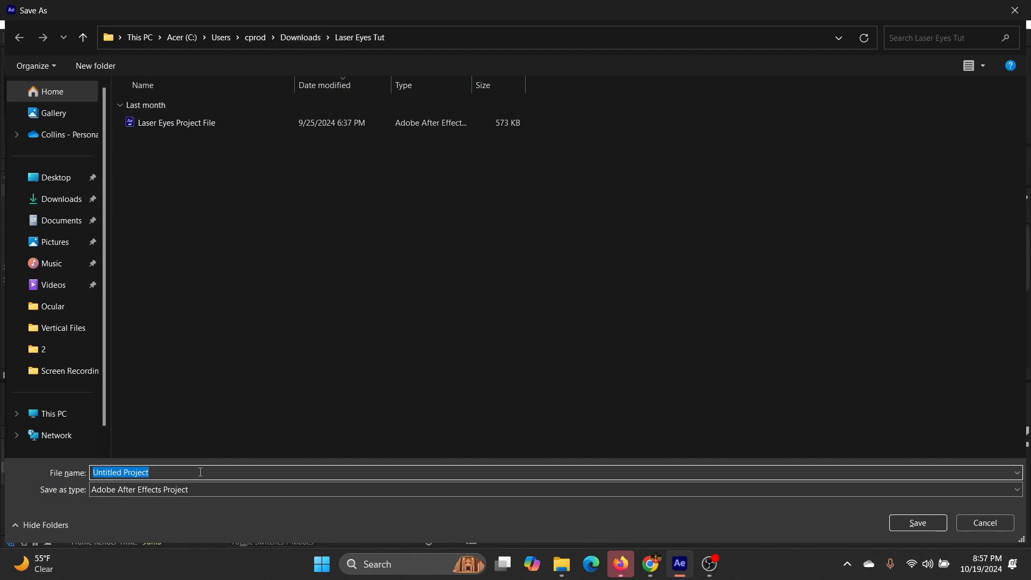
type("Laser")
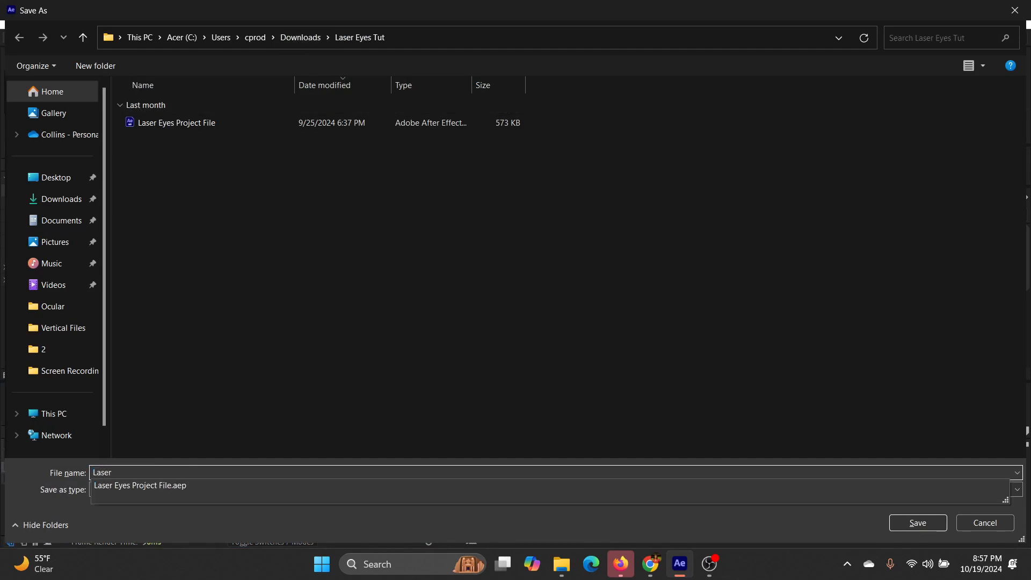
type(" Bea,")
key("BackSpace")
type("m")
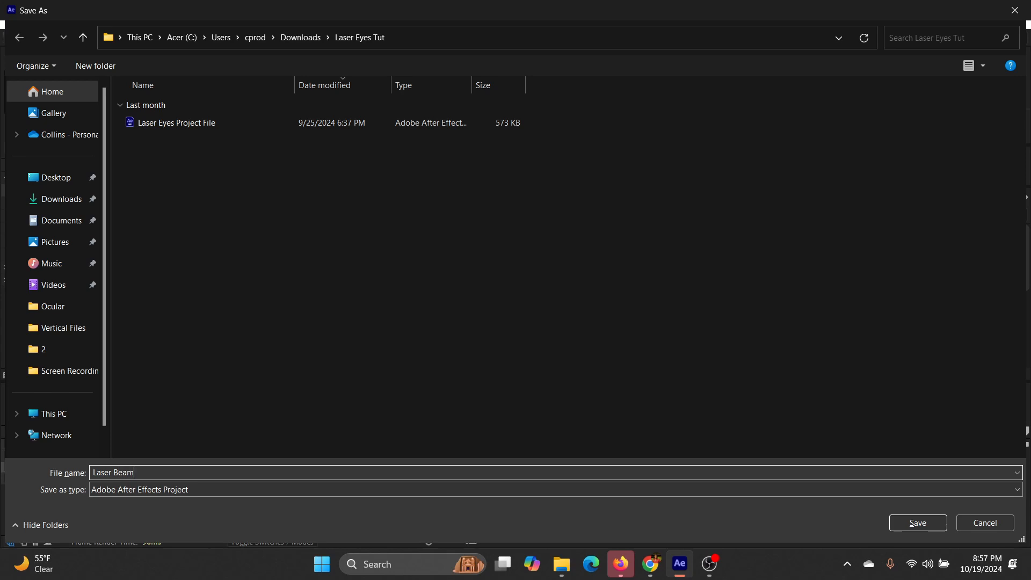
type(" YT Tutuor")
key("BackSpace")
key("BackSpace")
key("BackSpace")
type("orial")
key("Return")
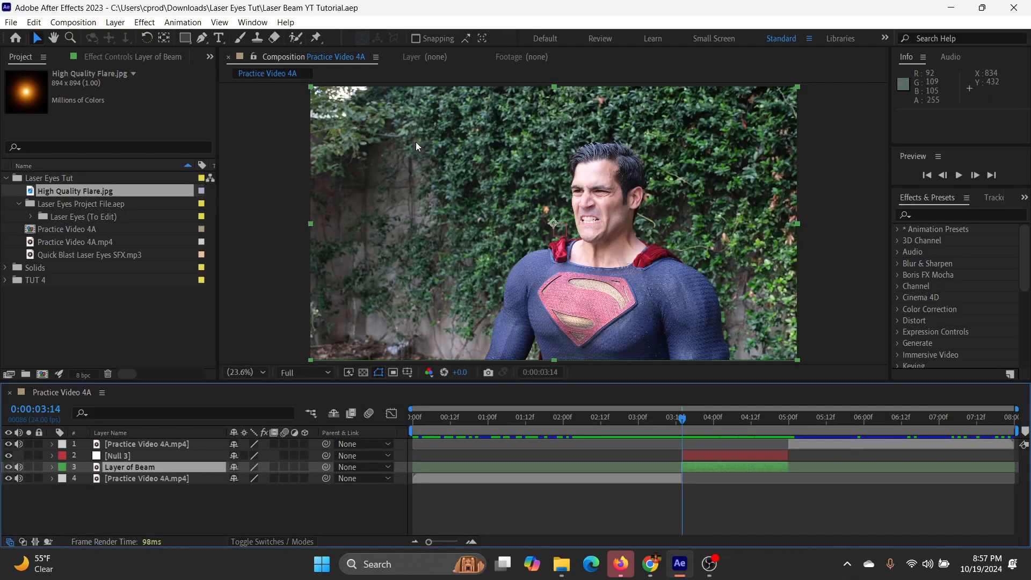
- Hide the null layer and rename it "Null Right Eye"
scroll(634, 224, "up", 3)
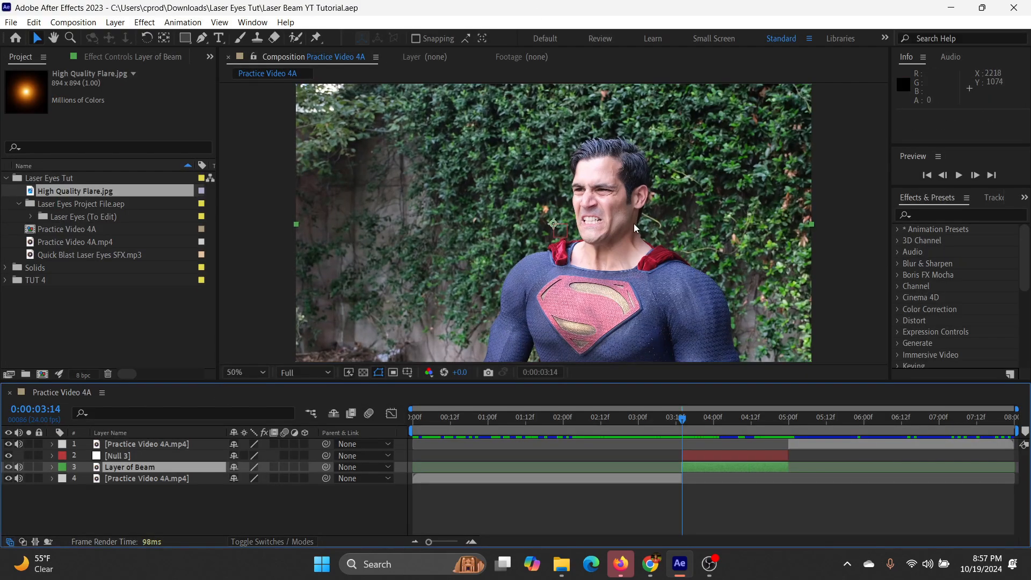
left_click(8, 456)
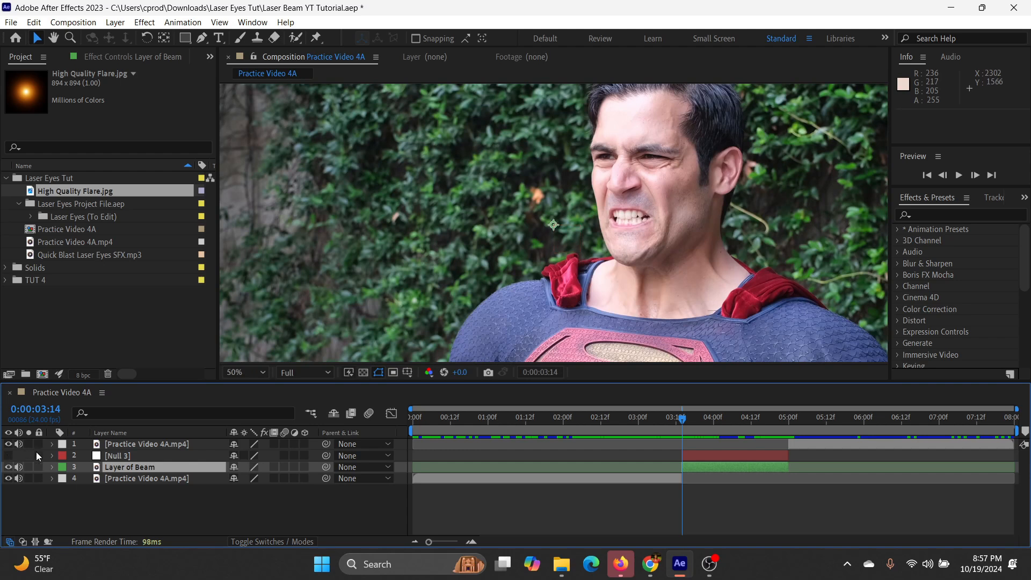
left_click(137, 457)
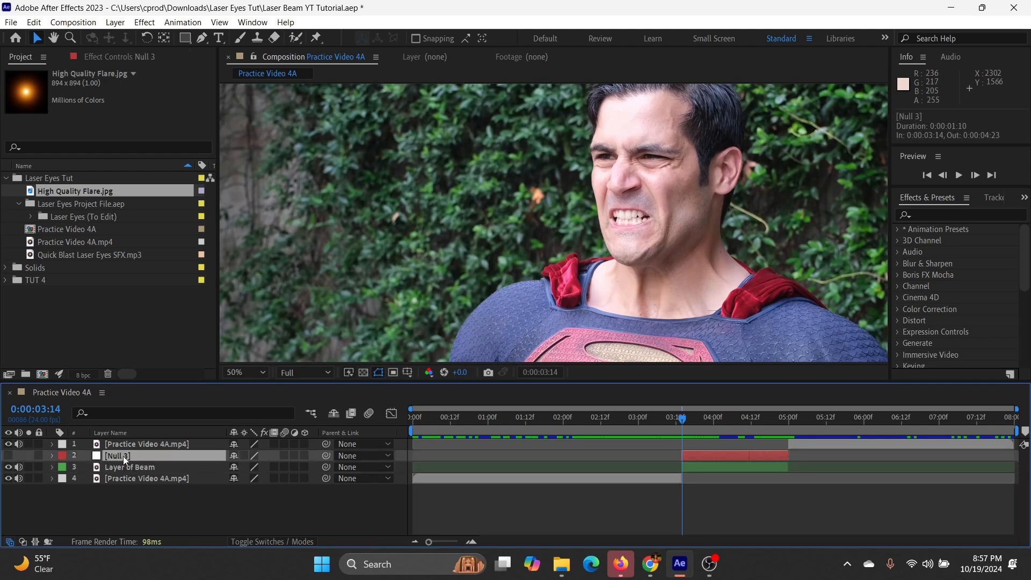
right_click(124, 456)
left_click(173, 420)
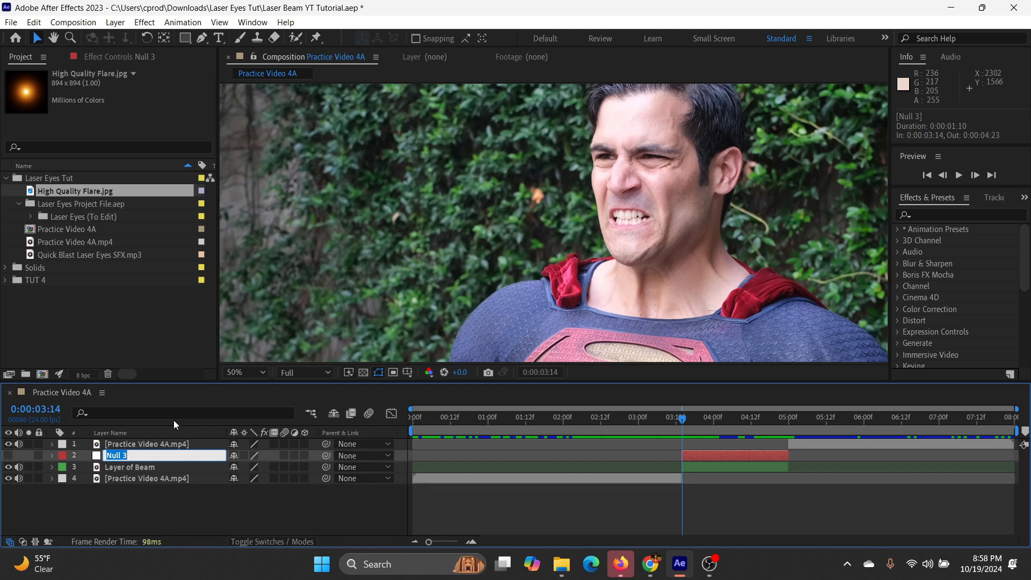
type("Null Right Eye")
key("Return")
left_click(169, 455)
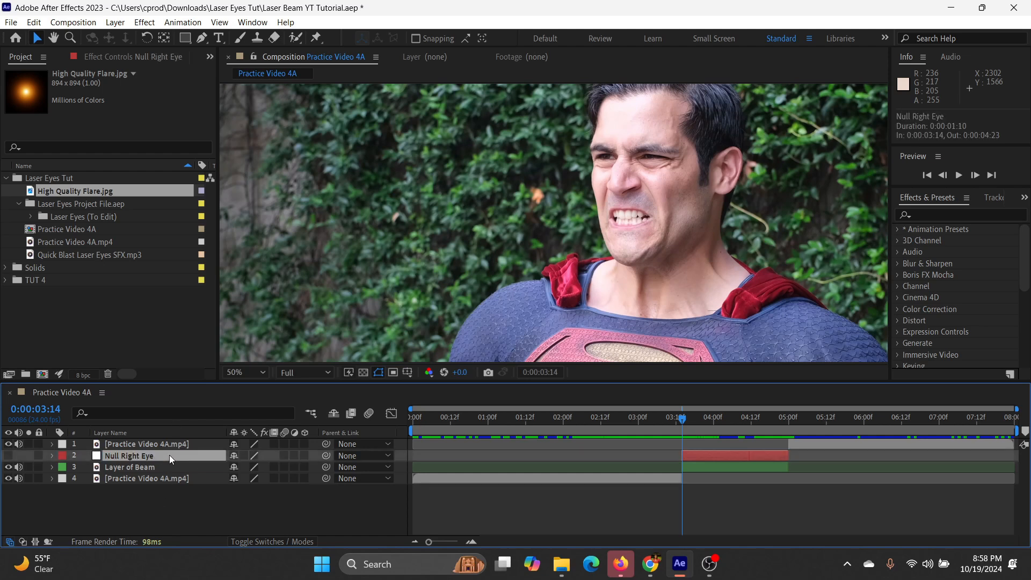
- Duplicate the Null Right Eye layer and rename the copy "Null Left Eye 2"
key("ctrl+d")
right_click(154, 456)
left_click(219, 421)
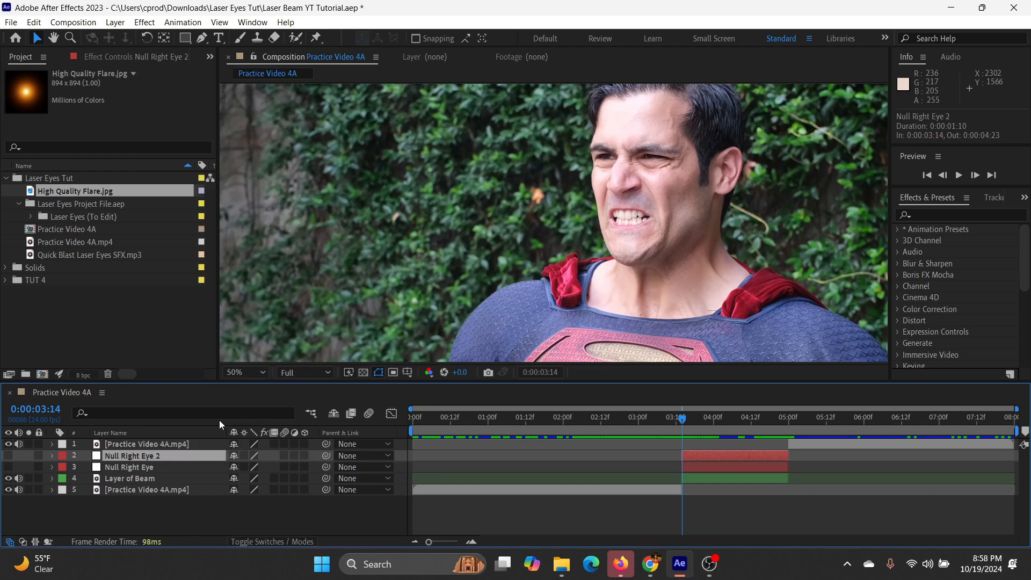
double_click(131, 455)
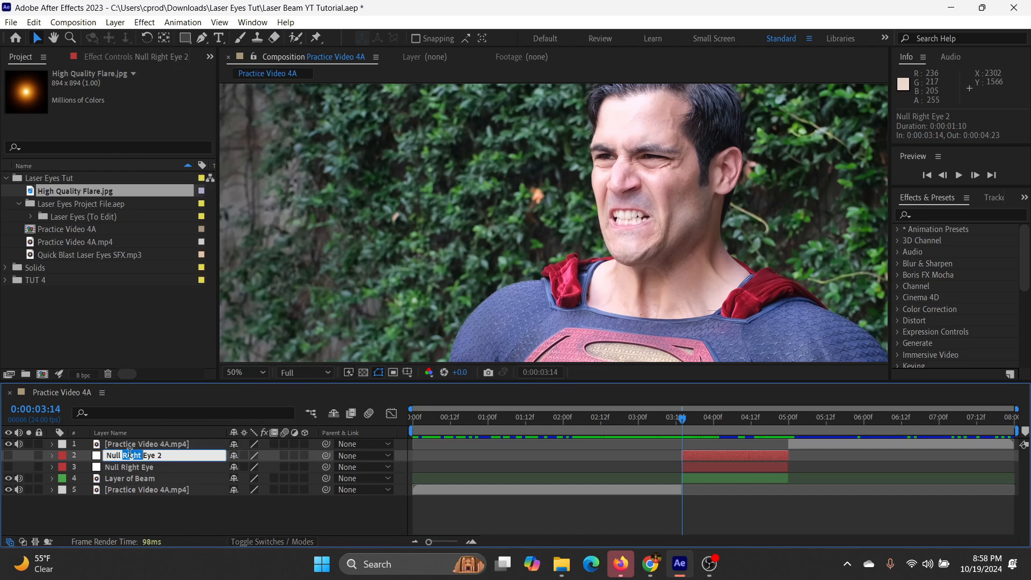
type("Left")
left_click(136, 514)
left_click(135, 465)
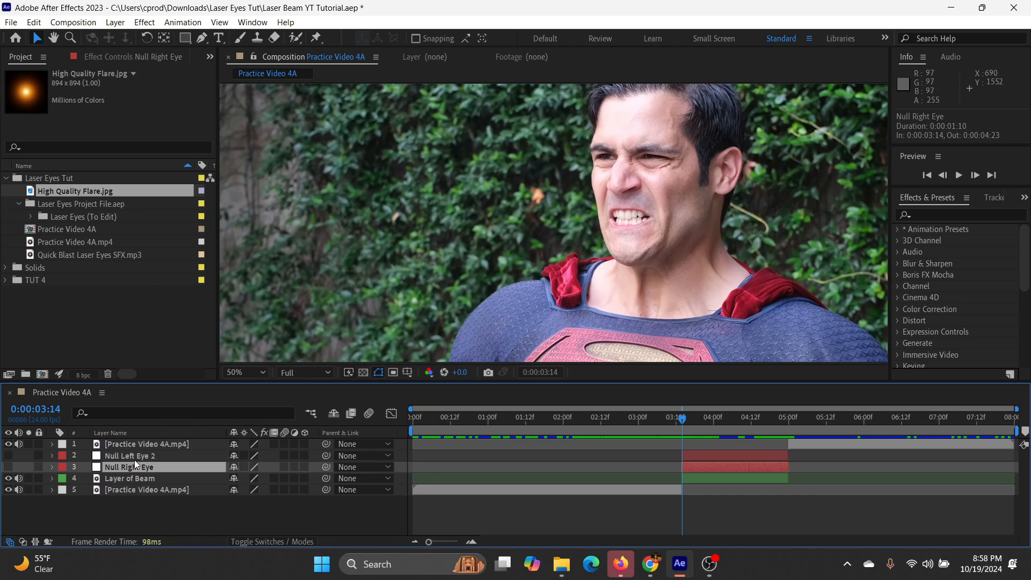
left_click(345, 457)
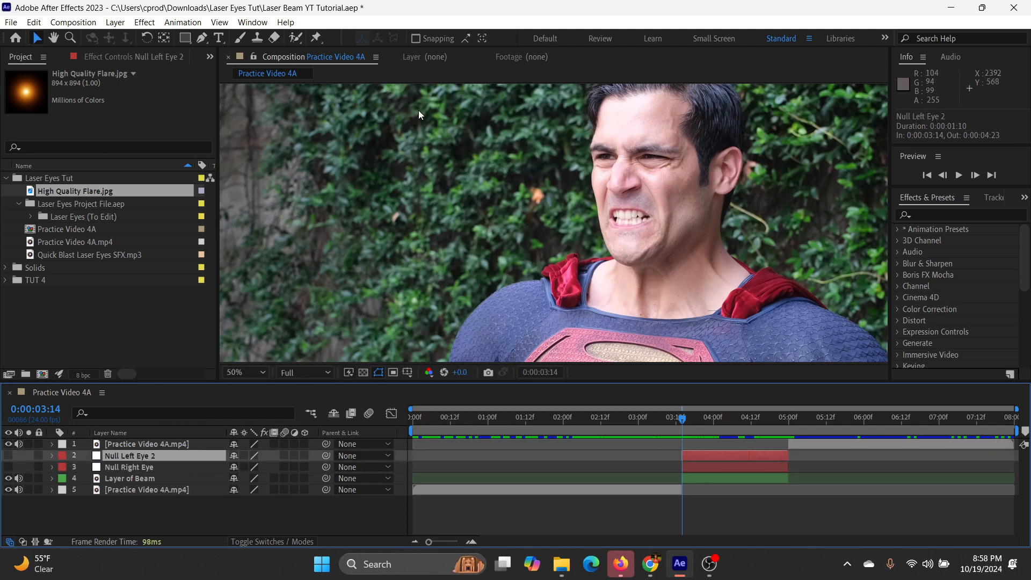
- Start a Track Motion tracker on the Layer of Beam layer with only Position tracked
left_click(700, 481)
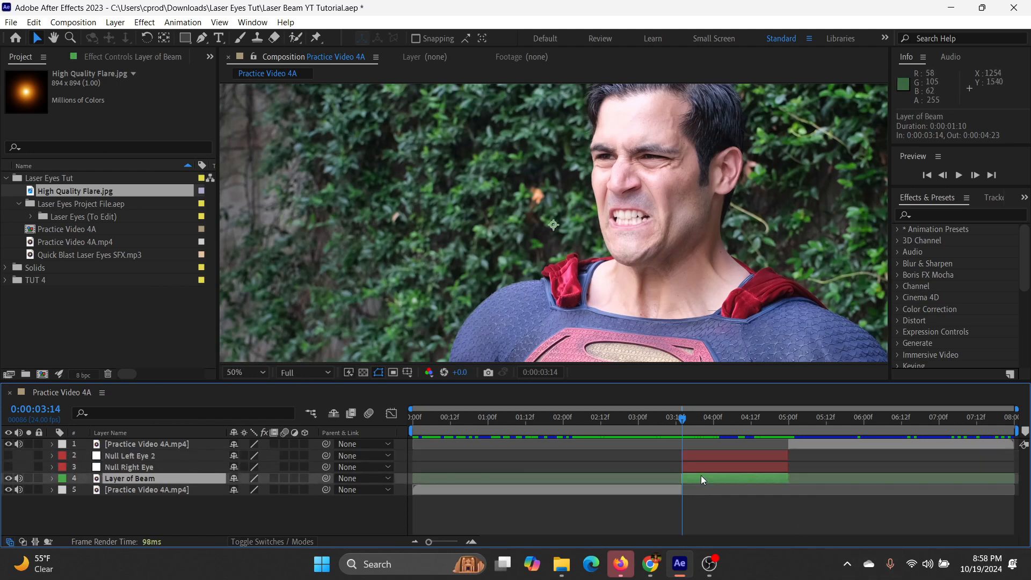
left_click(983, 198)
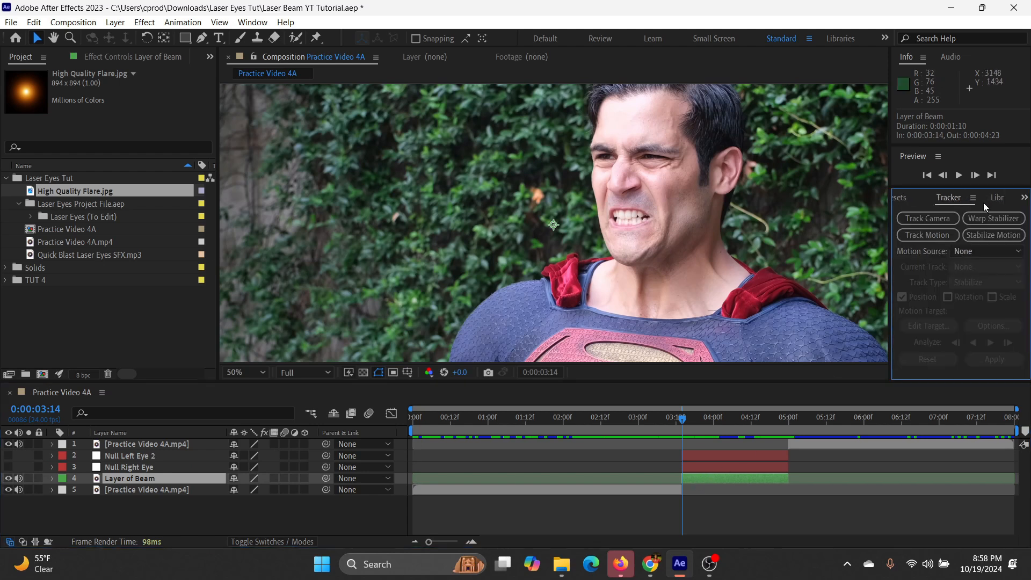
left_click(931, 234)
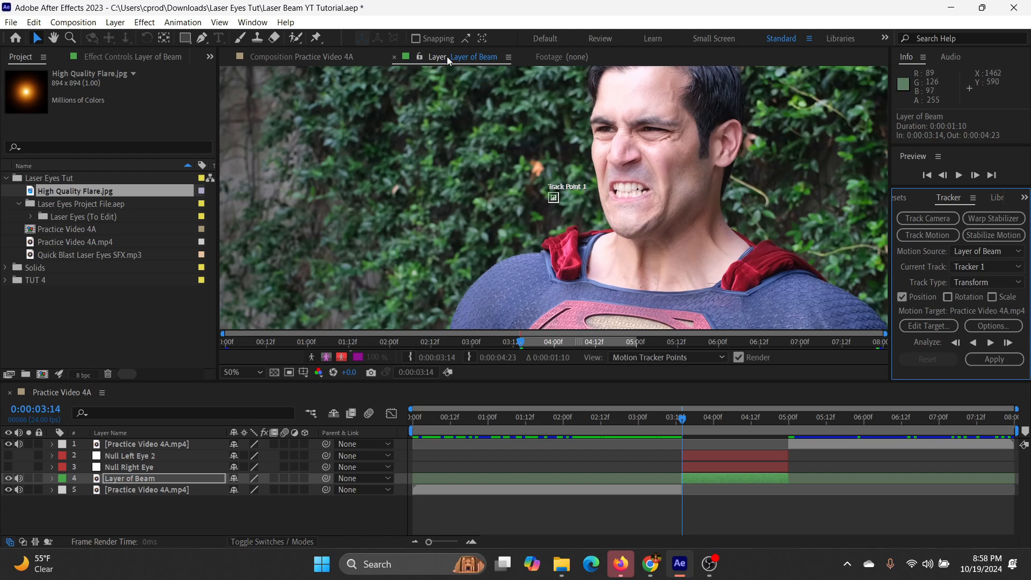
- Check the composition's preview resolution options and return to the Layer of Beam tracking view
left_click(298, 57)
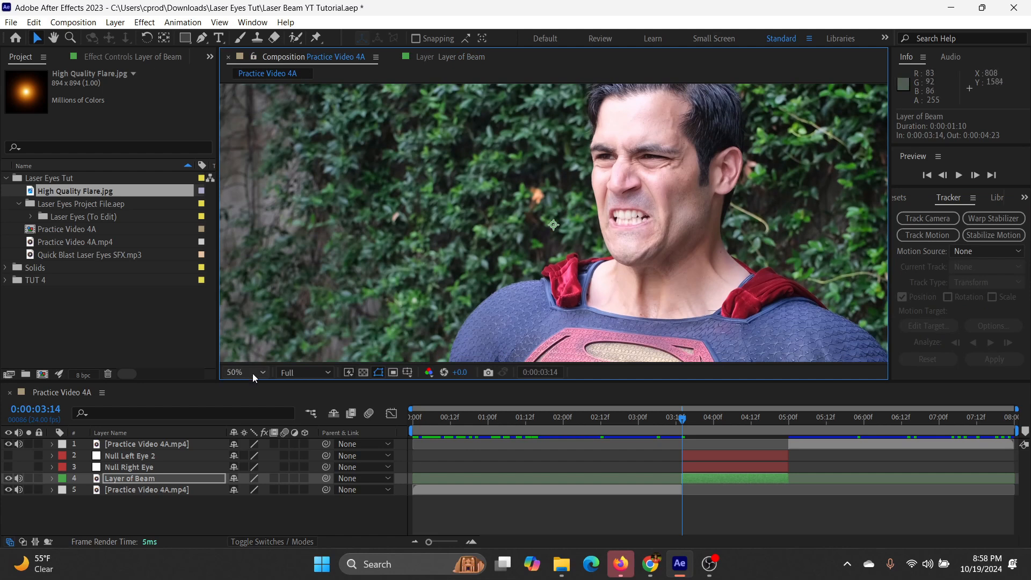
left_click(304, 373)
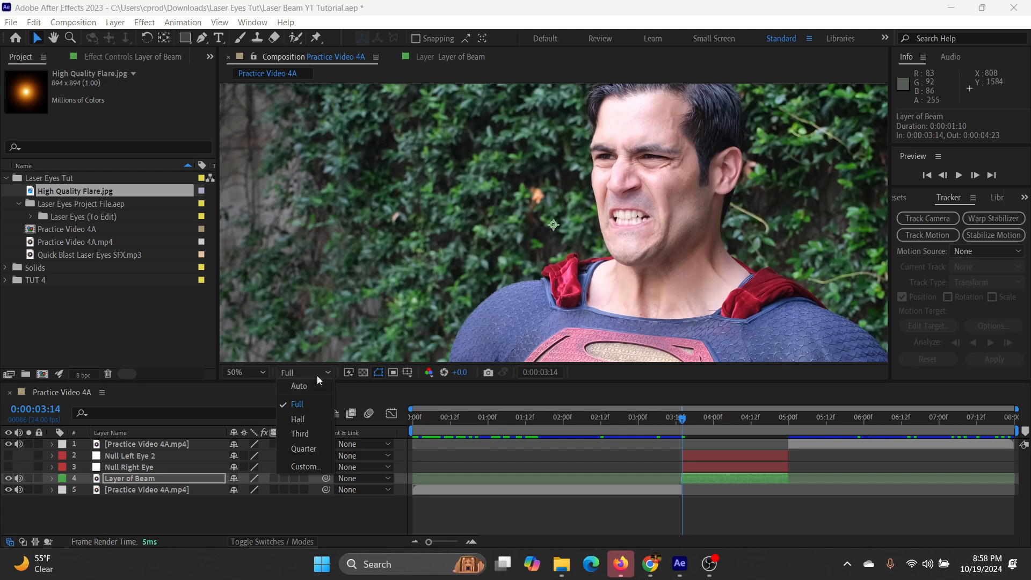
left_click(317, 376)
left_click(448, 53)
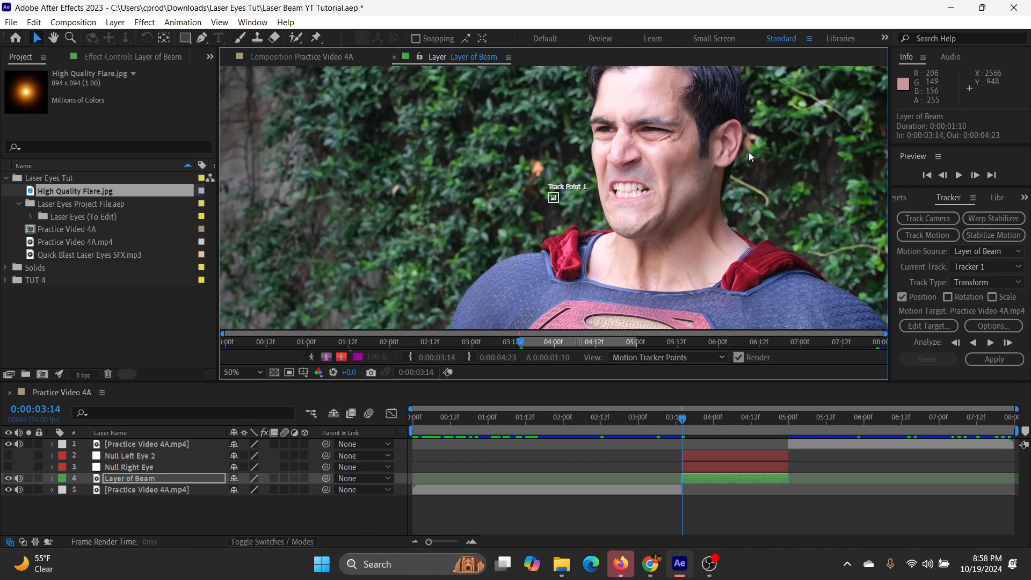
- Examine the face and Track Point 1 in the layer view, both close up and in the full frame
key("period")
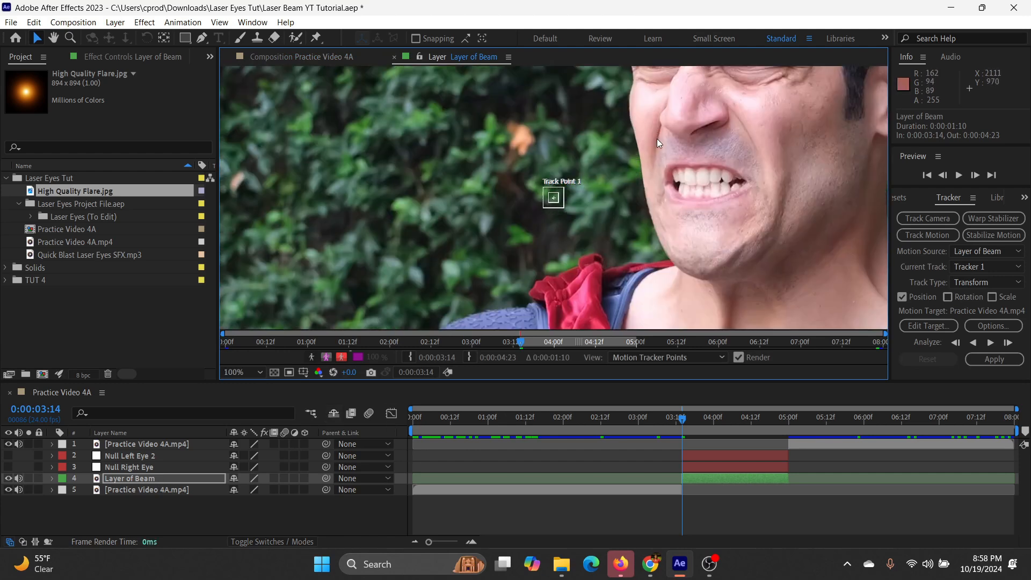
left_click_drag(693, 119, 523, 218)
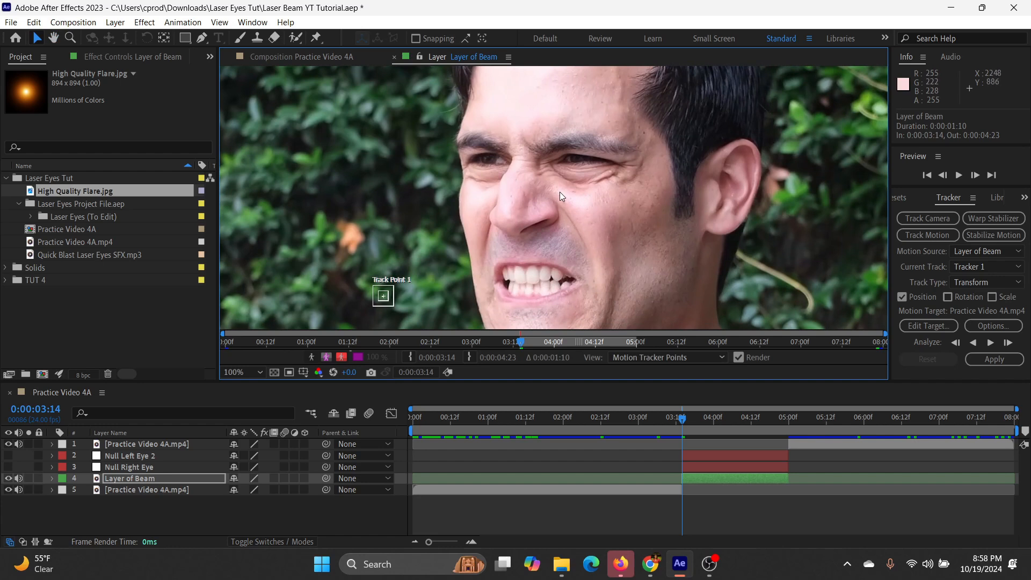
key("h")
left_click_drag(503, 190, 580, 180)
left_click(36, 37)
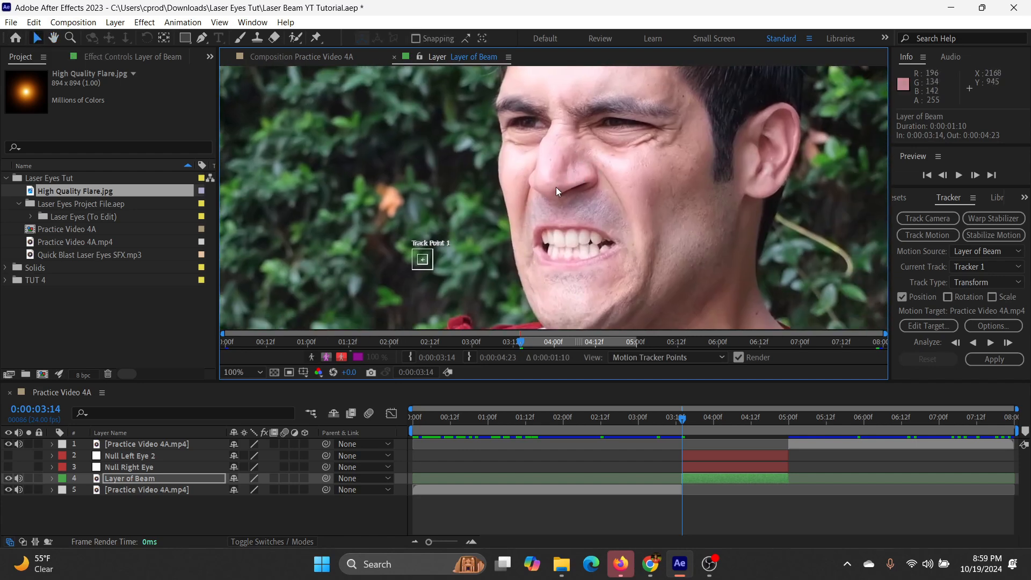
scroll(559, 175, "down", 6)
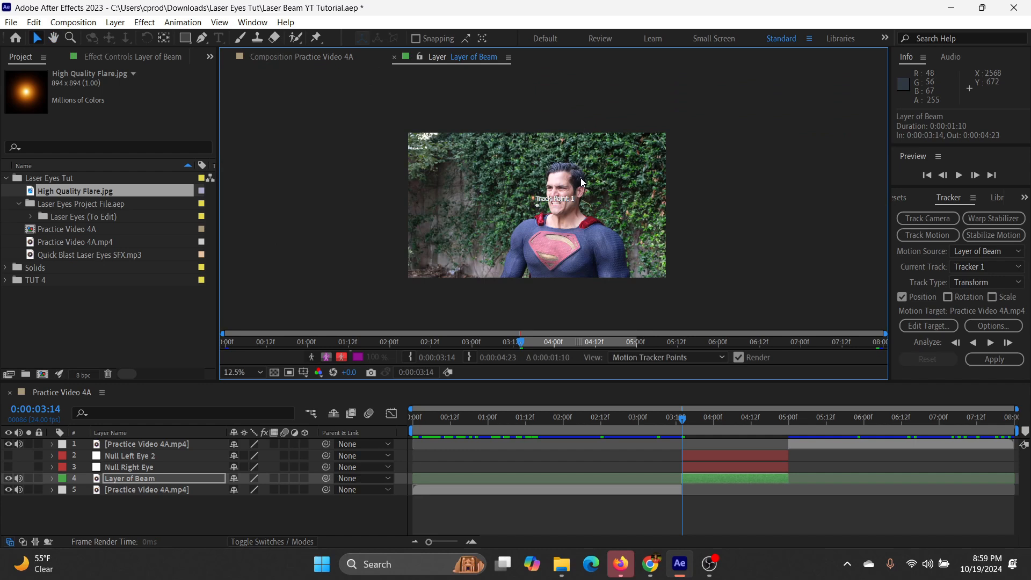
mouse_move(527, 215)
mouse_move(527, 215)
left_mouse_down()
mouse_move(510, 231)
mouse_move(594, 161)
mouse_move(552, 212)
mouse_move(579, 215)
mouse_move(610, 169)
mouse_move(560, 230)
mouse_move(549, 216)
left_mouse_up()
left_click_drag(594, 171, 554, 217)
mouse_move(593, 169)
left_mouse_down()
mouse_move(585, 173)
mouse_move(622, 153)
mouse_move(599, 158)
left_mouse_up()
- Enlarge the outer search region of Track Point 1 around its feature box
scroll(569, 197, "up", 6)
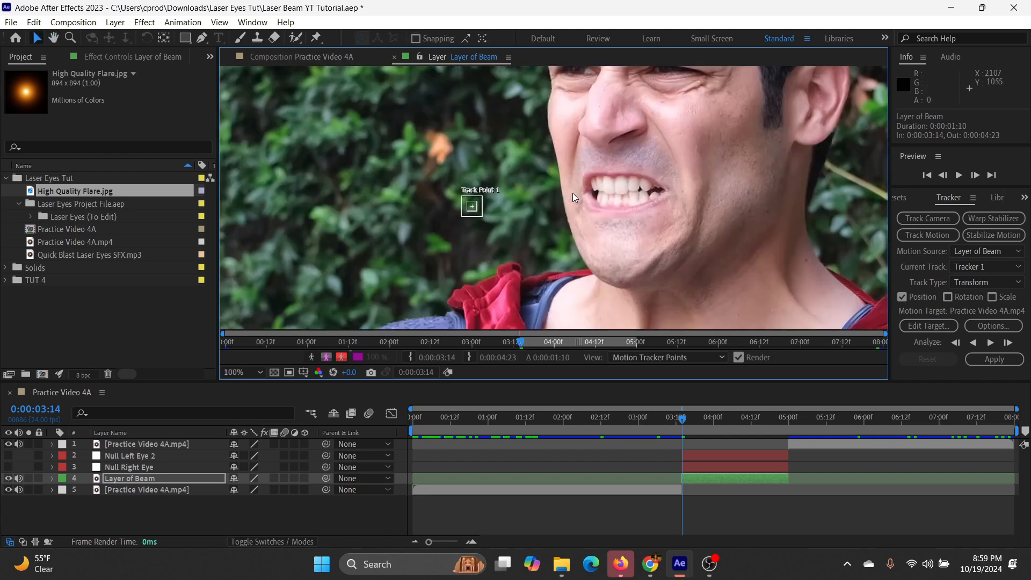
key("period")
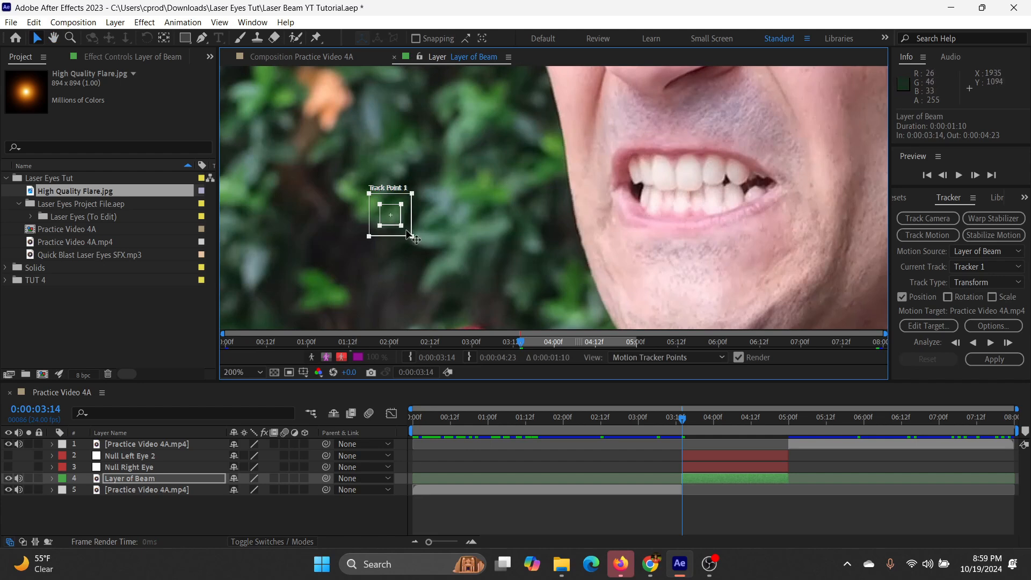
left_click_drag(414, 237, 450, 262)
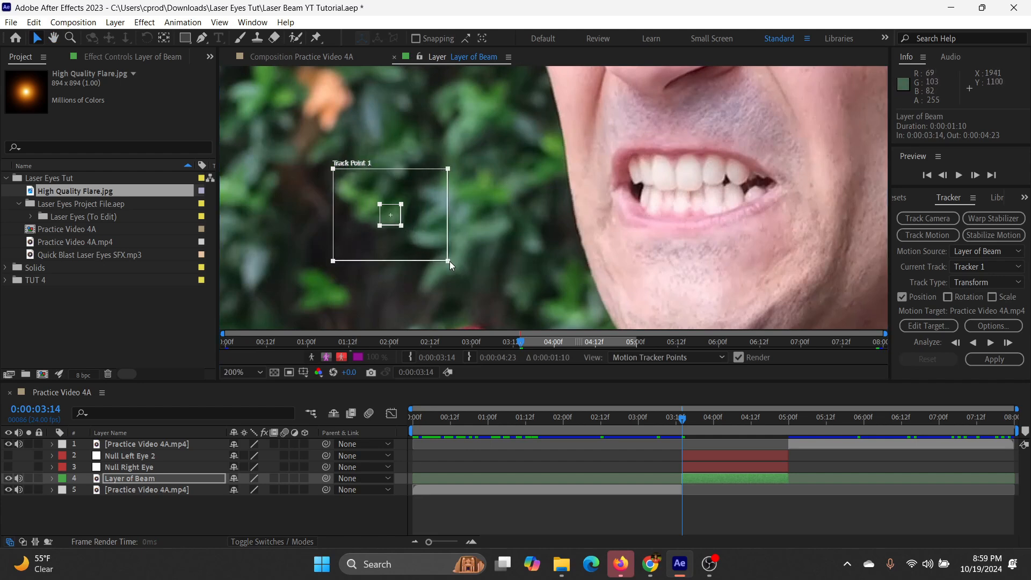
- Position Track Point 1 over the eye on the viewer's right and enlarge its feature and search boxes to surround it
left_click_drag(401, 226, 603, 160)
left_click_drag(637, 190, 636, 184)
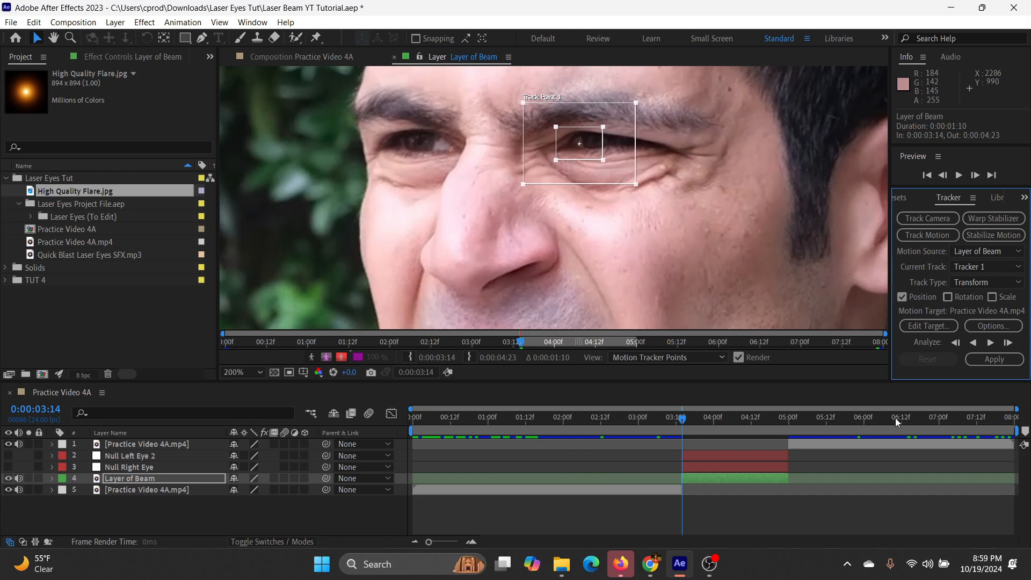
key("comma")
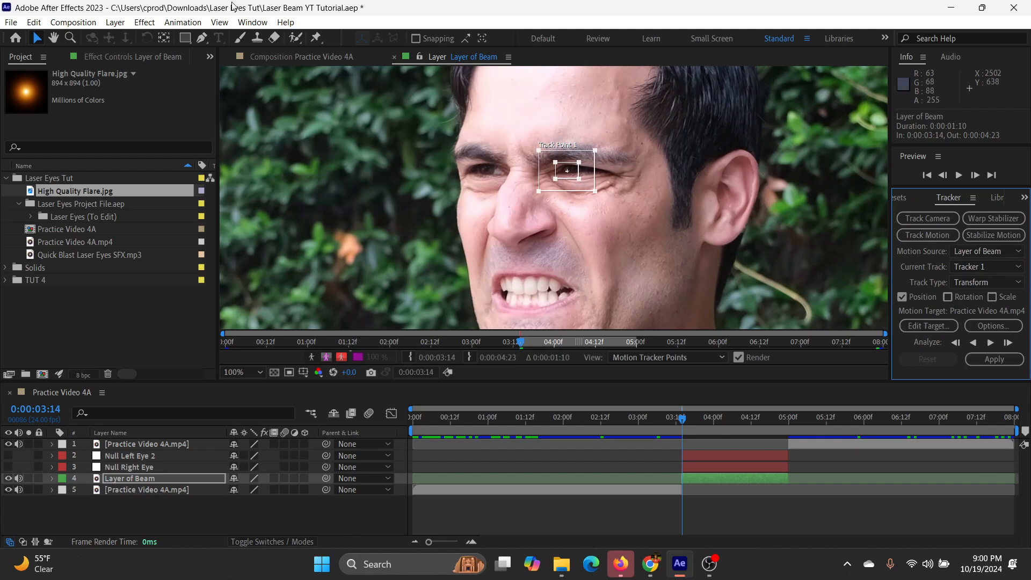
- Analyze the eye's motion forward from 0:00:03:14 through the Layer of Beam segment
left_click(252, 22)
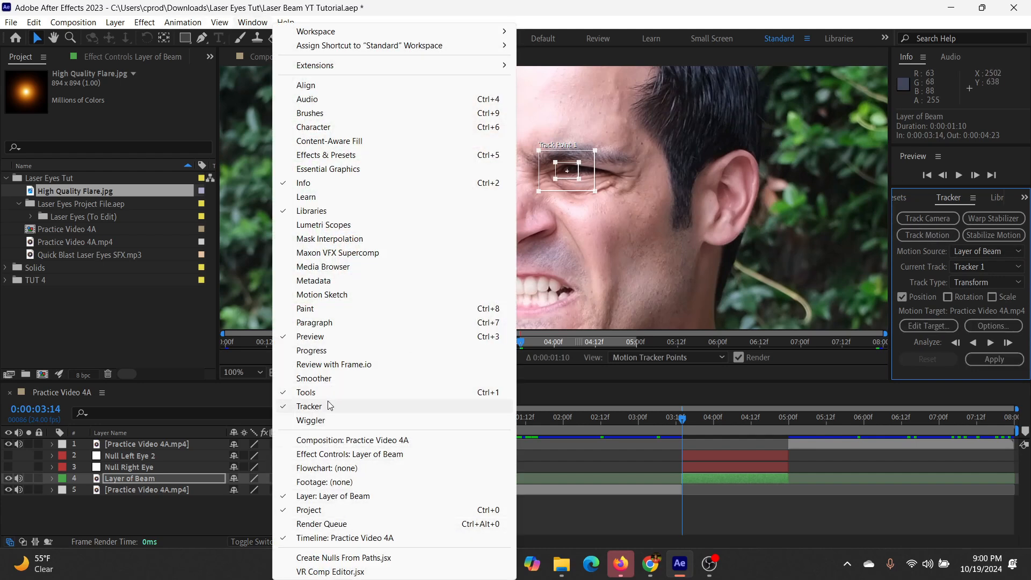
left_click(949, 376)
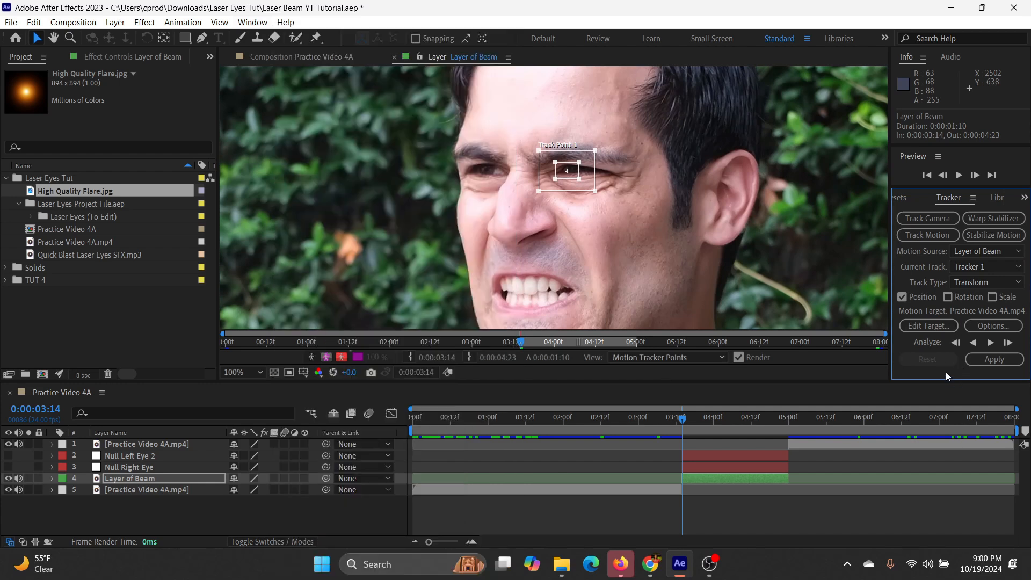
left_click(992, 342)
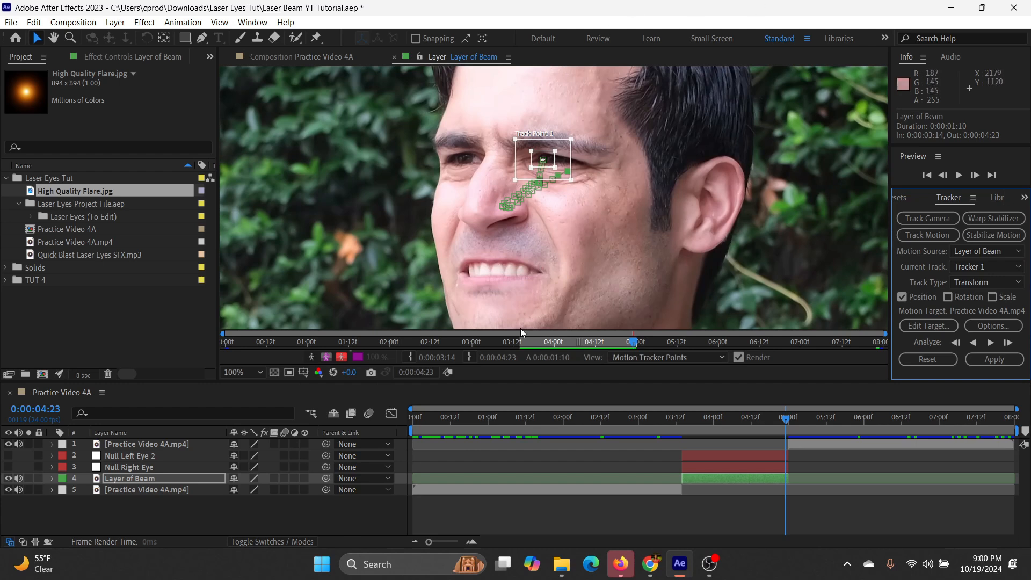
- Set Null Right Eye as the motion target and apply the tracking data to it
left_click(923, 325)
left_click(556, 261)
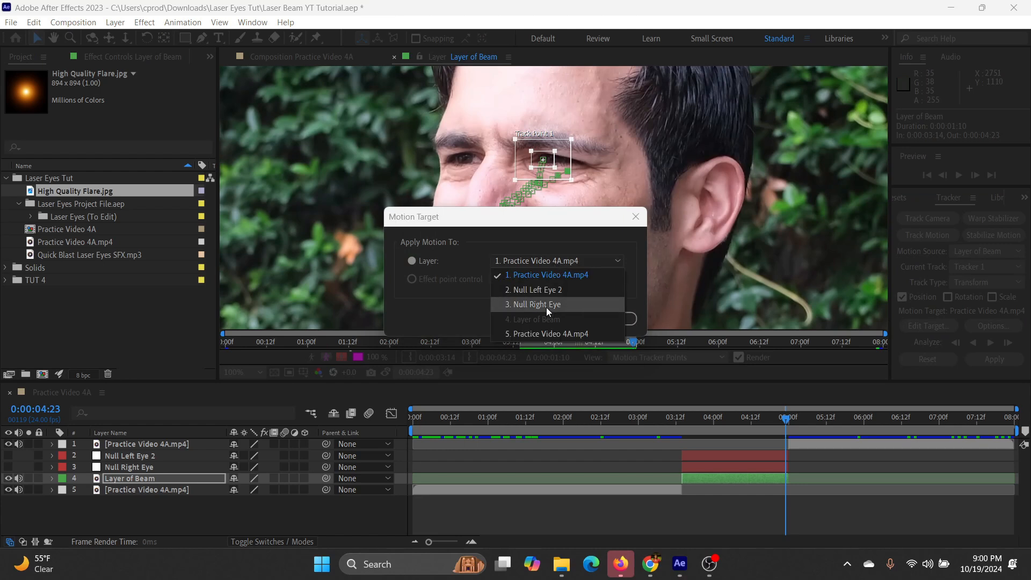
left_click(527, 305)
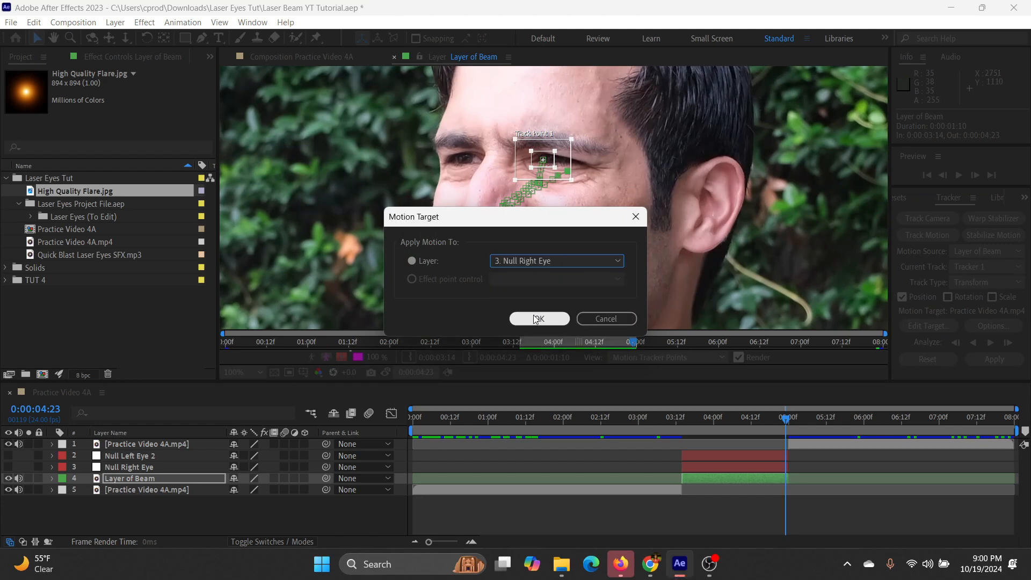
left_click(537, 321)
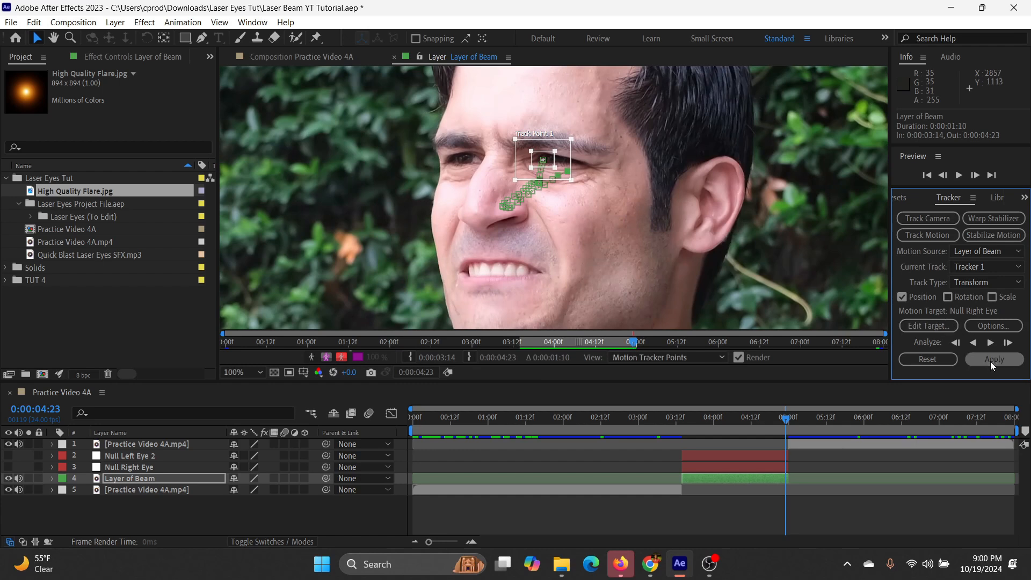
left_click(991, 360)
left_click(533, 299)
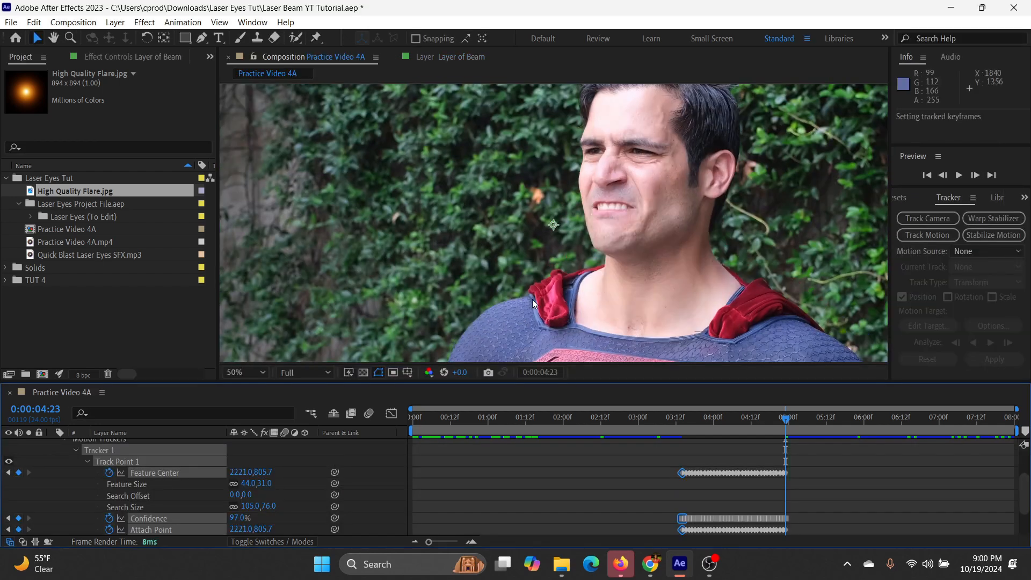
- Temporarily show Null Right Eye and scrub back to 0:00:03:14 to check how it follows the tracked eye
scroll(87, 477, "up", 2)
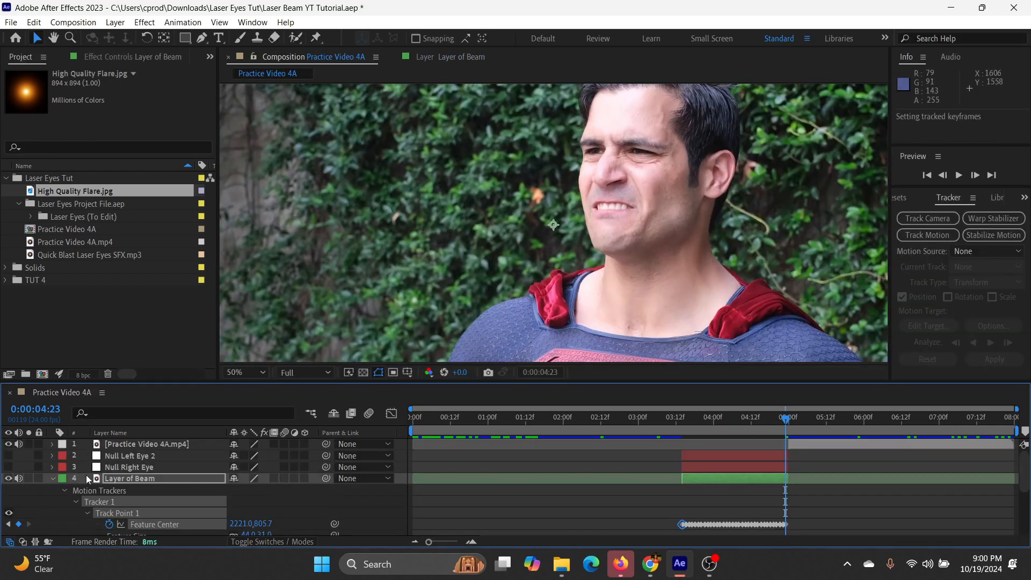
left_click(51, 479)
left_click(135, 467)
left_click(8, 467)
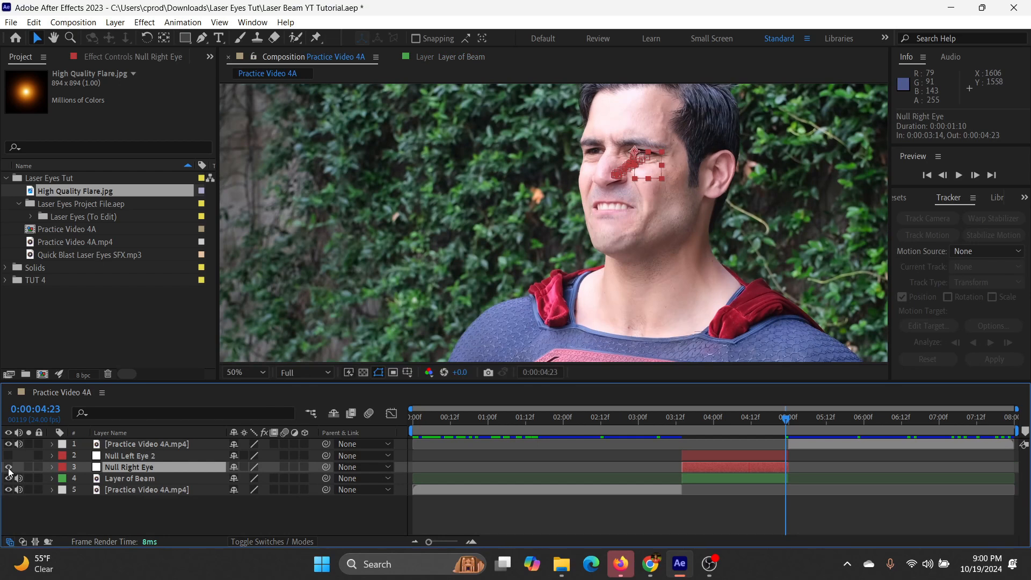
scroll(674, 224, "up", 1)
left_click_drag(675, 224, 499, 353)
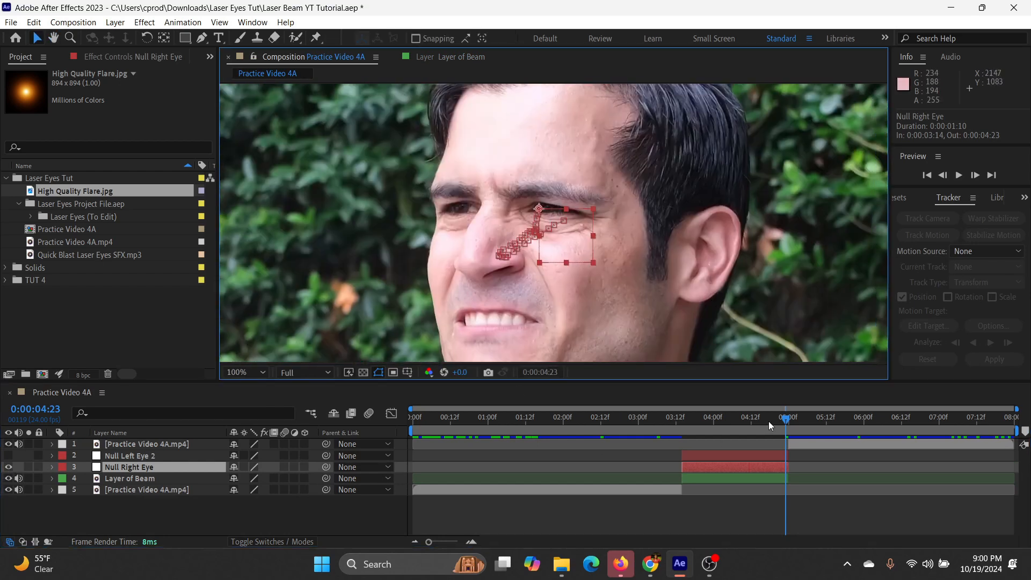
left_click_drag(768, 421, 684, 445)
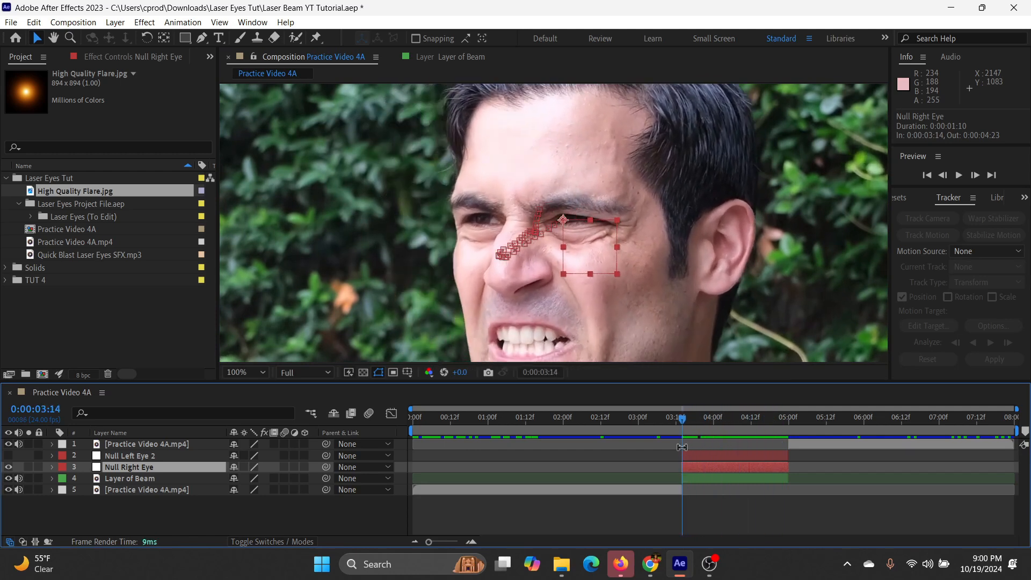
left_click(9, 467)
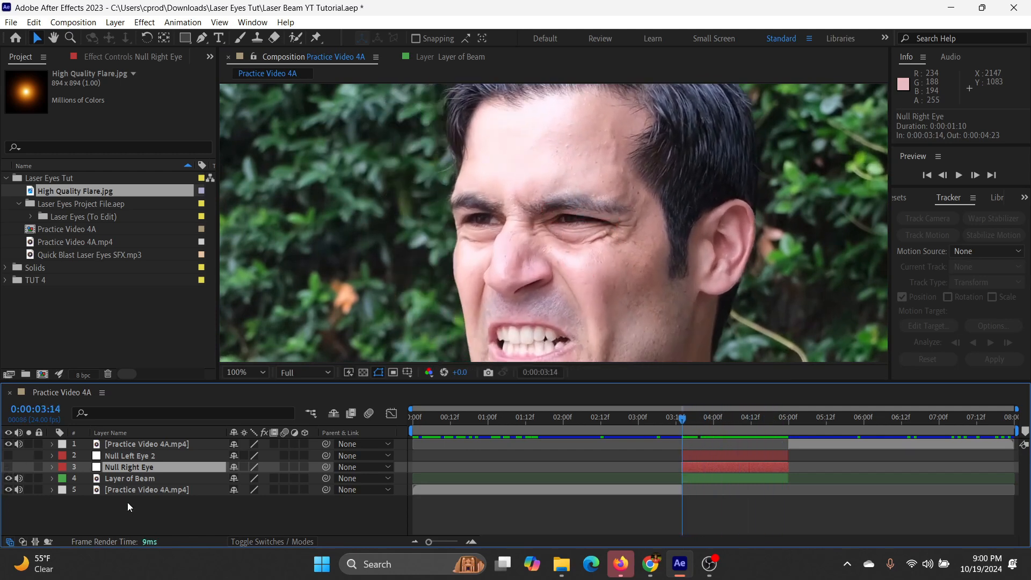
- Start a second Track Motion tracker on the Layer of Beam layer at 0:00:03:14
left_click_drag(711, 421, 684, 431)
left_click(695, 482)
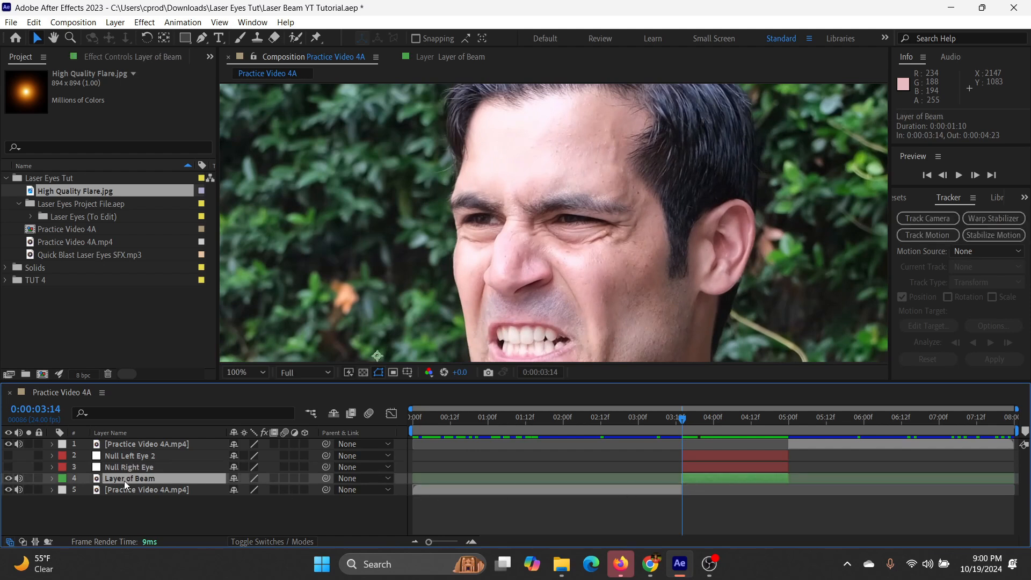
left_click(927, 234)
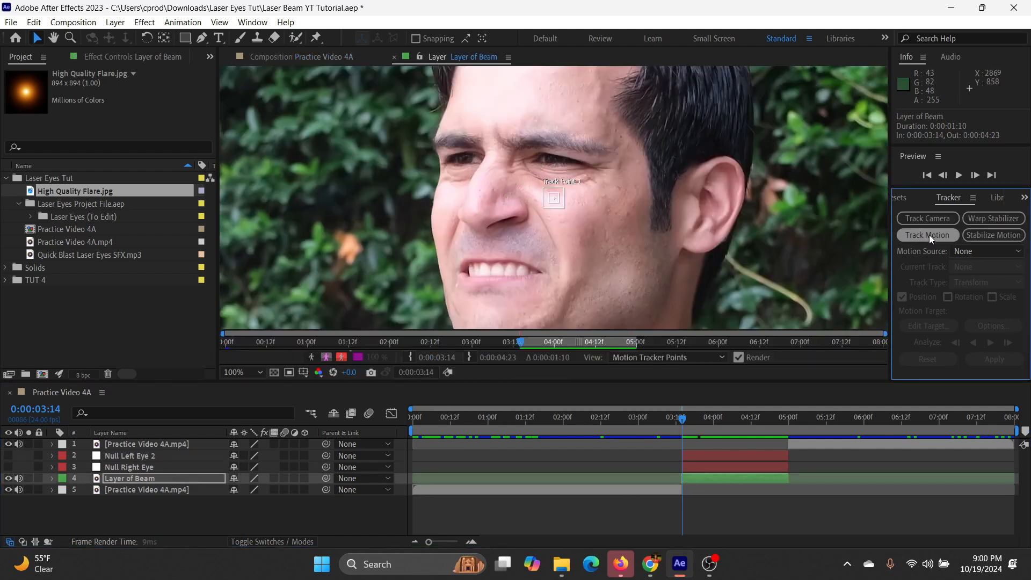
- Fit the new track point around the eye on the viewer's left and analyze its motion forward to the segment's end
scroll(547, 198, "up", 4)
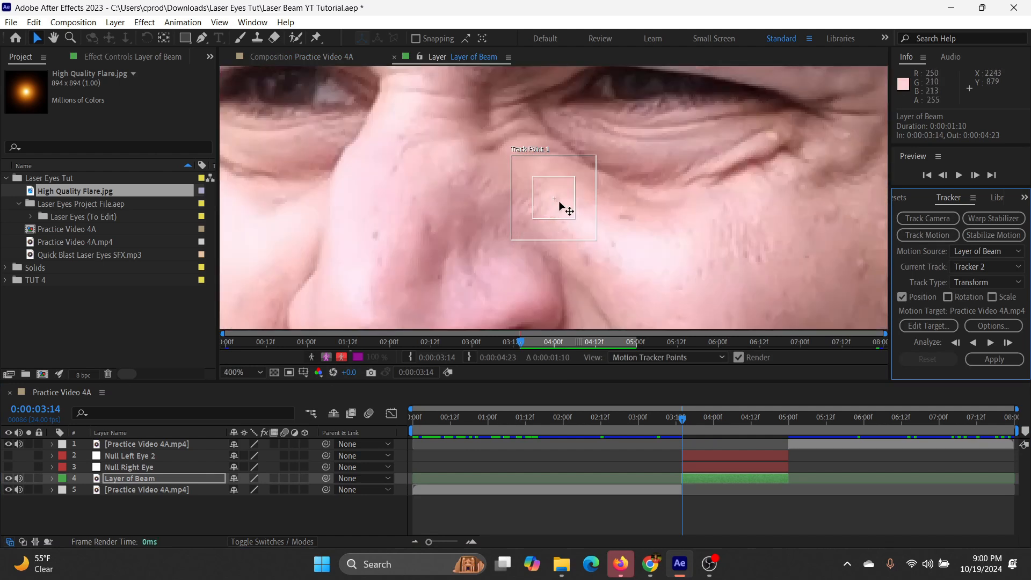
left_click_drag(563, 204, 420, 231)
key("comma")
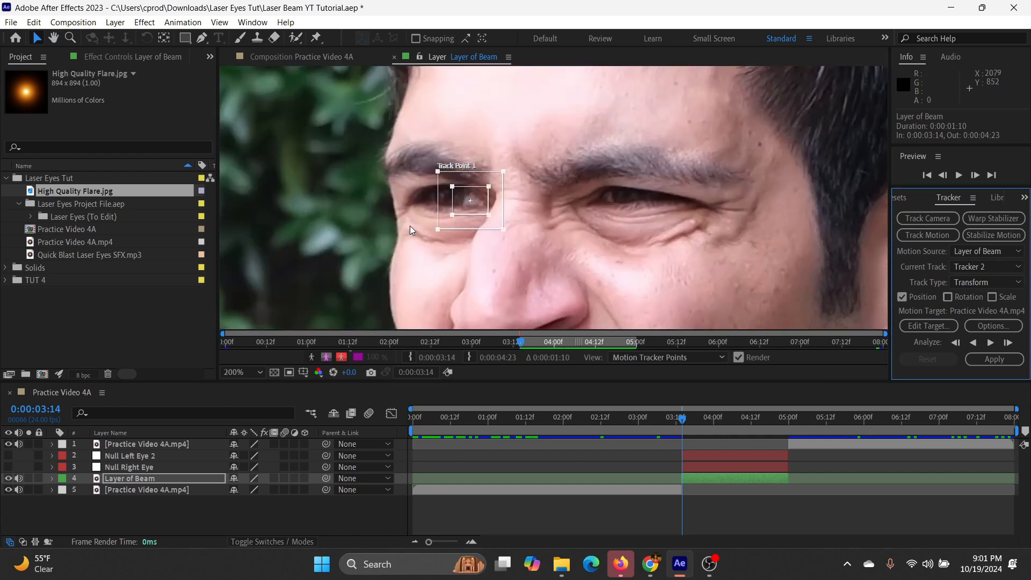
left_click(992, 345)
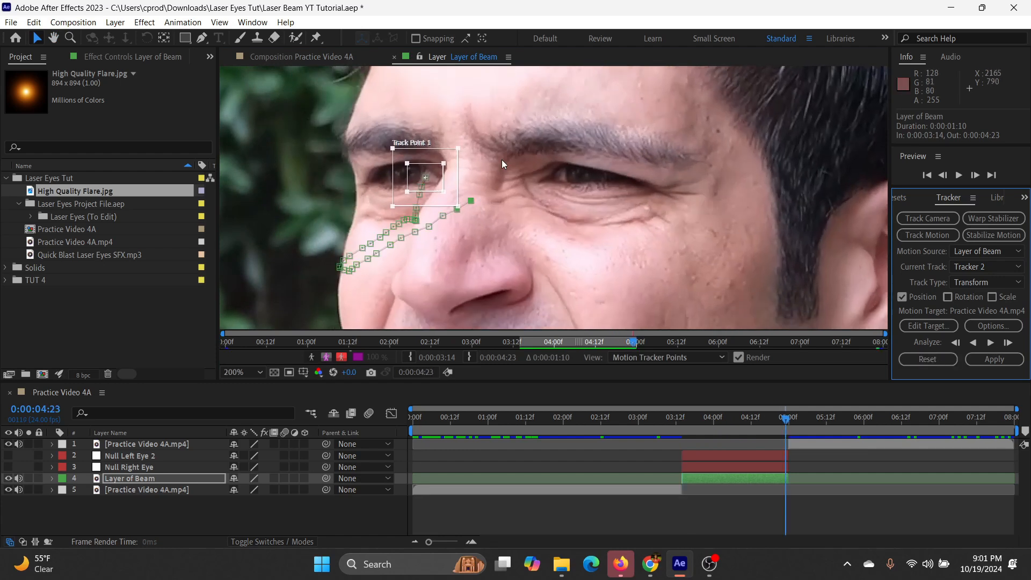
- Set Null Left Eye 2 as the motion target and apply the second track in X and Y
left_click(928, 328)
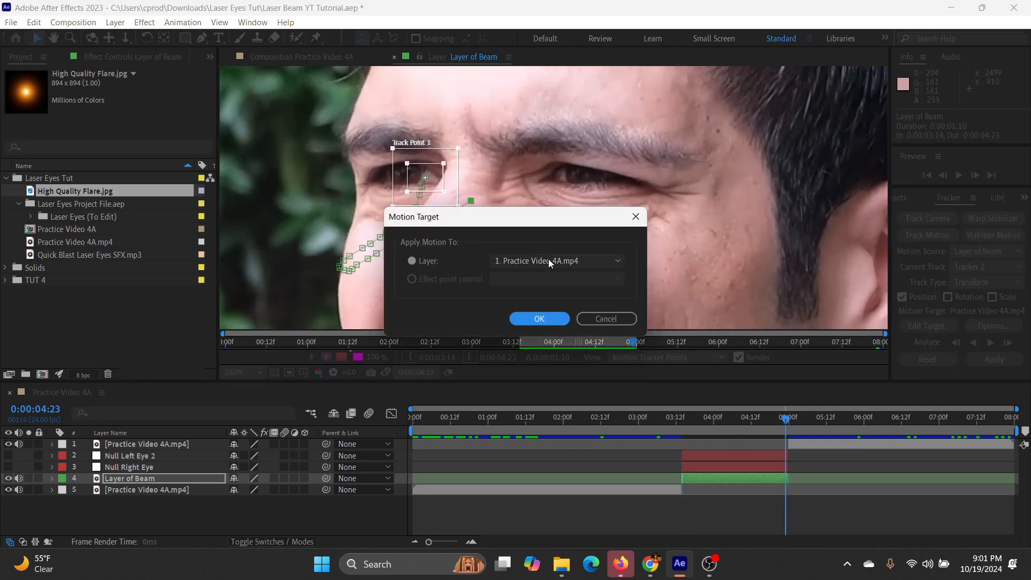
left_click(530, 260)
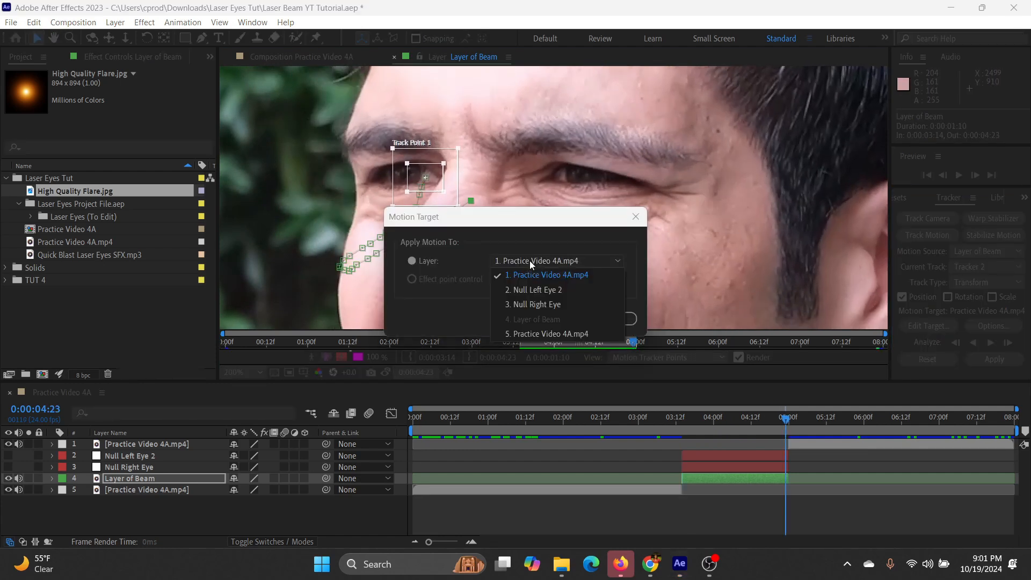
left_click(534, 292)
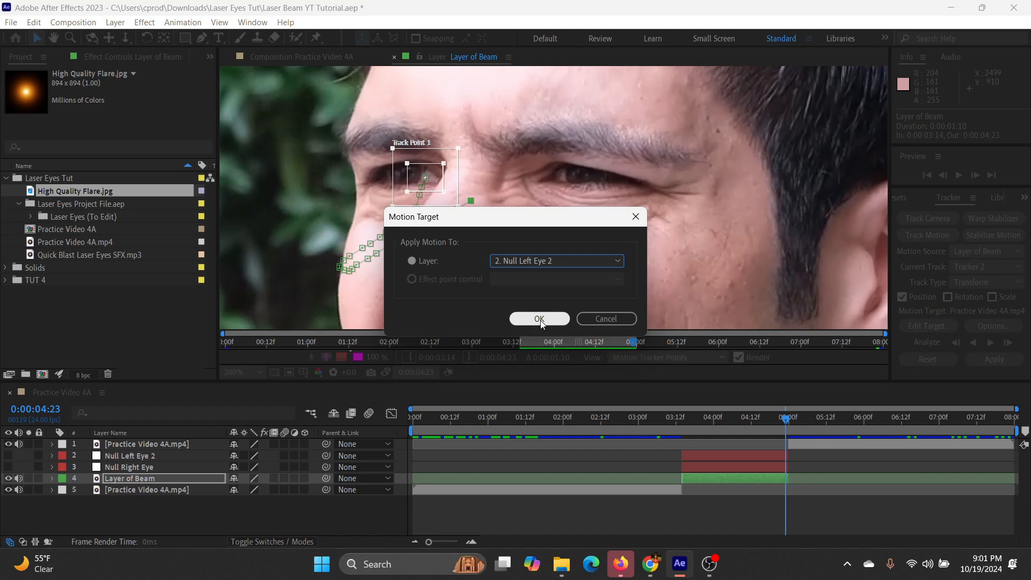
left_click(540, 319)
left_click(1001, 357)
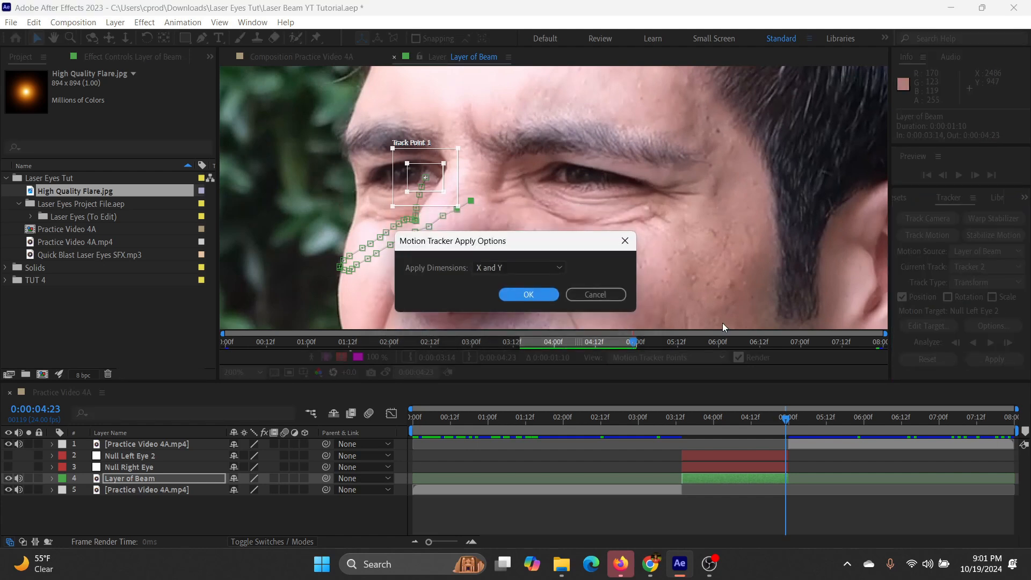
left_click(527, 300)
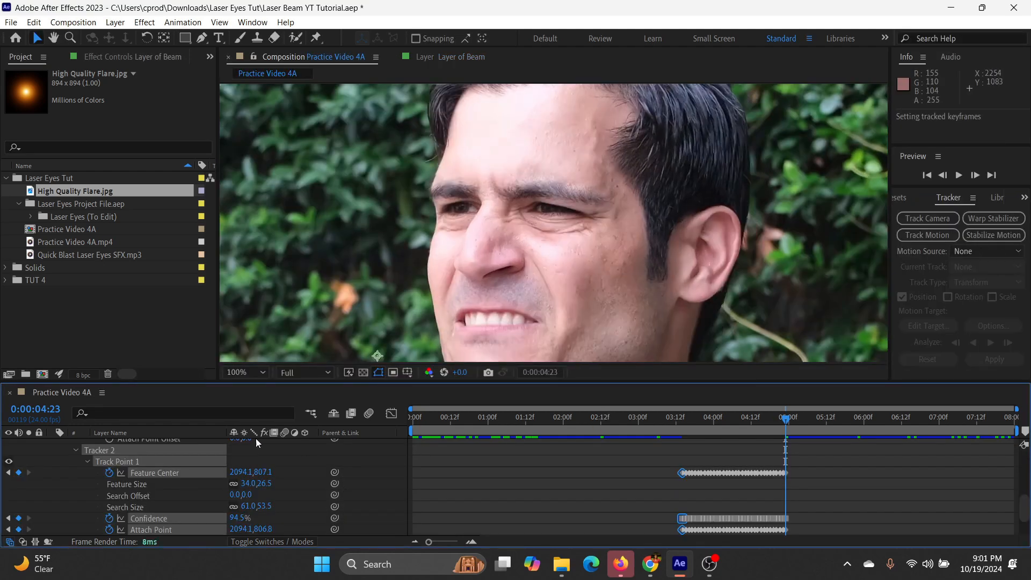
- Collapse the Layer of Beam properties and temporarily show both eye nulls to check their tracking while scrubbing the segment
scroll(257, 443, "up", 5)
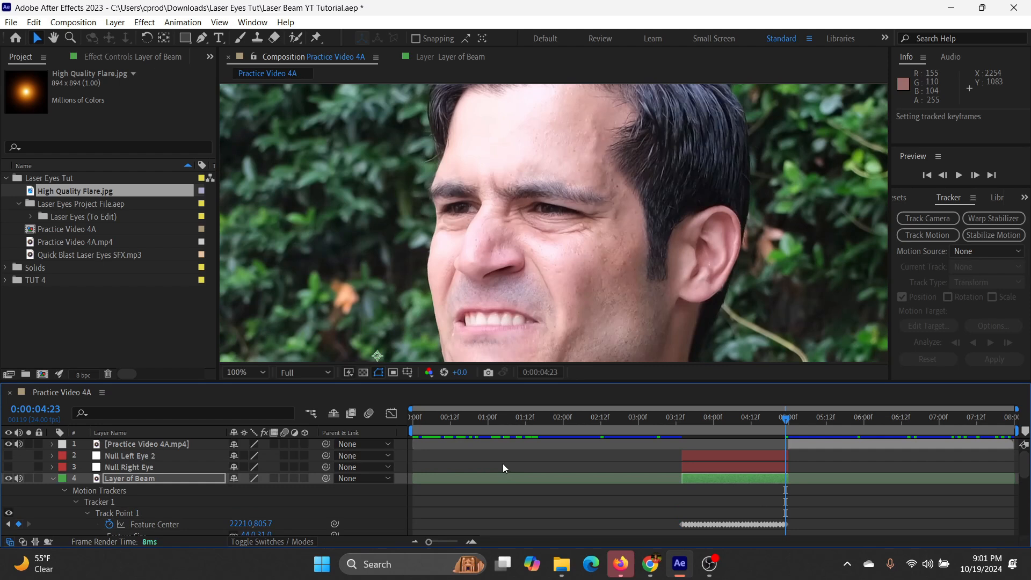
left_click(52, 478)
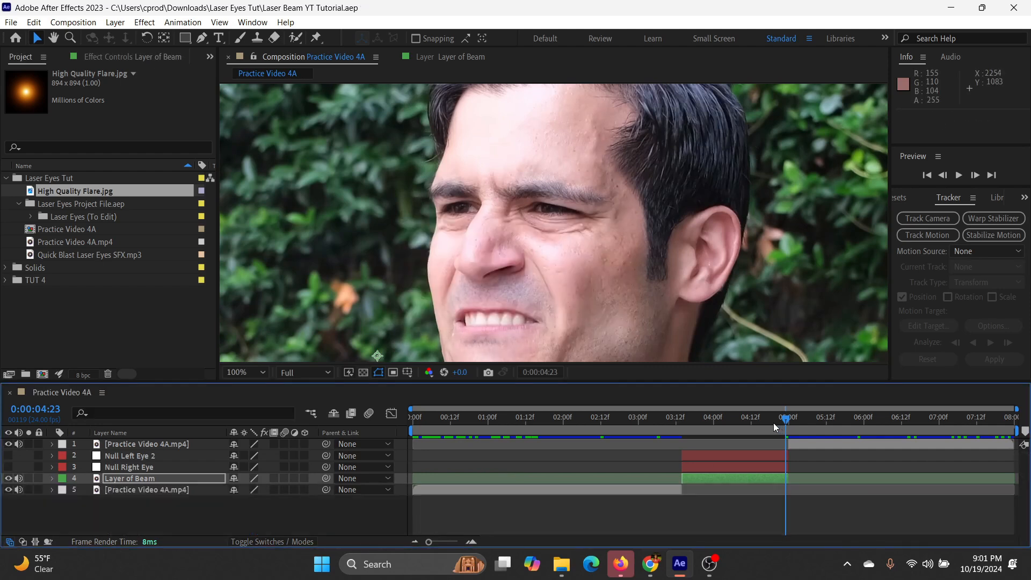
left_click_drag(774, 424, 710, 437)
left_click(8, 455)
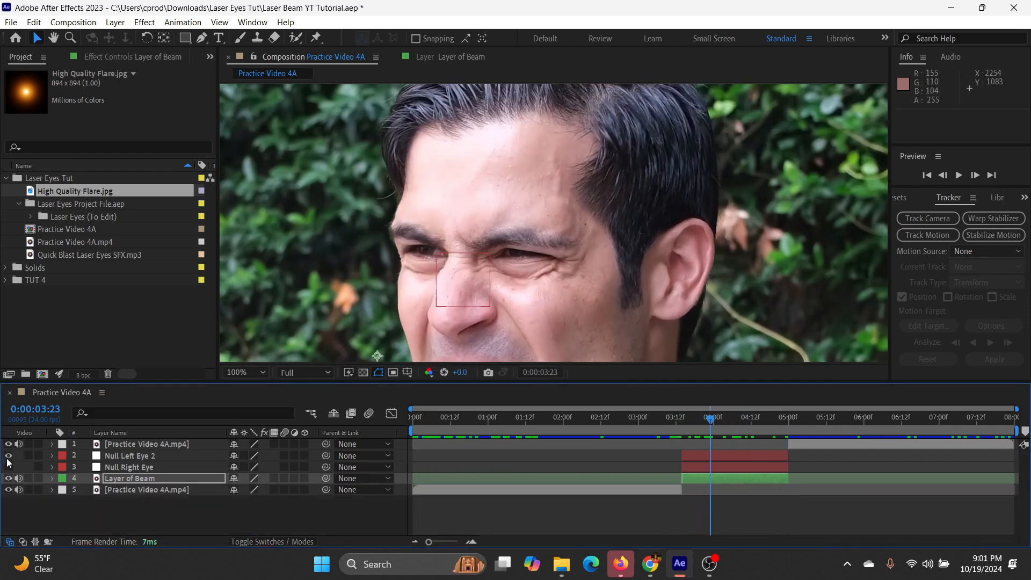
left_click(8, 467)
left_click_drag(706, 427, 759, 437)
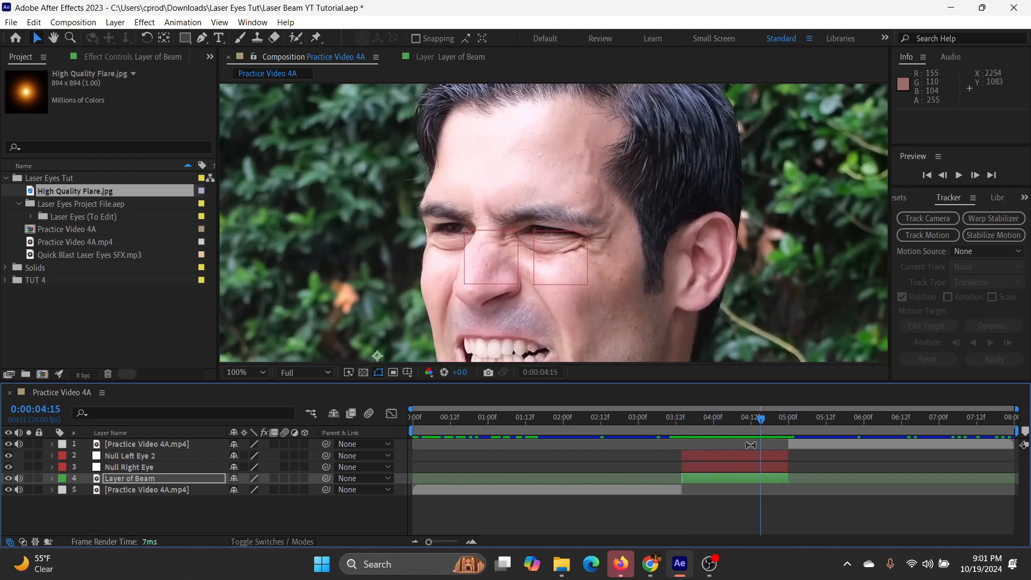
left_click(8, 467)
left_click(8, 455)
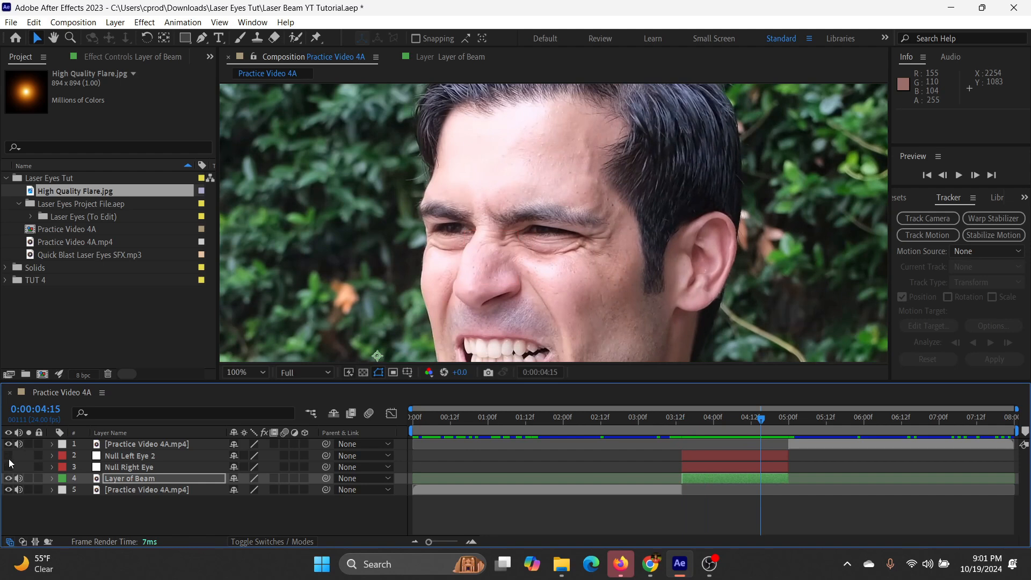
- Return the playhead to 0:00:03:14 and set the composition magnification to Fit up to 100%
left_click(356, 506)
left_click_drag(752, 422, 684, 420)
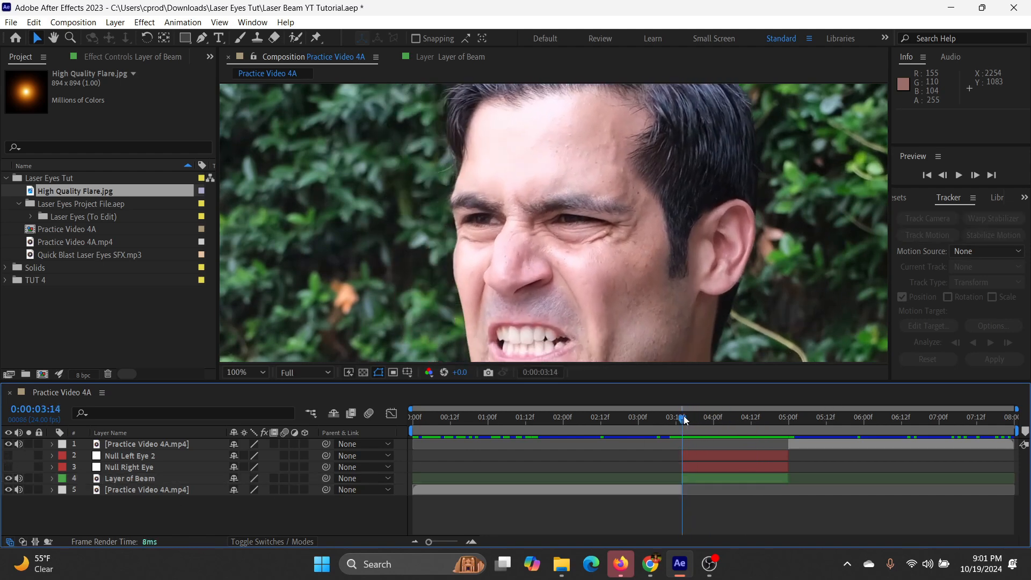
left_click(246, 373)
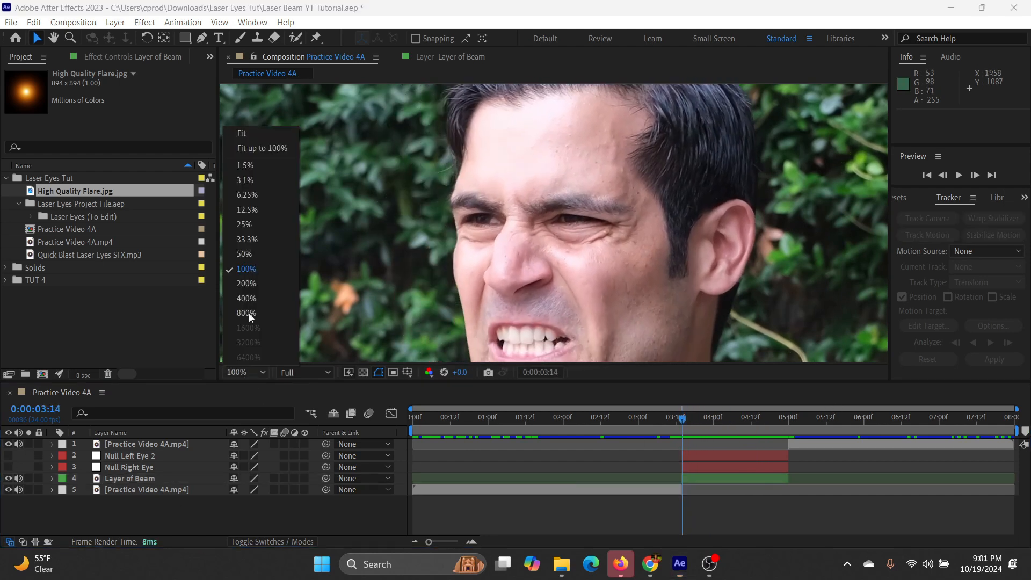
left_click(275, 149)
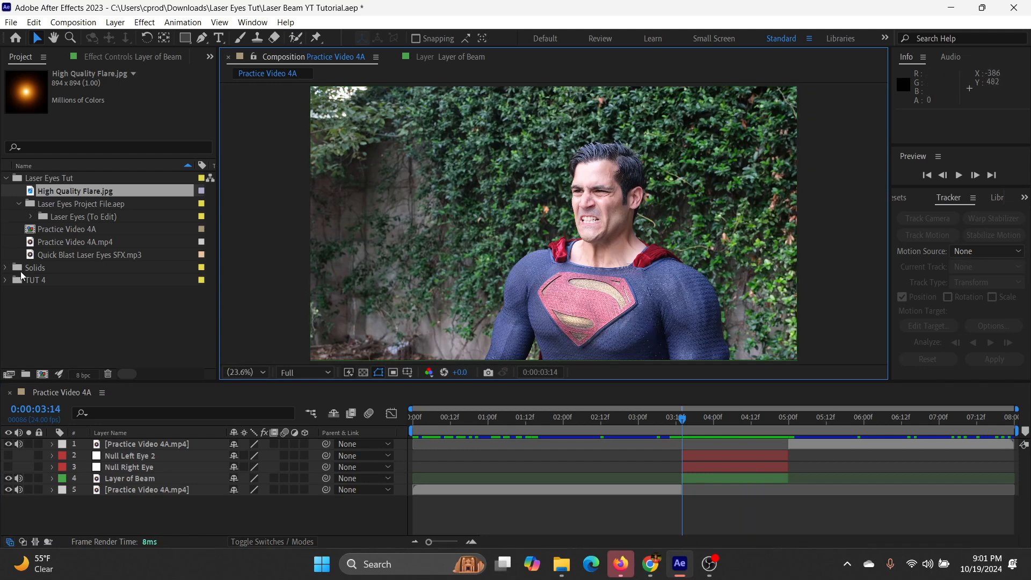
- Move the Solids folder into the Laser Eyes Tut folder and select High Quality Flare.jpg
left_click_drag(33, 272, 43, 180)
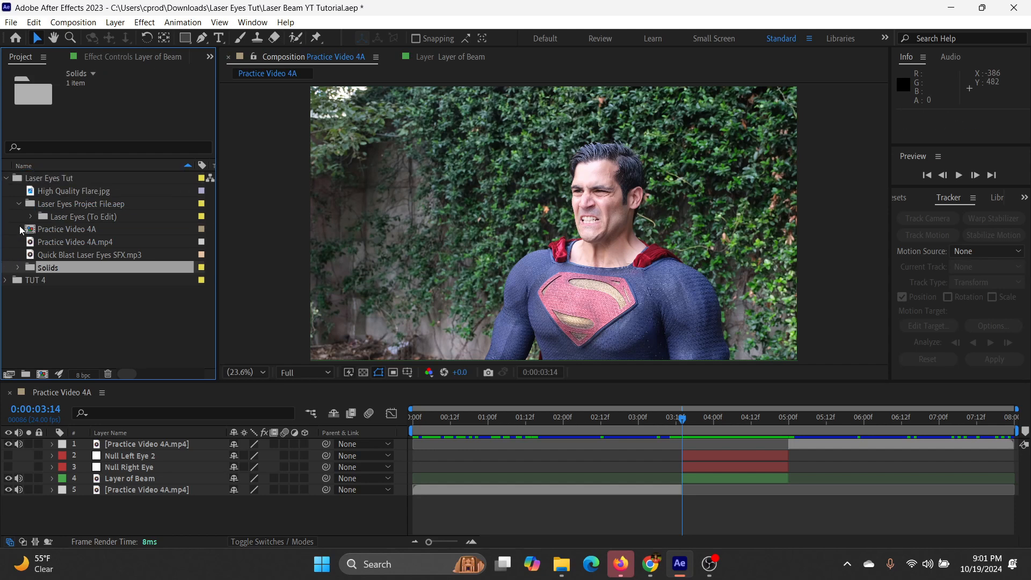
left_click(37, 280)
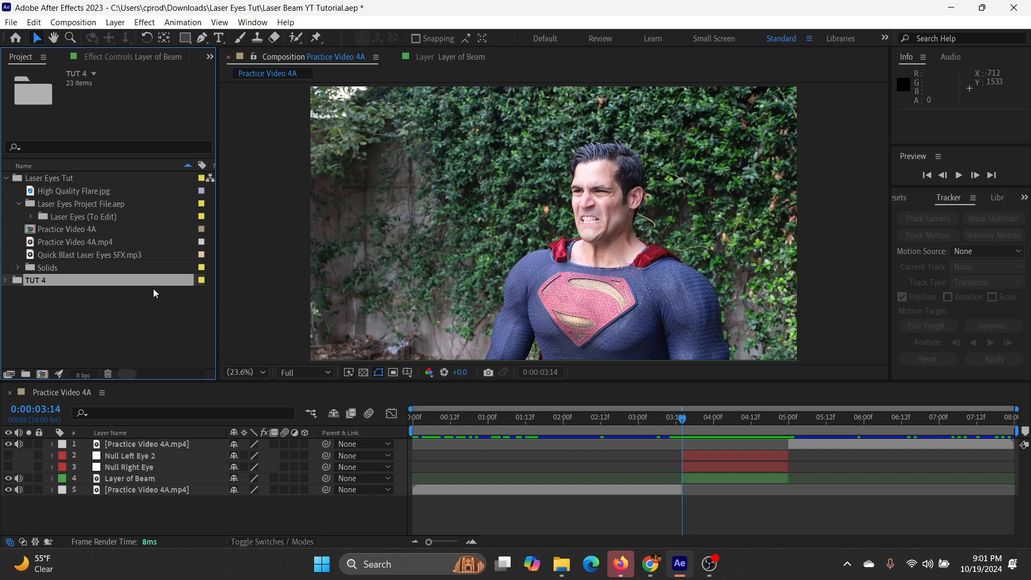
left_click(59, 192)
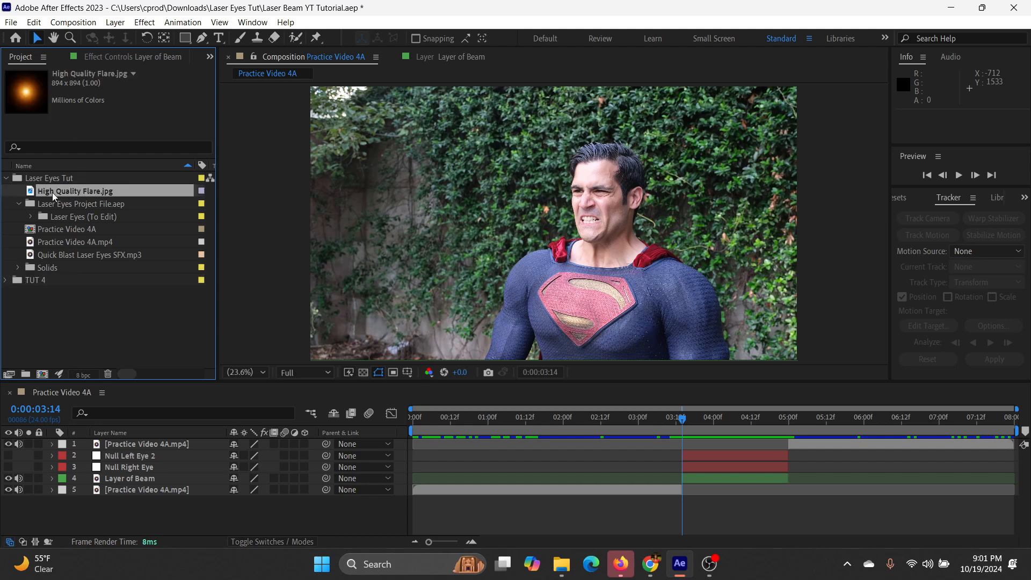
- Add High Quality Flare.jpg to the timeline at 0:00:03:14, trim it to end at 0:00:05:00, and return the playhead to 0:00:03:14
left_click_drag(64, 190, 788, 431)
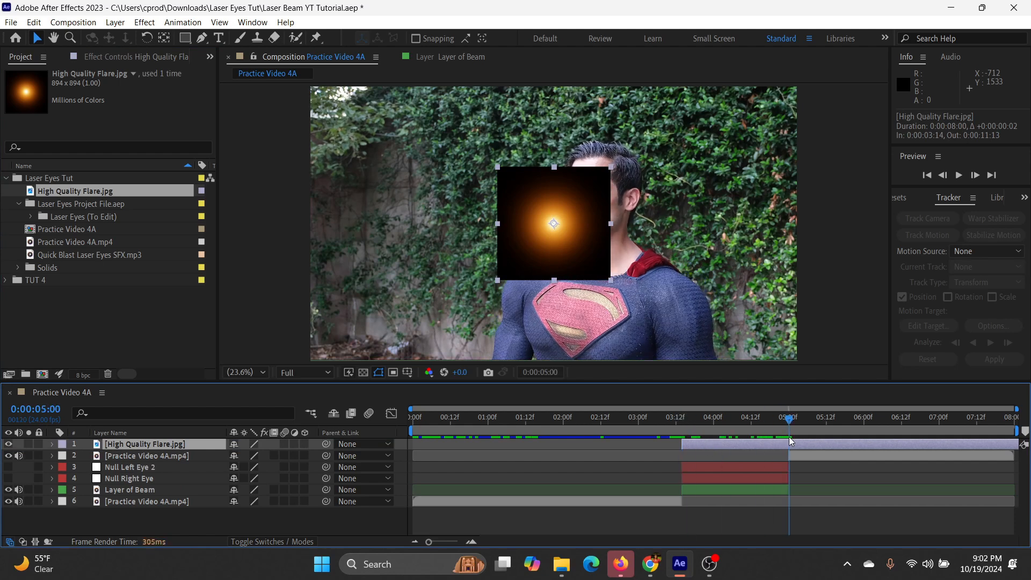
key("ctrl+shift+d")
key("Delete")
left_click_drag(714, 426, 687, 431)
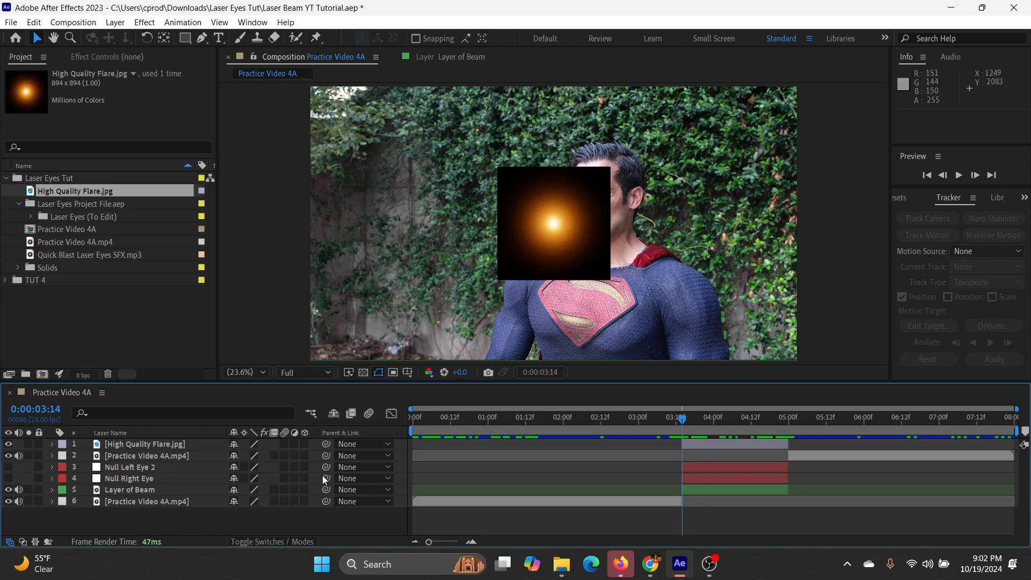
- Set the High Quality Flare layer's blending mode to Screen and move the flare closer to Superman's face
left_click(246, 541)
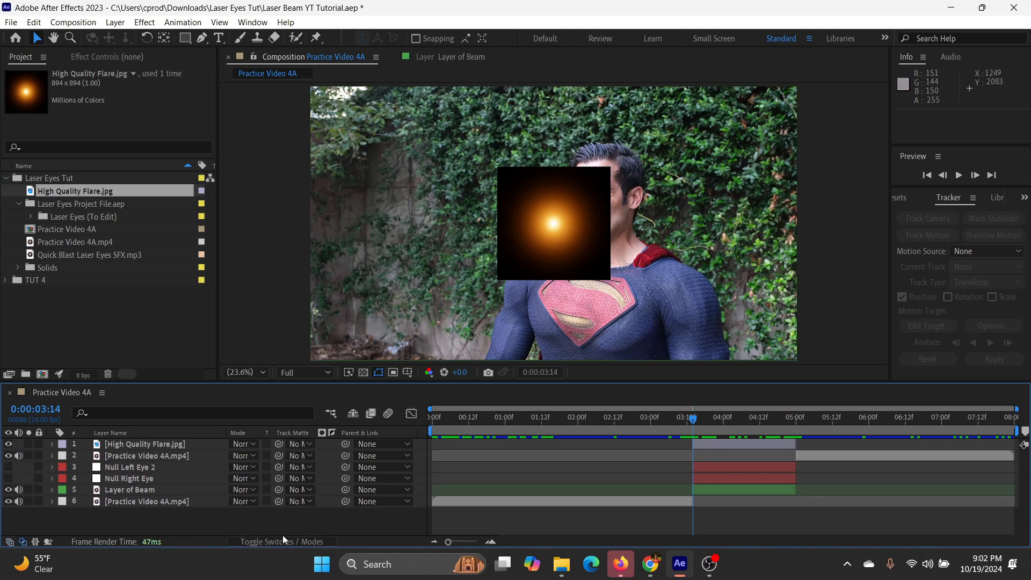
left_click_drag(217, 433, 192, 433)
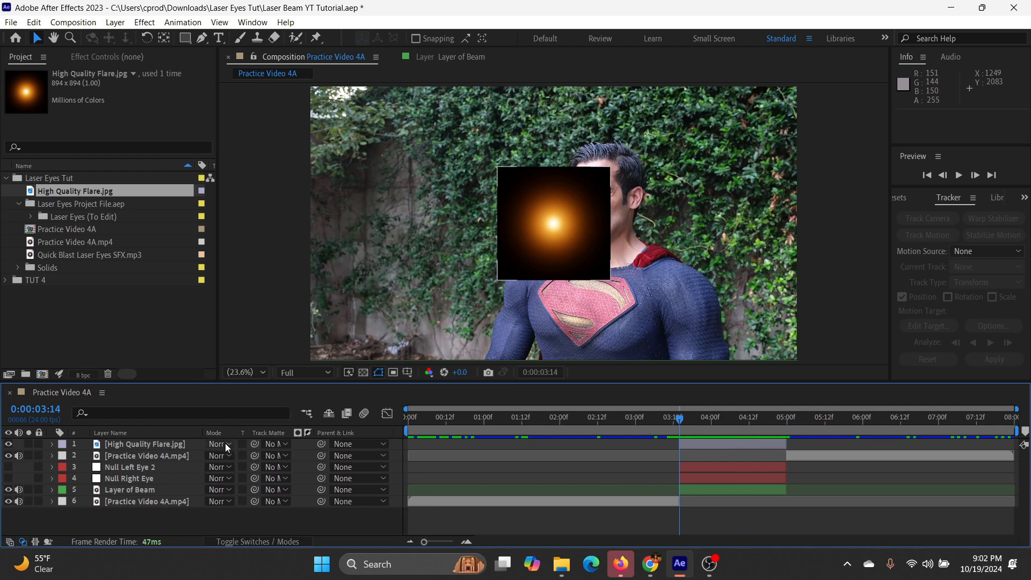
left_click(225, 443)
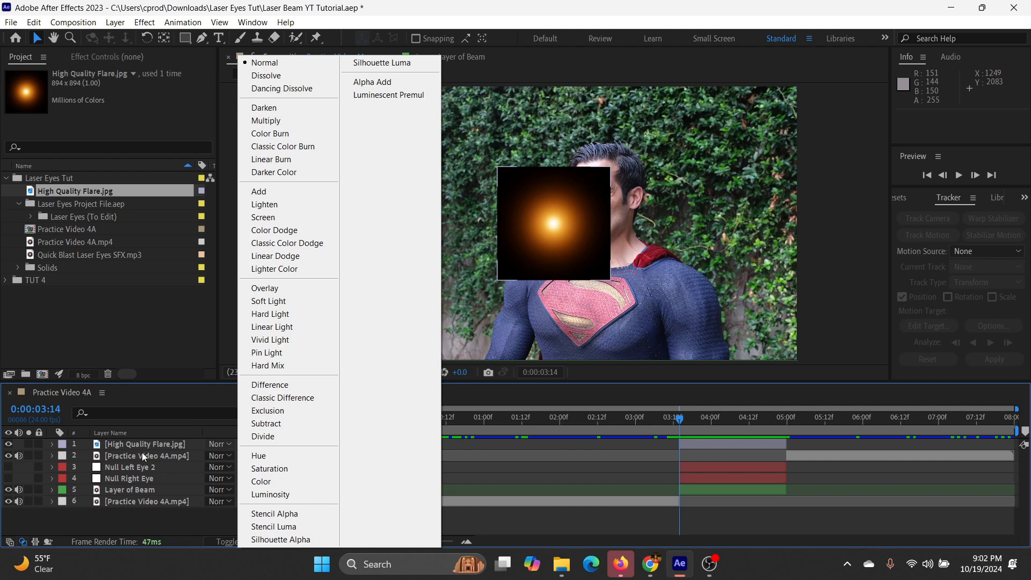
left_click(282, 217)
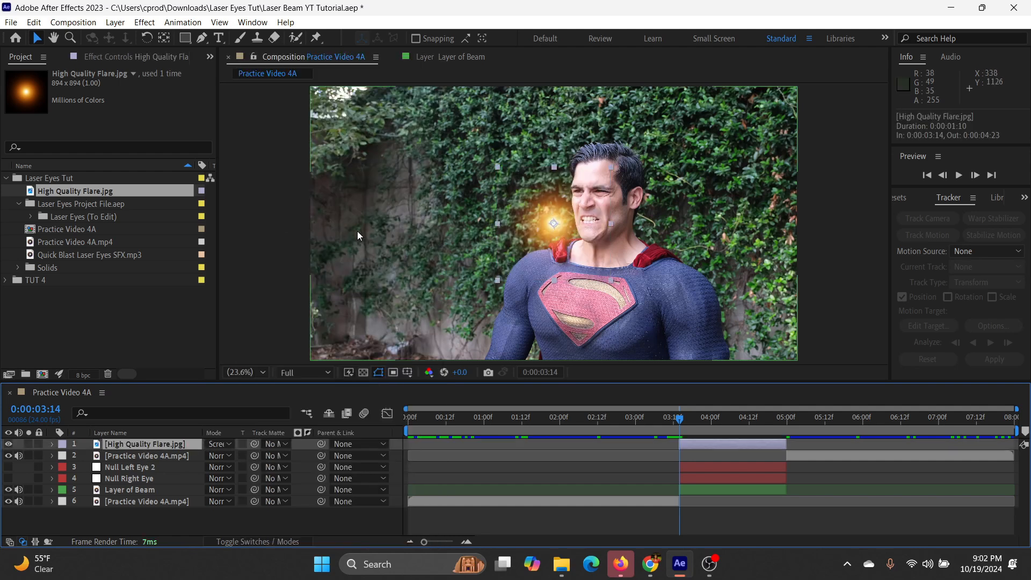
left_click_drag(563, 252, 586, 240)
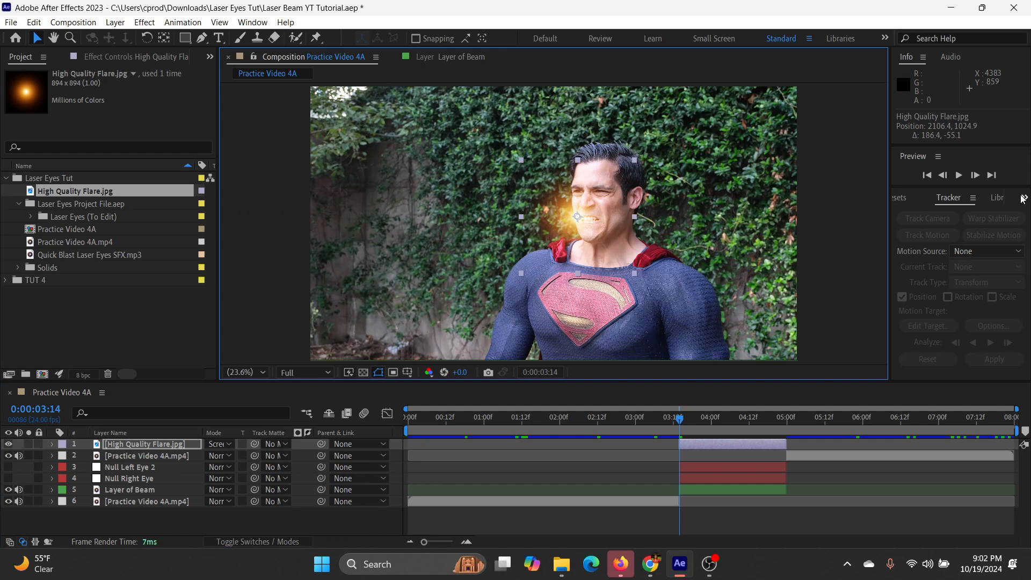
- Apply Hue/Saturation to the flare with Colorize on and Colorize Saturation at 100, and place the flare over the eye nearer the ear
left_click(1022, 199)
left_click(989, 220)
left_click(960, 212)
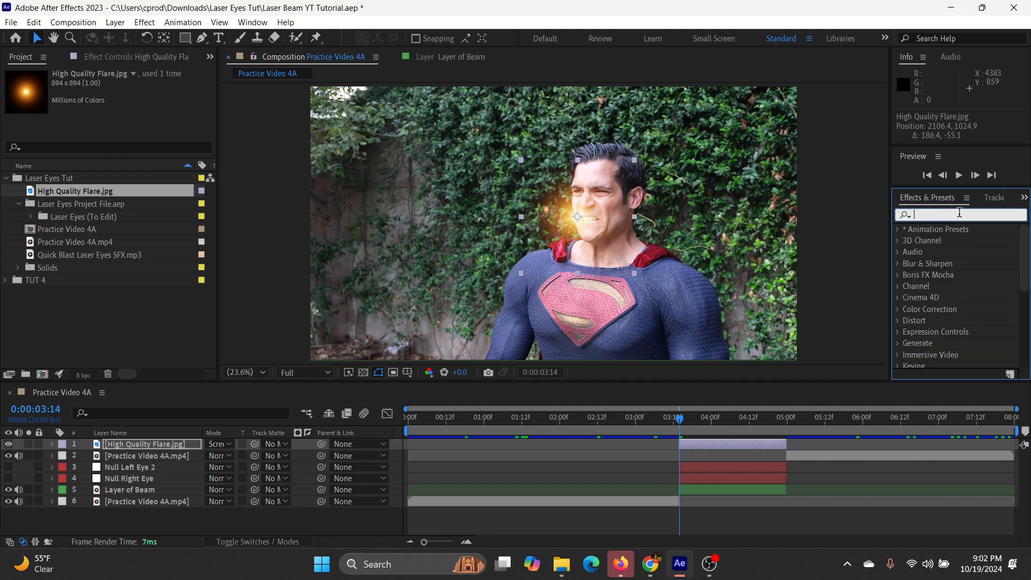
type("hue")
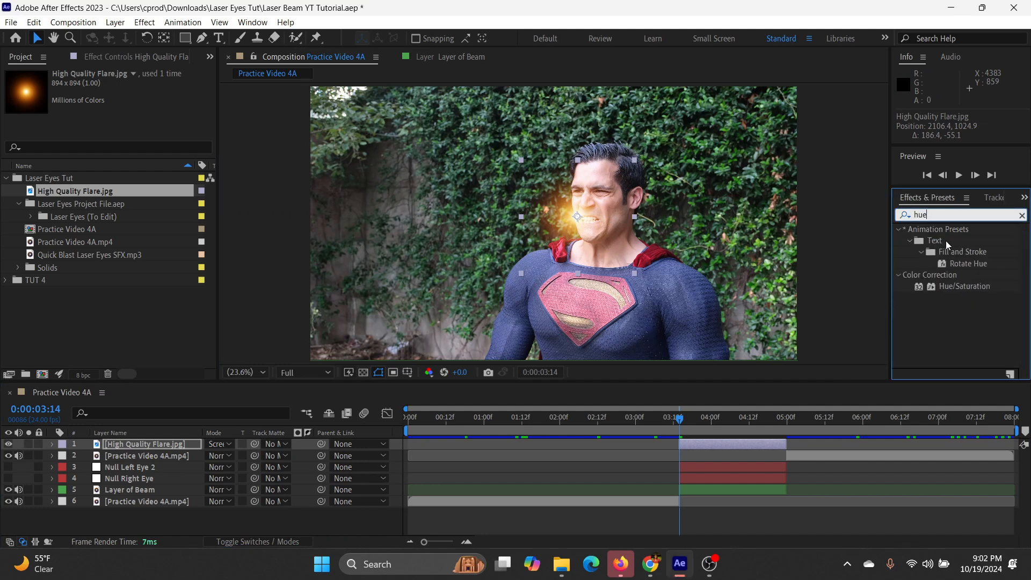
left_click_drag(962, 287, 589, 254)
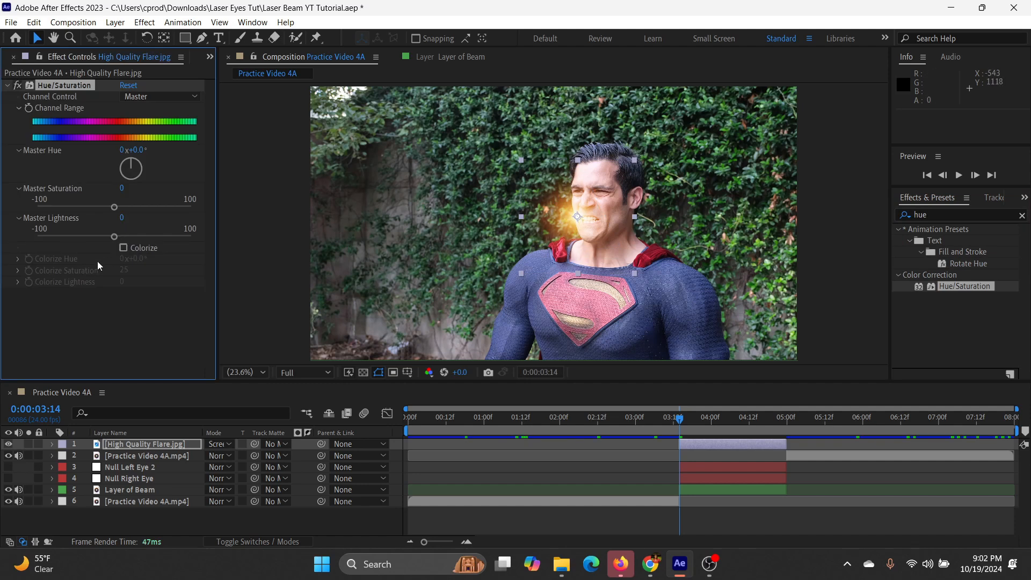
left_click(123, 248)
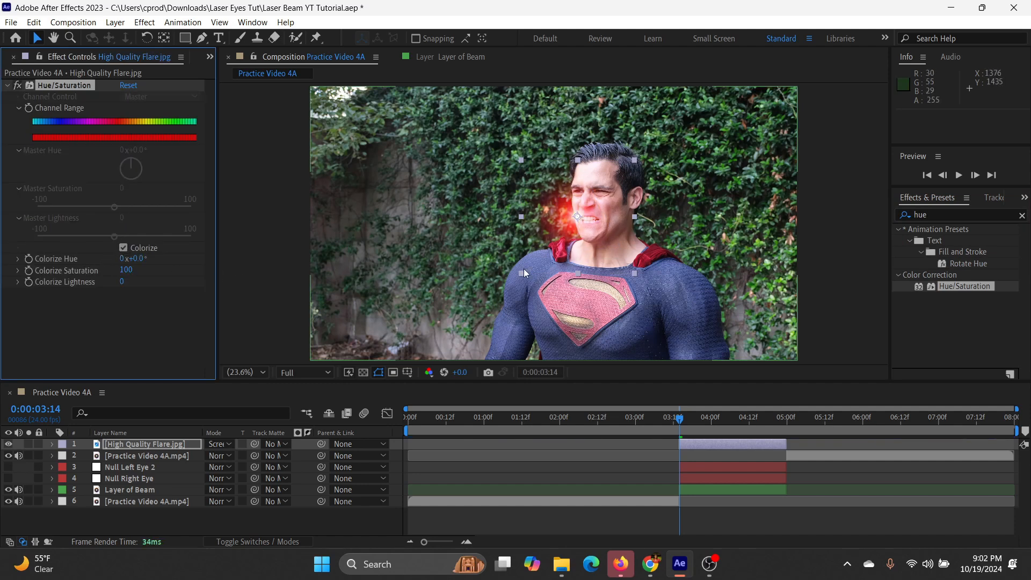
left_click_drag(561, 245, 598, 211)
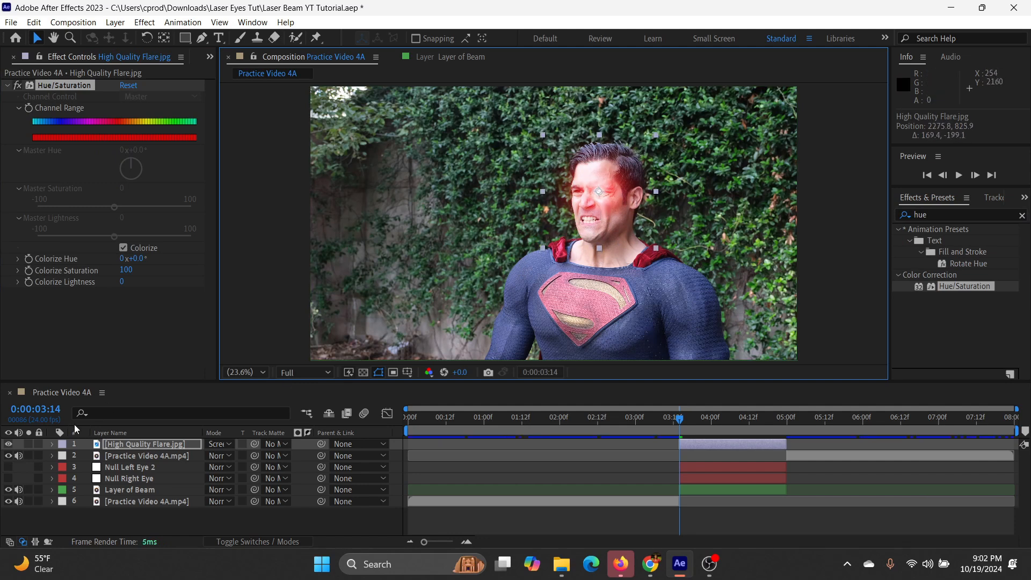
- Reorder the flare layer directly above Null Right Eye and give both layers the Yellow label
left_click_drag(127, 441, 124, 477)
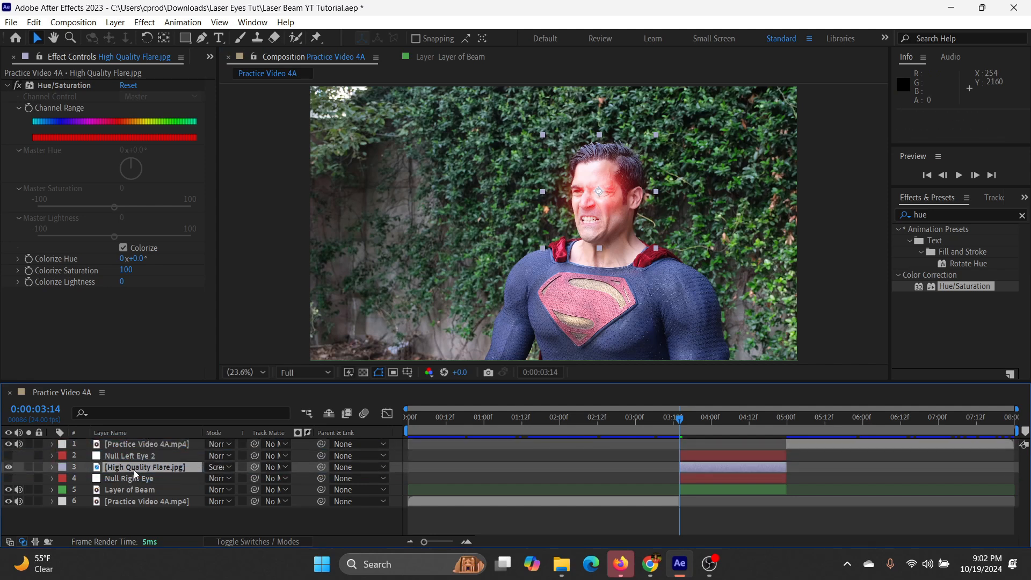
left_click(77, 478)
left_click(62, 478)
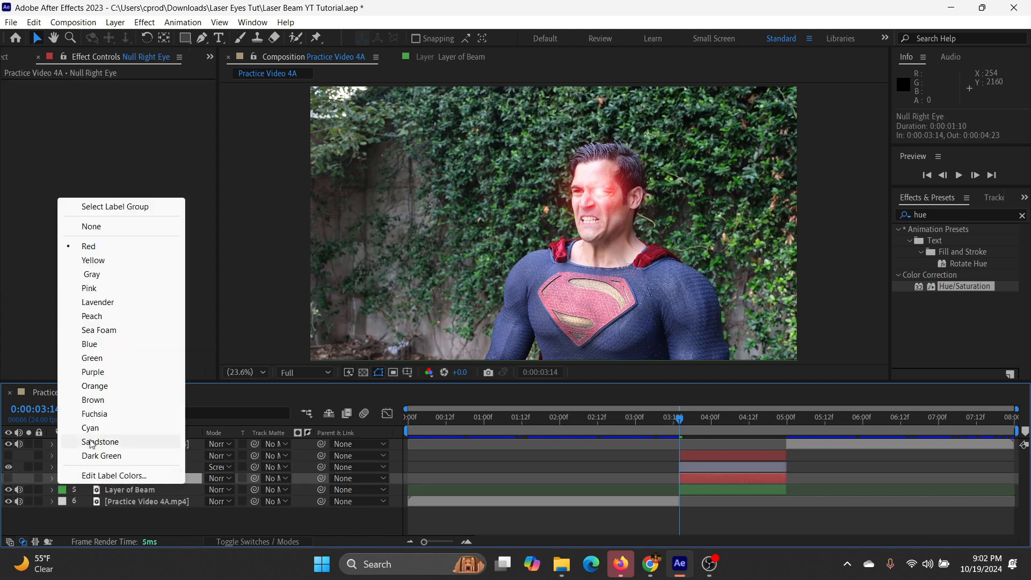
left_click(107, 261)
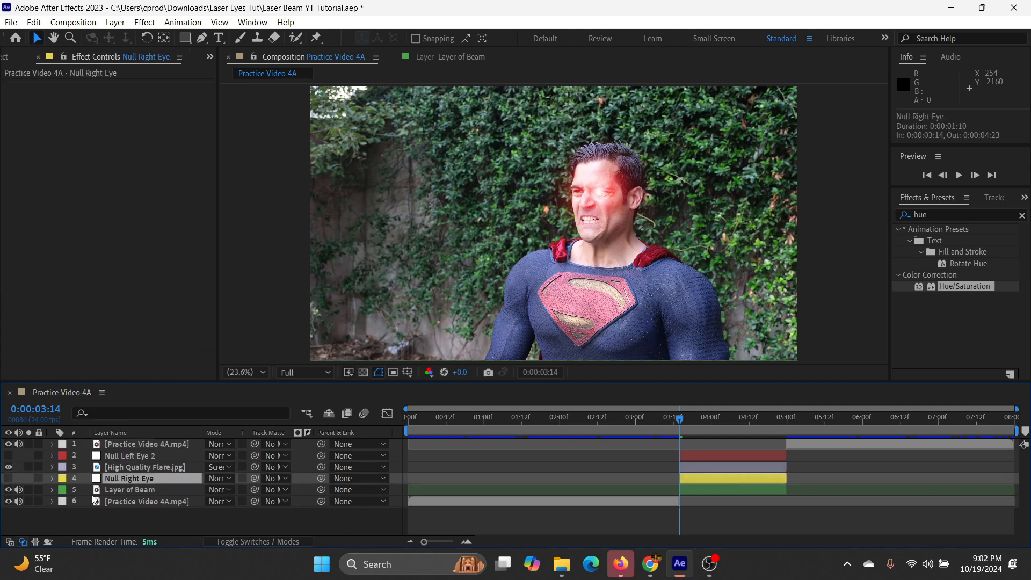
left_click(62, 467)
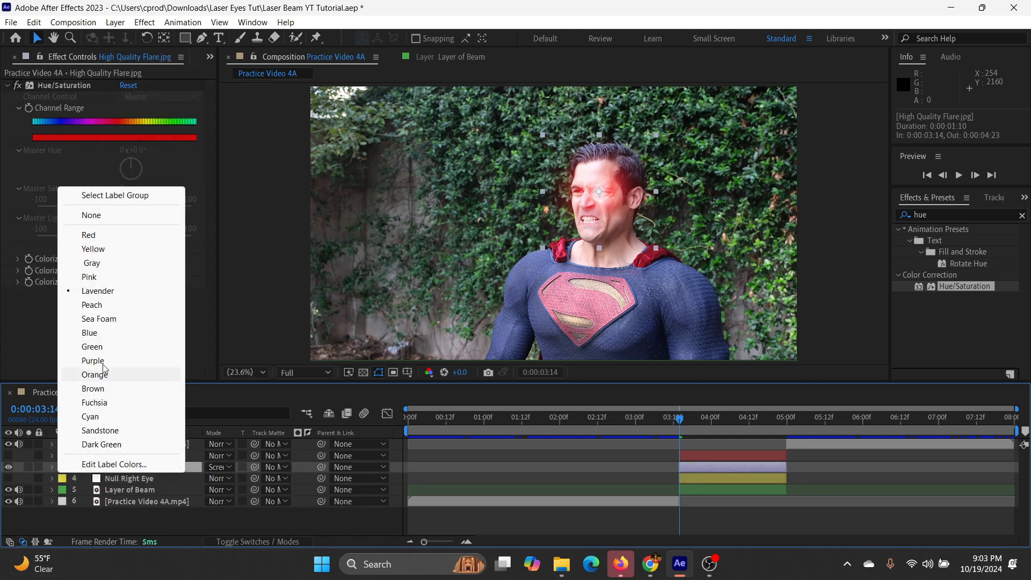
left_click(111, 252)
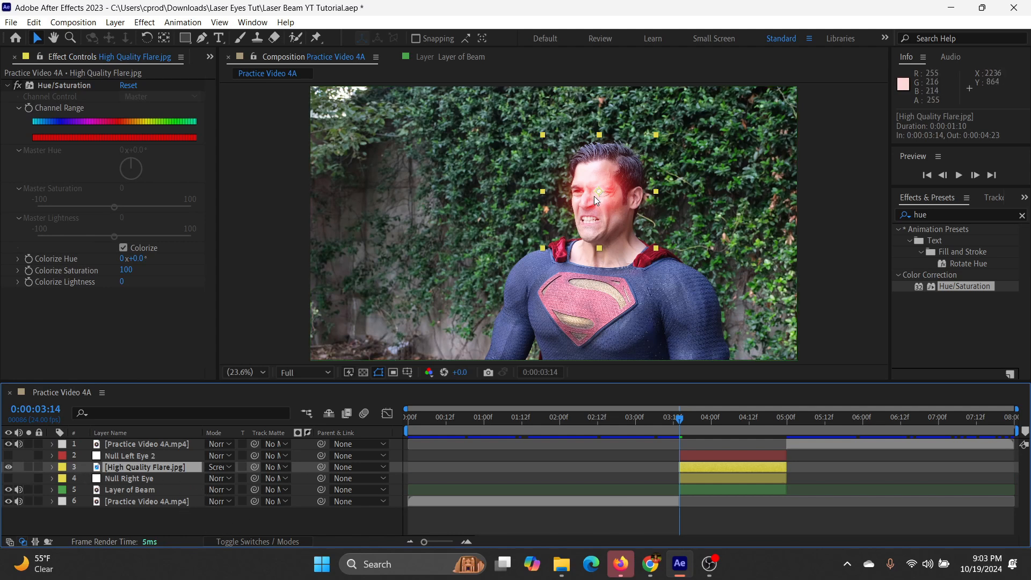
- Fine-tune the flare's position over the eye nearer the ear, to about 2279.8, 821.9
scroll(594, 195, "up", 5)
key("h")
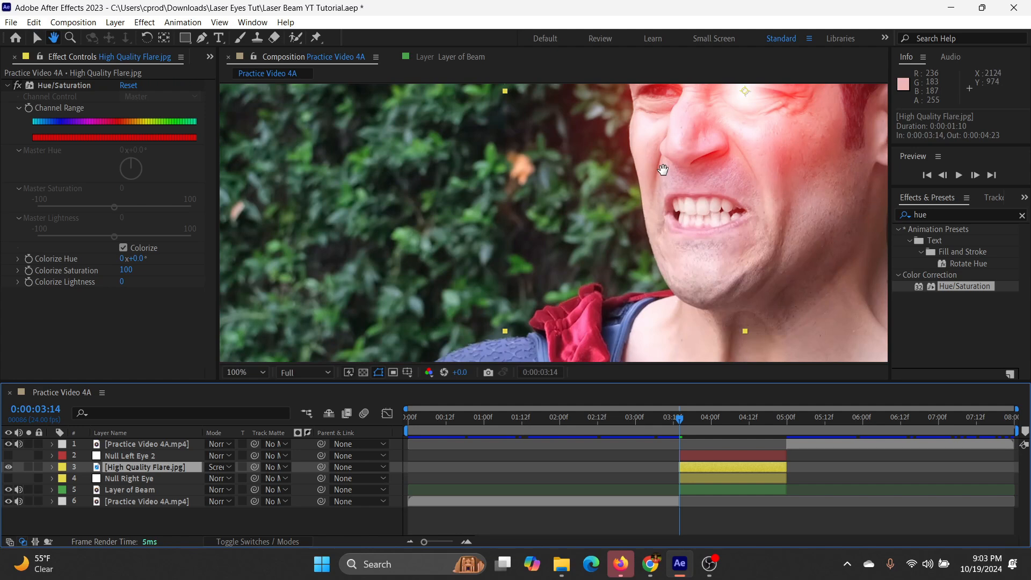
left_click_drag(662, 170, 494, 277)
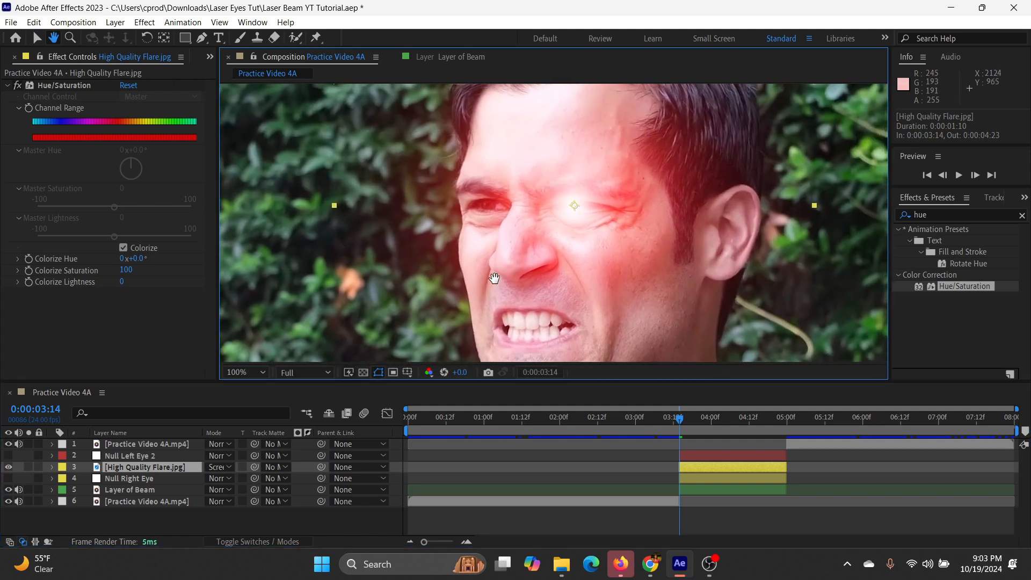
scroll(556, 221, "up", 1)
key("space")
left_click_drag(612, 215, 526, 203)
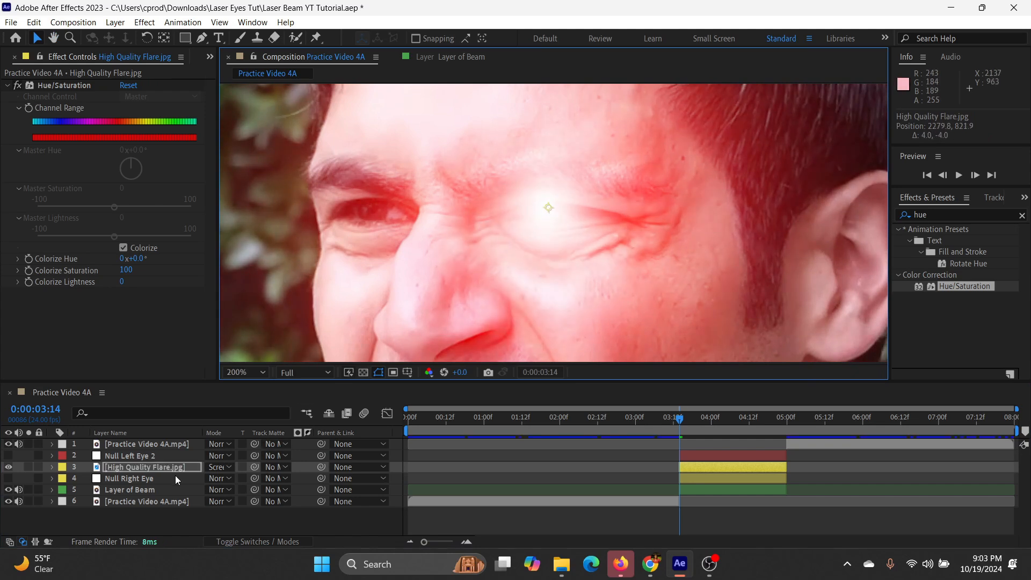
- Scale the flare down to 50% and nudge it to be centered on the eye
key("s")
left_click(155, 477)
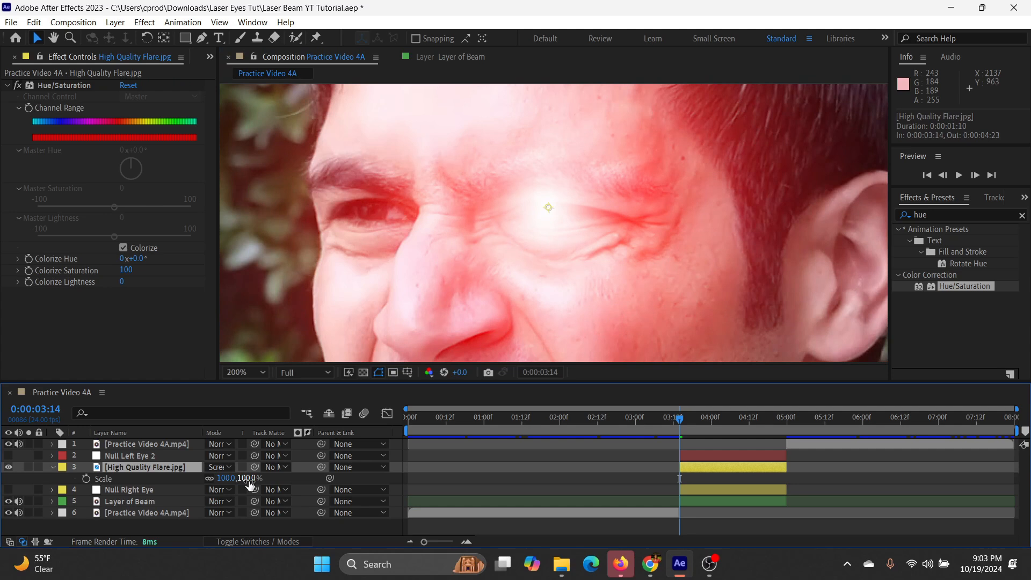
left_click_drag(253, 479, 213, 479)
mouse_move(589, 238)
left_mouse_down()
mouse_move(579, 239)
mouse_move(582, 252)
mouse_move(591, 241)
left_mouse_up()
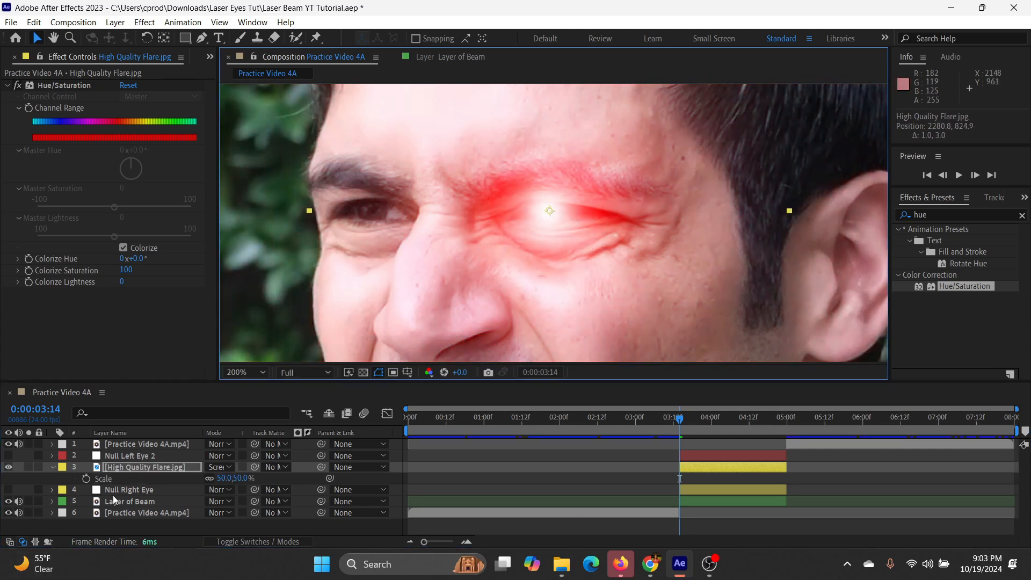
- Collapse the flare's Scale property, parent the flare to Null Right Eye, and scrub the segment to check that it follows
left_click(53, 467)
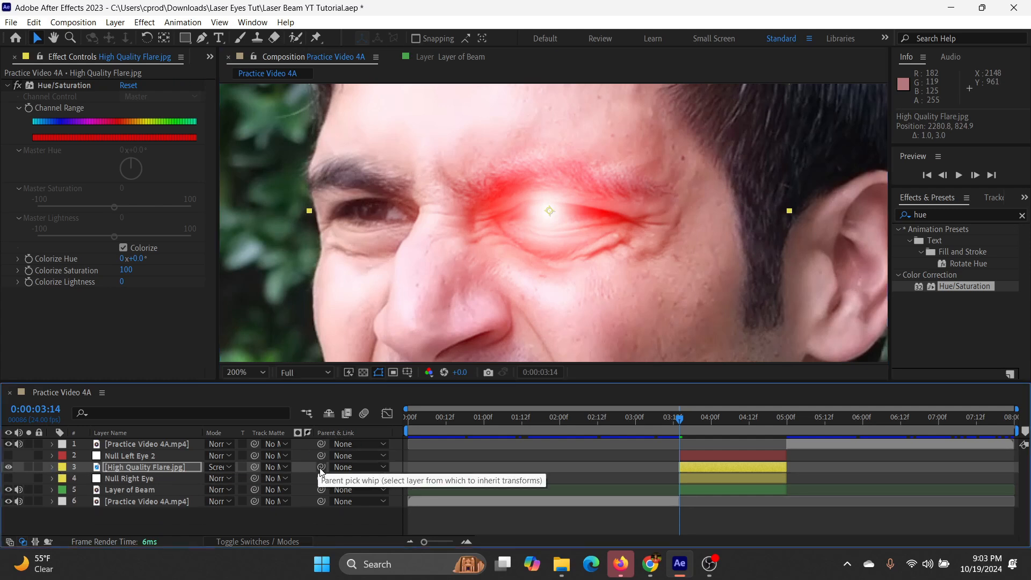
left_click_drag(321, 468, 116, 483)
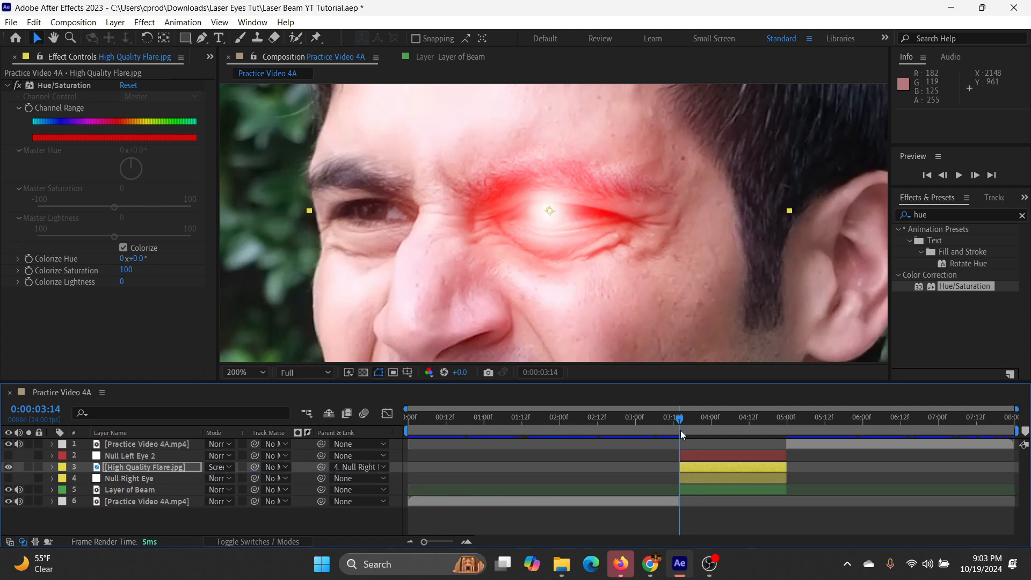
mouse_move(682, 421)
left_mouse_down()
mouse_move(775, 421)
mouse_move(680, 426)
left_mouse_up()
- Enable motion blur on the flare layer, save the project, and scrub the segment to check the result
left_click(239, 541)
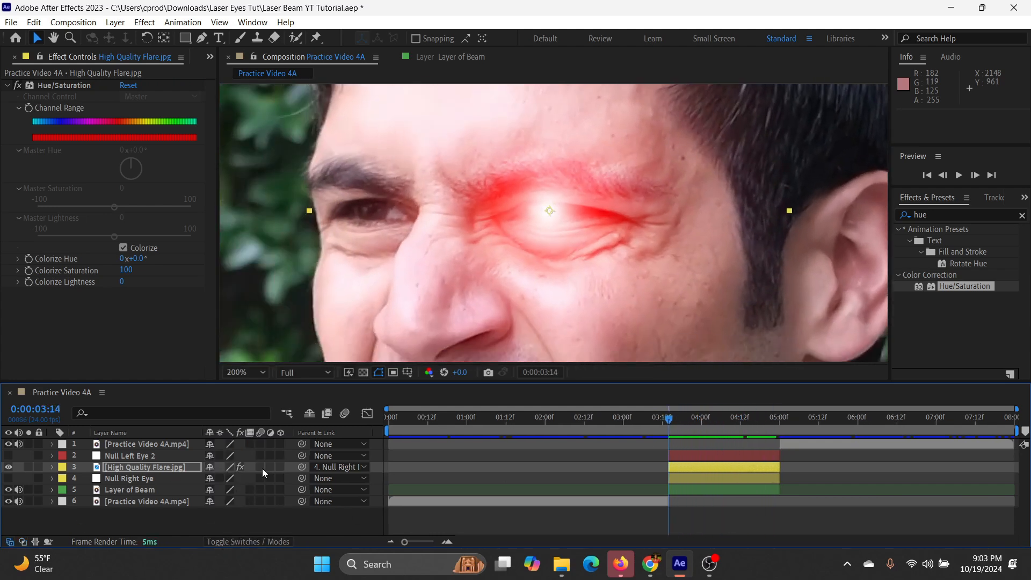
left_click(261, 467)
left_click(132, 468)
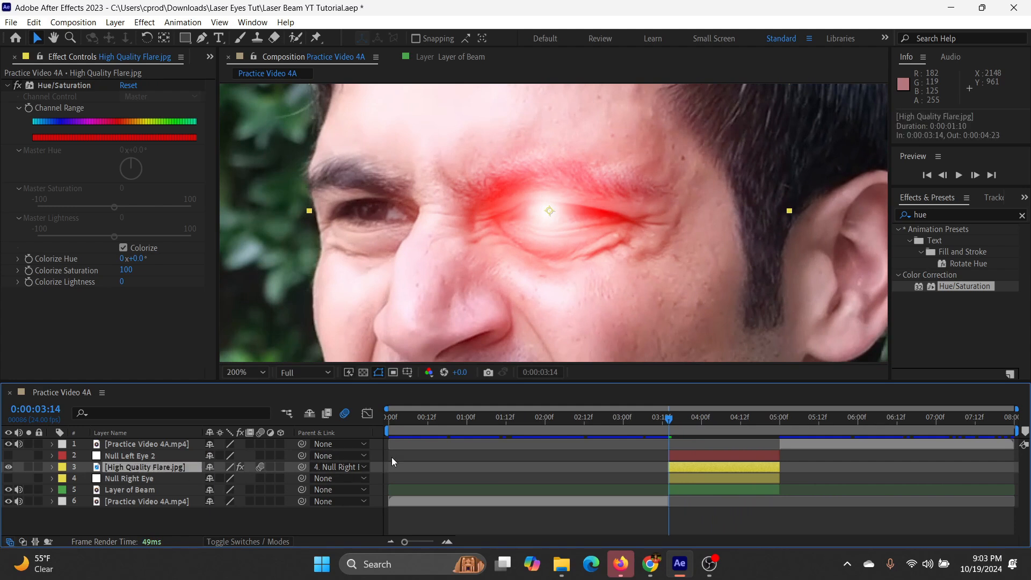
key("ctrl+s")
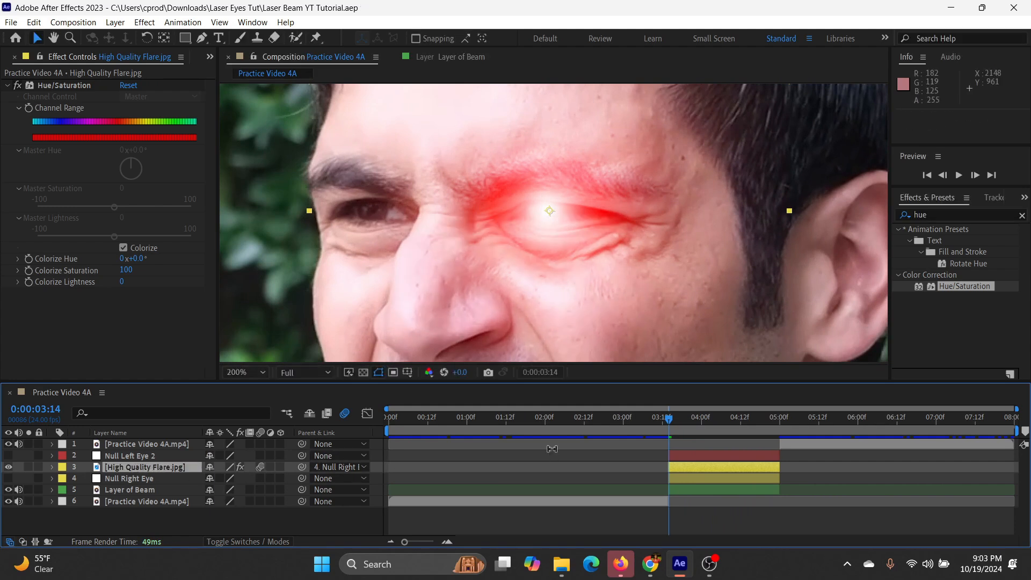
mouse_move(669, 419)
left_mouse_down()
mouse_move(809, 420)
mouse_move(668, 427)
left_mouse_up()
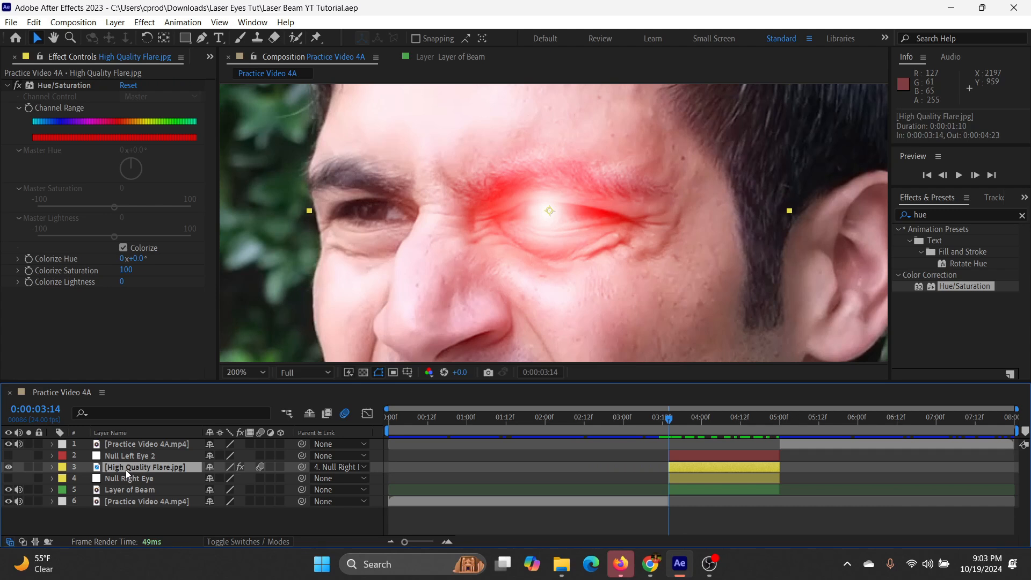
- Duplicate the flare layer, place the copy directly above Null Left Eye 2, and give it the Red label
key("ctrl+d")
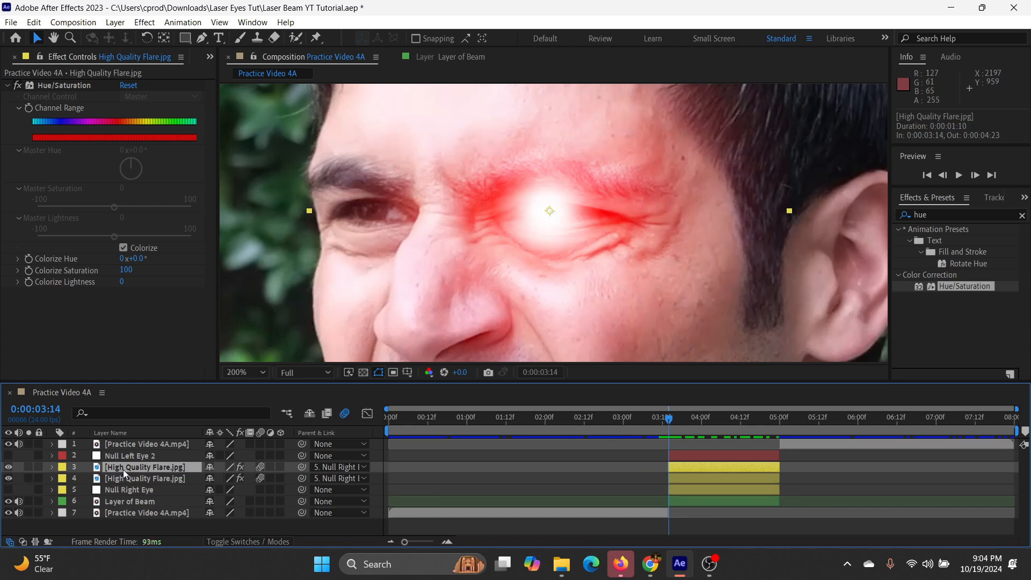
left_click_drag(120, 469, 120, 455)
left_click(63, 456)
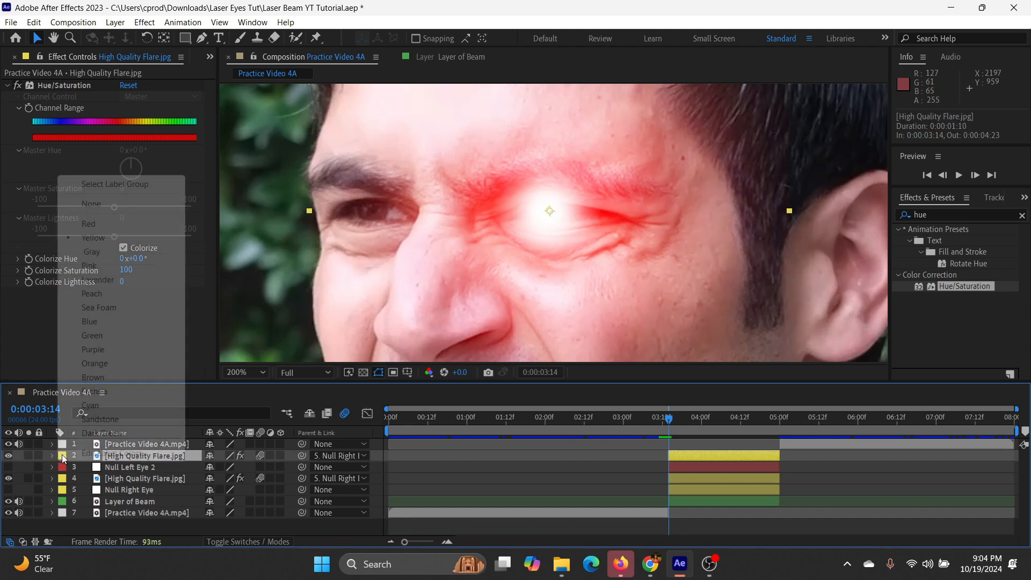
left_click(97, 226)
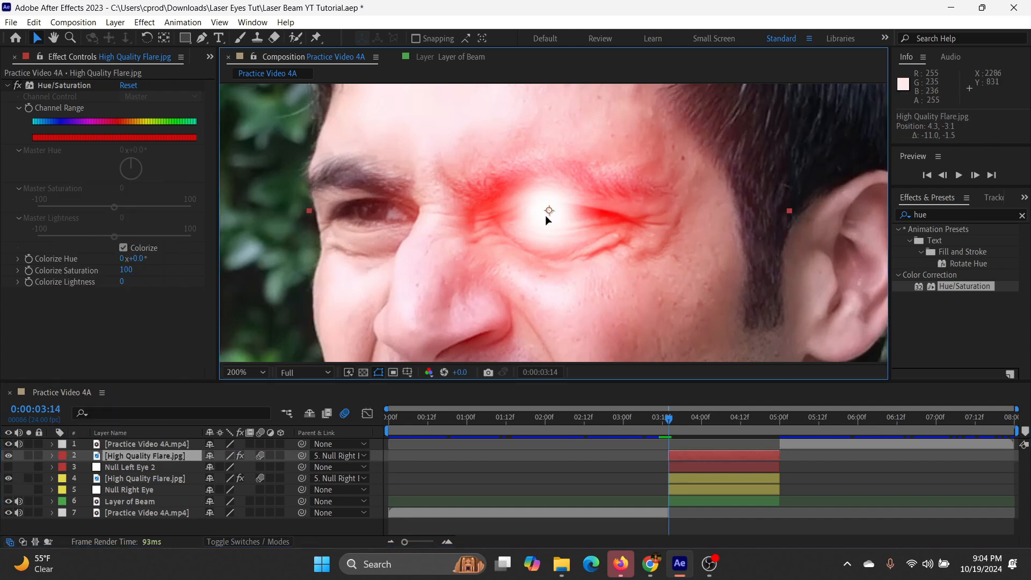
- Move the duplicate flare onto the other eye and parent it to Null Left Eye 2
left_click_drag(545, 214, 392, 220)
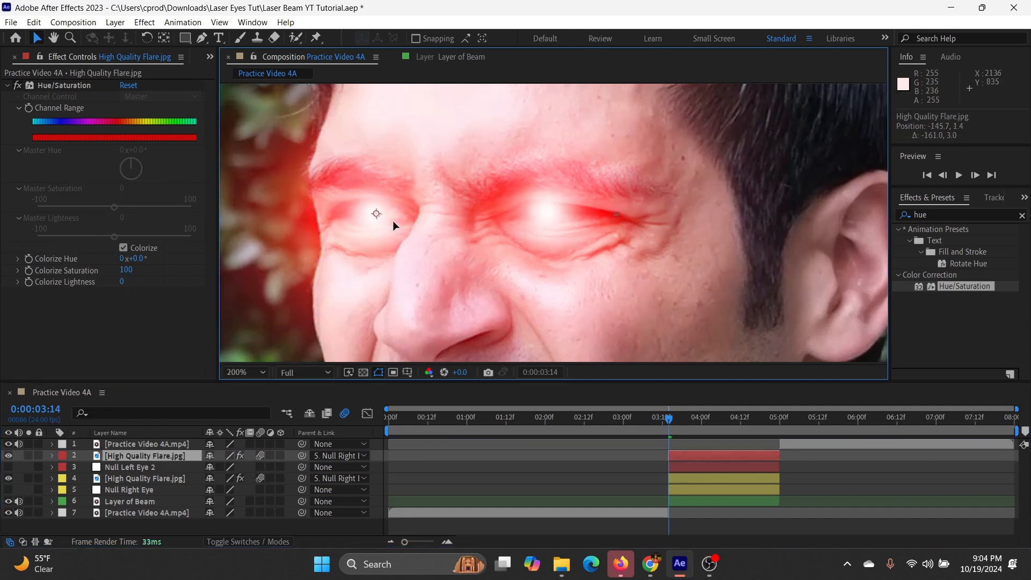
left_click_drag(304, 456, 148, 469)
- Play back and scrub the laser segment from around 0:00:03:10 to check that both flares follow the eyes
left_click_drag(669, 418, 657, 449)
scroll(591, 266, "down", 3)
left_click(693, 414)
key("space")
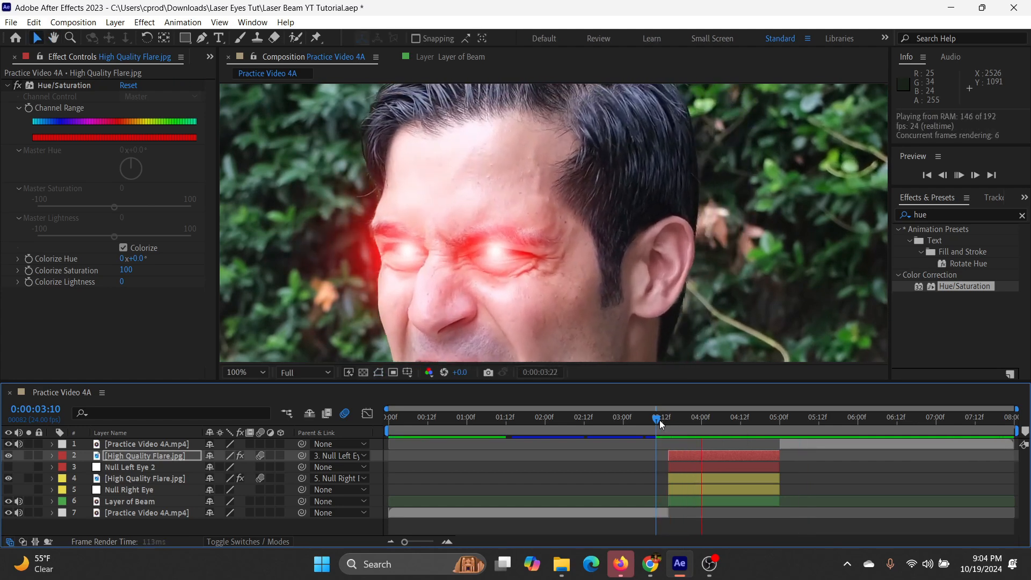
left_click(672, 422)
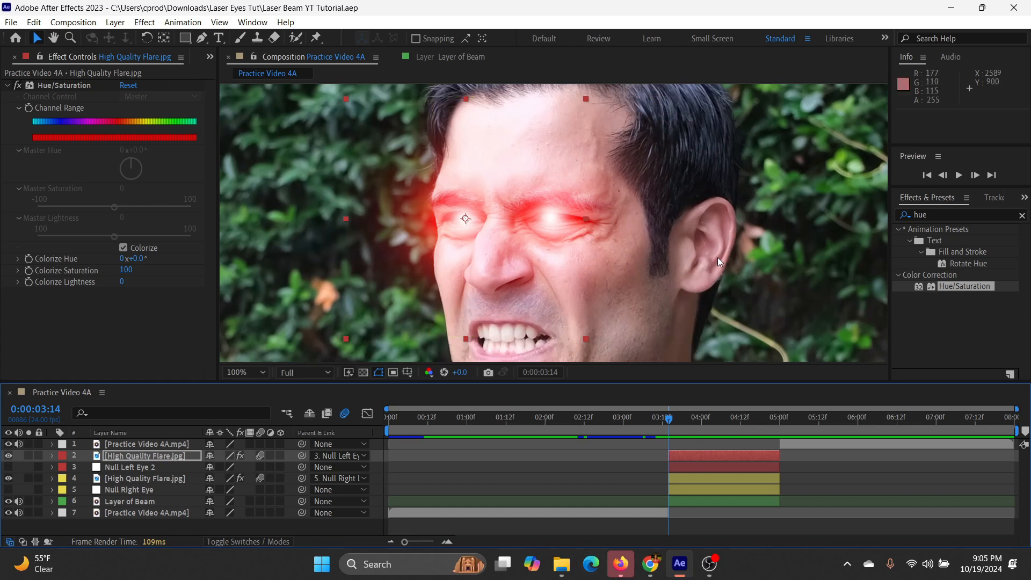
left_click_drag(669, 420, 701, 425)
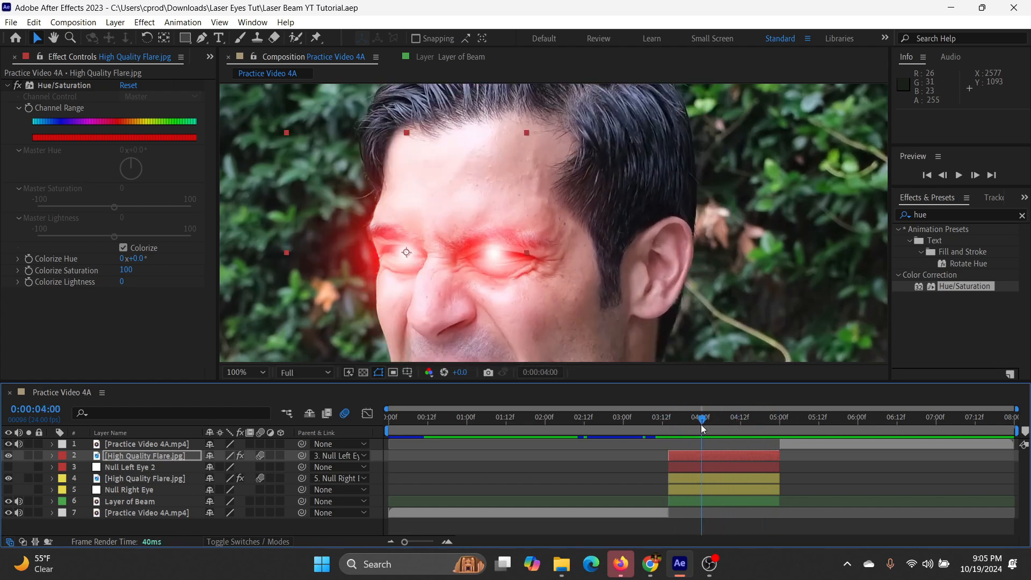
- Go to 0:00:03:15 in the laser segment and locate the Laser Eyes (To Edit) folder among the project files
left_click(151, 456)
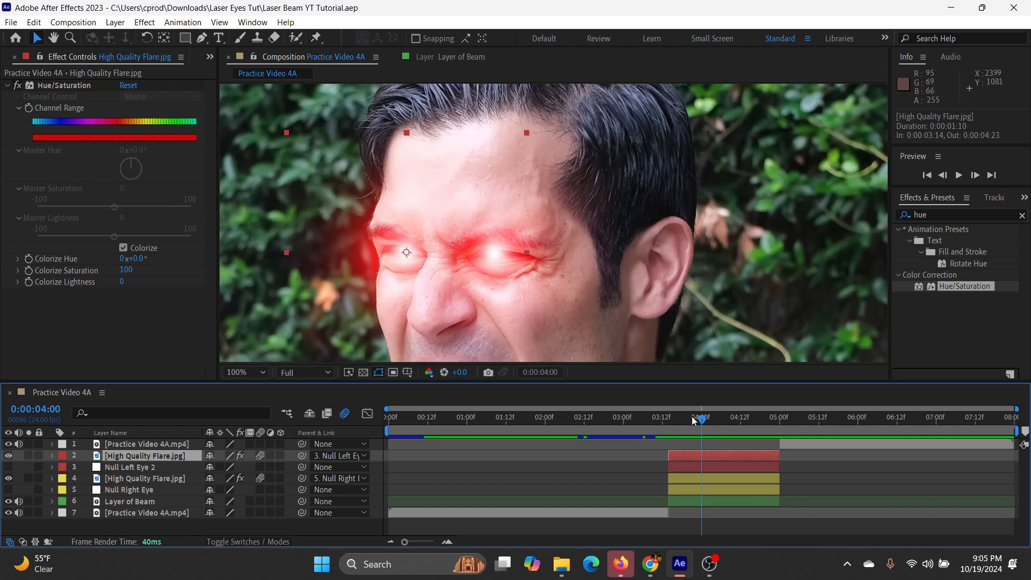
left_click(661, 420)
left_click_drag(660, 420, 672, 420)
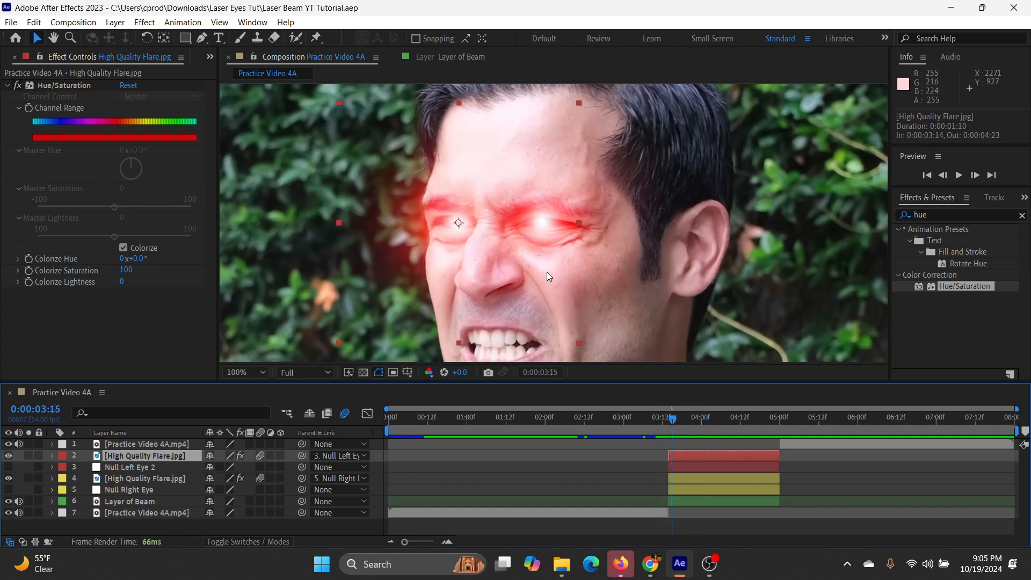
left_click(241, 72)
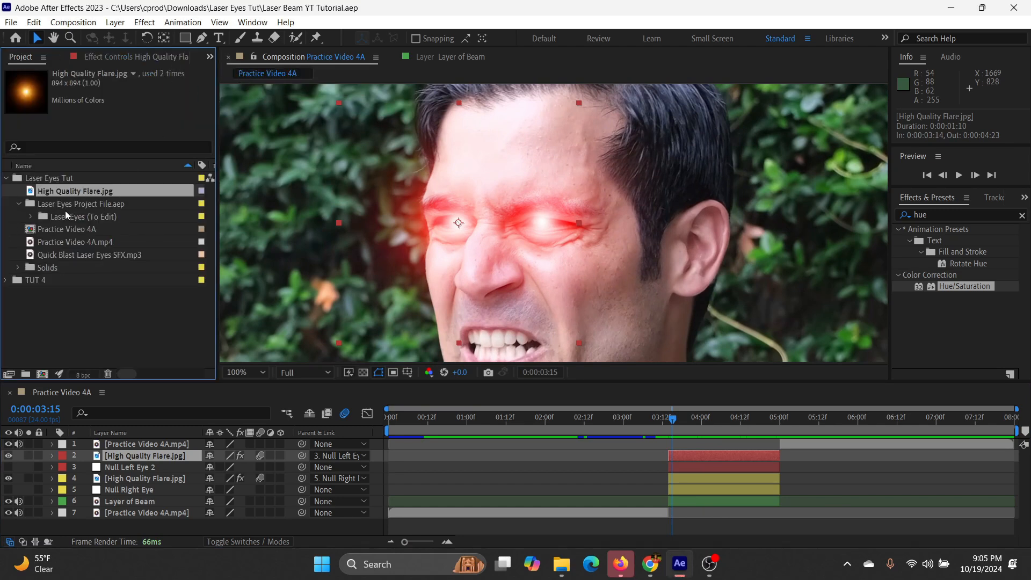
left_click(56, 206)
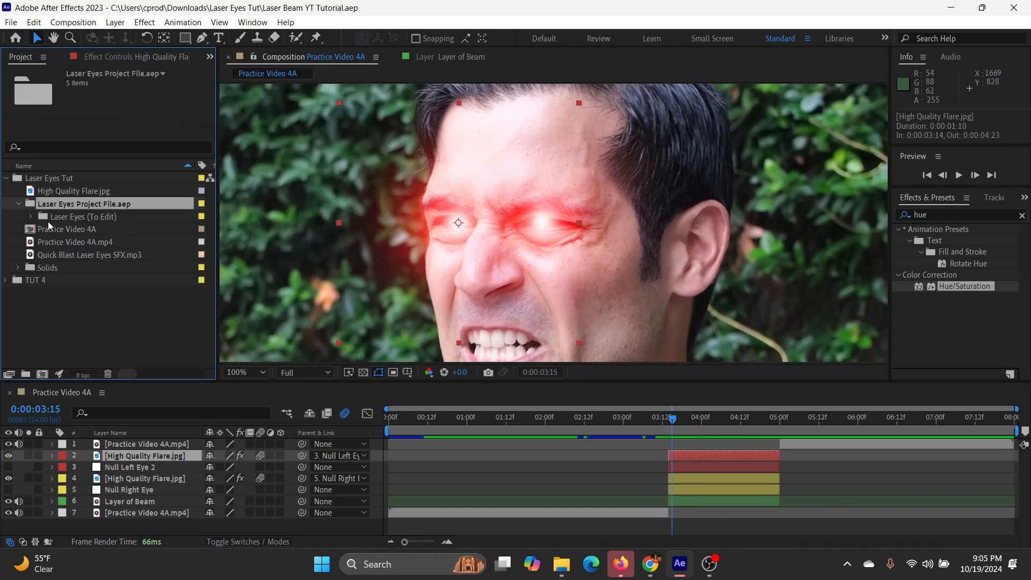
left_click(50, 218)
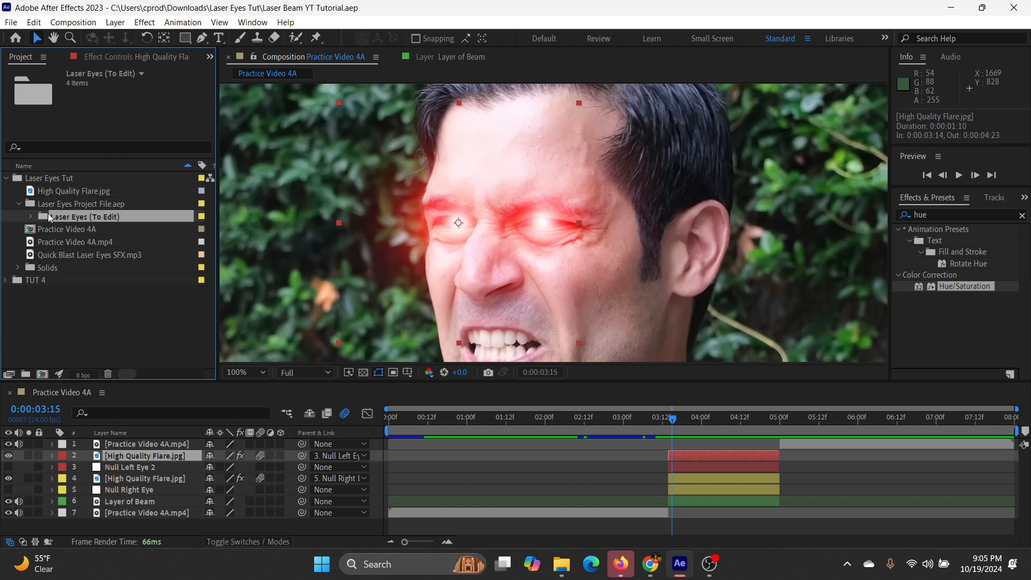
- Search the effects for "opti" and select Optical Flares in the results
left_click(955, 214)
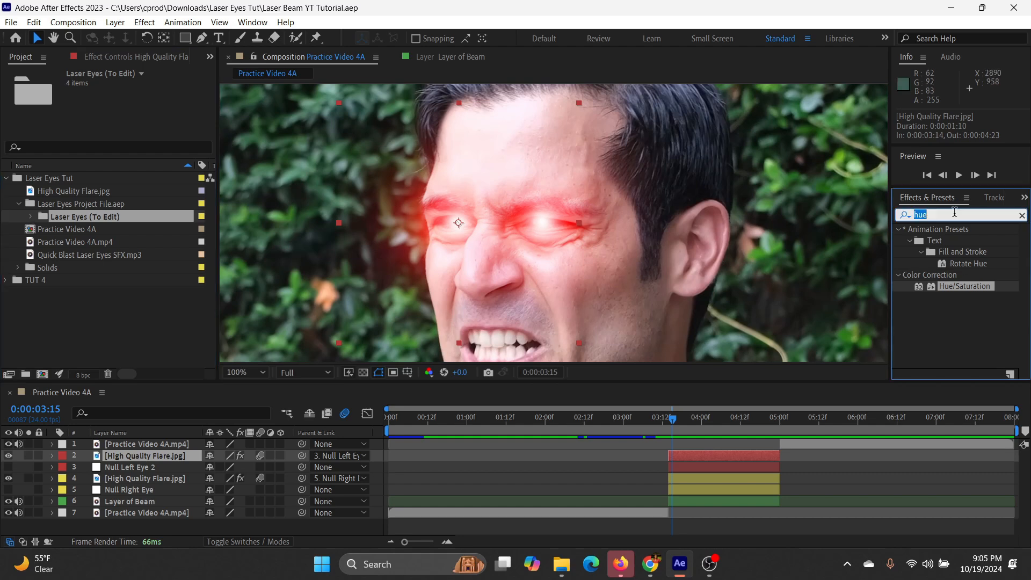
type("opti")
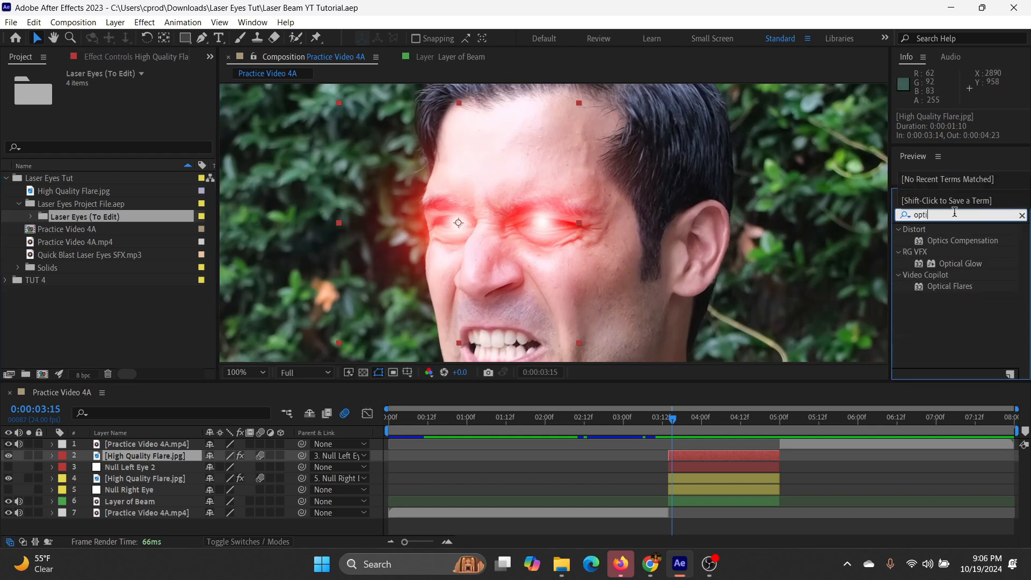
left_click(938, 287)
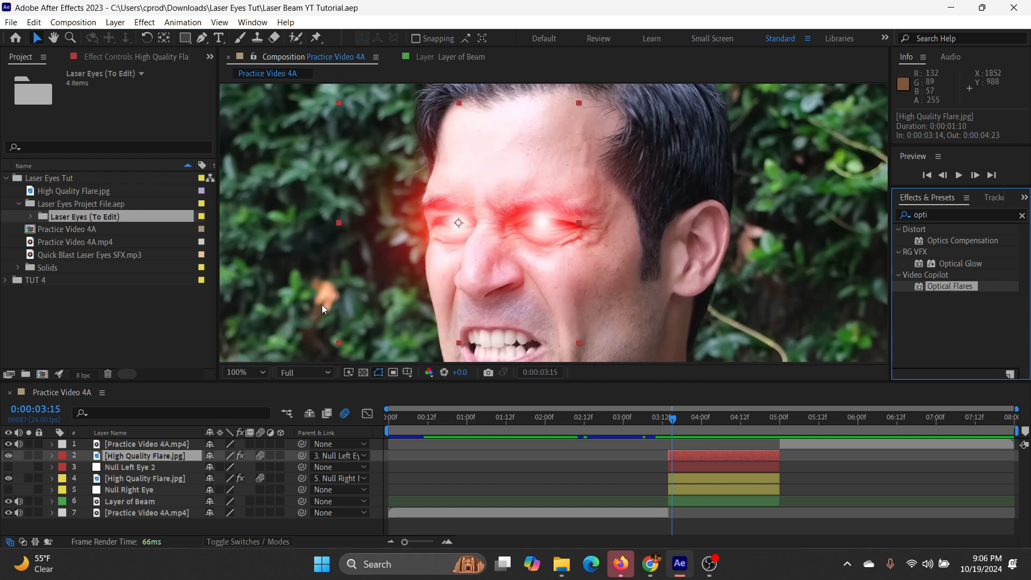
- Open Laser Eyes Comp from the Laser Eyes (To Edit) folder
left_click(31, 216)
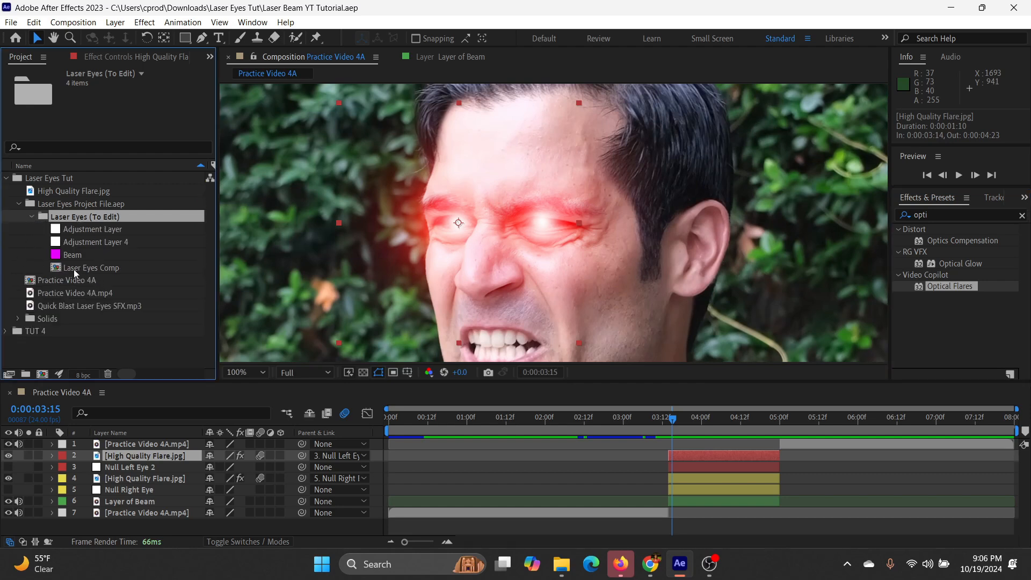
left_click(95, 268)
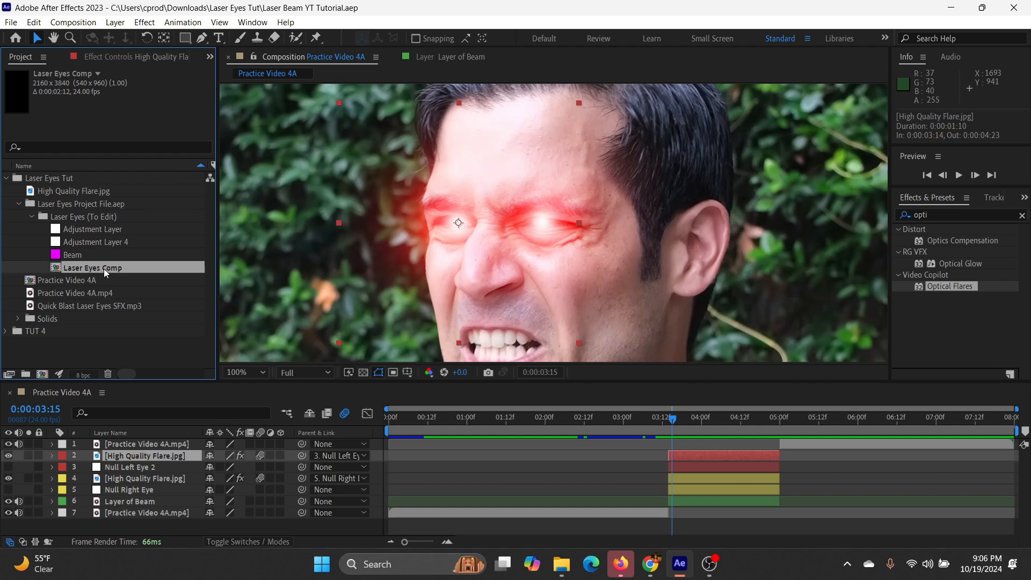
double_click(104, 268)
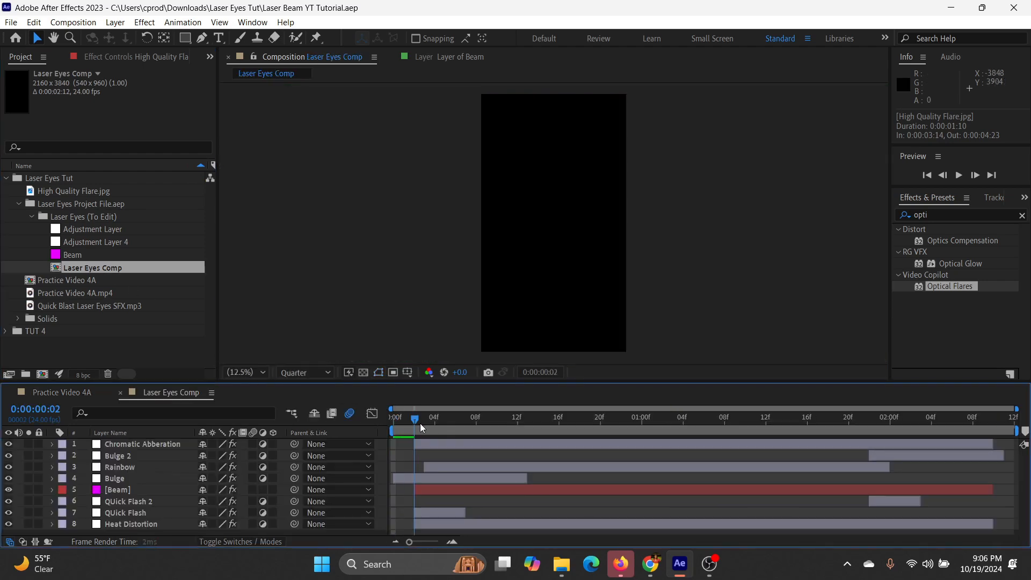
- Scrub and play back the beam animation in Laser Eyes Comp
left_click_drag(420, 423, 735, 425)
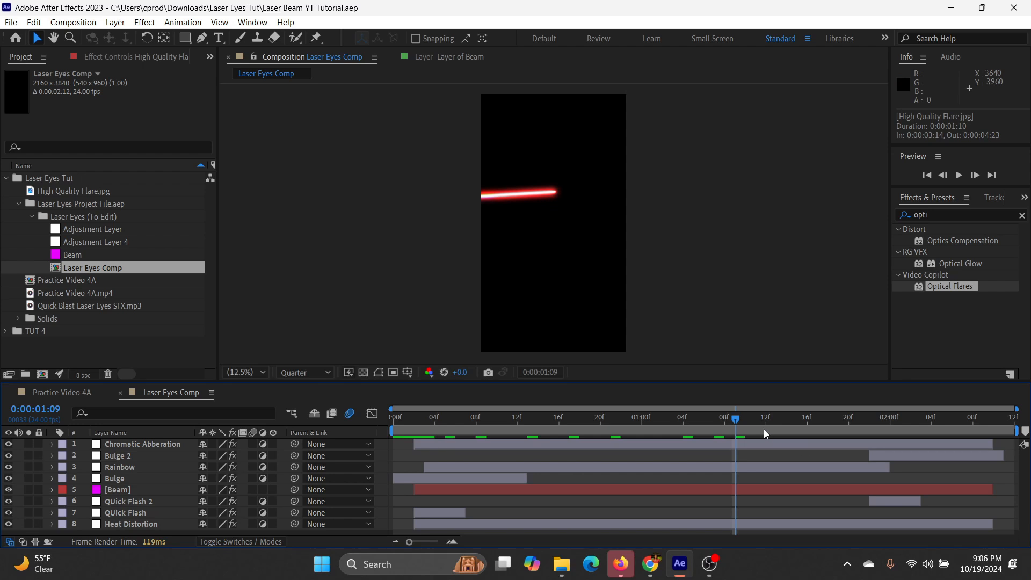
key("space")
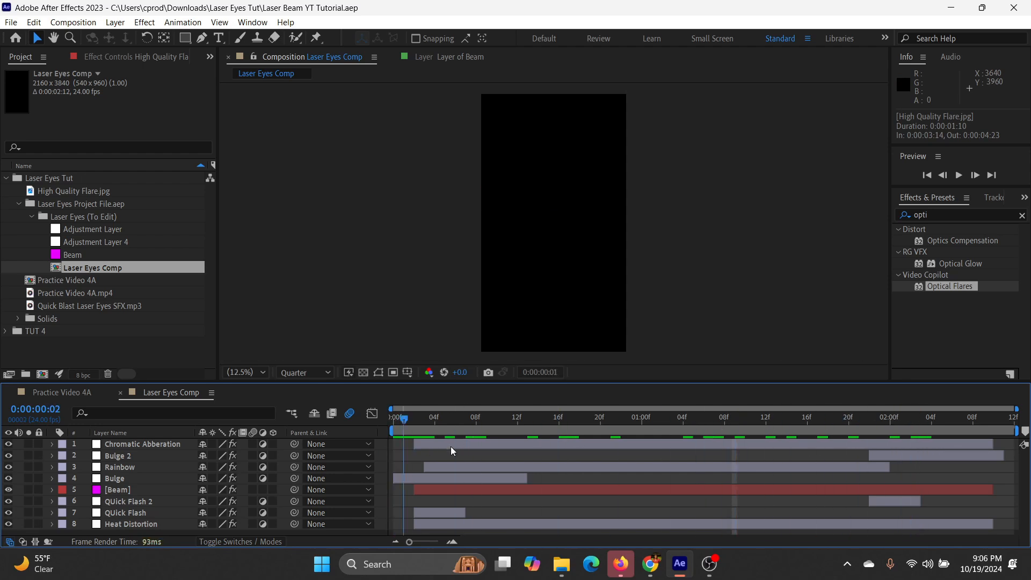
left_click_drag(451, 447, 48, 499)
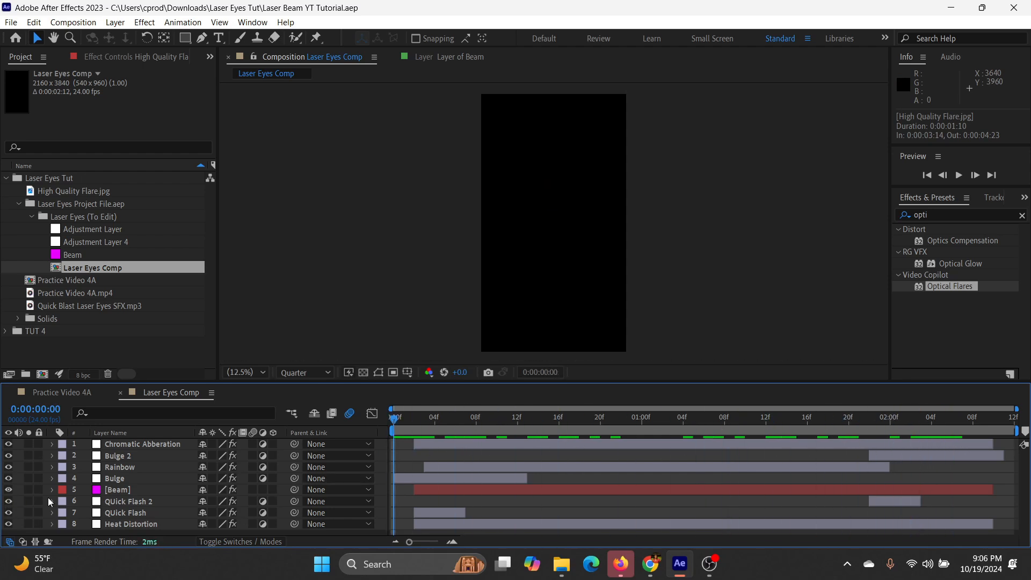
- Examine the effect settings on the Heat Distortion, Quick Flash 2 and Bulge layers of Laser Eyes Comp
left_click(131, 513)
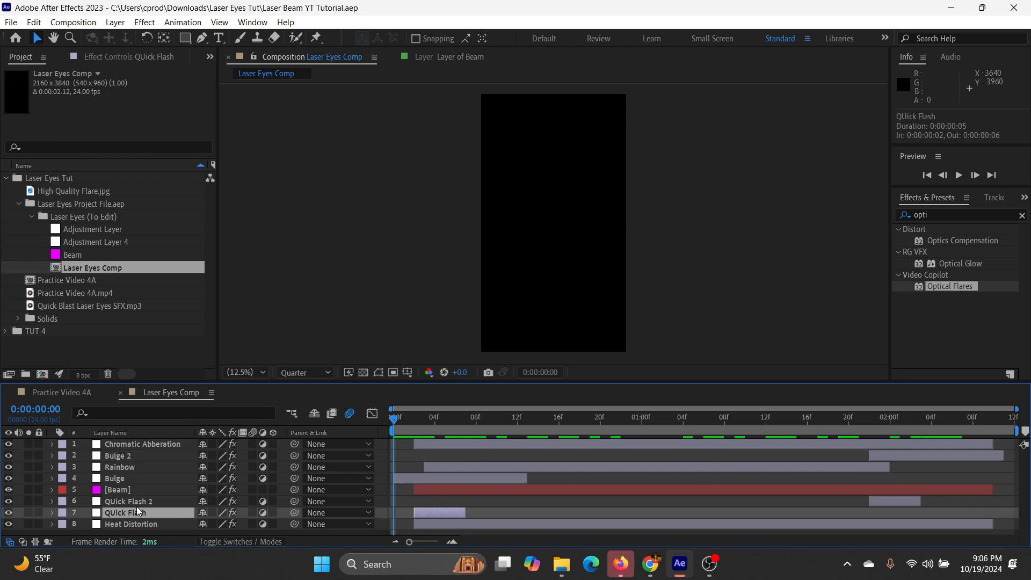
left_click(128, 525)
left_click(118, 57)
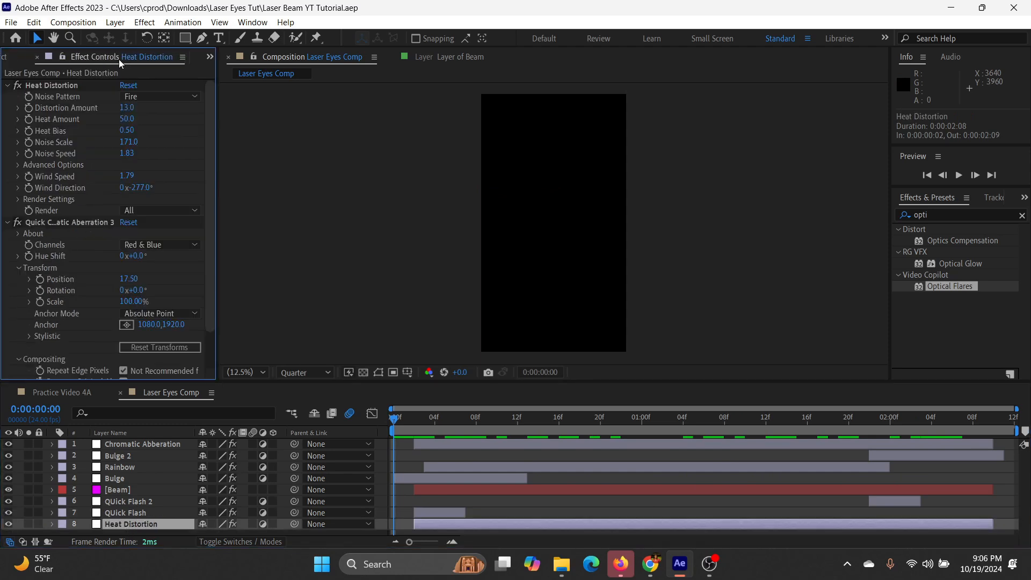
left_click(51, 224)
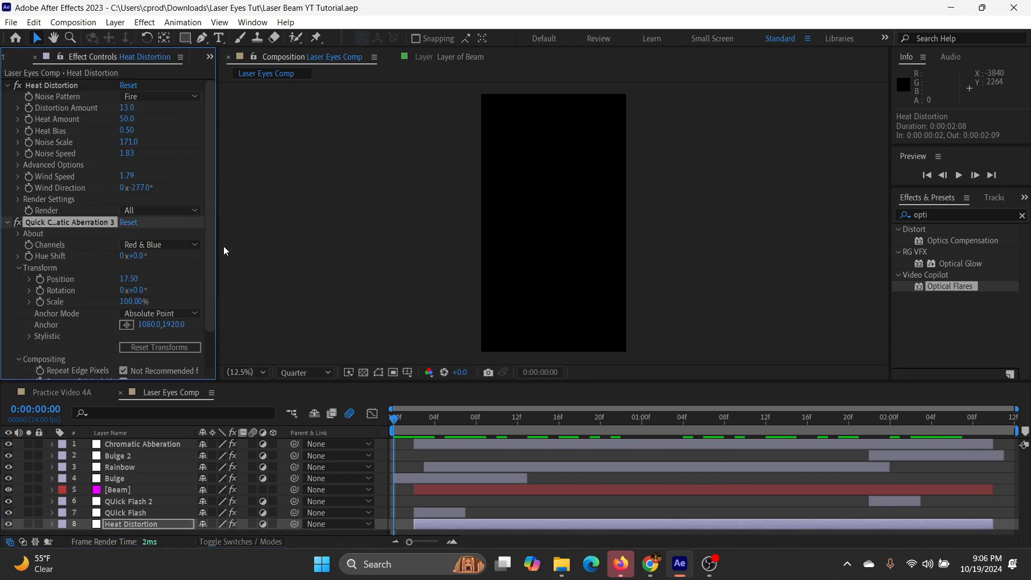
left_click(6, 85)
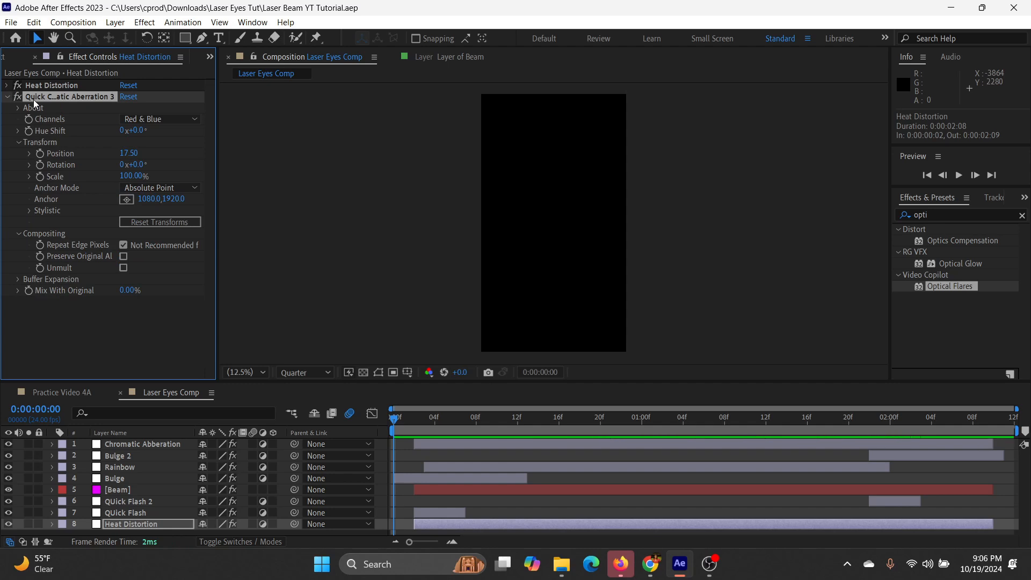
left_click(116, 513)
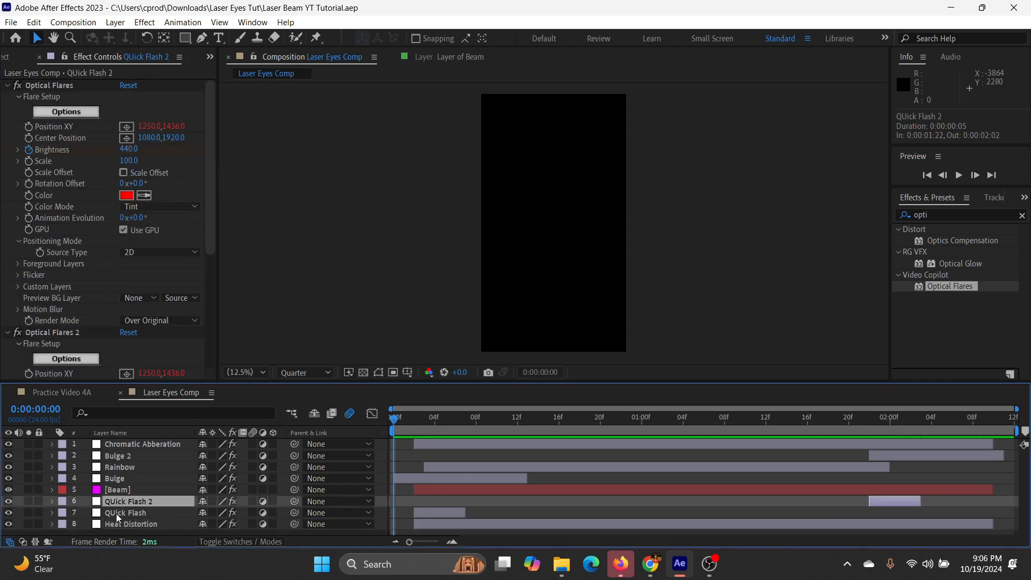
left_click(118, 479)
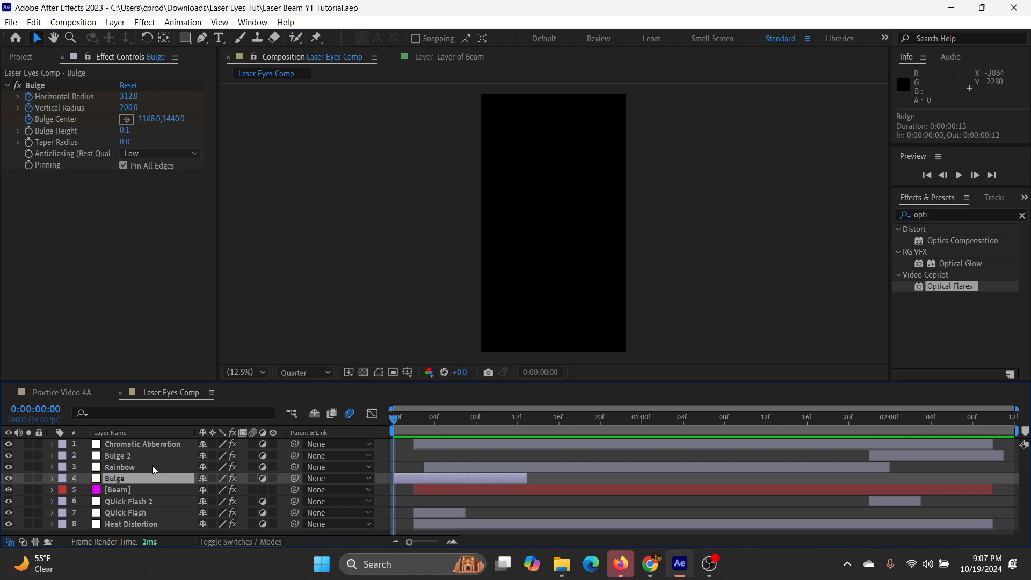
- Copy the Beam layer from Laser Eyes Comp and paste it into Practice Video 4A with the playhead at 0:00:03:14
left_click(134, 490)
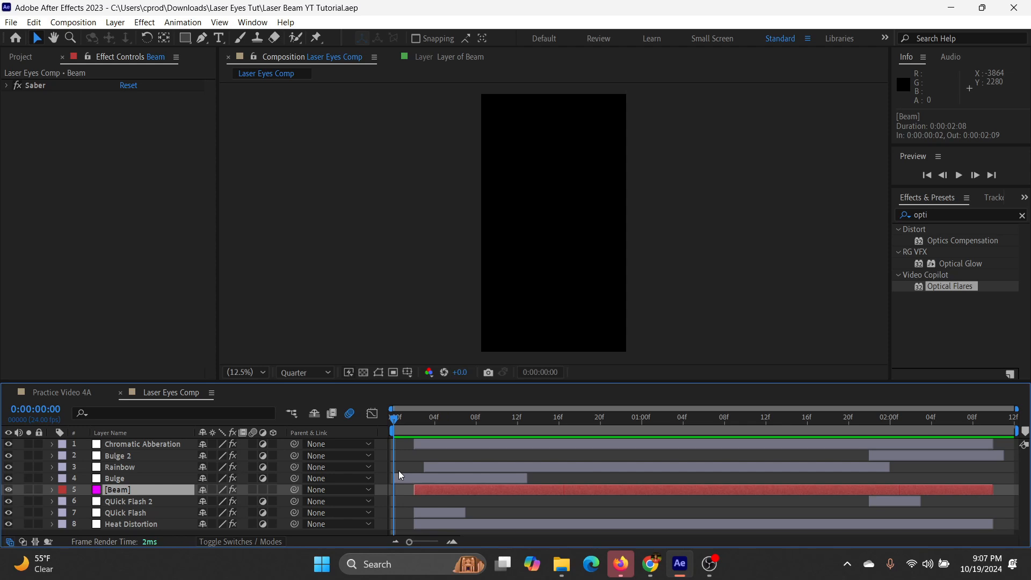
key("ctrl+c")
left_click(62, 392)
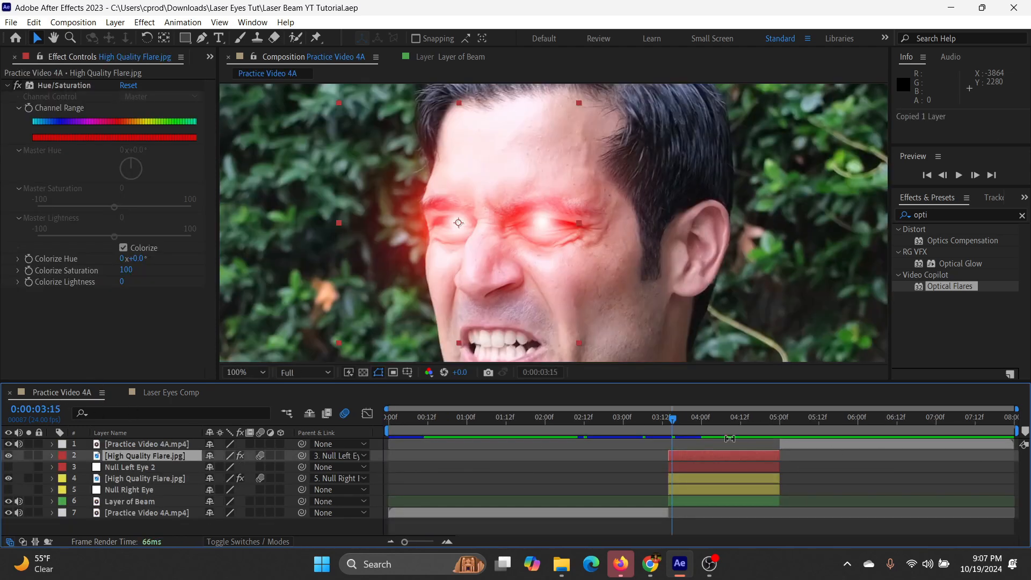
left_click_drag(670, 423, 668, 421)
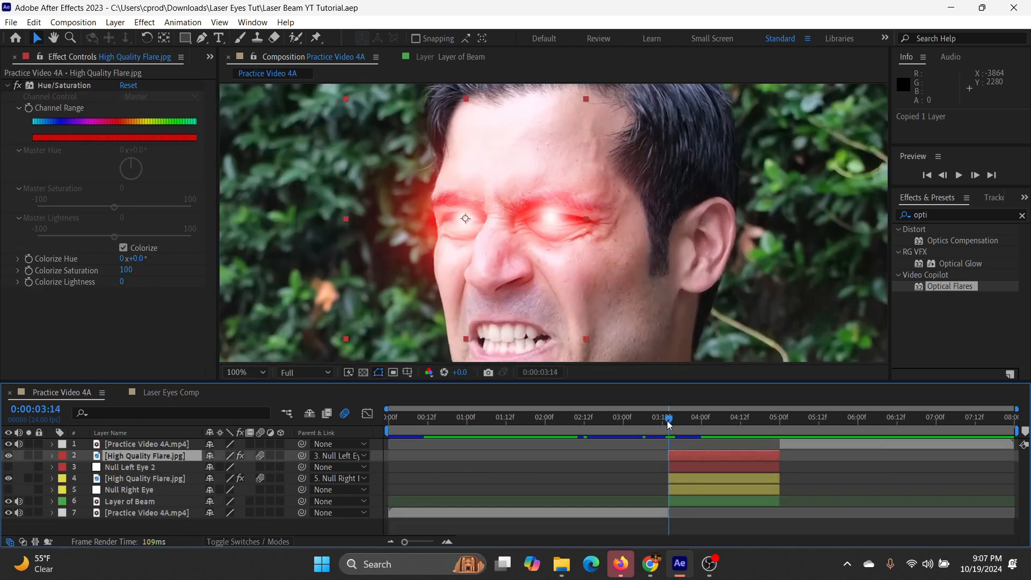
key("ctrl+v")
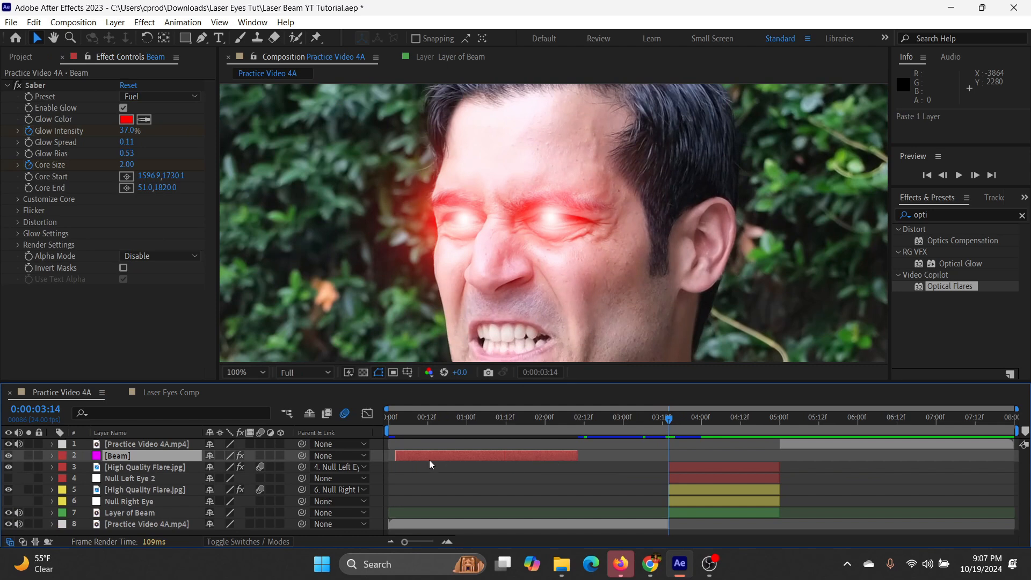
- Shift the Beam layer to start at 0:00:03:14 and place it at the top of the layer stack
left_click_drag(407, 459, 686, 456)
left_click(246, 372)
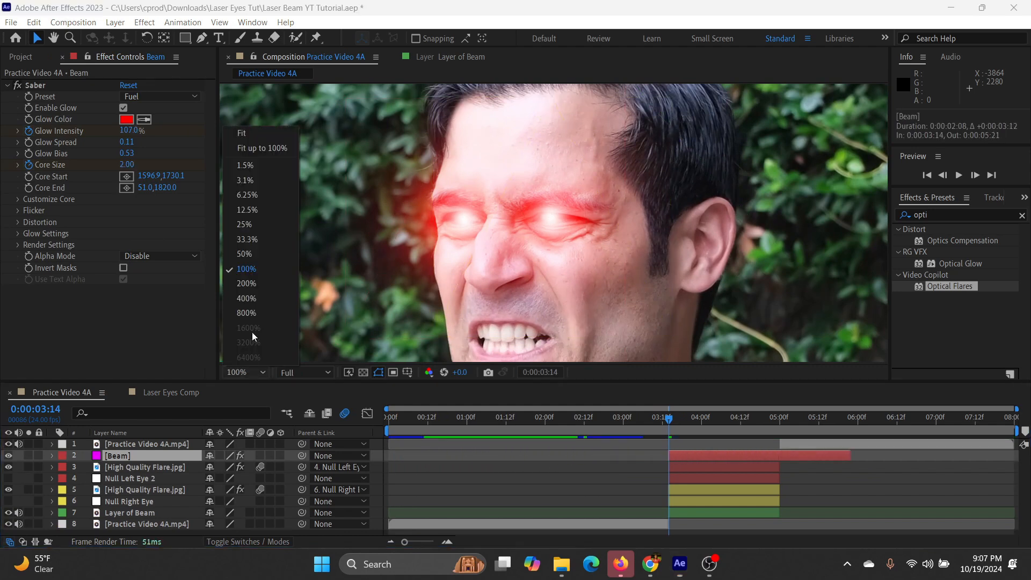
left_click(256, 133)
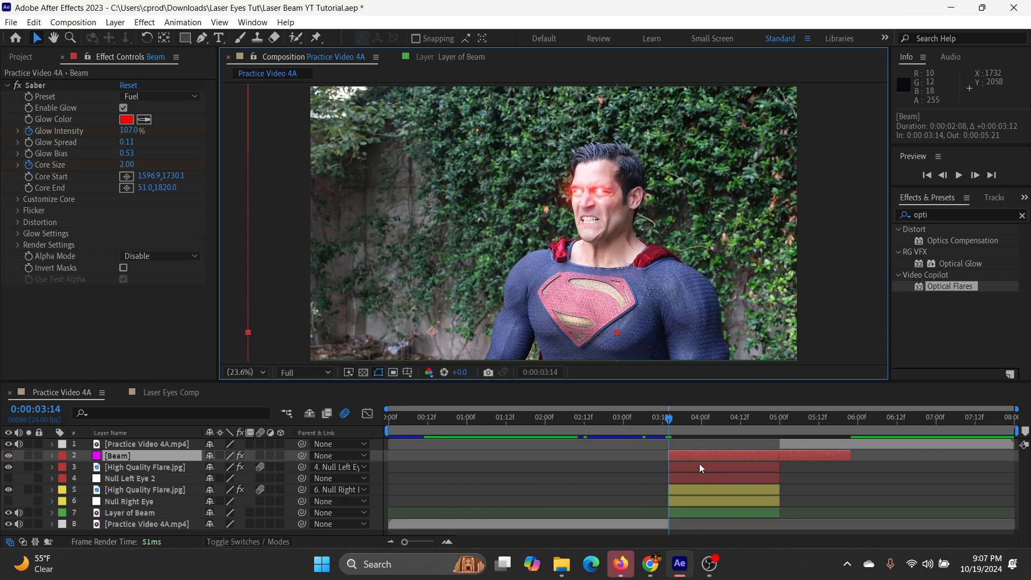
scroll(514, 251, "down", 2)
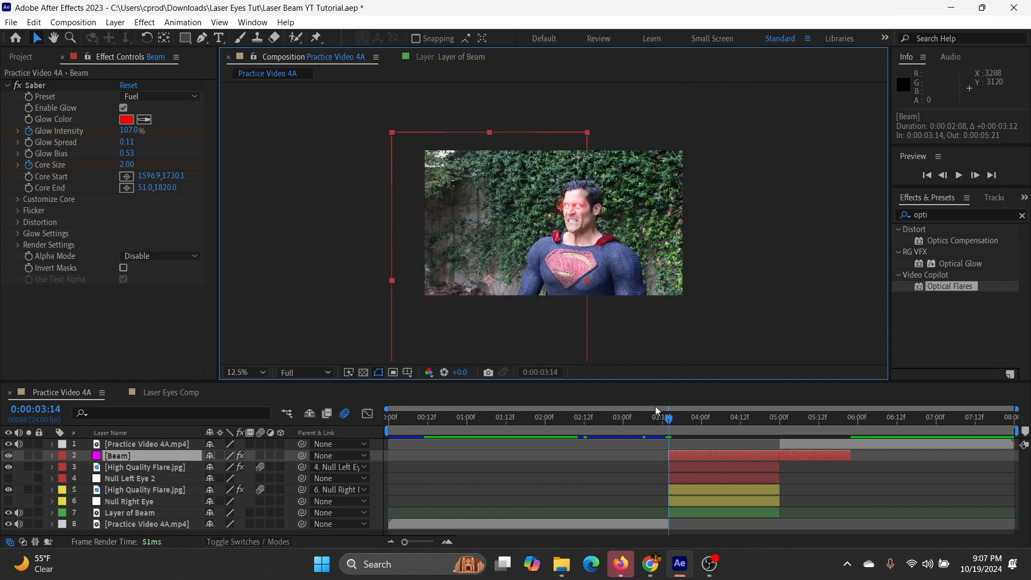
left_click_drag(121, 456, 115, 442)
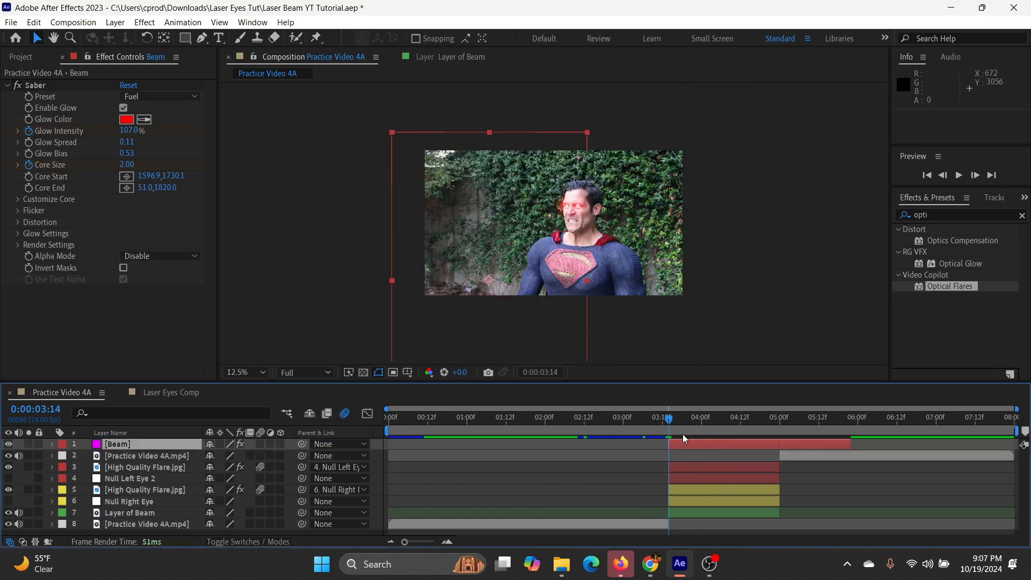
- Reposition the Beam layer to about 1577.8, 1113.5 and shift it in time to start at 0:00:03:01
left_click_drag(538, 307, 579, 251)
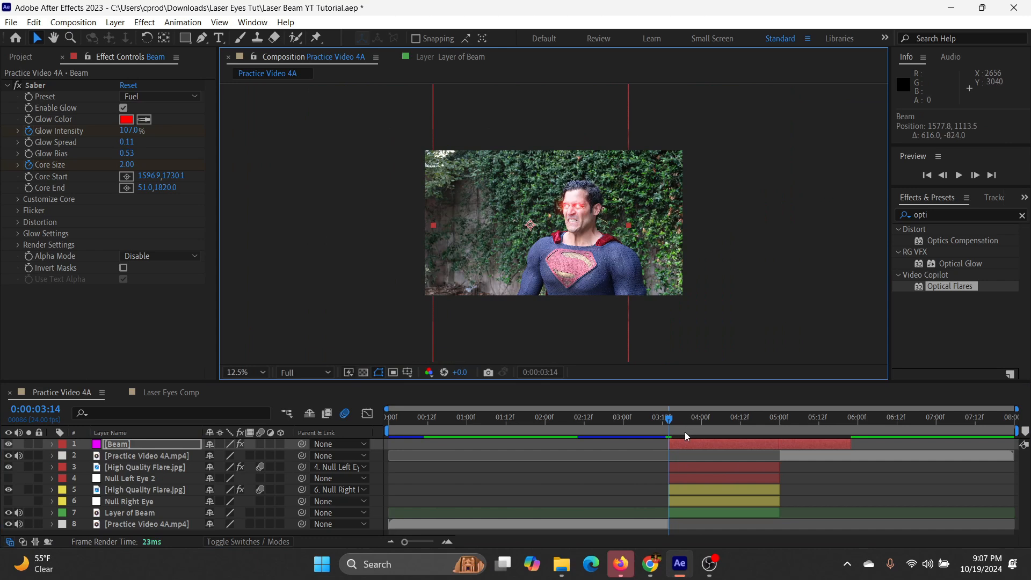
left_click_drag(673, 445, 640, 446)
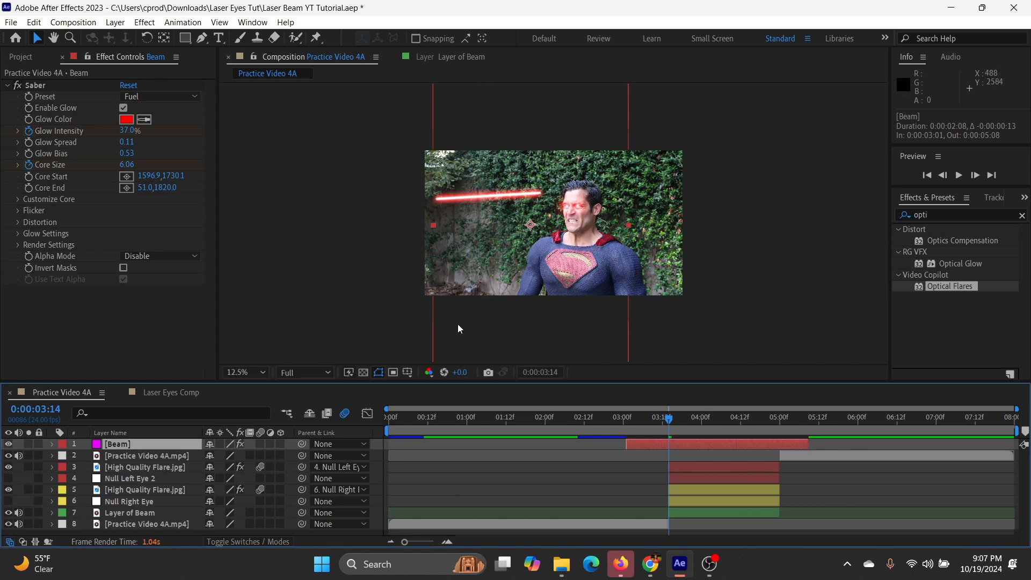
left_click(669, 444)
- Create a black 3840 x 2160 px solid named Beam
key("ctrl+y")
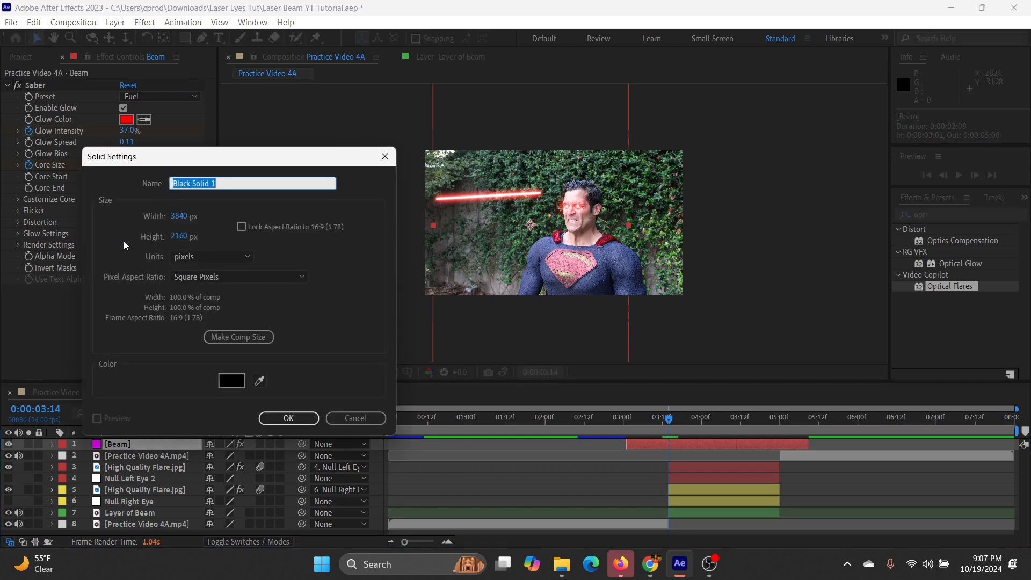
type("Beam")
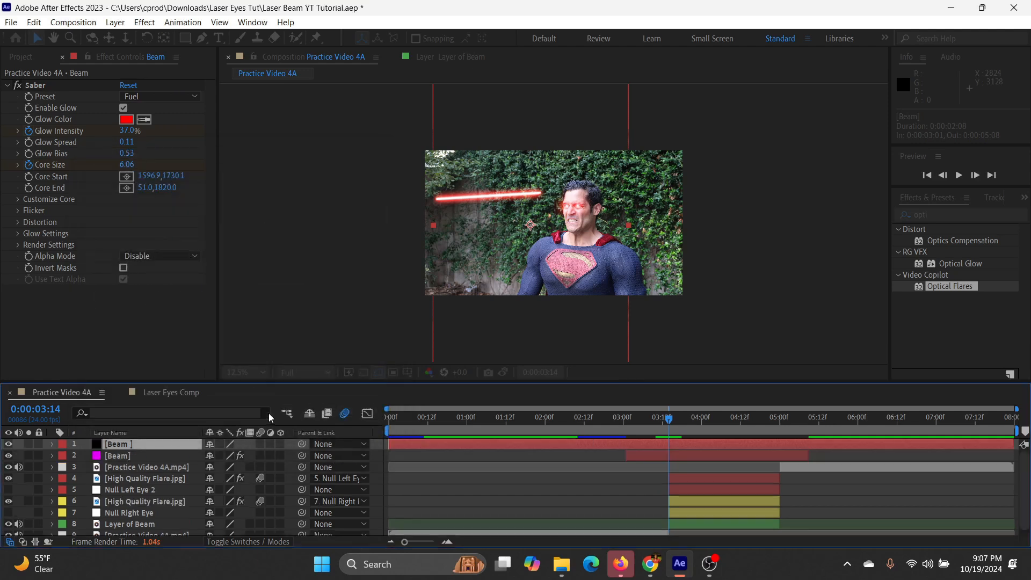
left_click(265, 419)
- Copy the Saber effect from the older magenta Beam layer and paste it onto the new black Beam solid
left_click(119, 459)
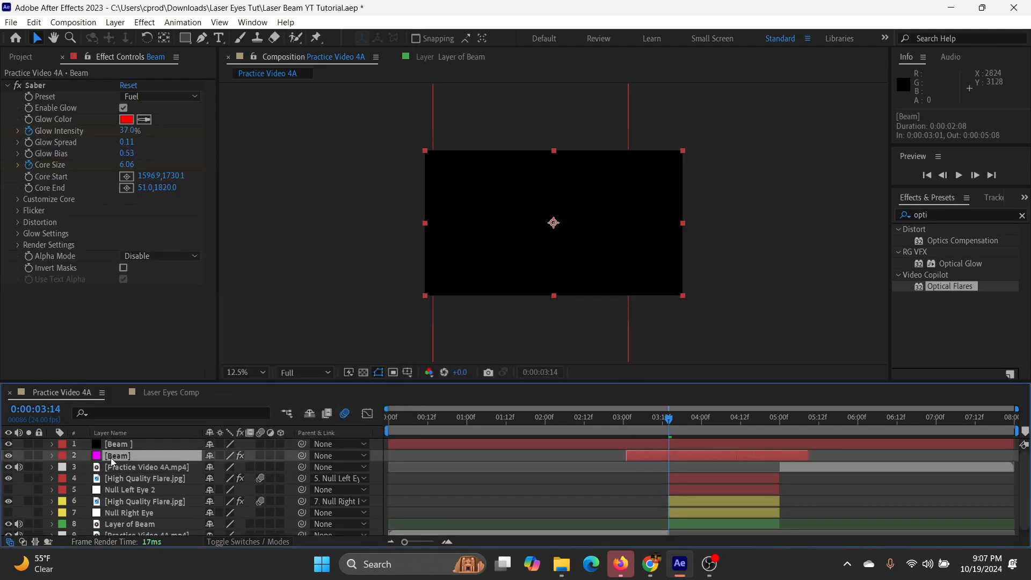
left_click(35, 85)
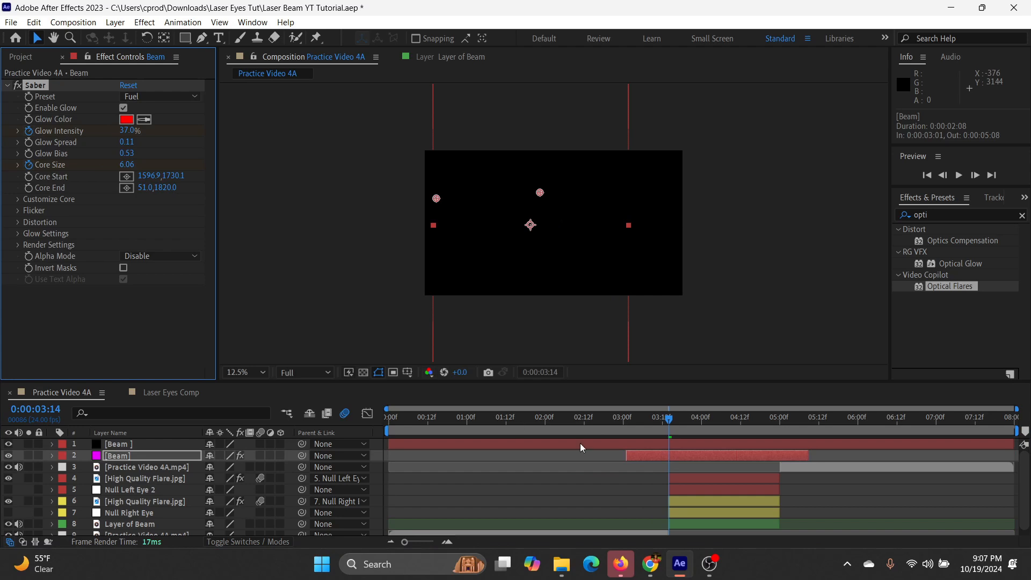
left_click(647, 444)
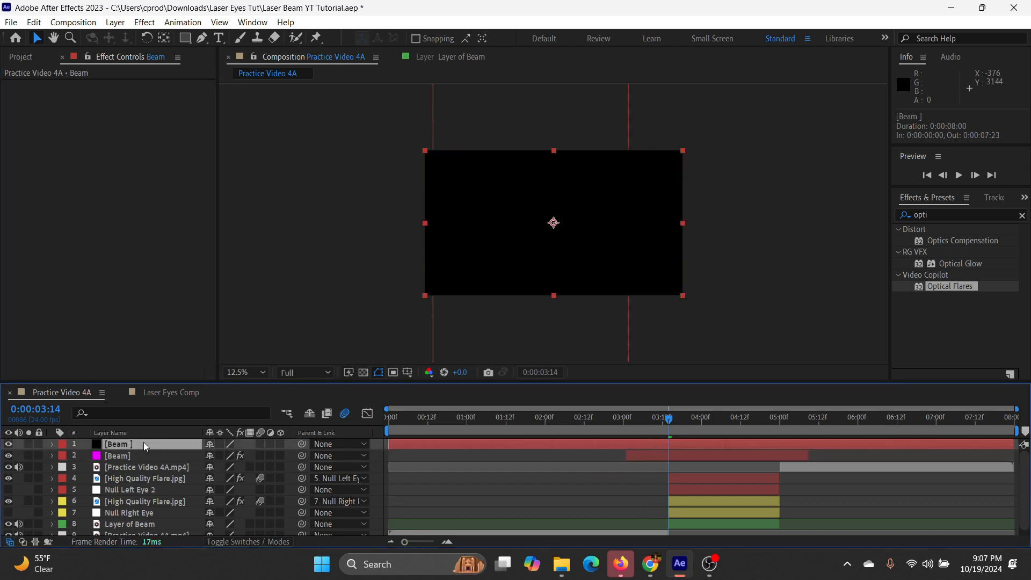
key("ctrl+v")
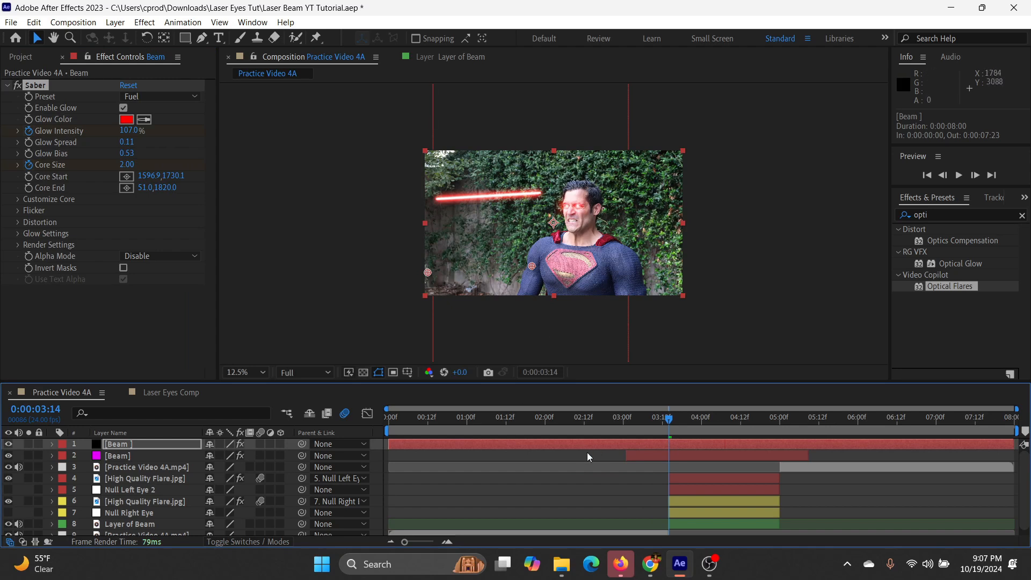
- Shift the black Beam solid 20 frames earlier in time and delete the older magenta Beam layer
left_click(134, 455)
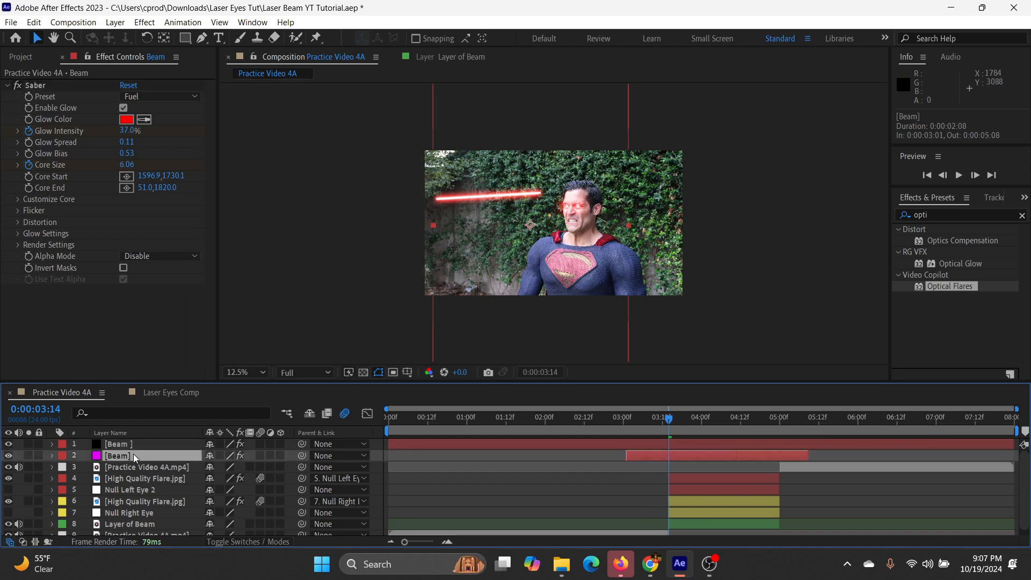
left_click(685, 442)
left_click_drag(690, 447, 634, 447)
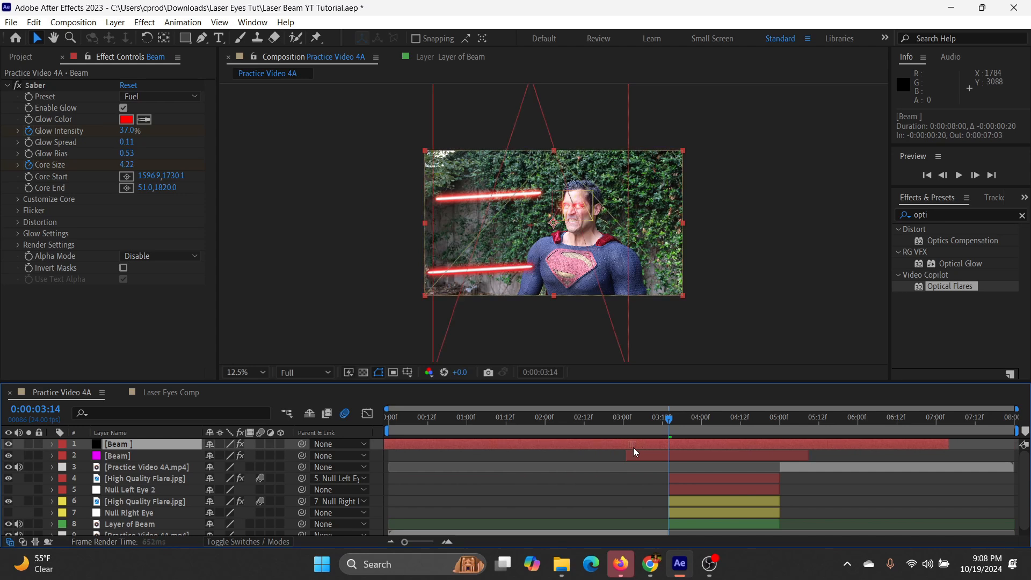
left_click(671, 457)
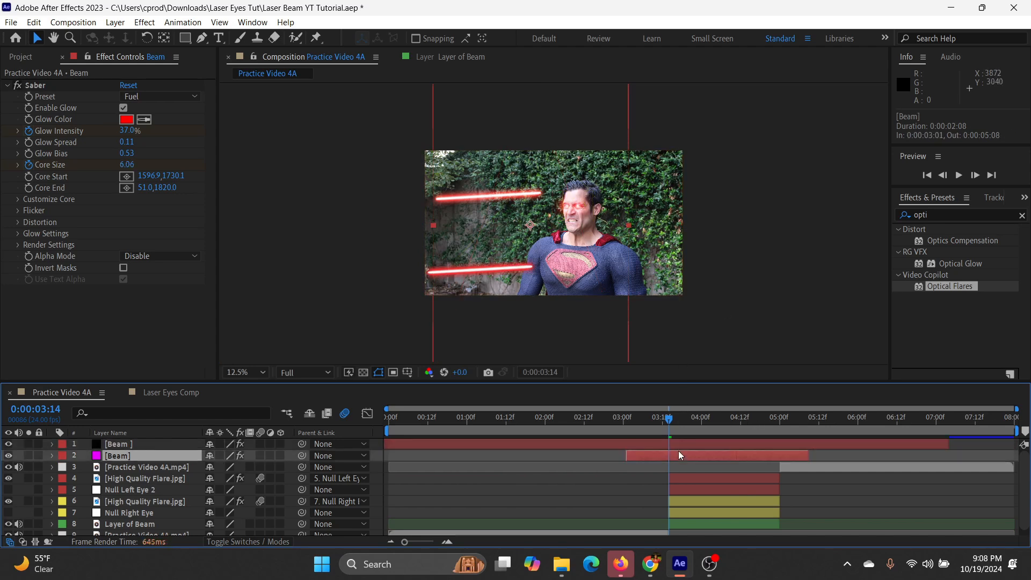
key("Delete")
left_click(688, 446)
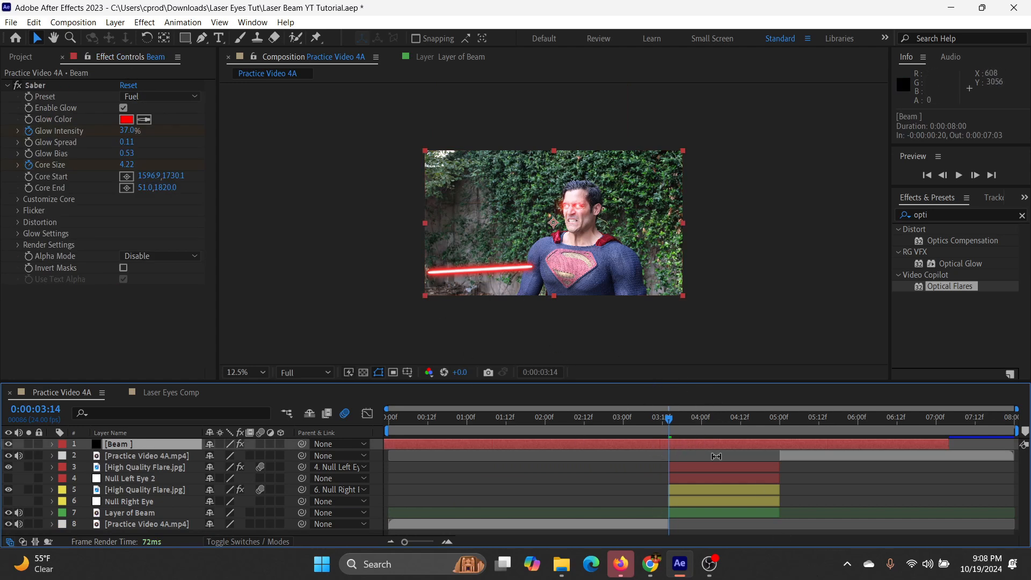
- Try removing the Saber Glow Intensity keyframes and setting the intensity to 0%, and undo both changes
key("period")
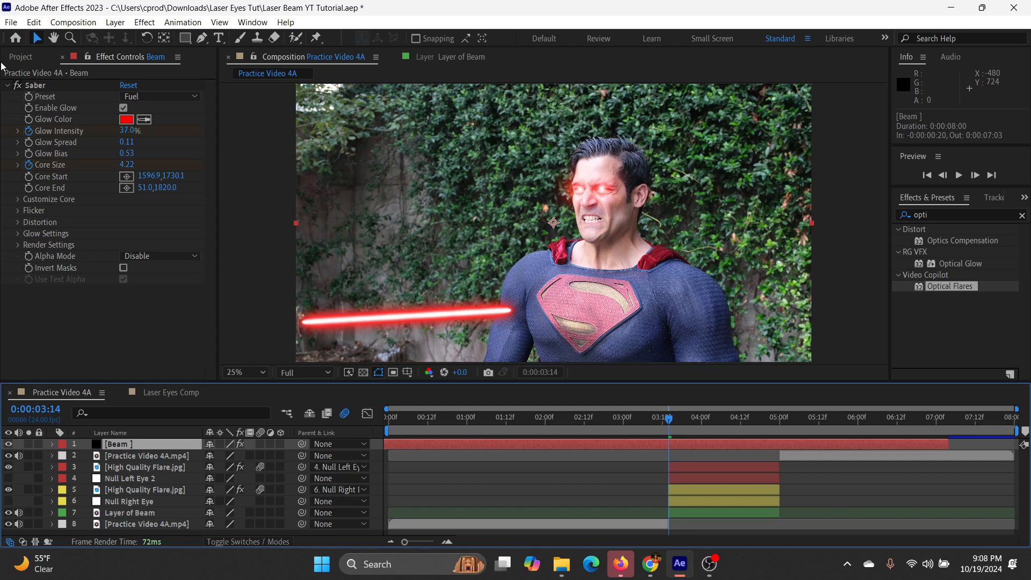
left_click(30, 131)
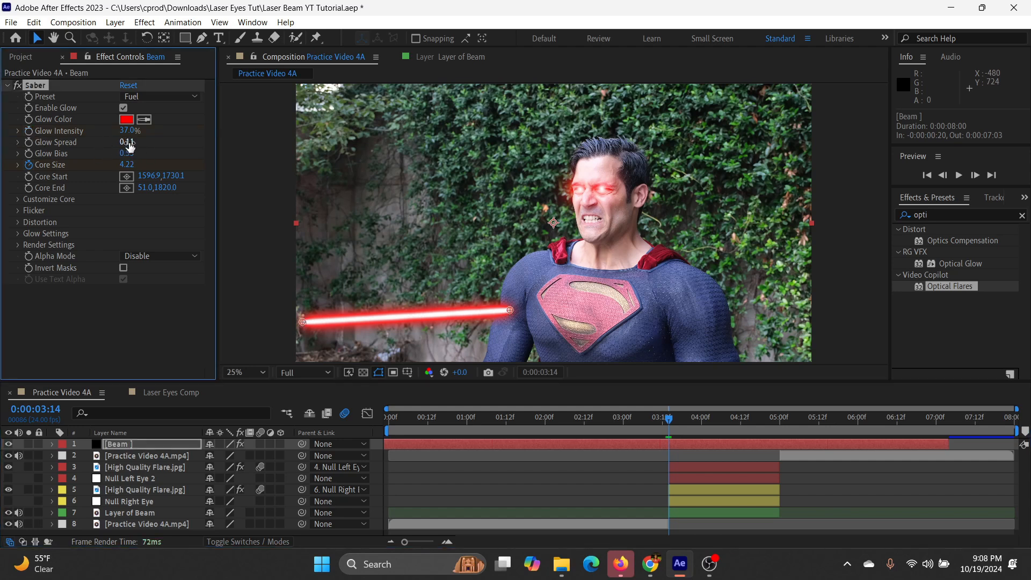
left_click_drag(130, 134, 34, 134)
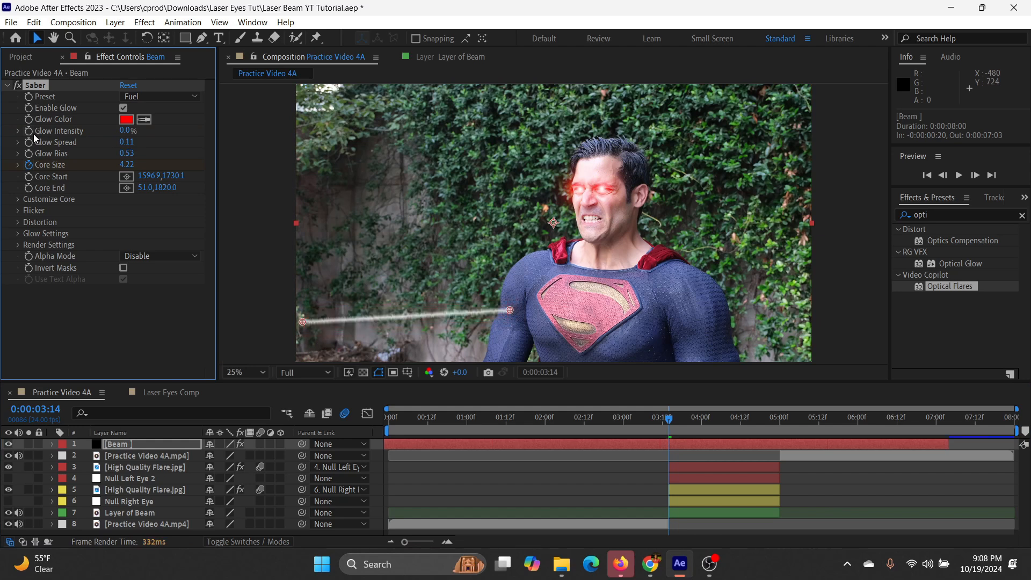
key("ctrl+z")
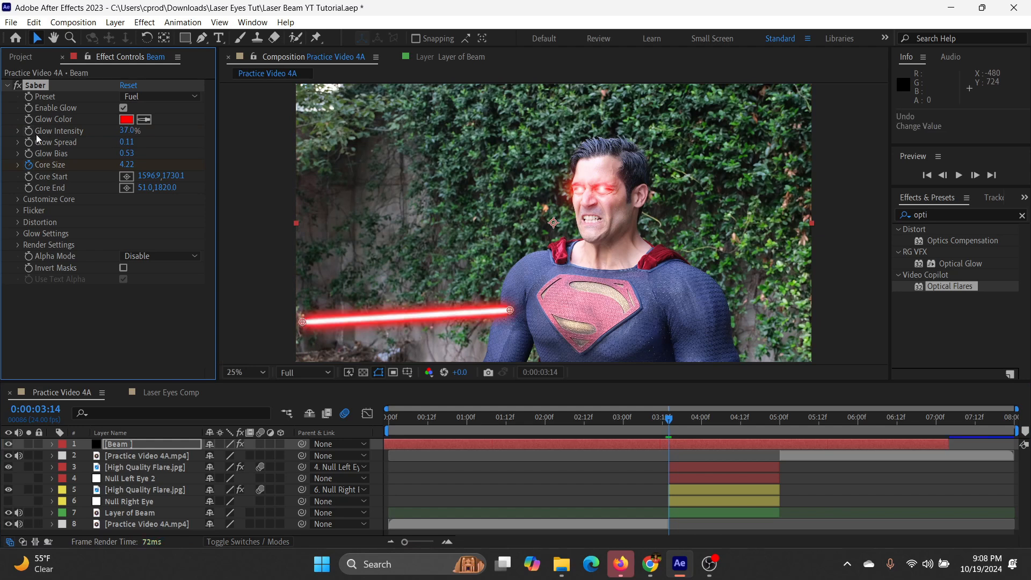
left_click(110, 139)
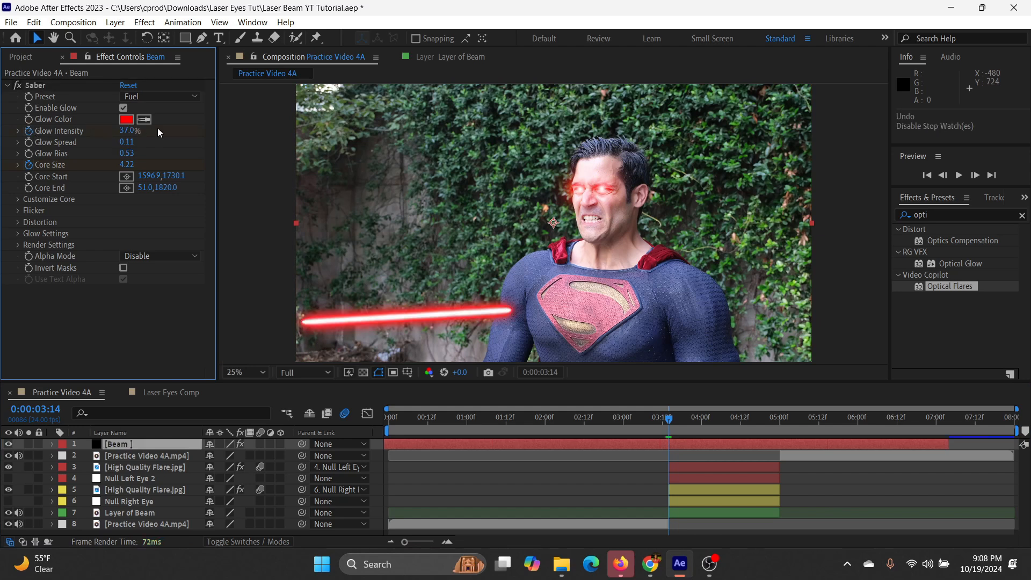
- Set the Saber Glow Color on the Beam layer to white, FFFFFF
left_click(127, 119)
type("FFFFFF")
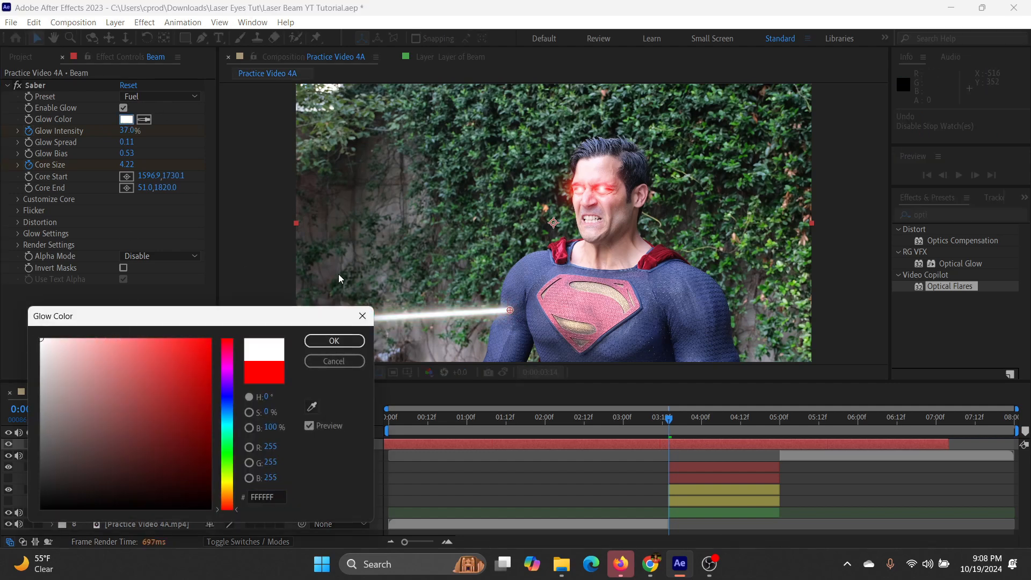
left_click(333, 343)
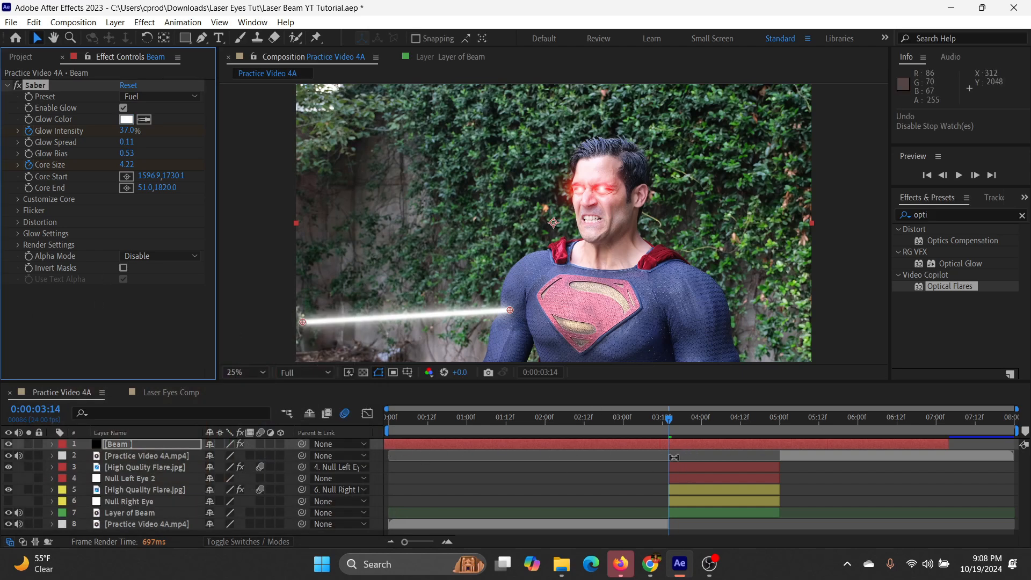
- Split the Beam layer at 0:00:03:14, delete the earlier part, and trim the remaining part's end to 0:00:04:23
left_click(660, 445)
key("ctrl+shift+d")
left_click(629, 455)
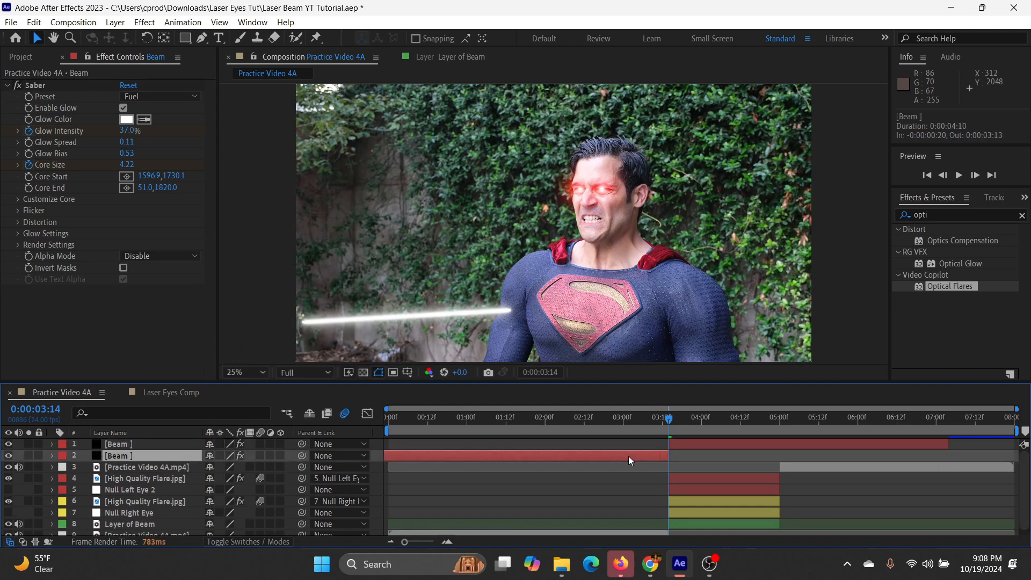
key("Delete")
left_click_drag(948, 443, 780, 444)
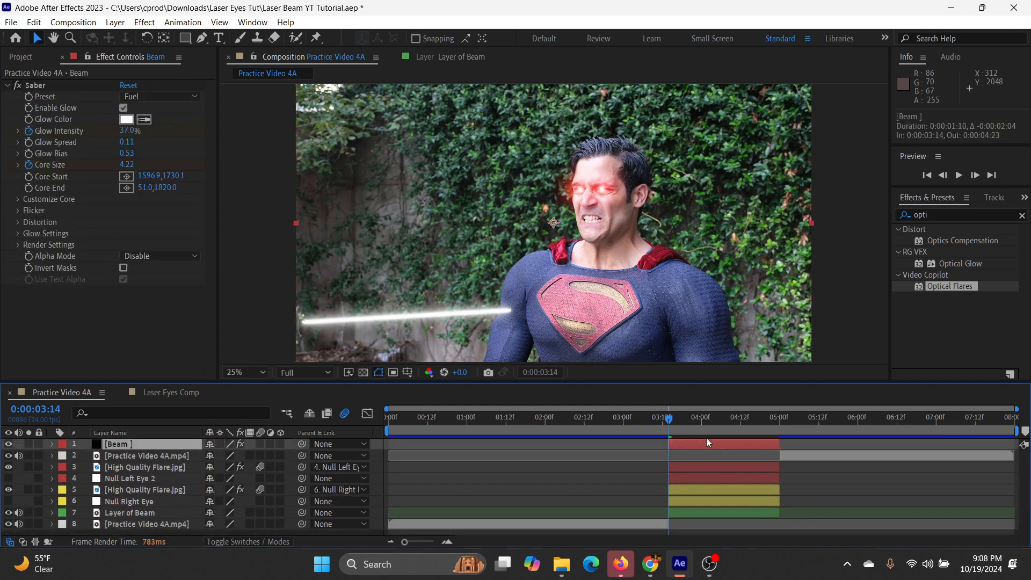
- Reveal the Beam layer's keyframes and shift them all later so the Glow Intensity animation begins at 0:00:03:14
key("u")
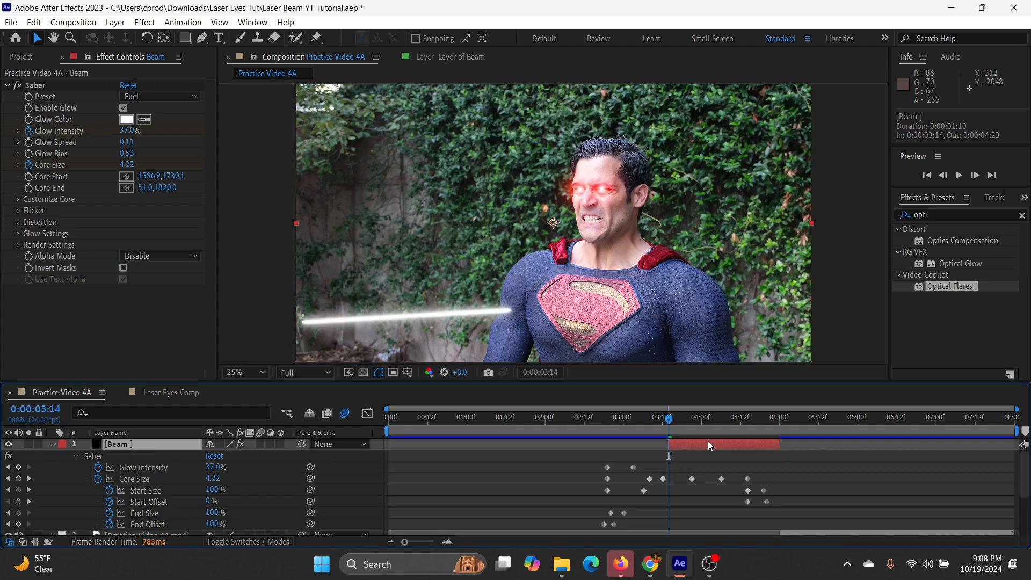
left_click_drag(651, 423, 670, 432)
left_click_drag(545, 462, 761, 492)
left_click_drag(821, 512, 837, 529)
left_click_drag(662, 482, 730, 490)
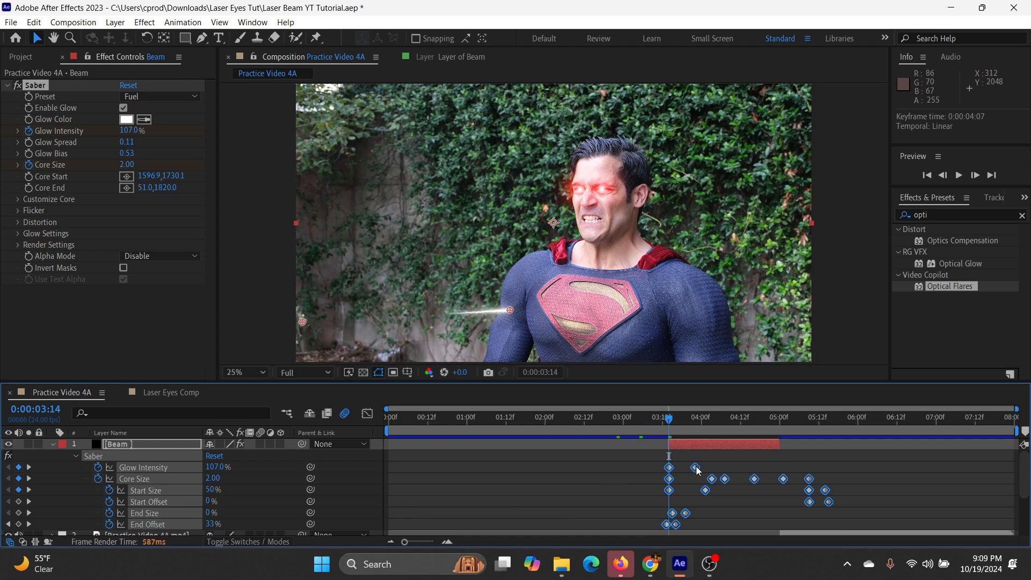
- Check the beam's first frames and move all Saber keyframes one frame later, starting Glow Intensity at 0:00:03:15
left_click(666, 422)
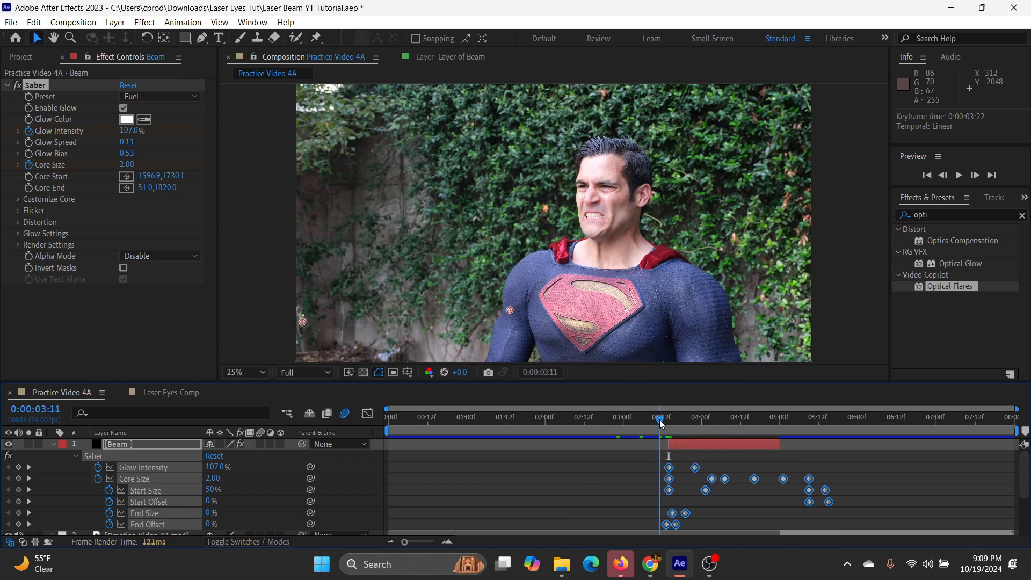
left_click(671, 424)
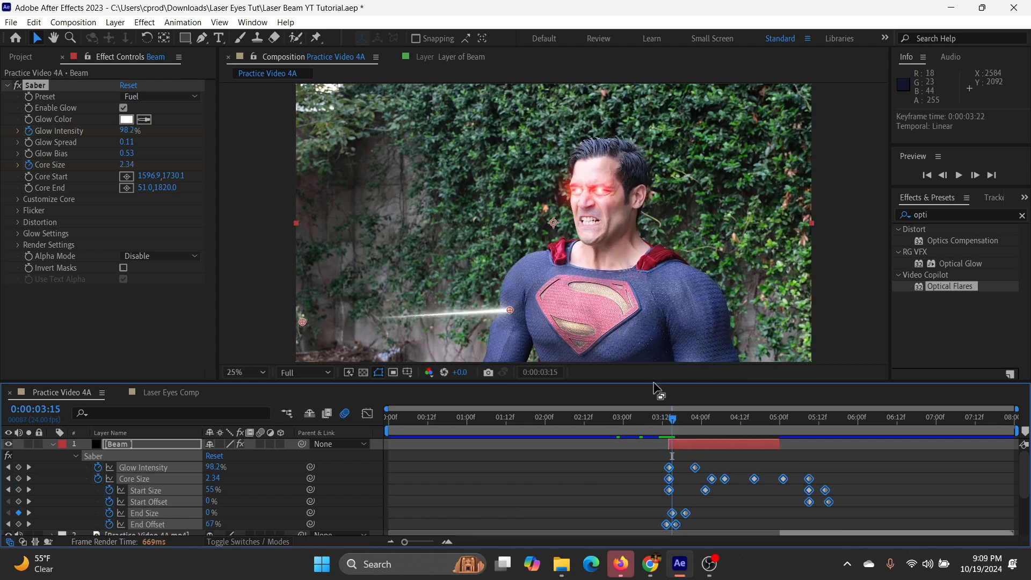
left_click(446, 542)
left_click_drag(718, 470, 725, 469)
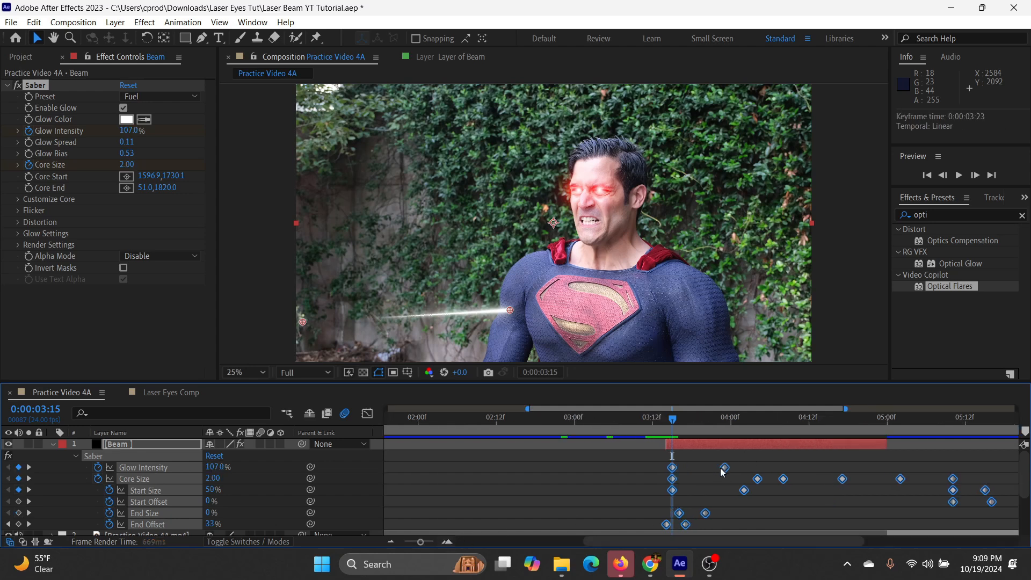
left_click_drag(671, 423, 672, 450)
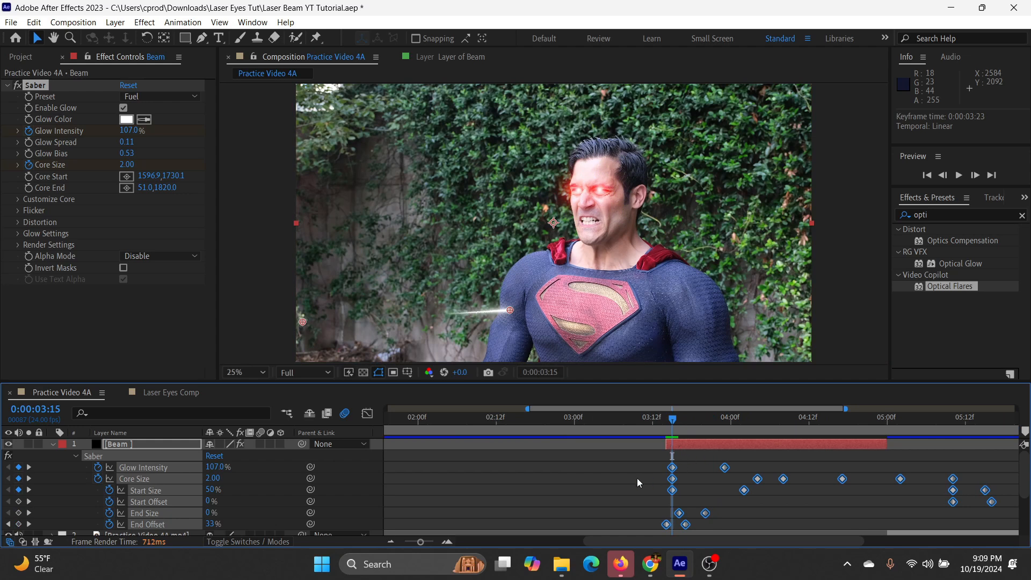
left_click(665, 463)
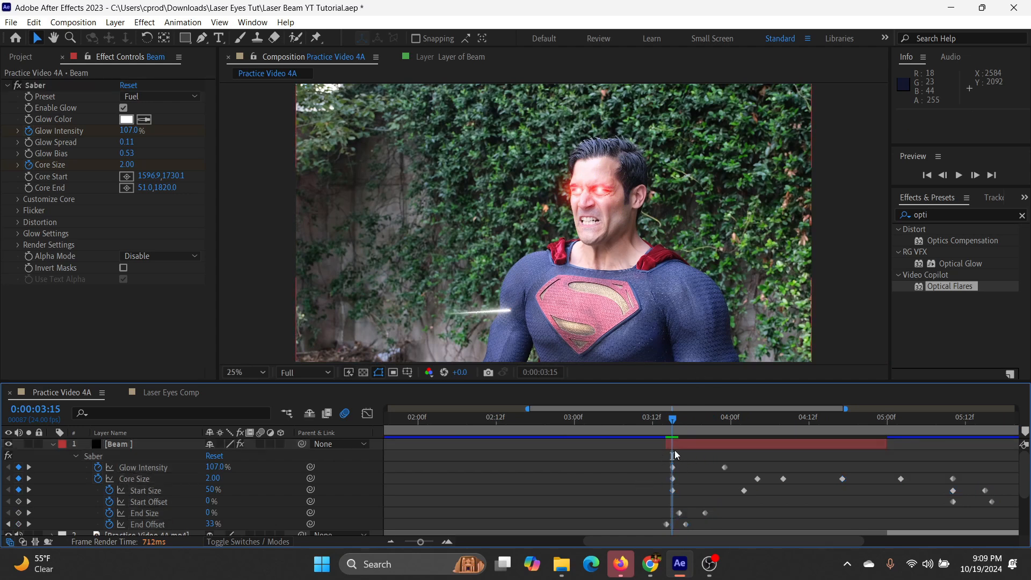
- Place the Saber Core Start on the eye at 2260, 836 and the Core End outside the frame's left edge at -352, 1104
left_click(679, 448)
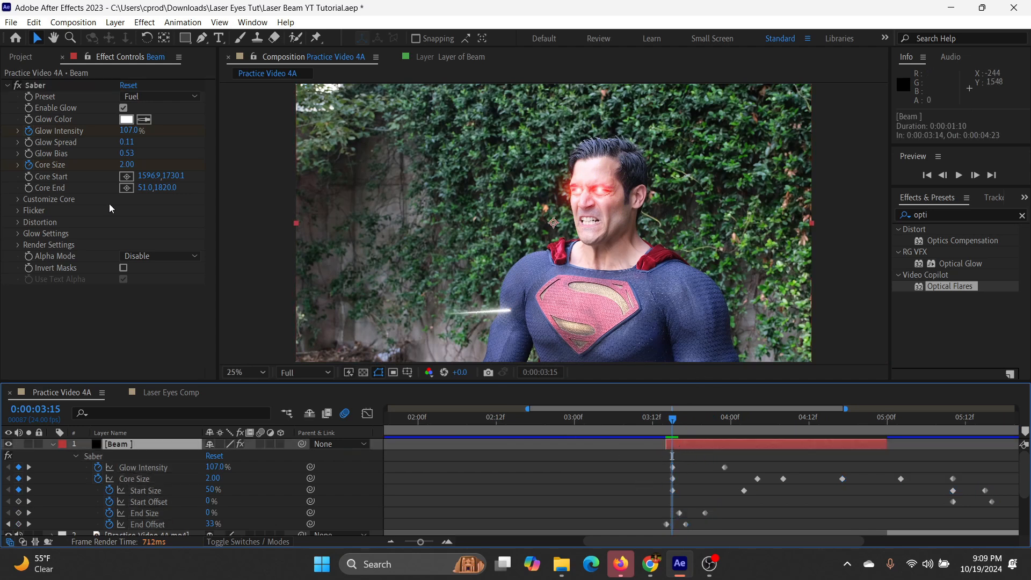
left_click(127, 178)
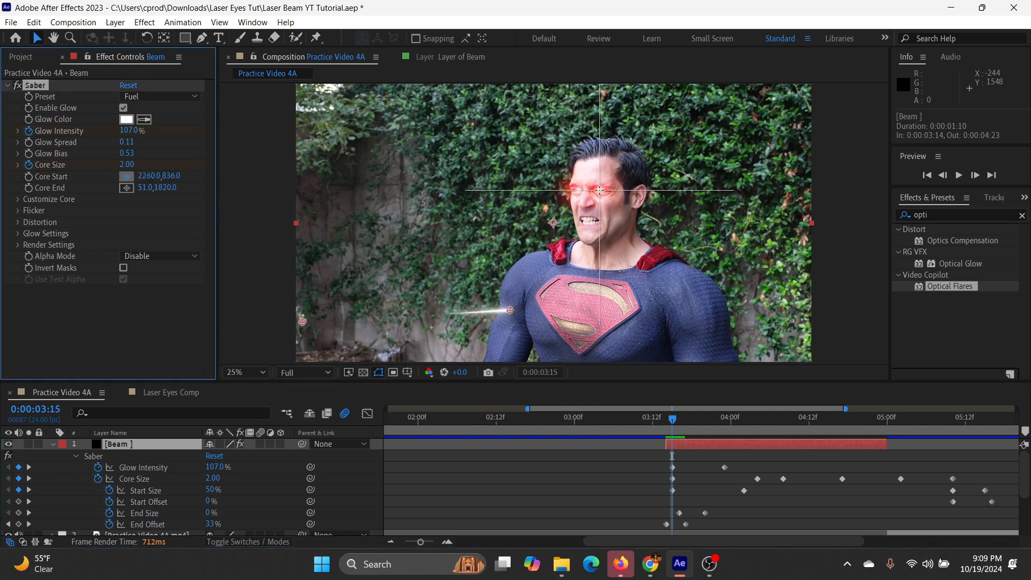
left_click(600, 190)
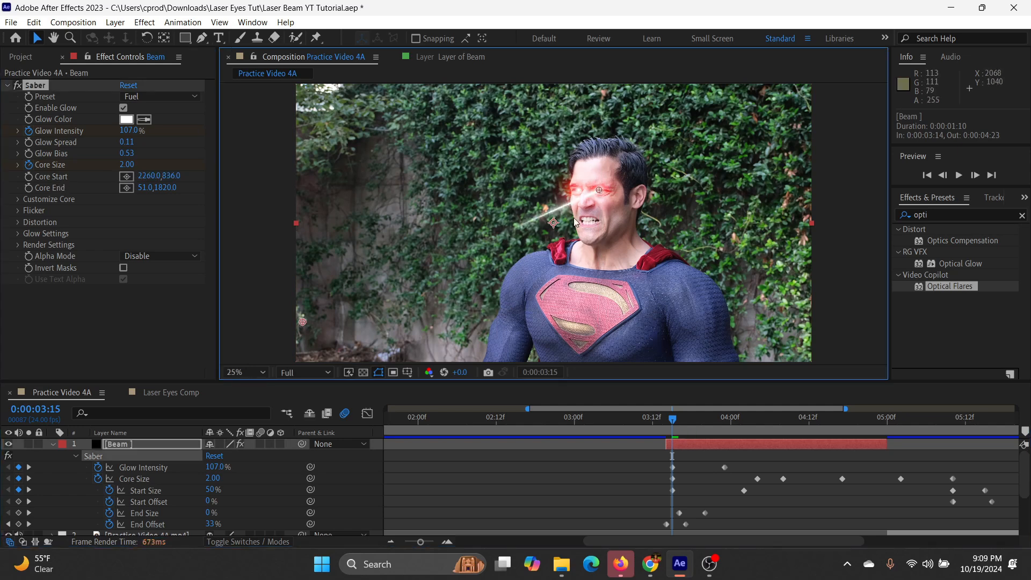
left_click(129, 190)
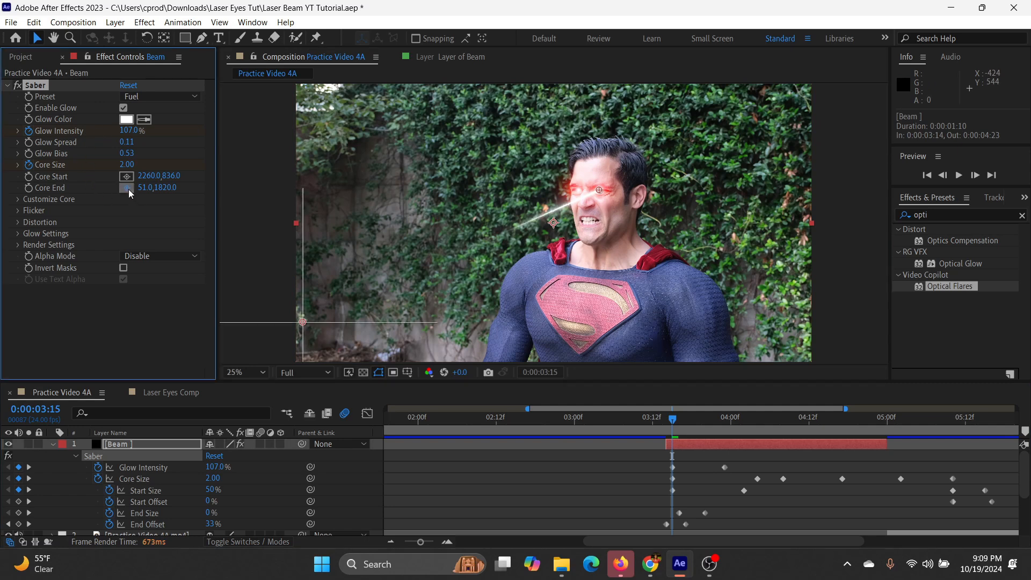
left_click(249, 224)
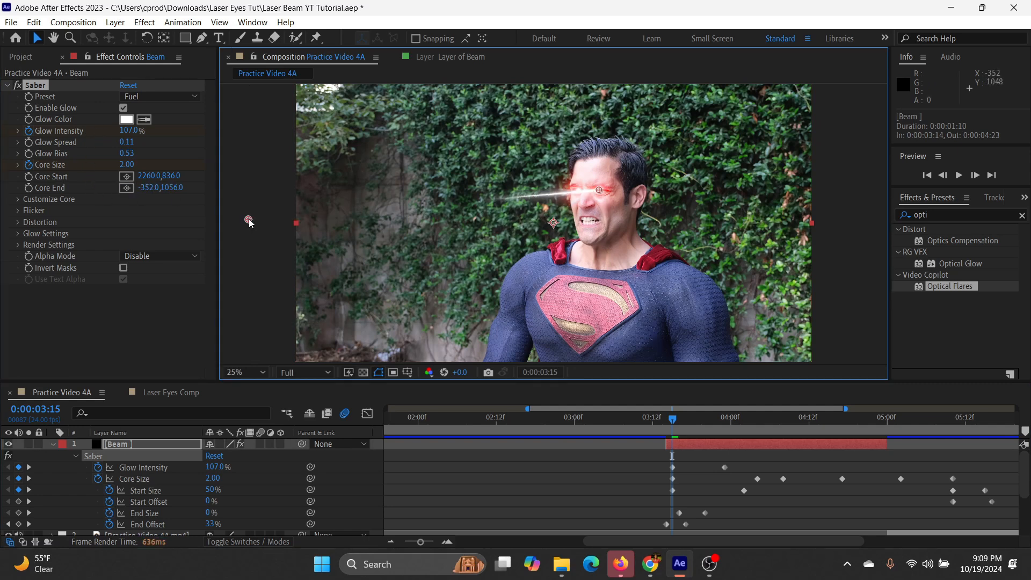
left_click_drag(250, 223, 250, 228)
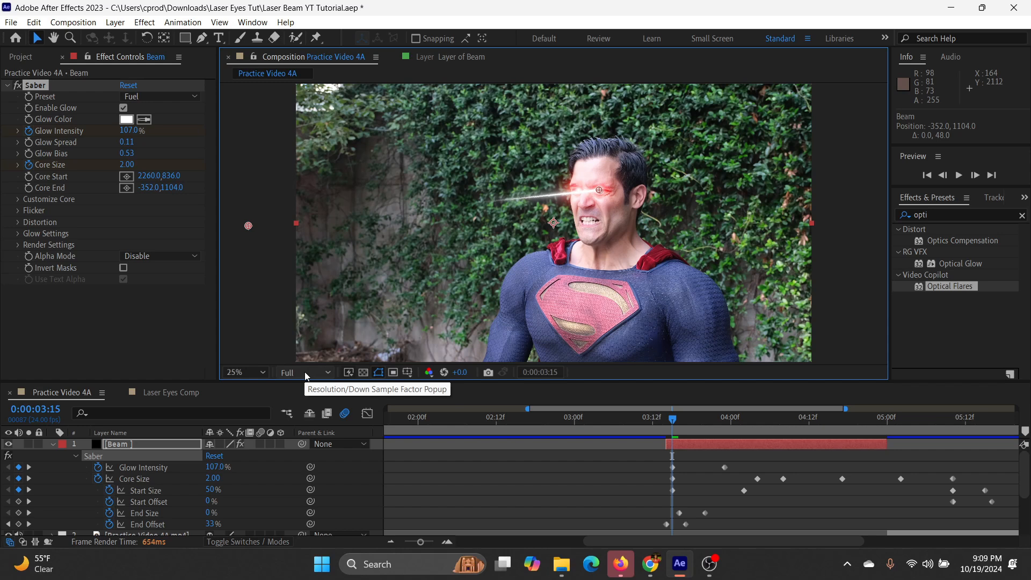
- Lower the preview resolution to Third and scrub through the start of the beam to 0:00:03:17
left_click(305, 375)
left_click(301, 434)
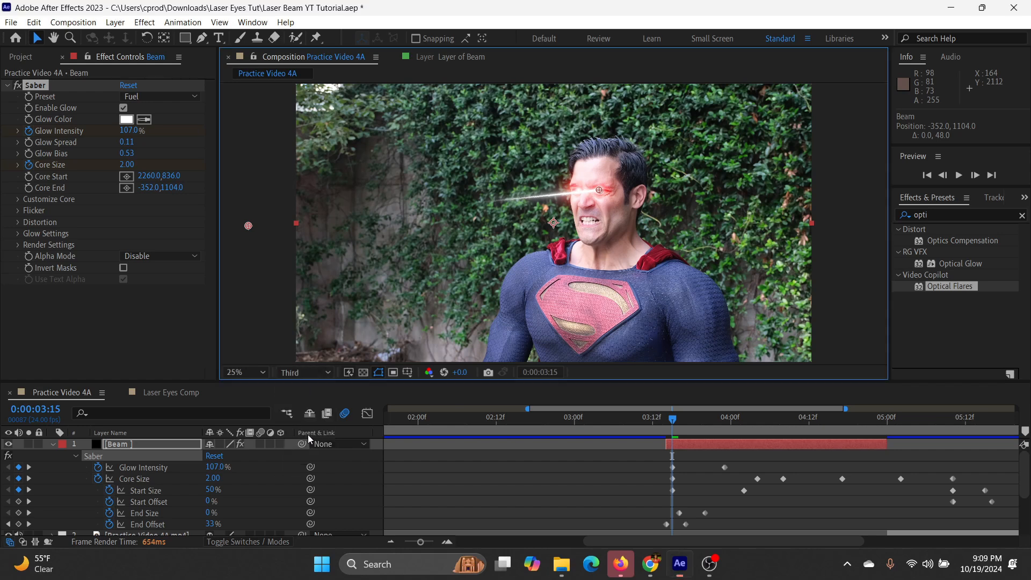
left_click_drag(643, 438, 686, 436)
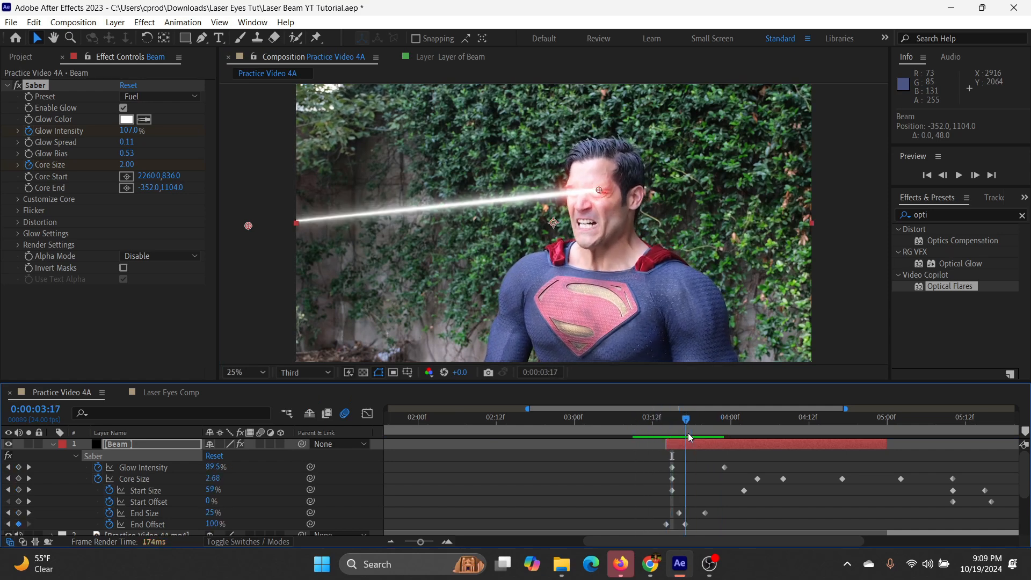
- Collapse the Beam layer's properties and parent the layer to Null Right Eye with the playhead at 0:00:03:14
left_click(52, 445)
left_click(142, 445)
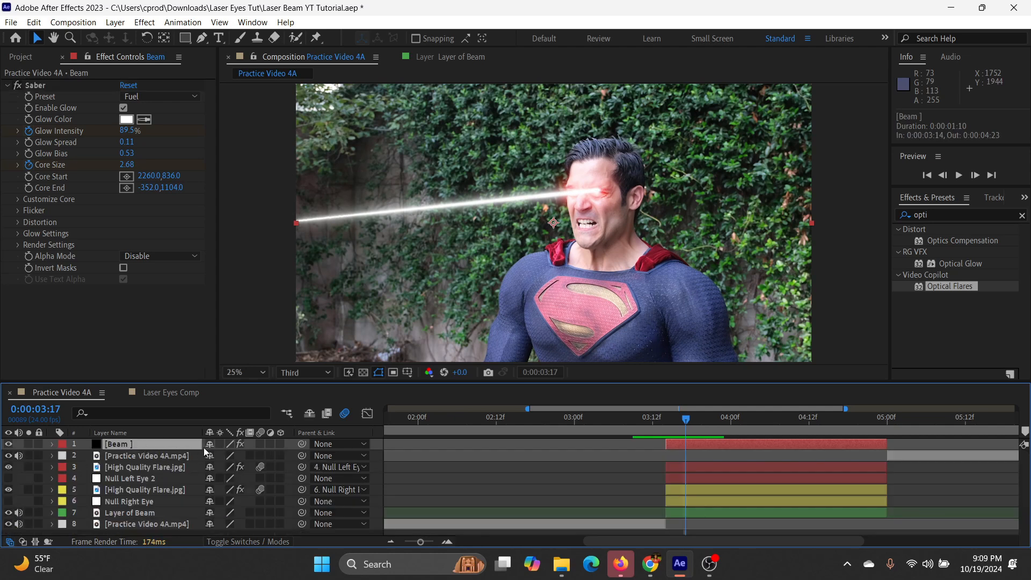
left_click_drag(686, 432, 664, 432)
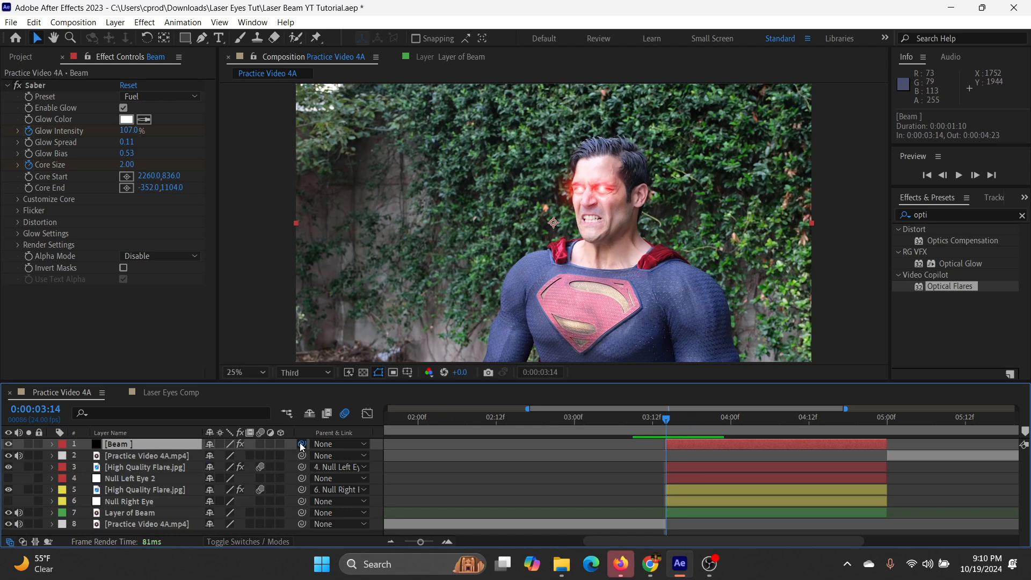
left_click_drag(302, 446, 156, 502)
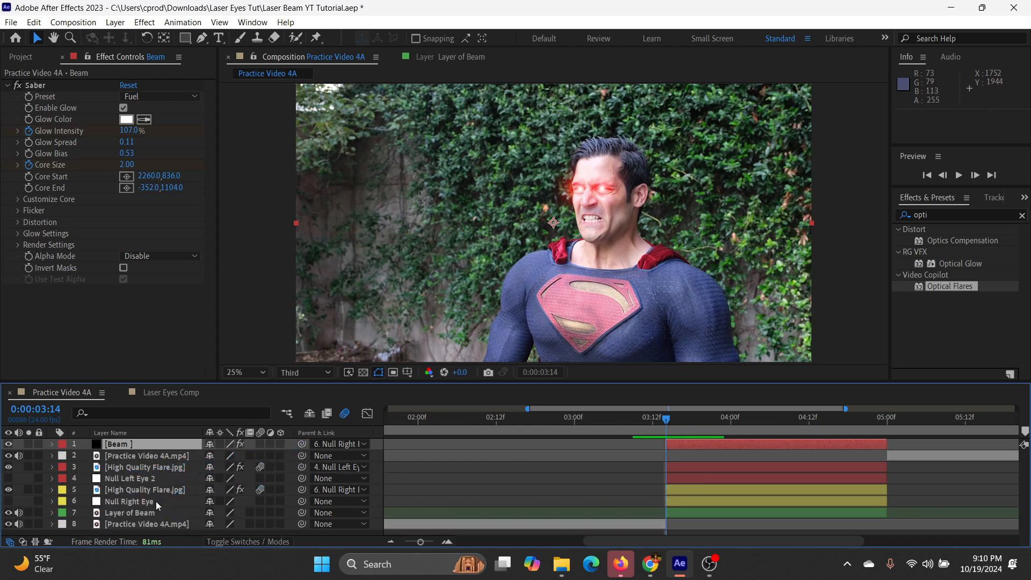
- Label the Beam layer yellow and move it directly above the right eye's High Quality Flare layer
left_click(63, 446)
left_click(94, 227)
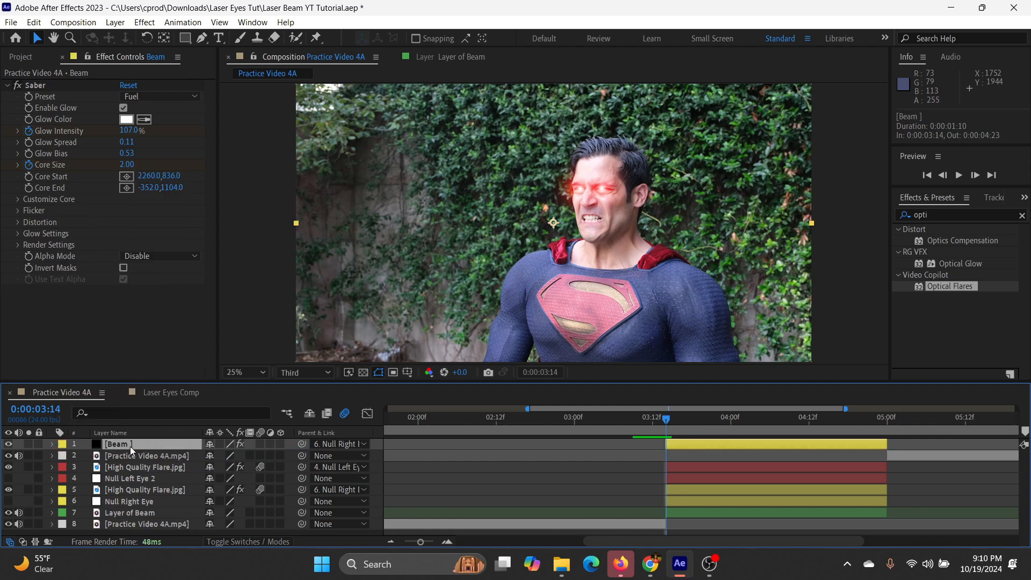
left_click_drag(130, 447, 128, 483)
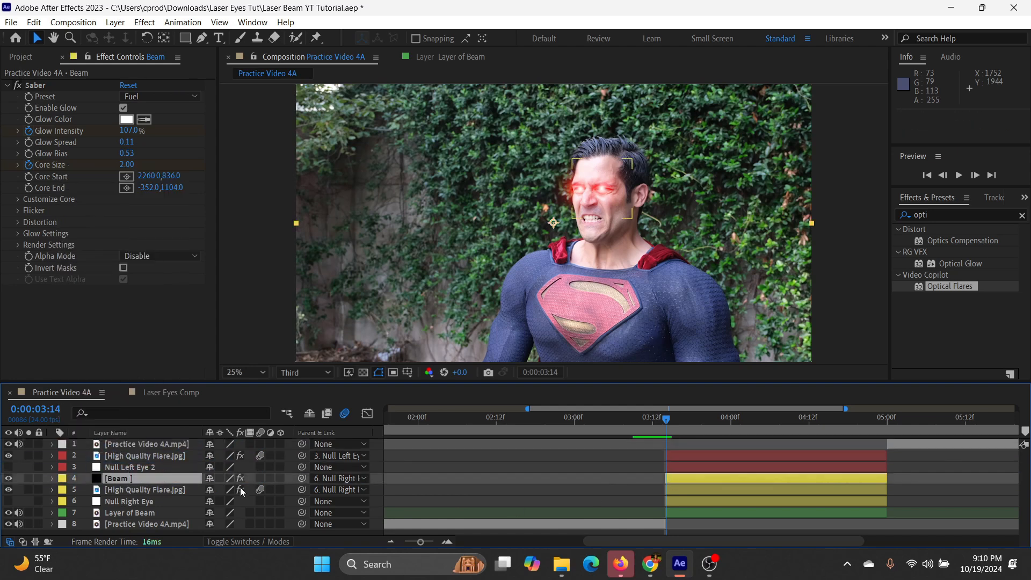
left_click(183, 479)
left_click(160, 490)
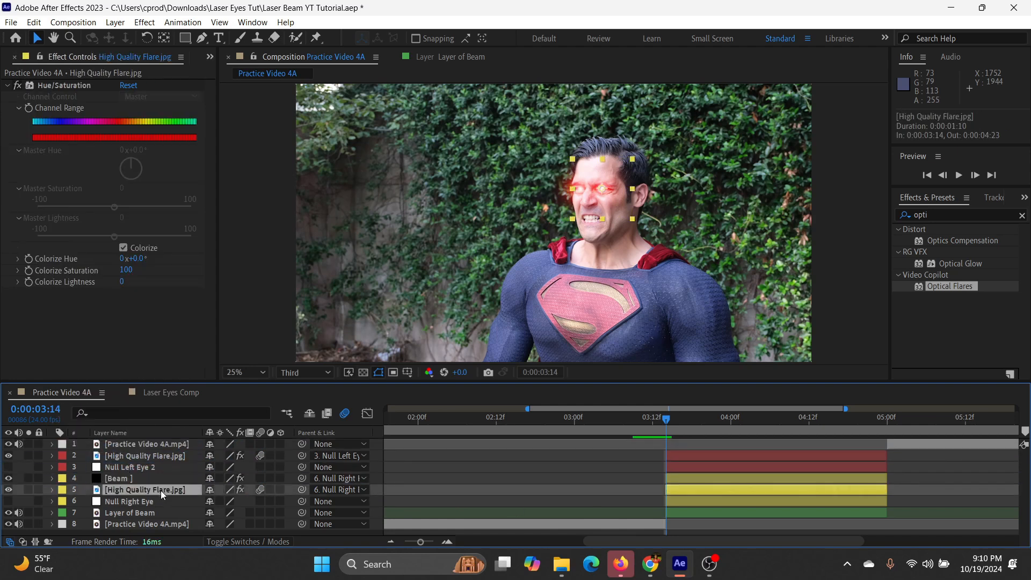
left_click(157, 504)
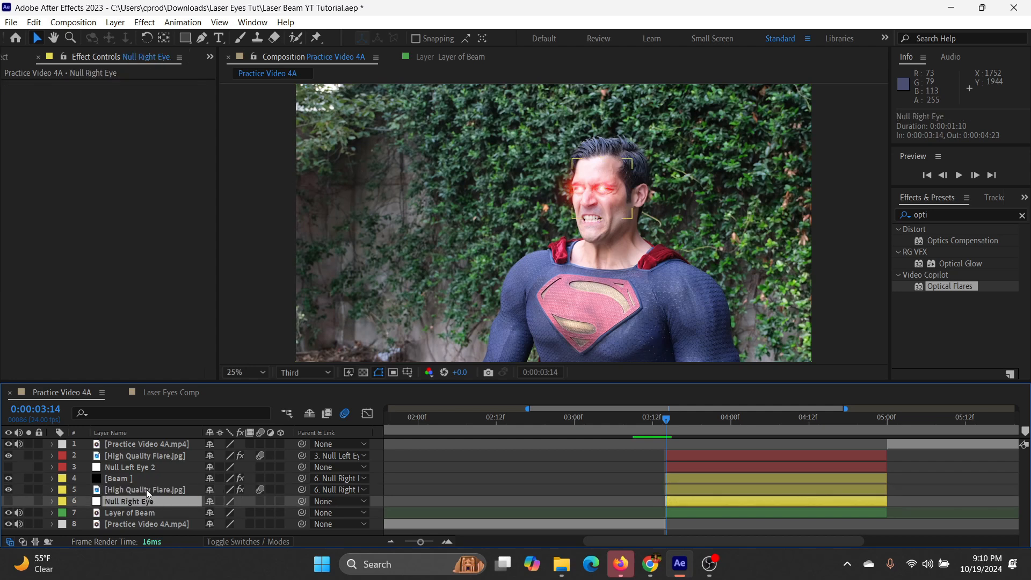
left_click(133, 480)
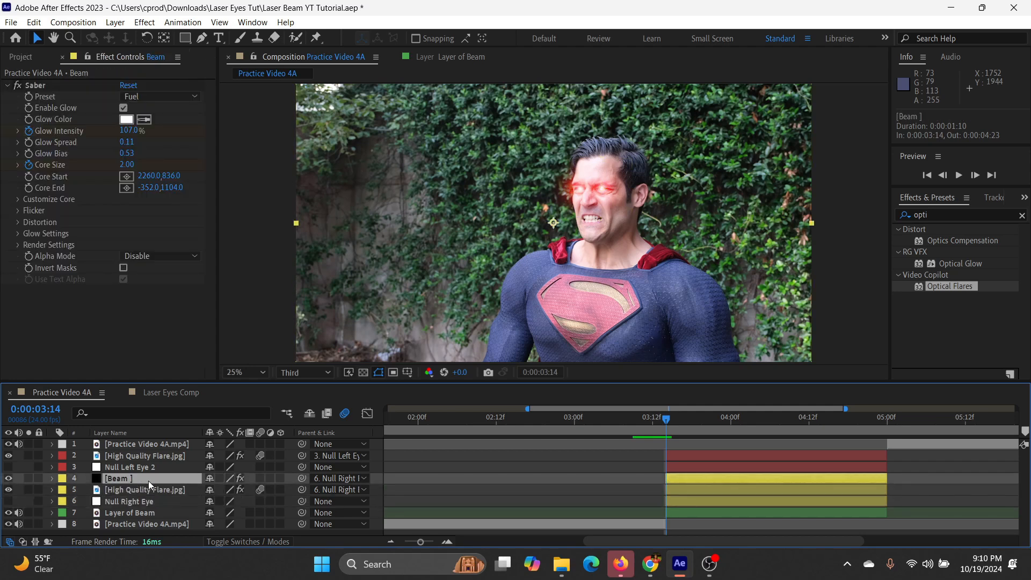
- Scrub through the beam's duration up to 0:00:04:22 and back to 0:00:03:23 to check how it follows the eye
left_click_drag(668, 420, 711, 436)
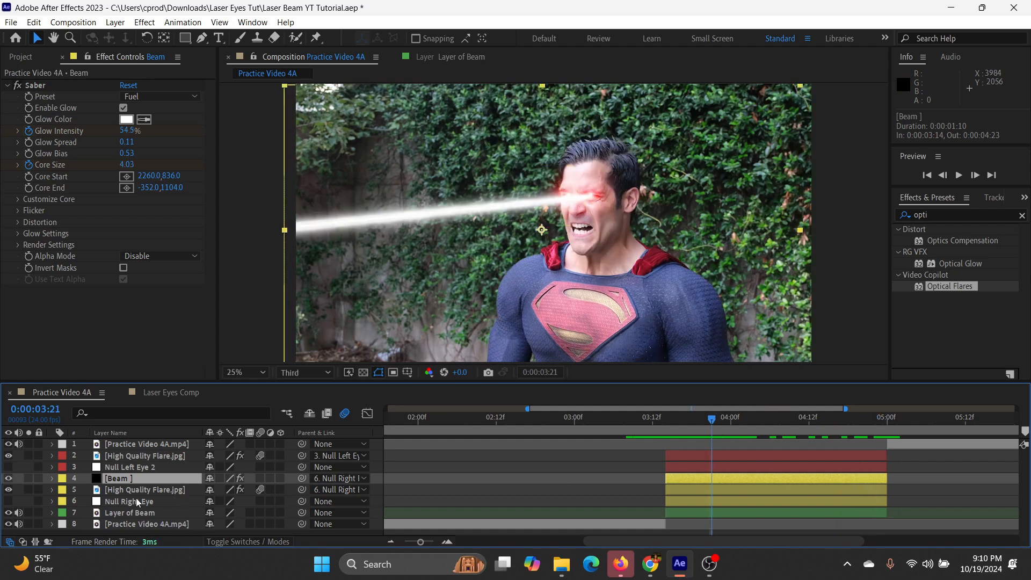
left_click_drag(700, 423, 823, 437)
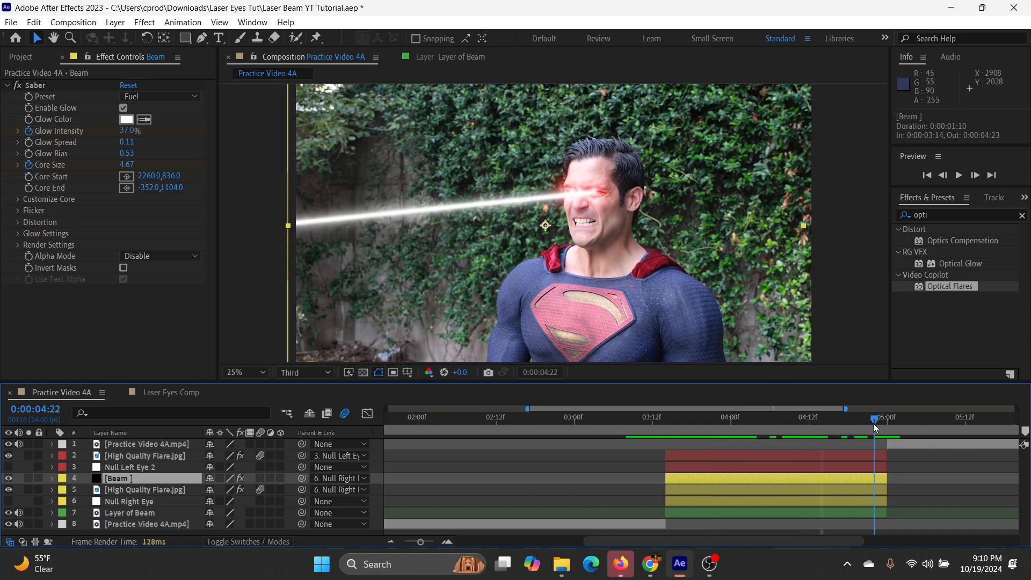
left_click_drag(874, 423, 722, 448)
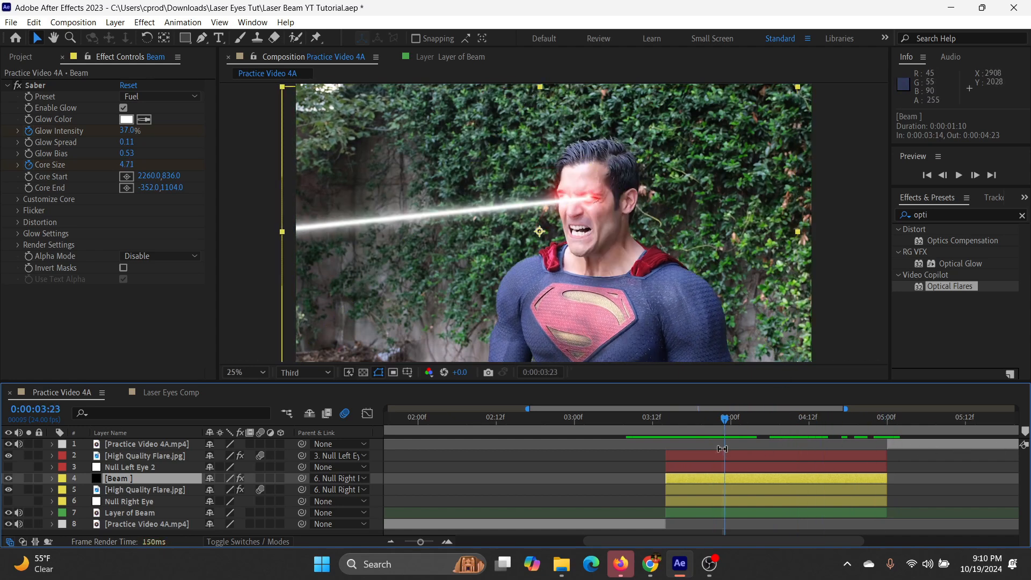
- At 0:00:03:22 and Full preview resolution, nudge the Beam layer onto the right eye at position -325.5, 246.5
scroll(613, 210, "up", 4)
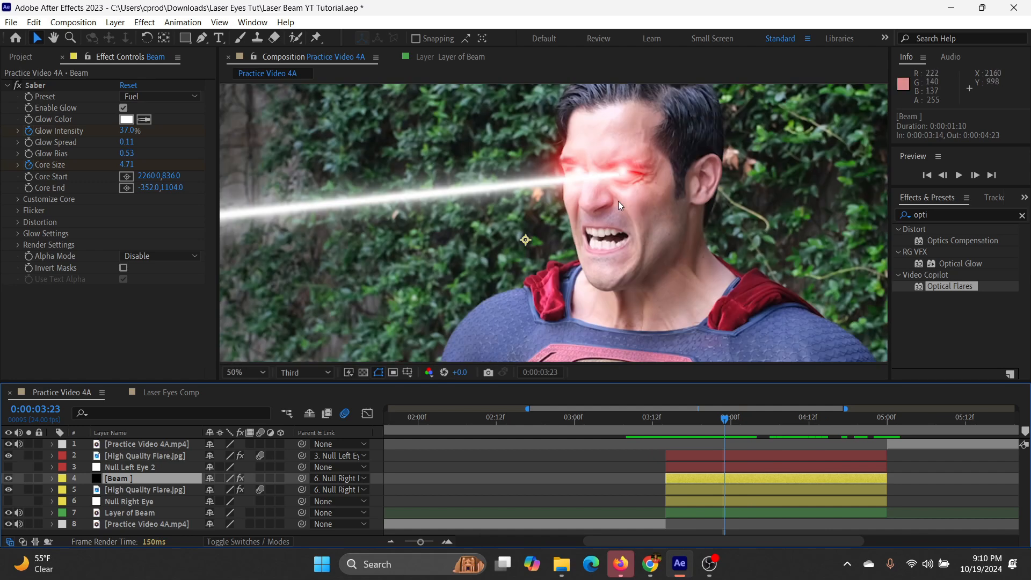
mouse_move(701, 421)
left_mouse_down()
mouse_move(668, 424)
mouse_move(718, 423)
left_mouse_up()
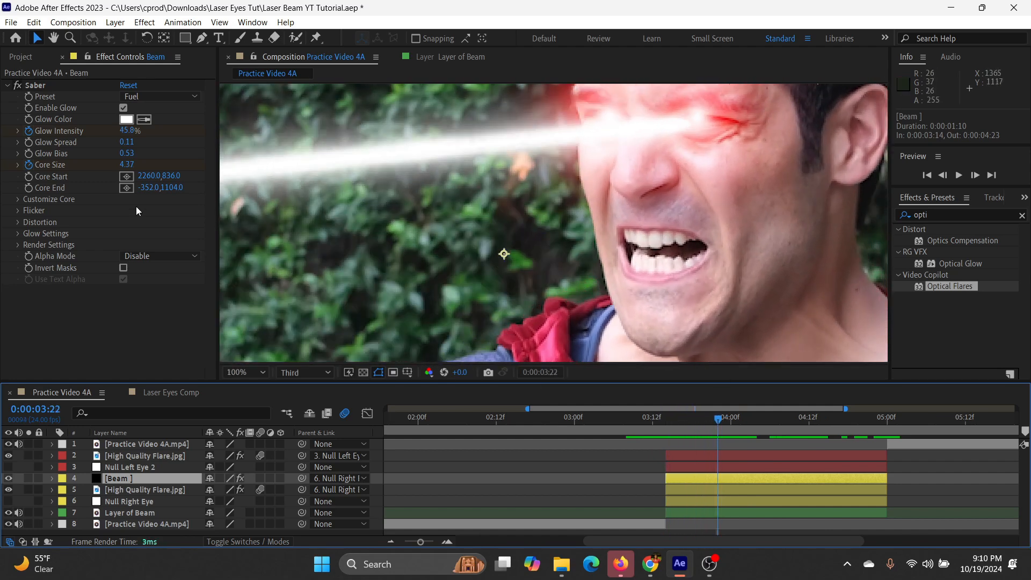
left_click(305, 372)
left_click(305, 400)
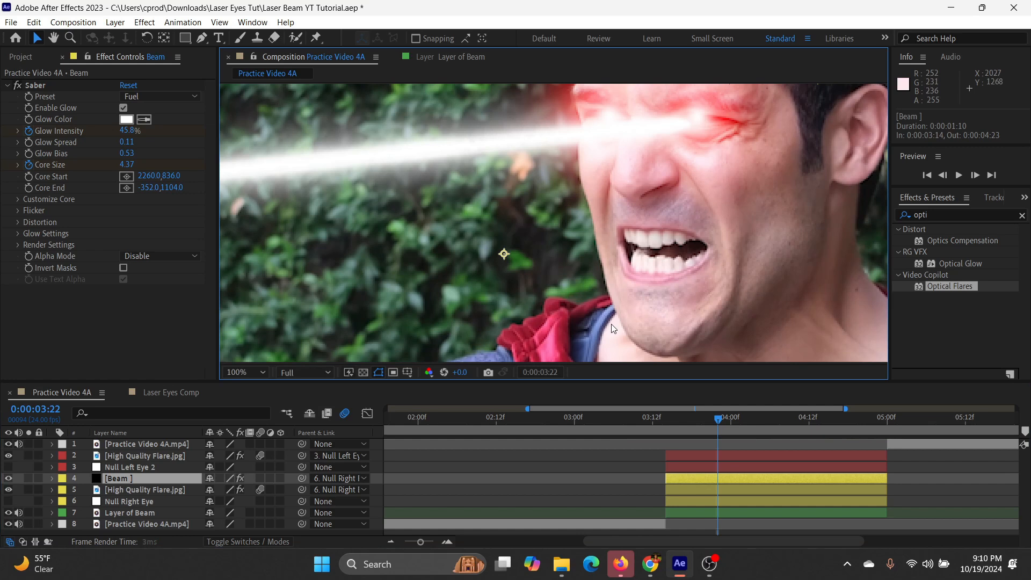
left_click_drag(681, 192, 684, 191)
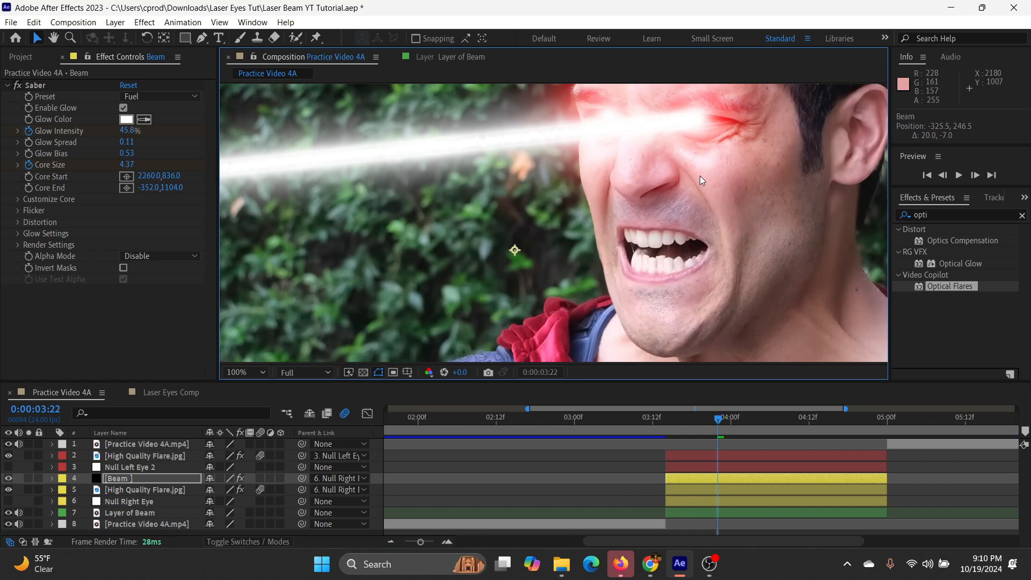
- Fit the frame in the viewer, lower the preview resolution to Quarter and scrub the beam from 0:00:03:14 to 0:00:04:19
left_click(710, 418)
left_click_drag(710, 418, 667, 426)
left_click(244, 372)
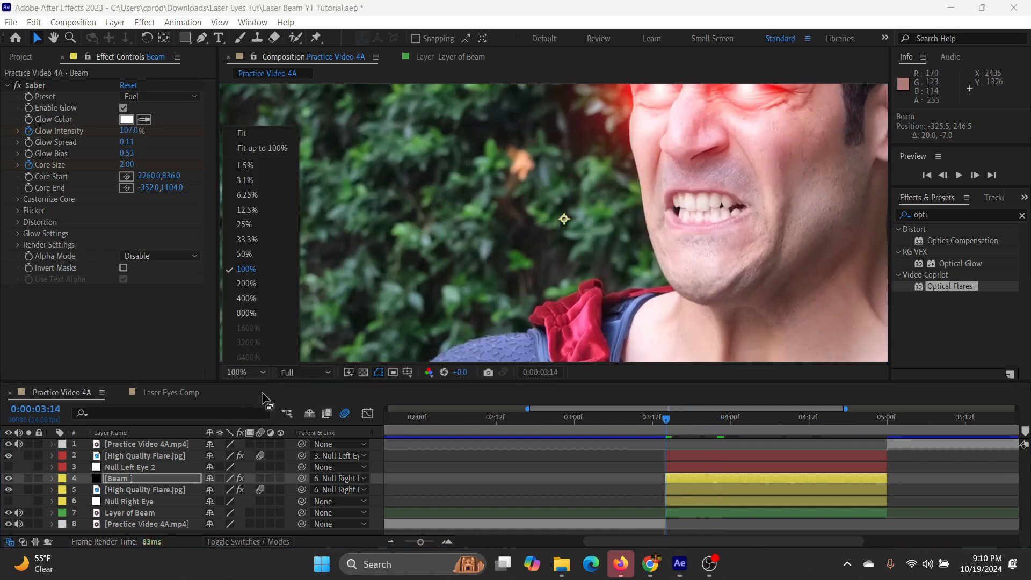
left_click(271, 149)
left_click(294, 373)
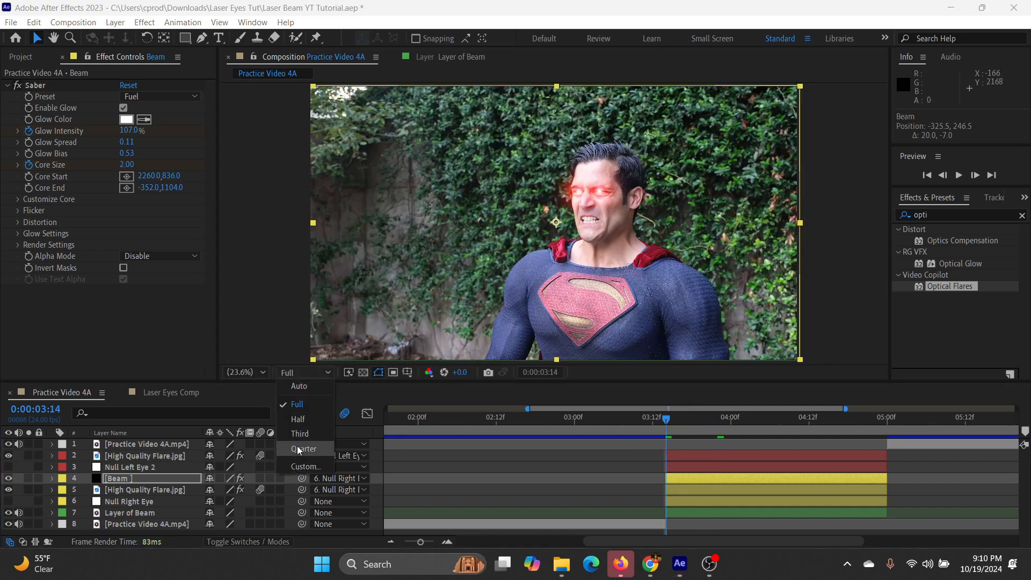
left_click(297, 449)
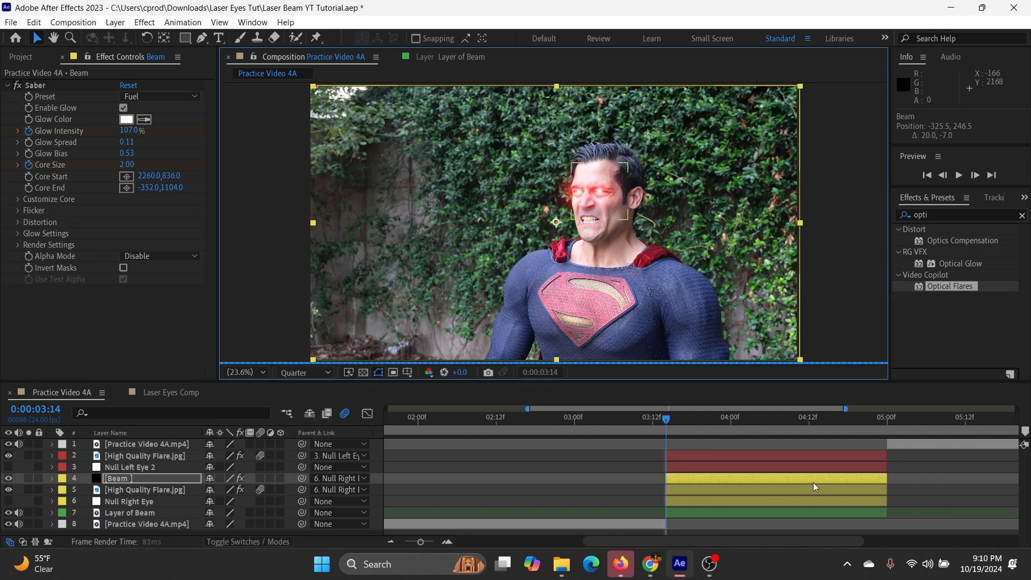
left_click_drag(668, 430, 856, 436)
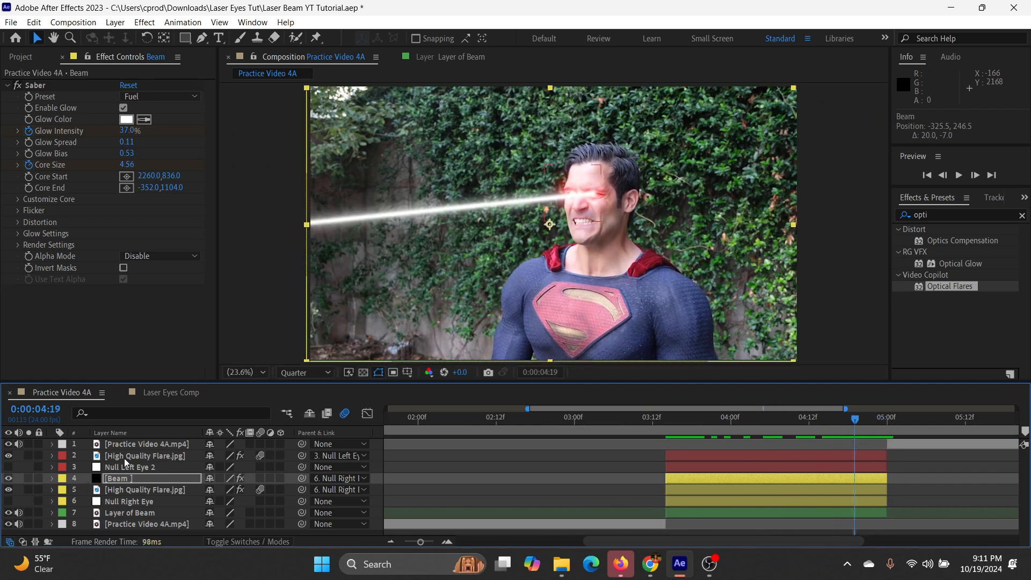
- Delete the Beam's Core Size keyframe at 0:00:04:17 and shift the closing Core Size, Start Size and Start Offset keyframes 15 frames earlier
left_click(140, 478)
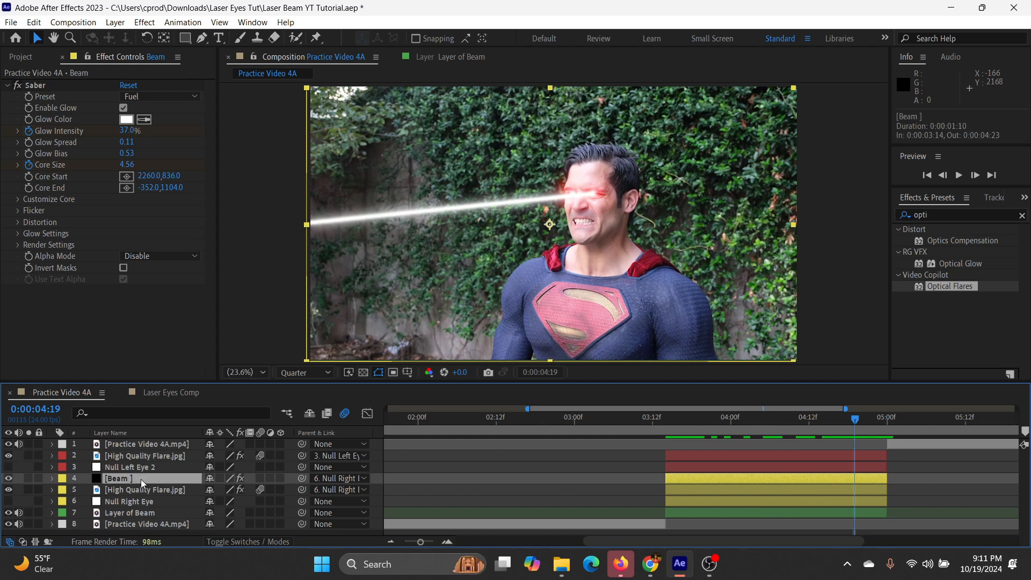
key("u")
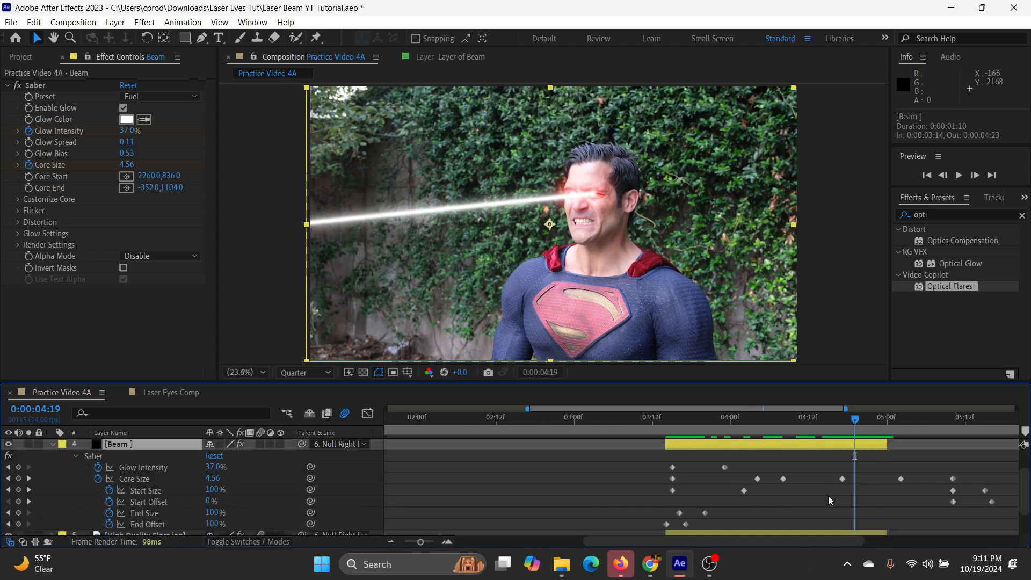
scroll(828, 495, "down", 2)
left_click_drag(780, 542, 830, 542)
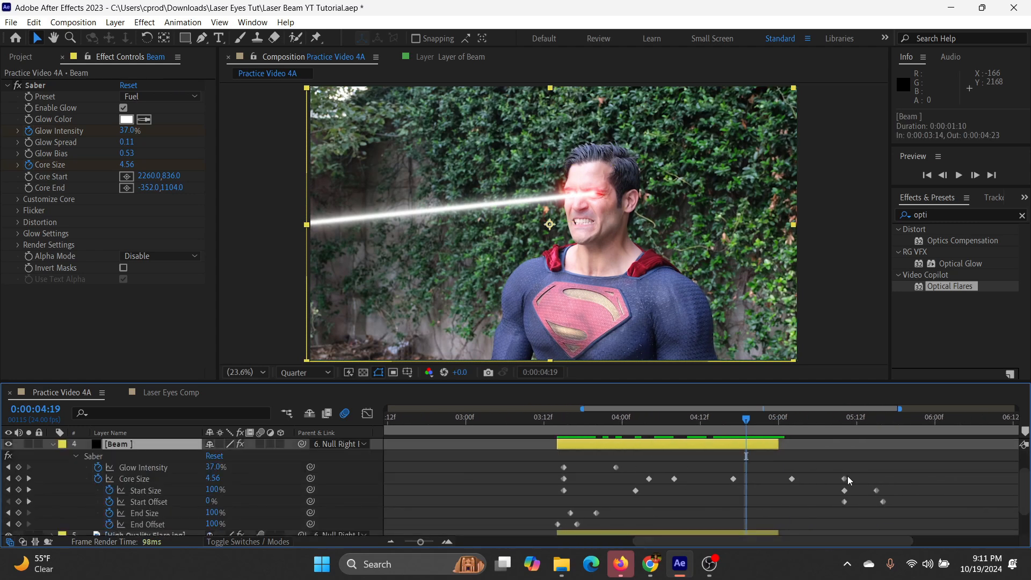
left_click(733, 478)
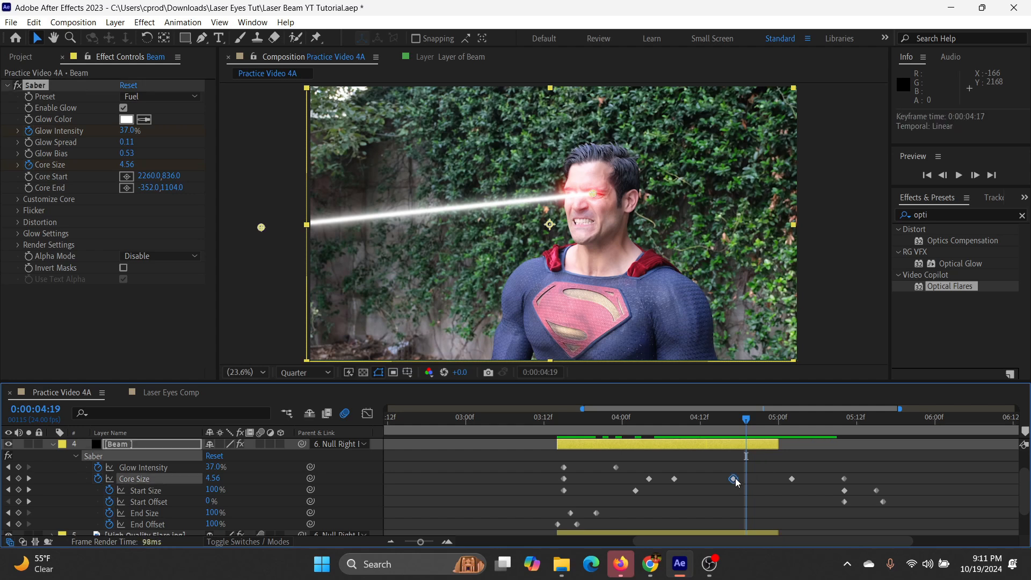
key("Delete")
left_click_drag(775, 466, 790, 510)
- Play back the beam from 0:00:03:12 and save the project with the playhead at 0:00:03:18
left_click_drag(749, 421, 544, 452)
key("space")
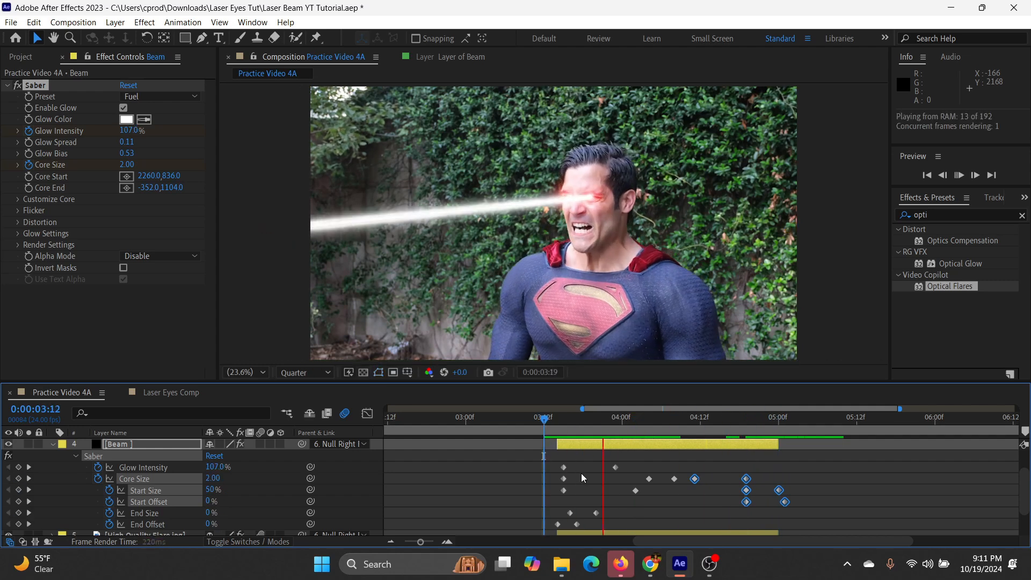
left_click(575, 423)
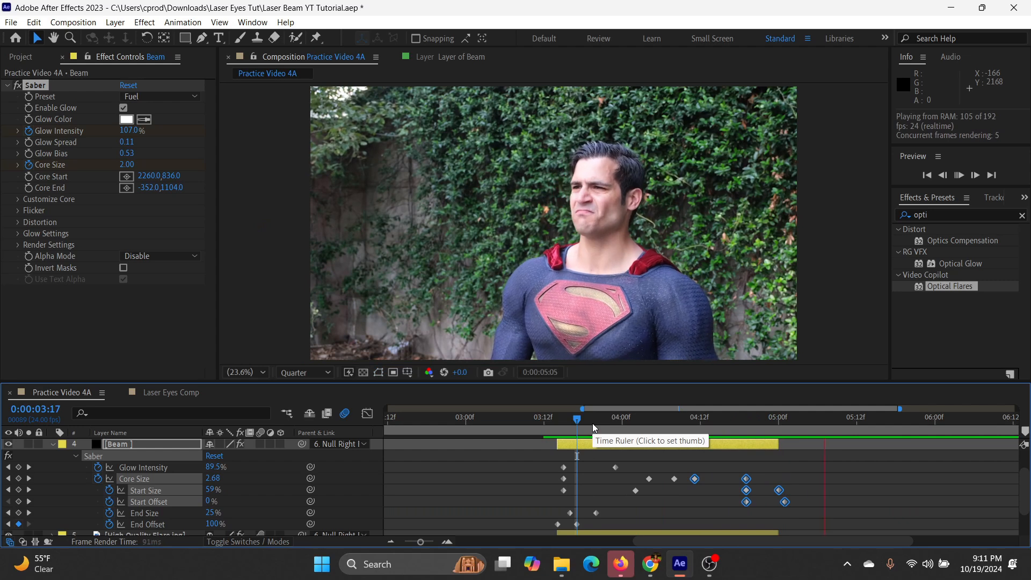
key("space")
left_click_drag(636, 430, 584, 434)
key("ctrl+s")
- Collapse and duplicate the Beam layer, placing the copy directly above the left eye's High Quality Flare layer
left_click(52, 445)
left_click(110, 479)
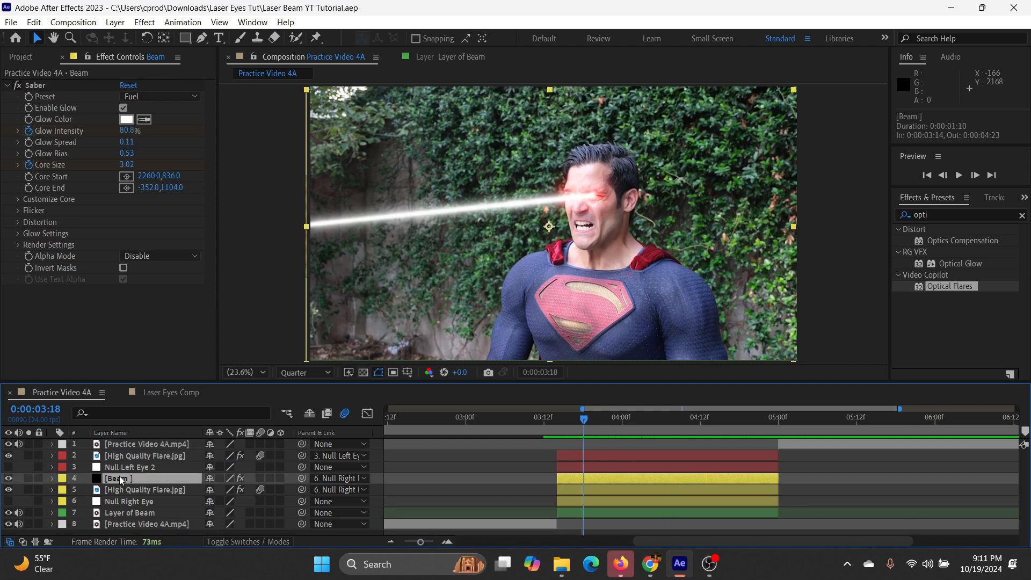
key("ctrl+d")
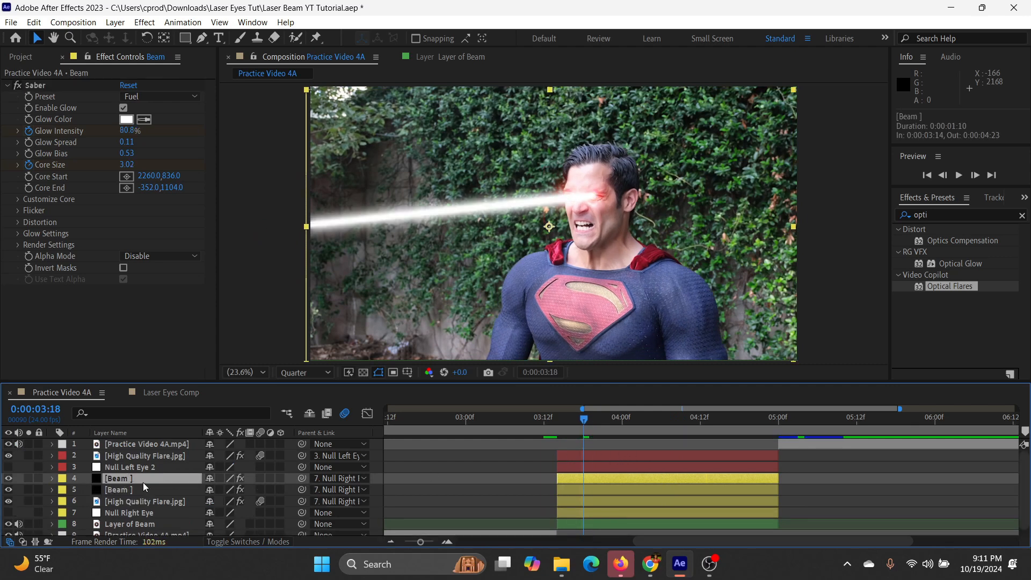
left_click_drag(143, 479, 138, 454)
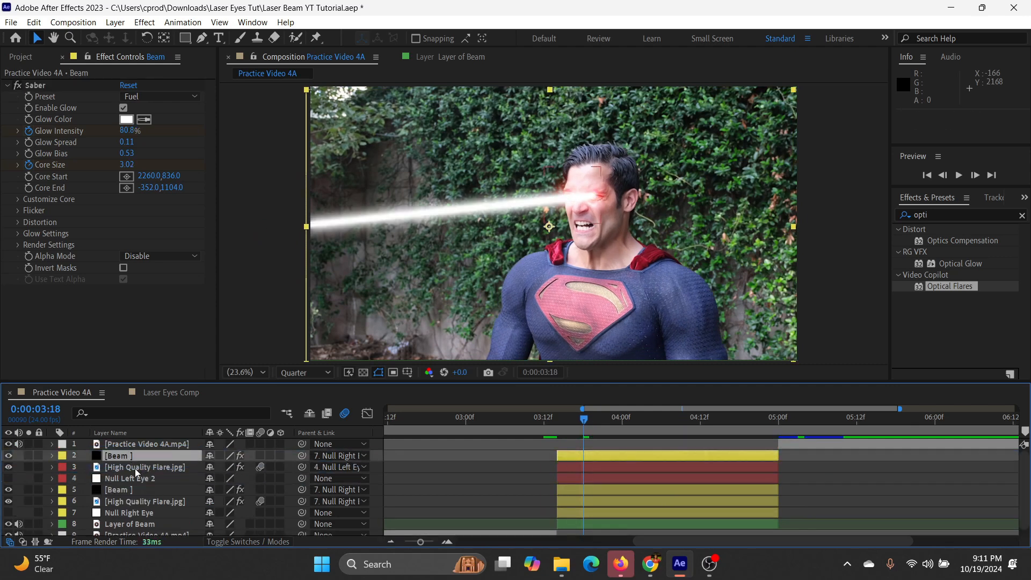
- Label the duplicated Beam layer red and parent it to Null Left Eye 2
left_click(62, 455)
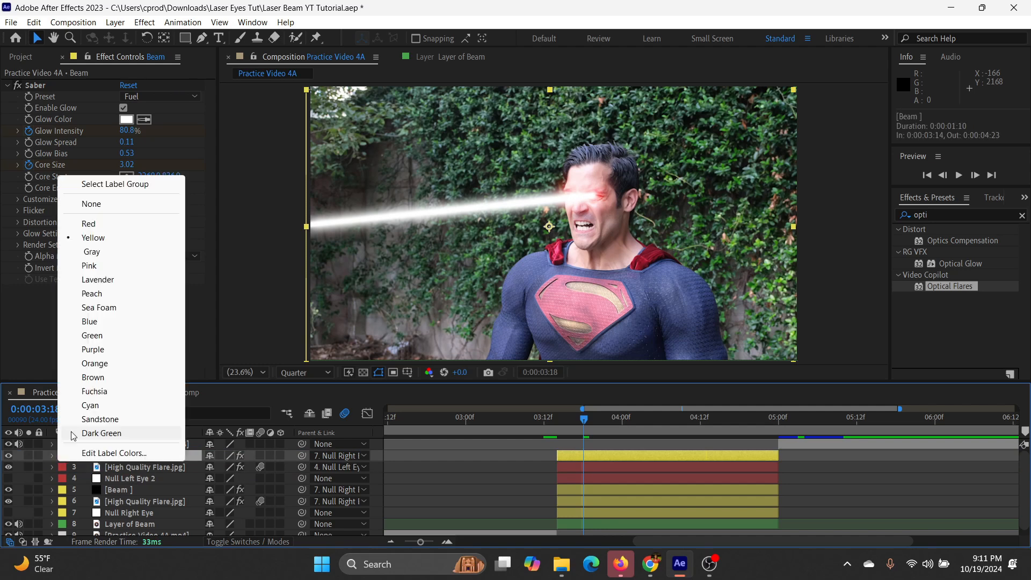
left_click(126, 221)
mouse_move(302, 456)
left_mouse_down()
mouse_move(337, 450)
mouse_move(316, 457)
left_mouse_up()
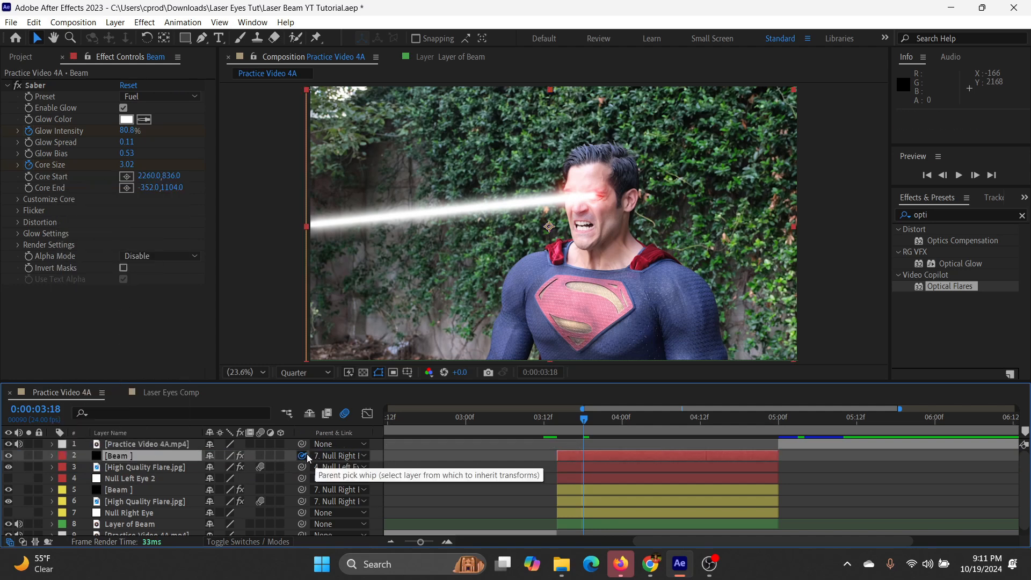
left_click_drag(316, 457, 143, 481)
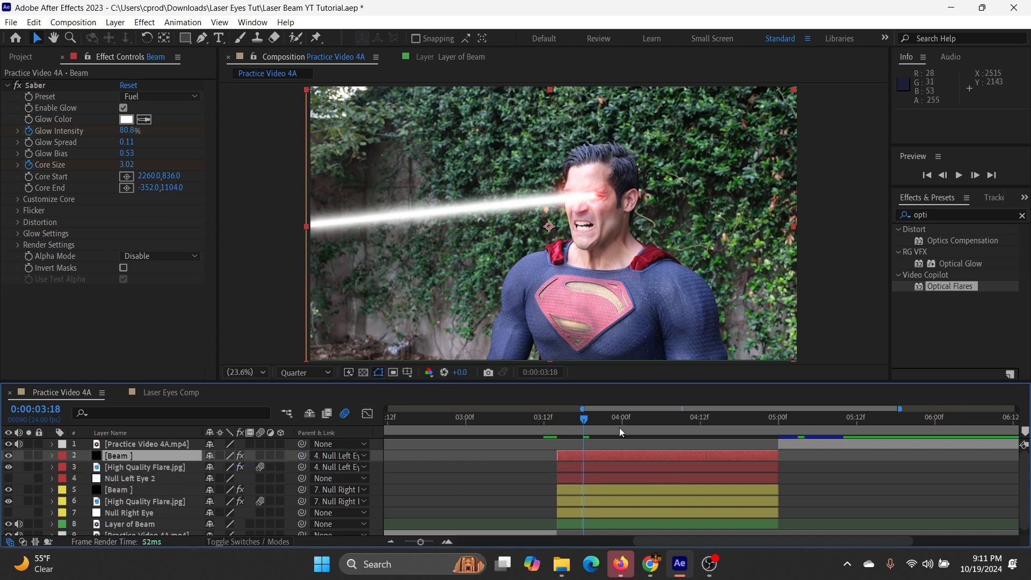
- Hide the right-eye Beam and, at Full preview resolution, move the duplicate onto the left eye at position -354.1, 242.5
left_click(9, 490)
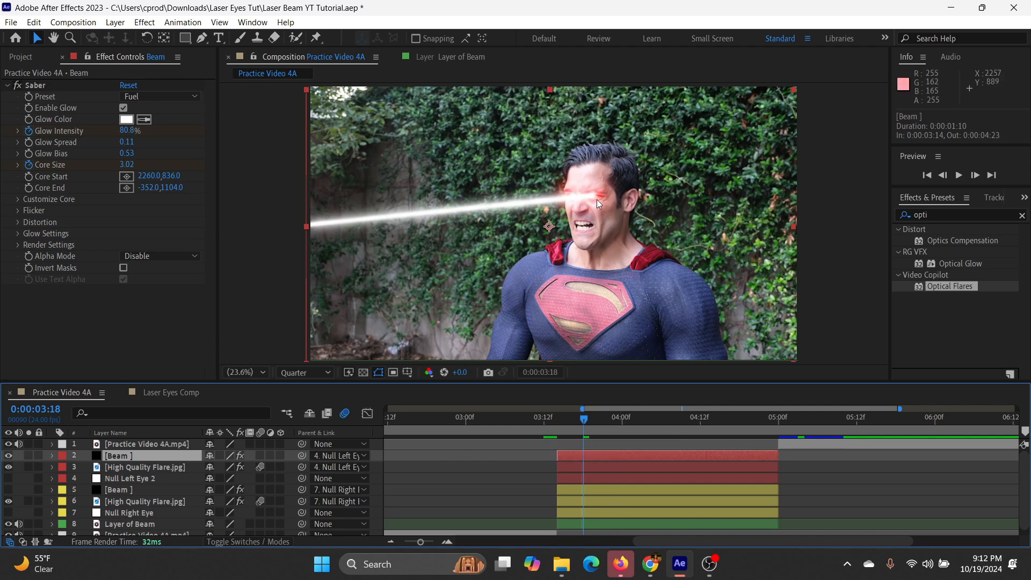
left_click_drag(596, 208, 576, 214)
scroll(576, 214, "up", 4)
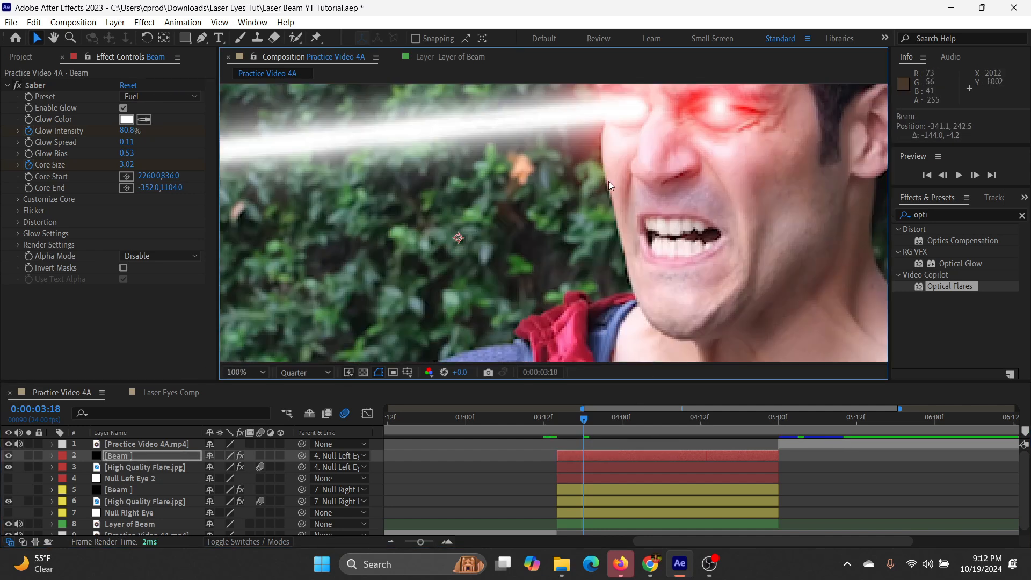
left_click(304, 372)
left_click(295, 382)
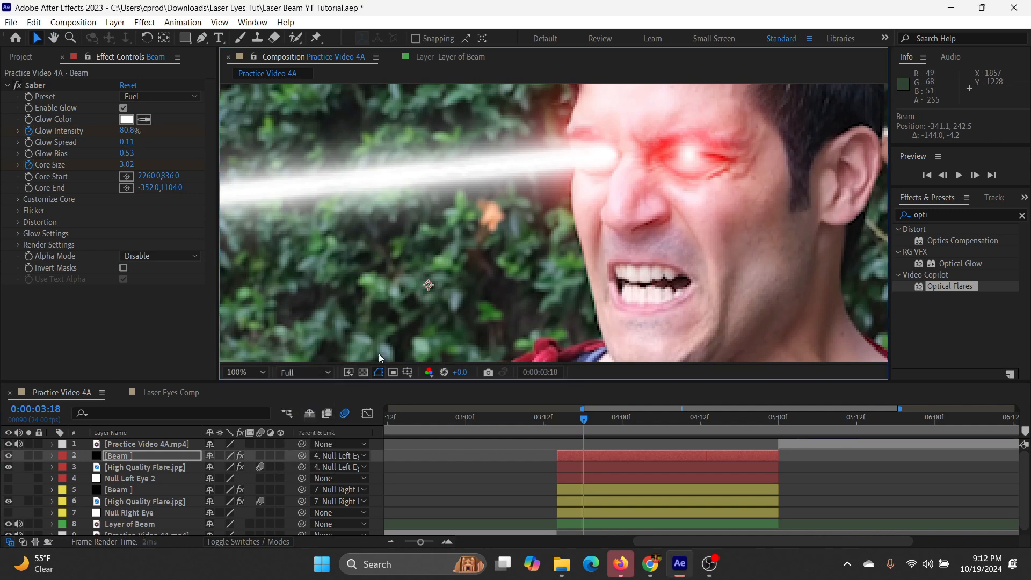
mouse_move(621, 178)
left_mouse_down()
mouse_move(587, 181)
mouse_move(607, 173)
left_mouse_up()
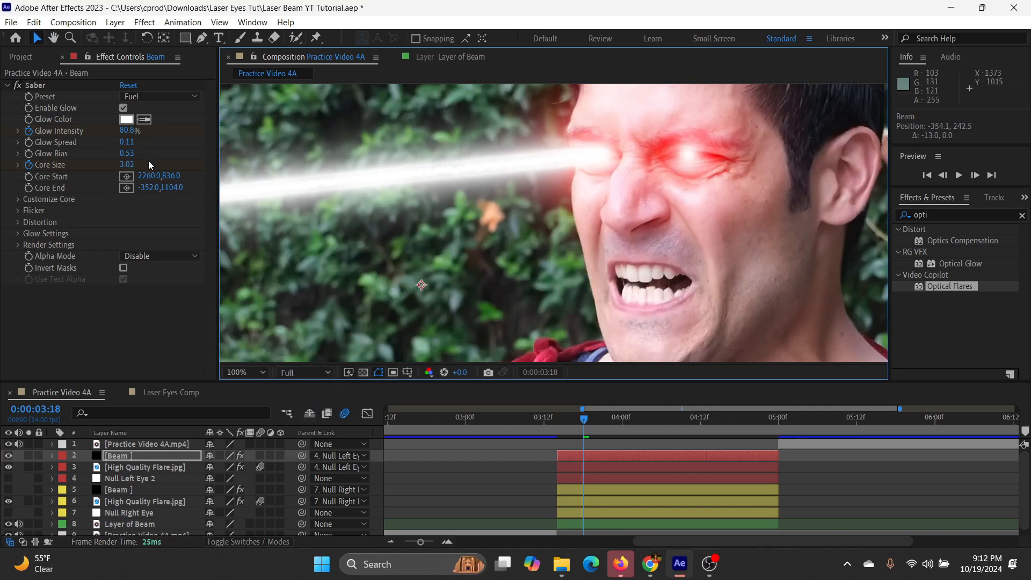
- At 0:00:03:23, remove the Glow Intensity keyframes from the left-eye Beam and set its Glow Intensity to 26%
left_click(576, 456)
key("u")
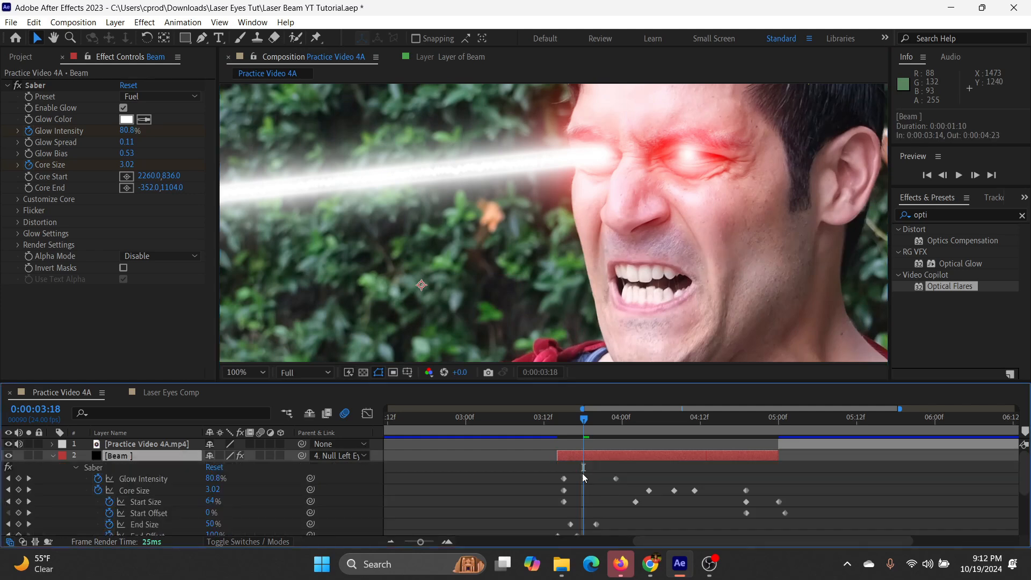
scroll(590, 484, "down", 2)
scroll(490, 486, "up", 1)
scroll(489, 482, "up", 1)
left_click(611, 423)
left_click(616, 426)
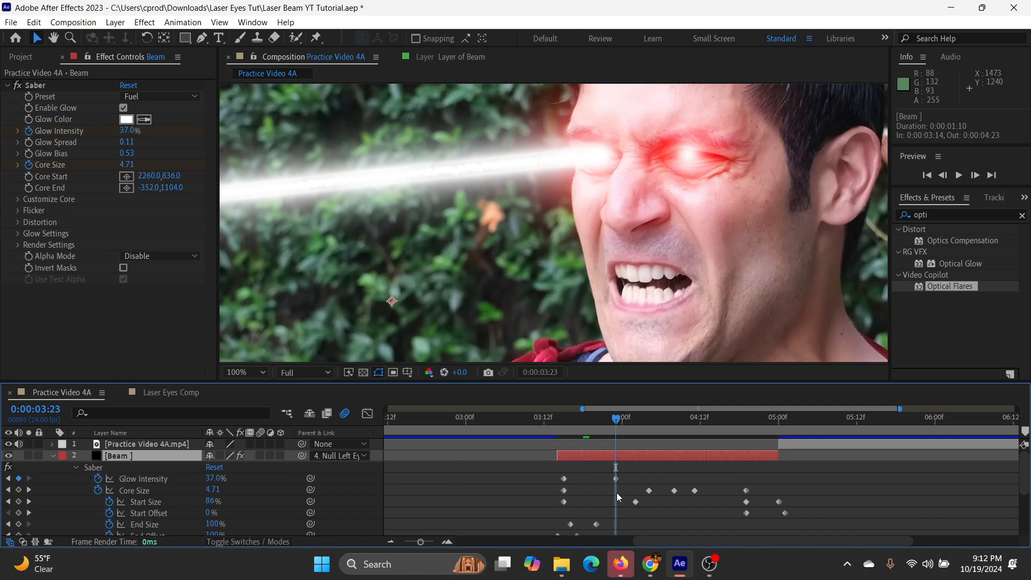
left_click(618, 479)
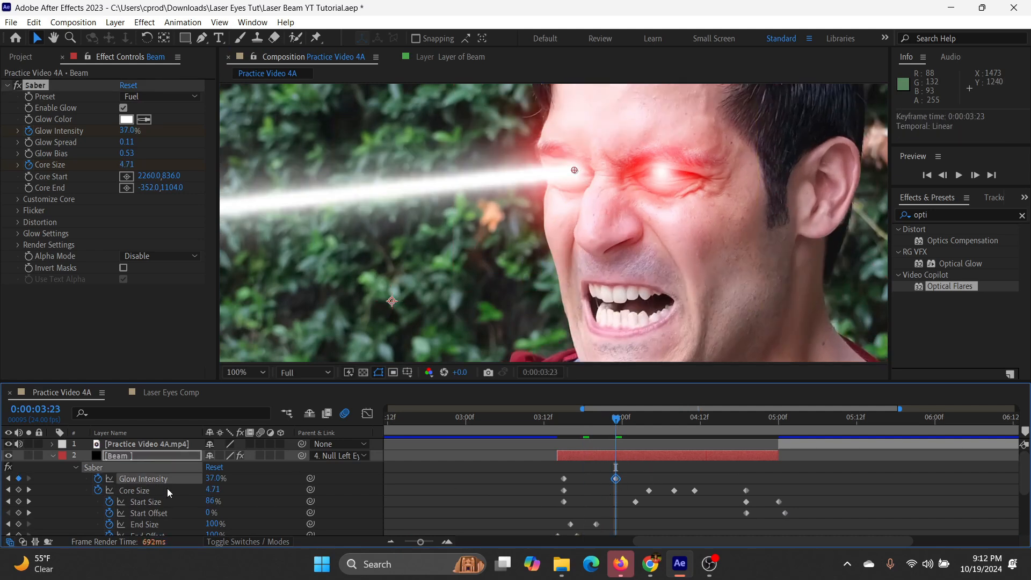
left_click(98, 478)
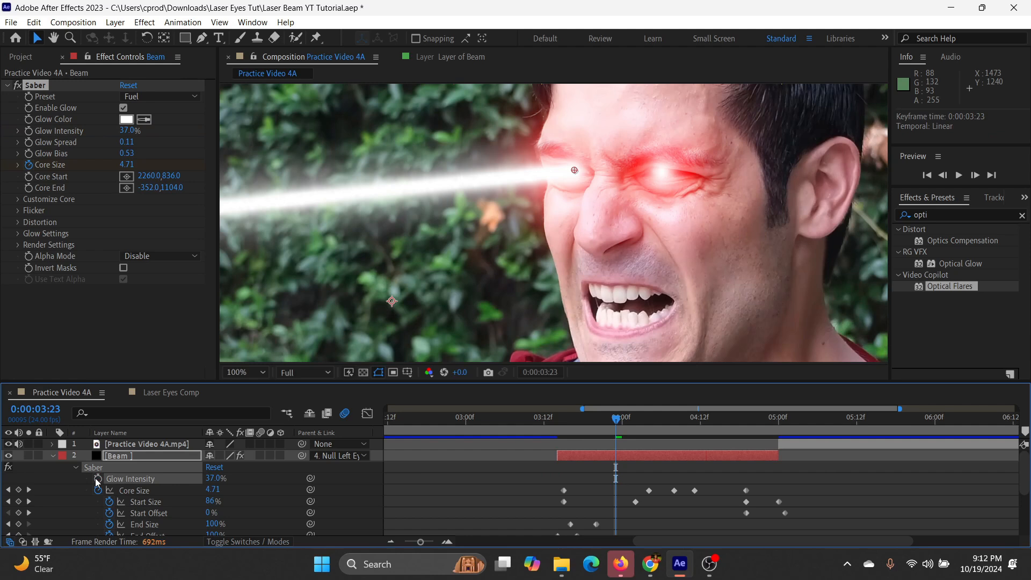
left_click_drag(215, 479, 198, 479)
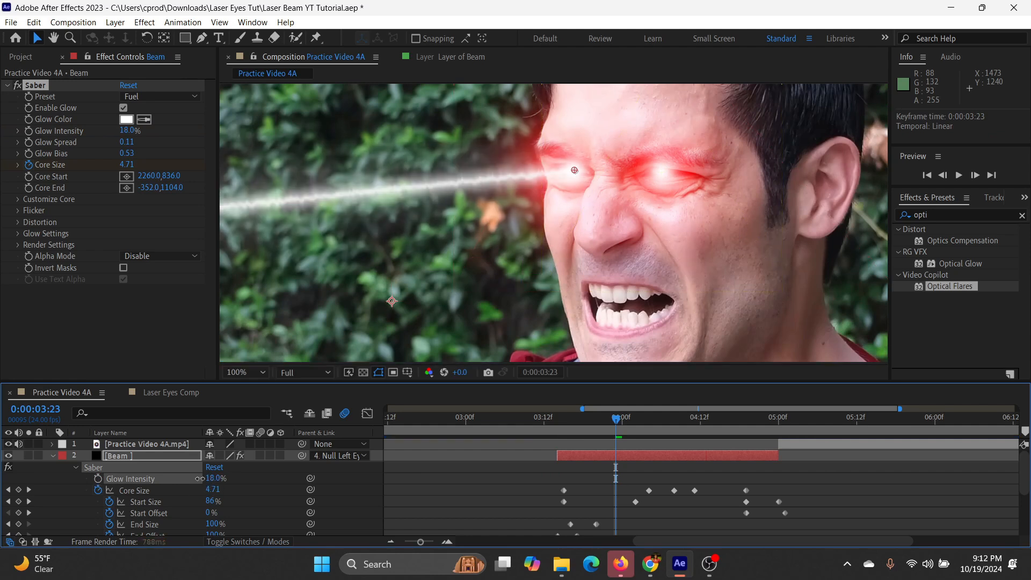
left_click_drag(203, 479, 205, 479)
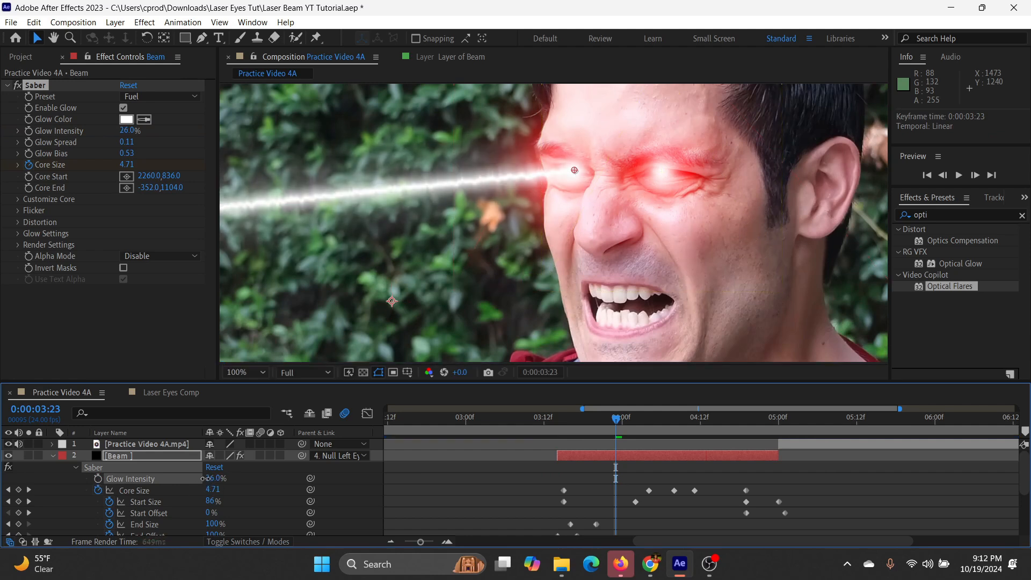
left_click(52, 456)
scroll(570, 307, "down", 2)
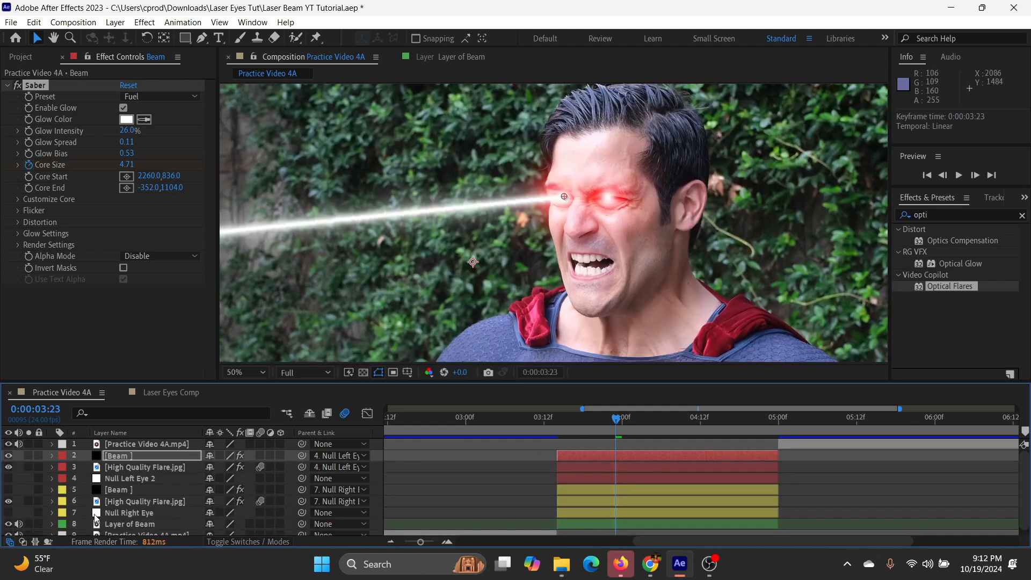
- Toggle the right-eye Beam's visibility on and off to compare the two beams at 0:00:03:23
left_click(8, 490)
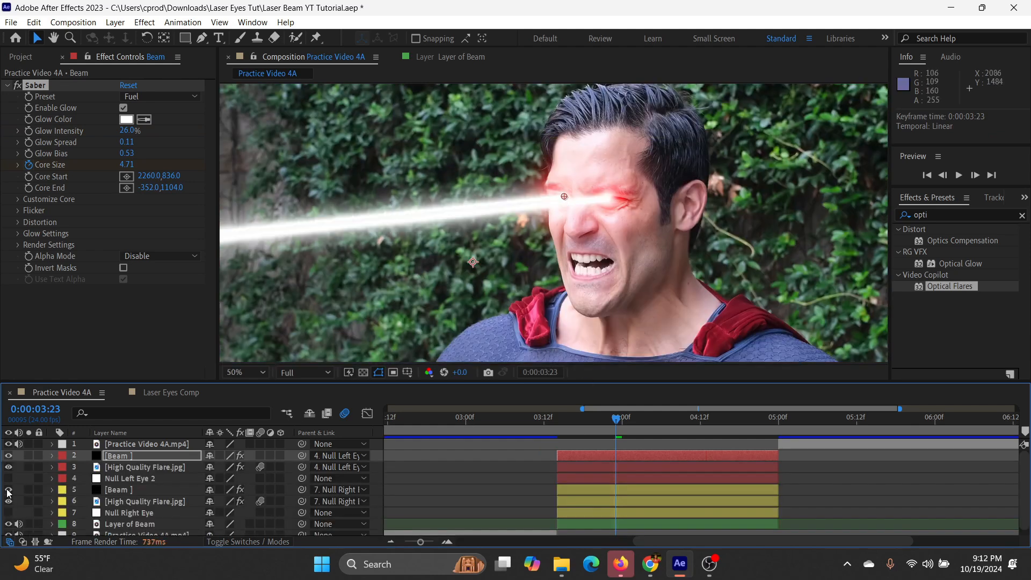
left_click(8, 491)
left_click(9, 490)
left_click(8, 490)
scroll(525, 280, "down", 1)
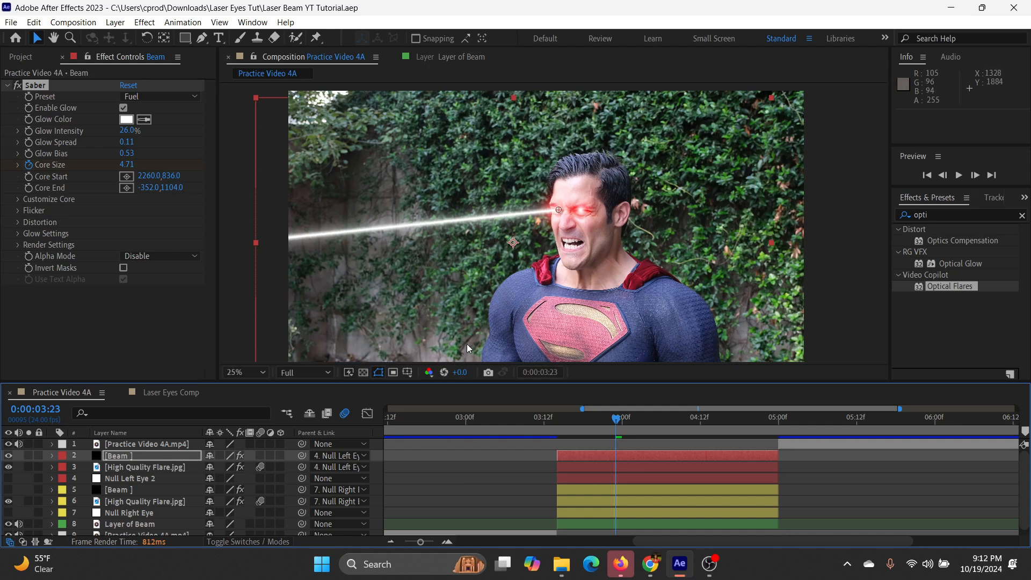
- Make the right-eye Beam visible again and scrub both beams from 0:00:03:14 to 0:00:04:10
left_click(495, 467)
left_click_drag(573, 423, 558, 425)
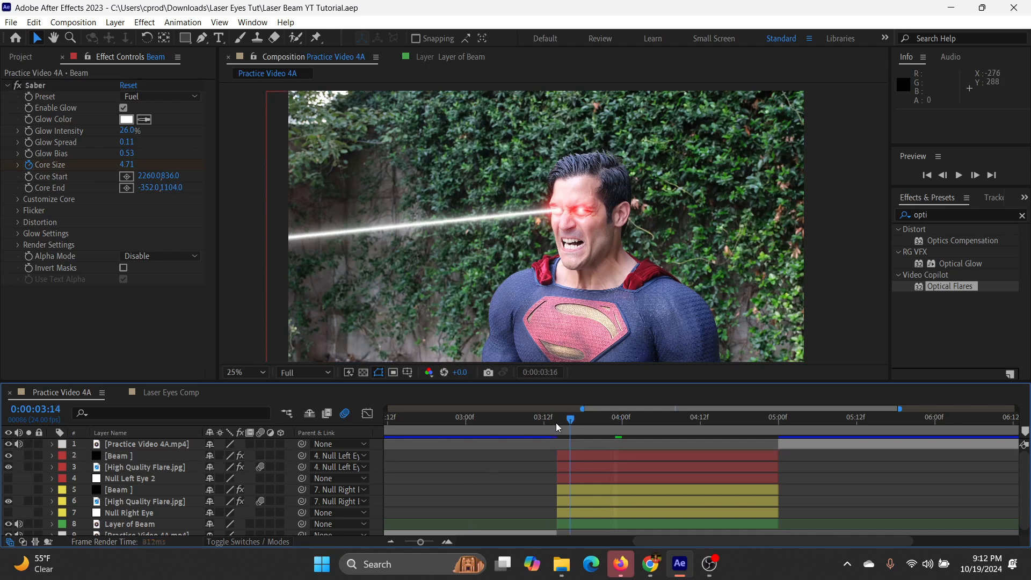
left_click(8, 490)
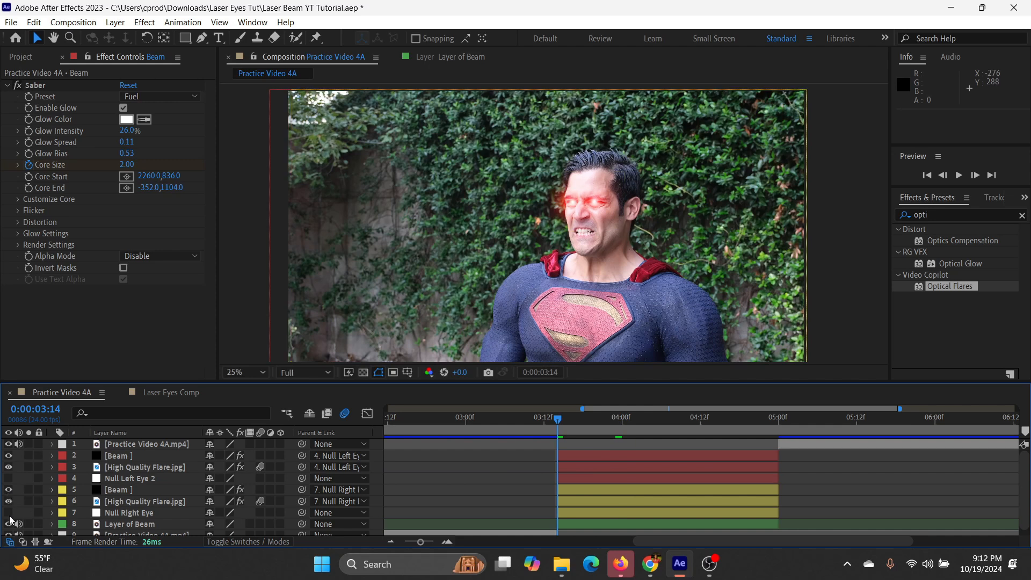
left_click_drag(564, 430, 690, 428)
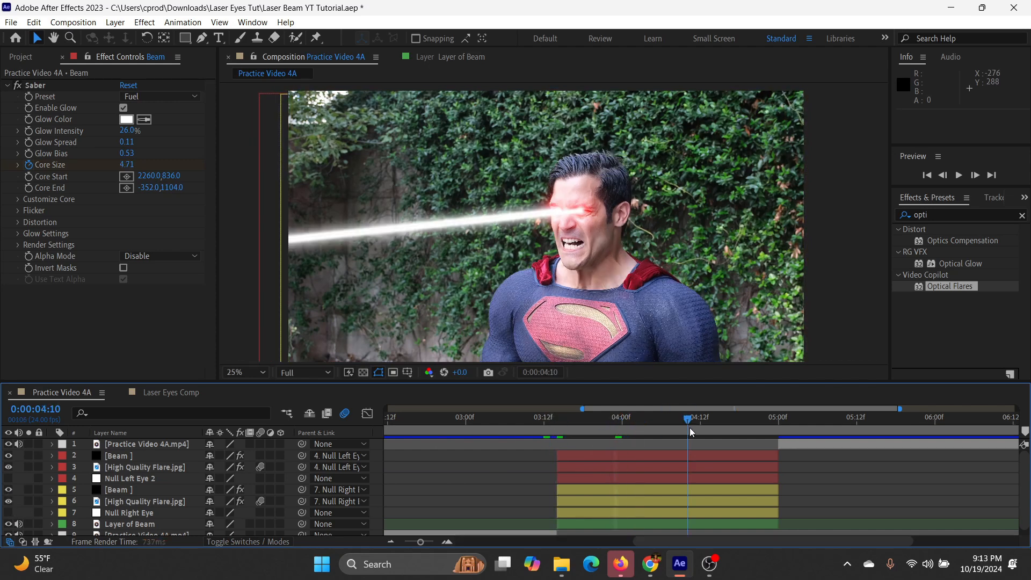
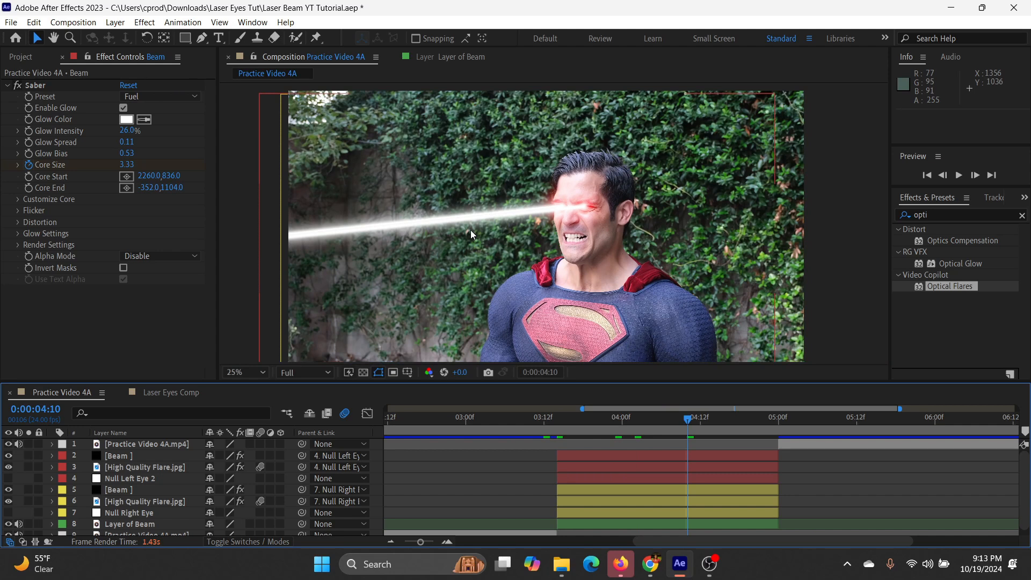
- Lower the preview resolution to Third and return the playhead to the beams' start at 0:00:03:14
left_click(296, 373)
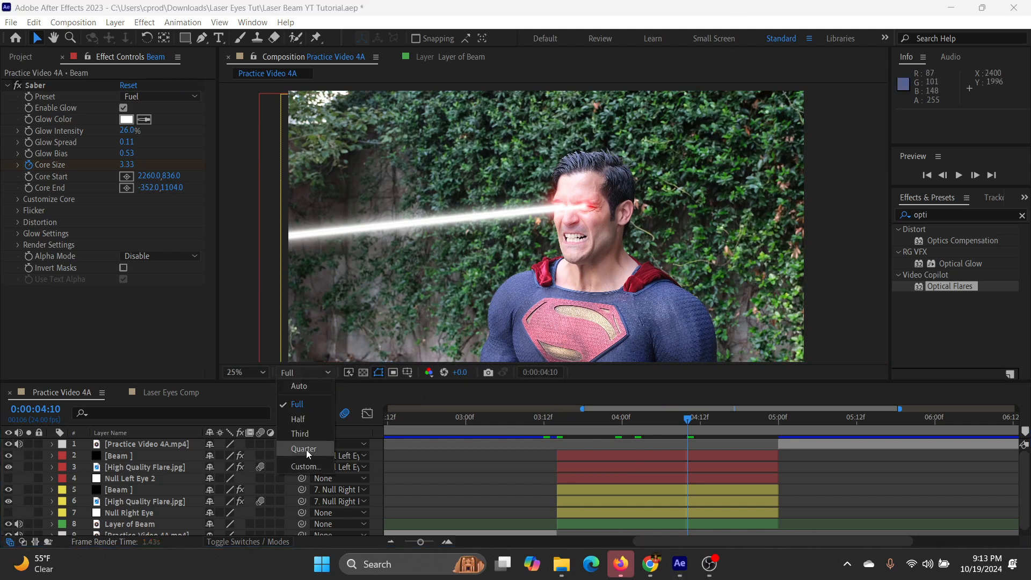
left_click(299, 433)
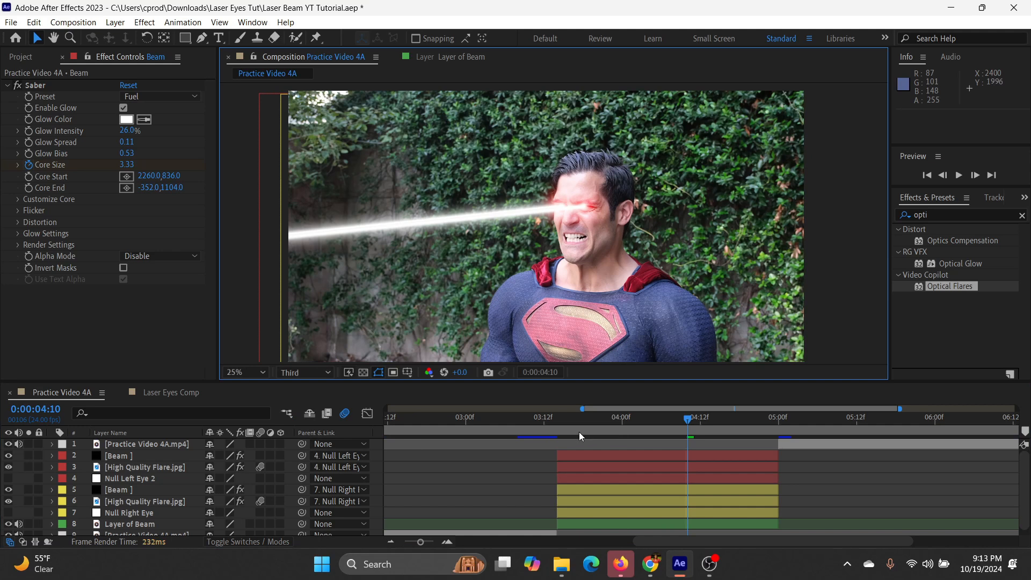
left_click(557, 420)
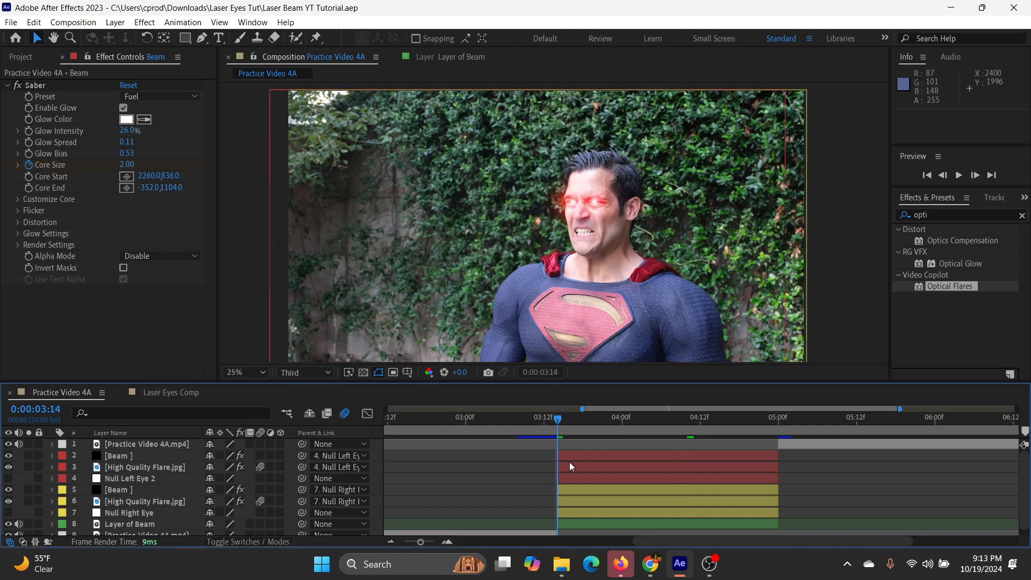
left_click_drag(549, 421, 558, 423)
- Add a new adjustment layer directly above the left-eye Beam layer
left_click(142, 459)
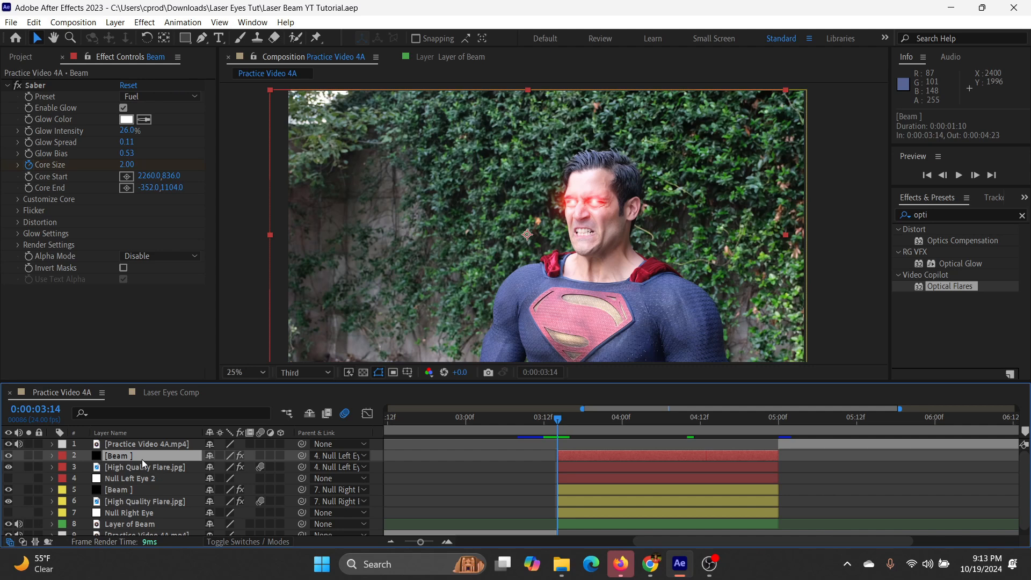
key("ctrl+alt+y")
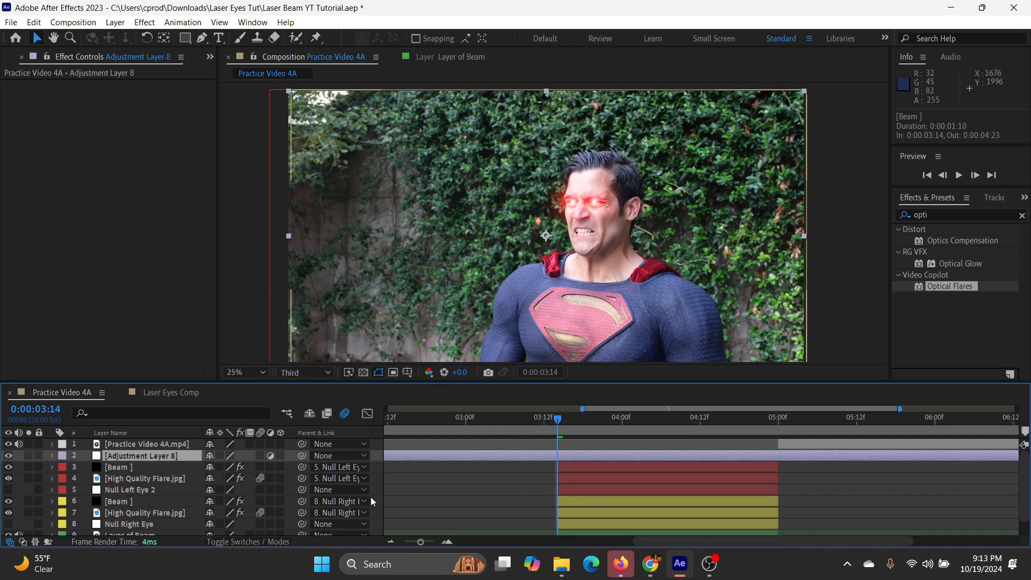
right_click(380, 466)
mouse_move(466, 316)
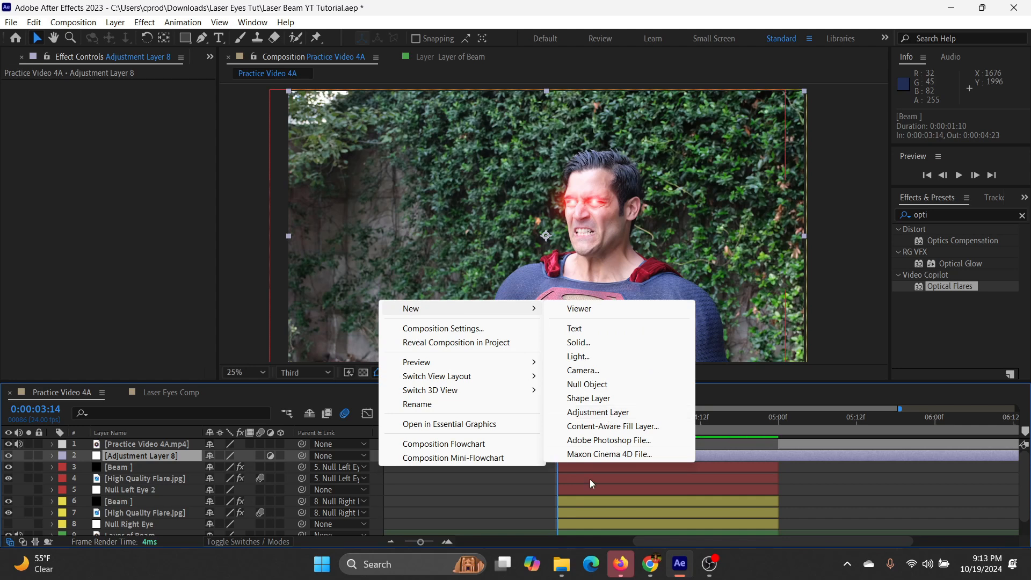
left_click(506, 501)
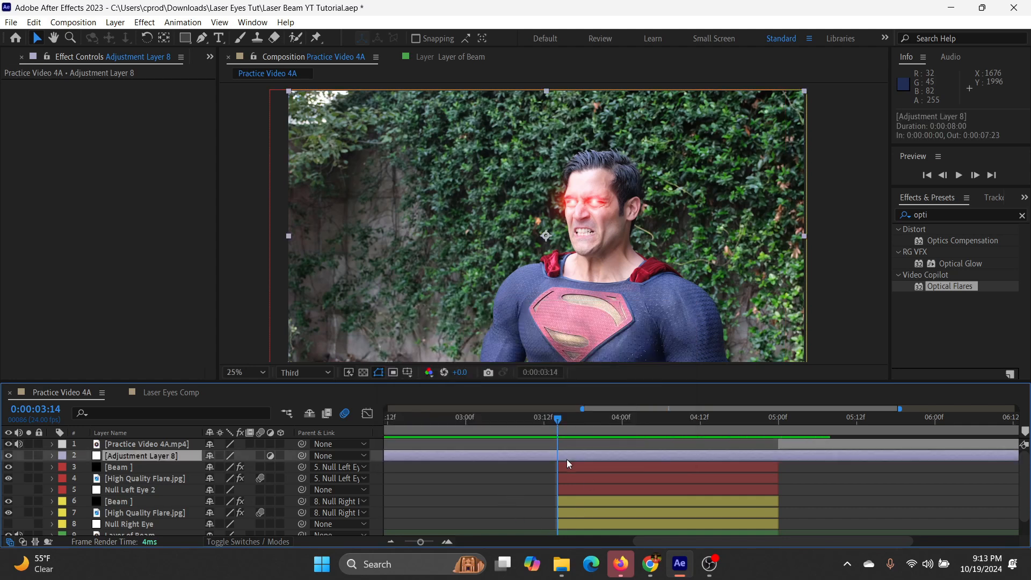
- Split the adjustment layer at 0:00:03:14 and 0:00:05:00 and delete the outer pieces so it spans only the beams
key("ctrl+shift+d")
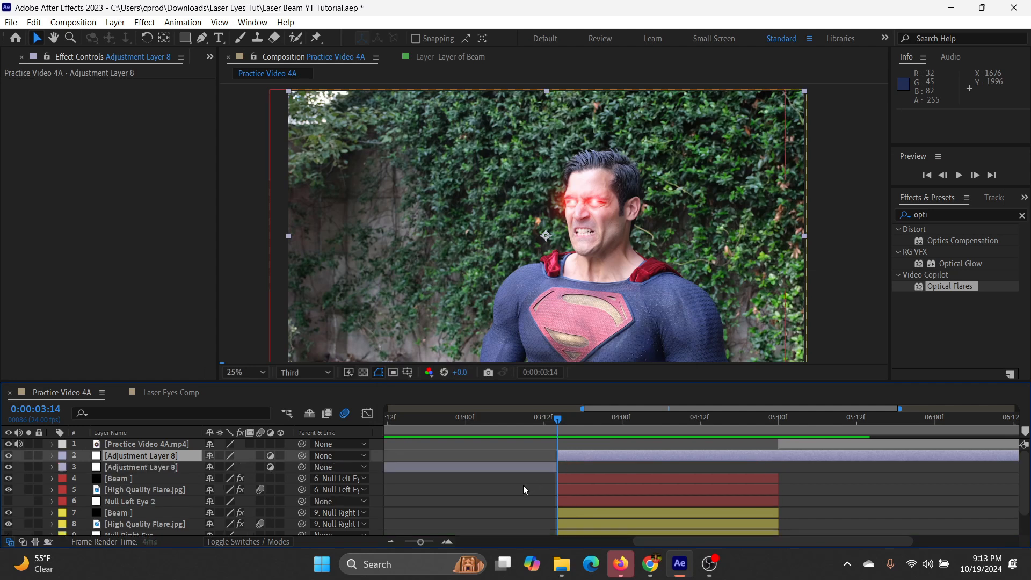
left_click(524, 469)
key("Delete")
left_click(778, 415)
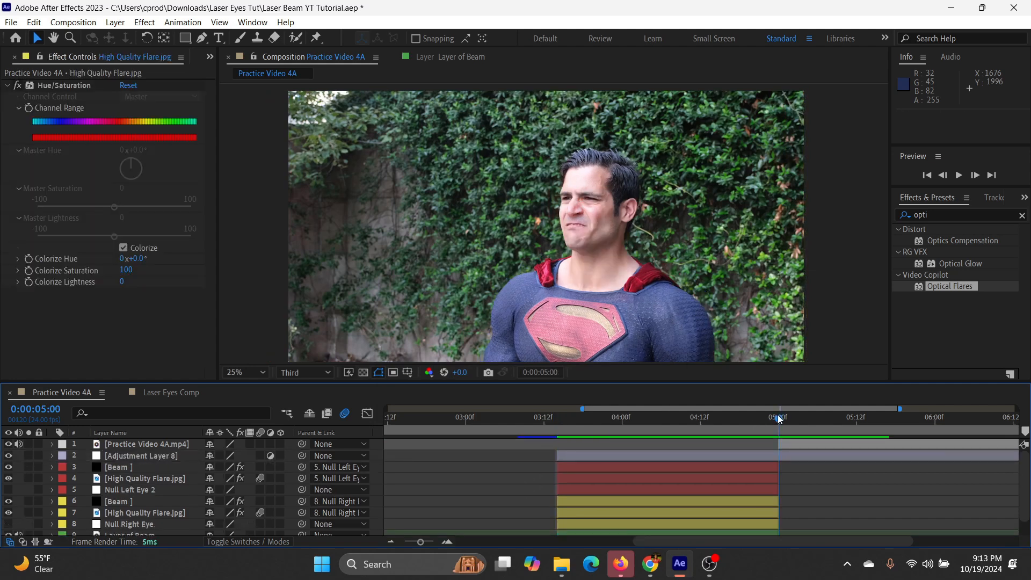
left_click(787, 458)
key("ctrl+shift+d")
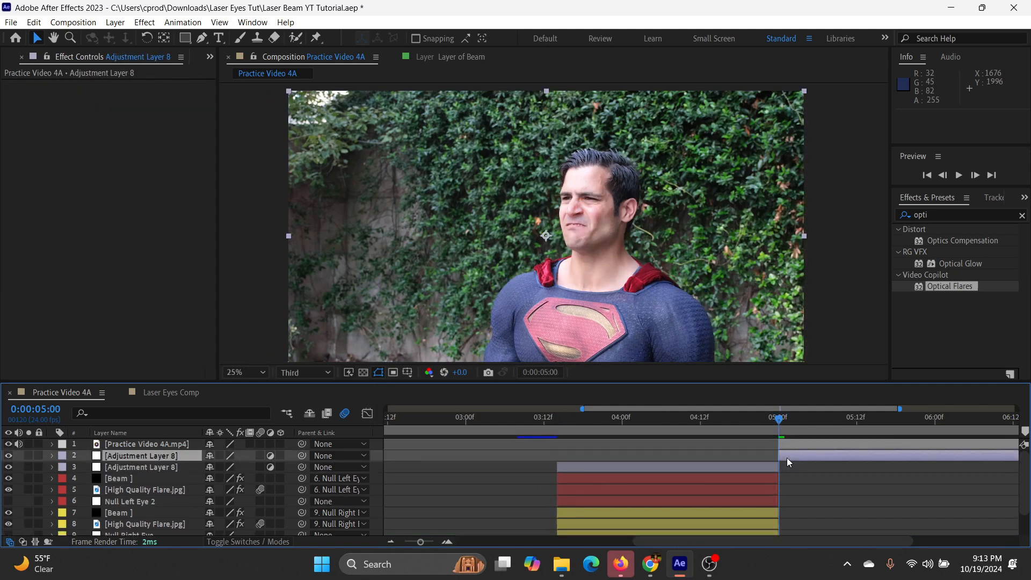
key("Delete")
- Rename the trimmed adjustment layer as Glow
left_click_drag(677, 429, 611, 456)
left_click(611, 458)
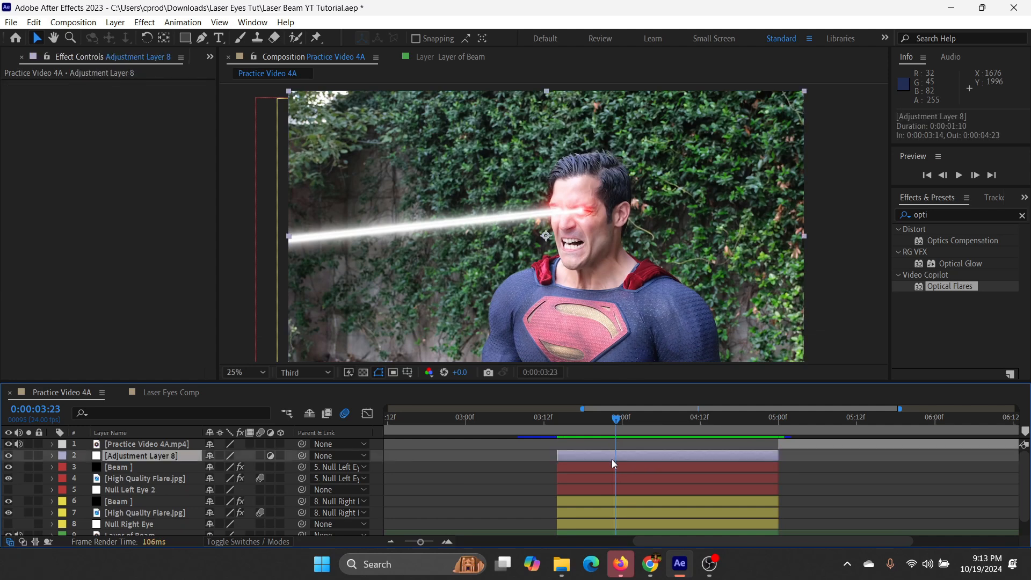
key("Return")
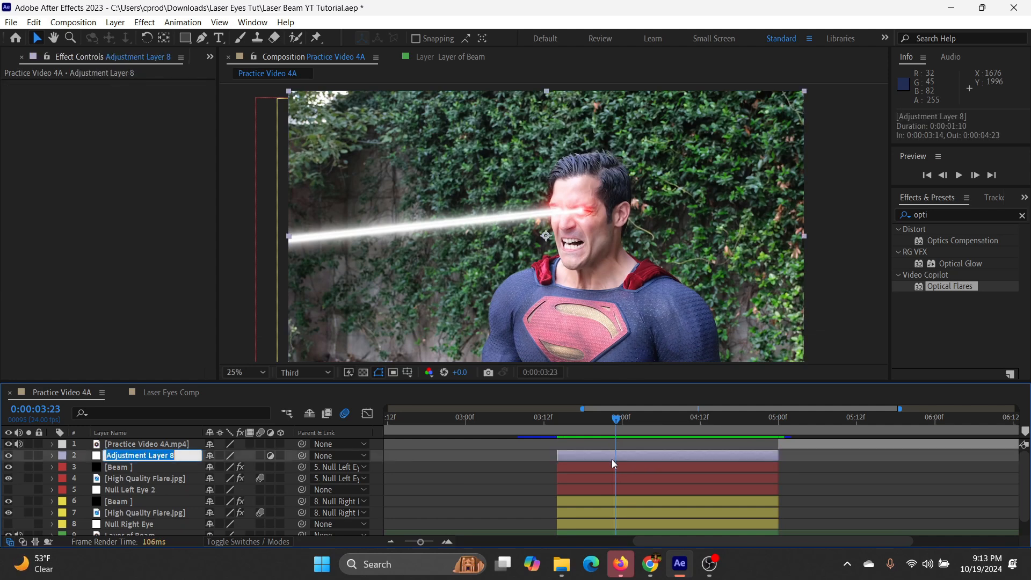
type("Glow")
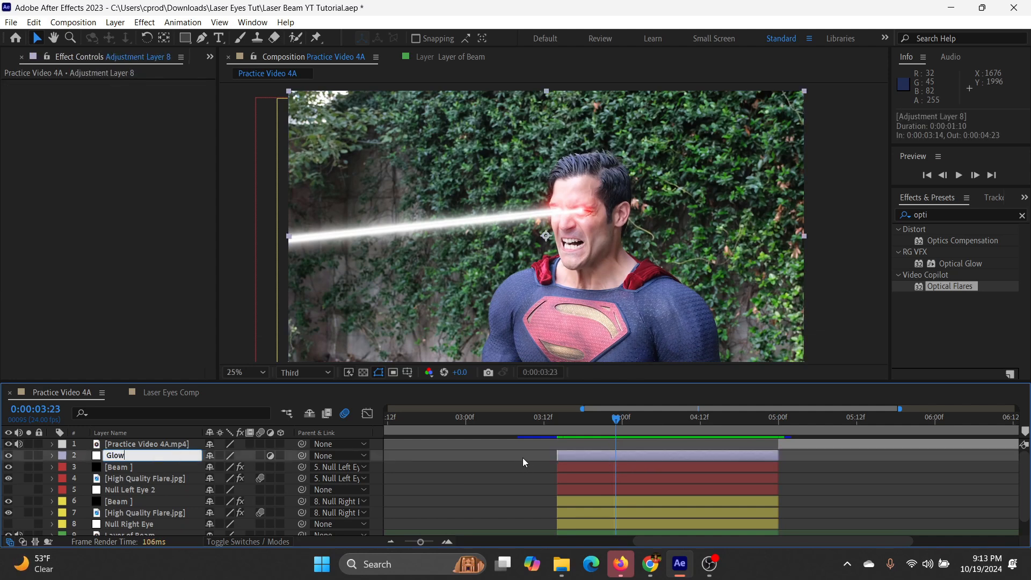
left_click(524, 458)
- At 0:00:04:04, start a Pen tool mask on the Glow layer with points just above Superman's glowing eyes
left_click_drag(630, 427, 646, 441)
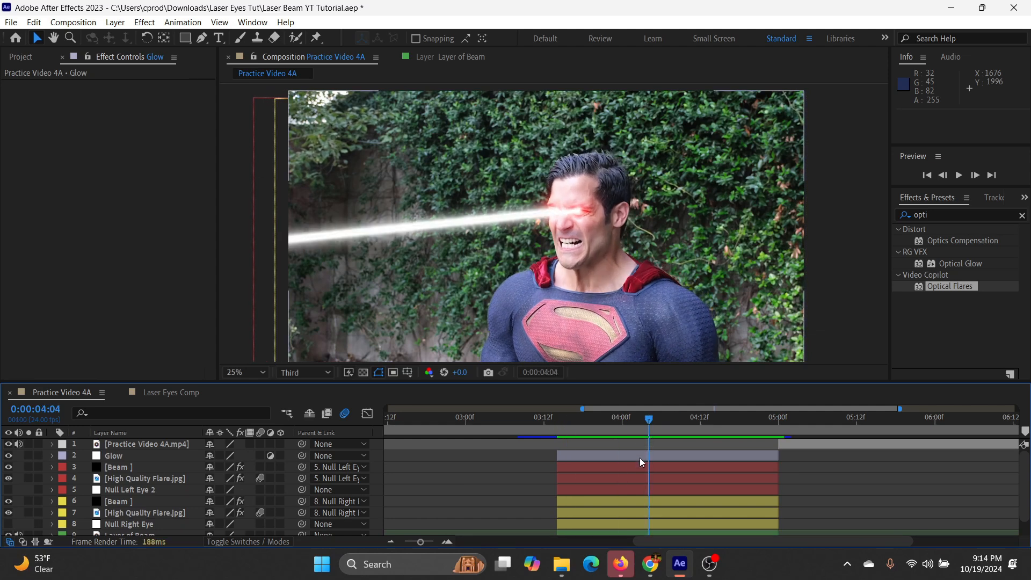
left_click(639, 459)
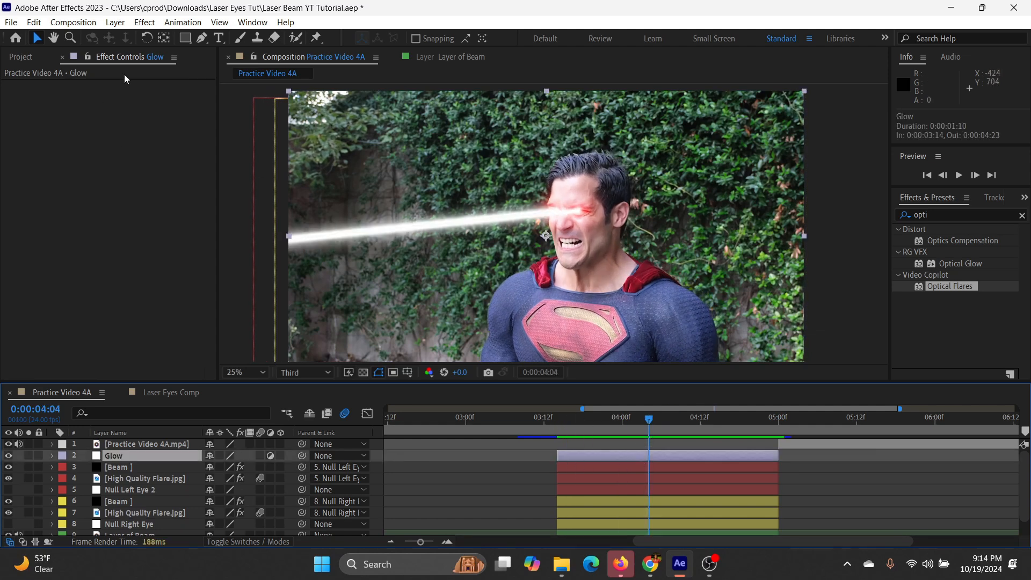
left_click(201, 40)
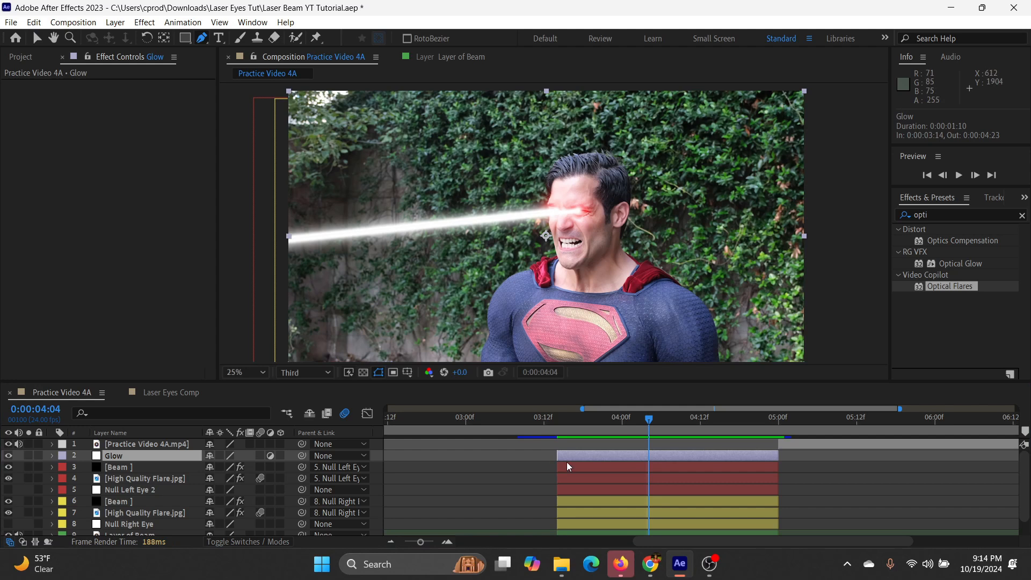
left_click(594, 201)
left_click(542, 197)
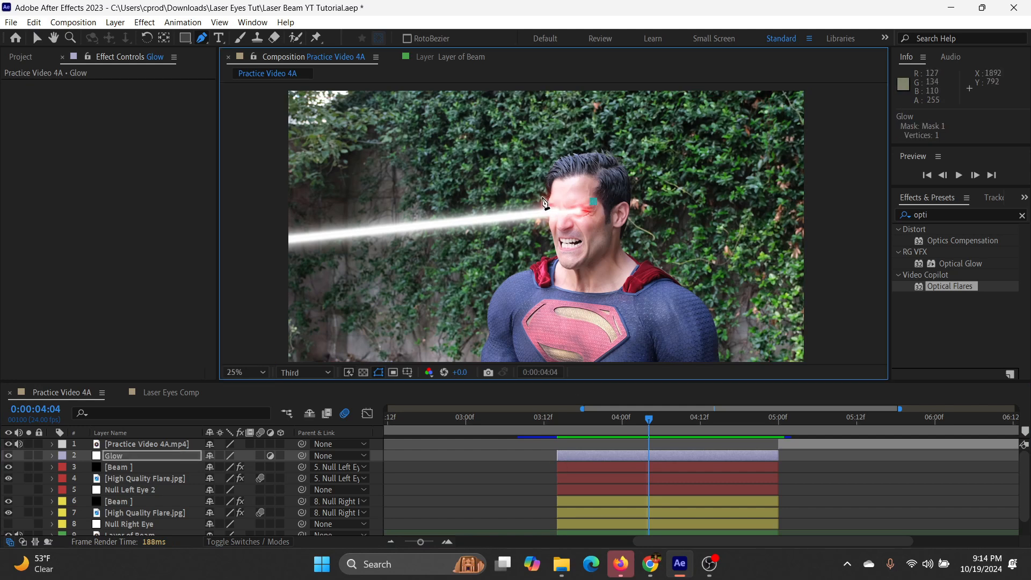
- Draw a closed Pen mask on the Glow layer around the laser beam, from the eyes to beyond the frame edge
left_click_drag(389, 212, 321, 220)
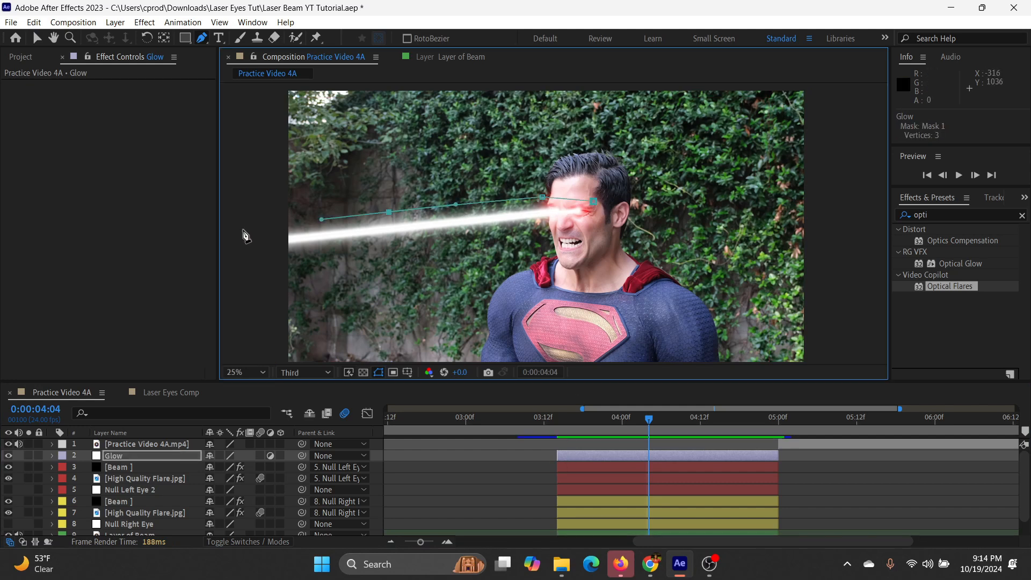
mouse_move(217, 237)
left_mouse_down()
mouse_move(209, 239)
mouse_move(270, 261)
mouse_move(357, 243)
left_mouse_up()
left_click(242, 231)
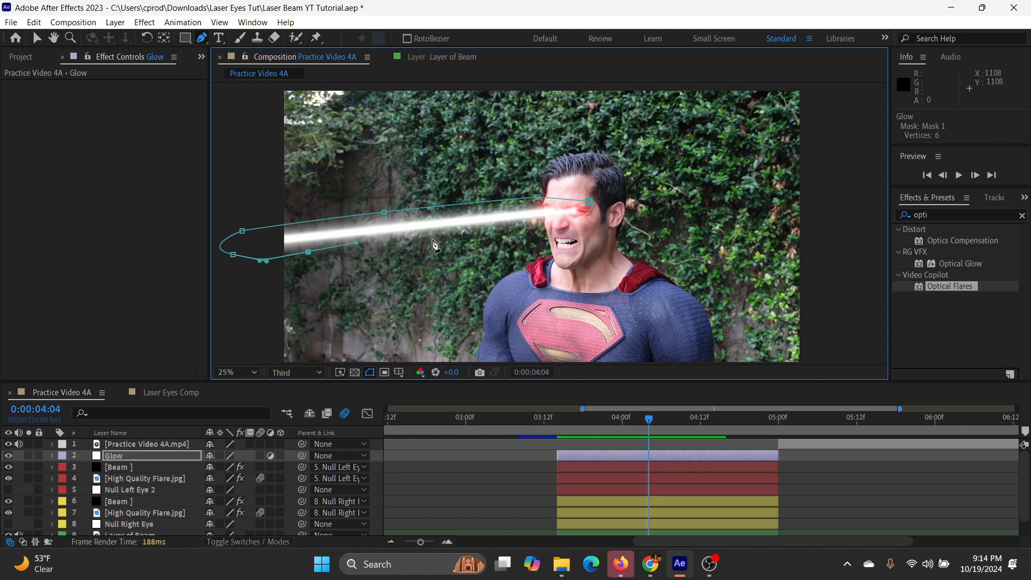
left_click_drag(511, 235, 540, 233)
left_click(590, 202)
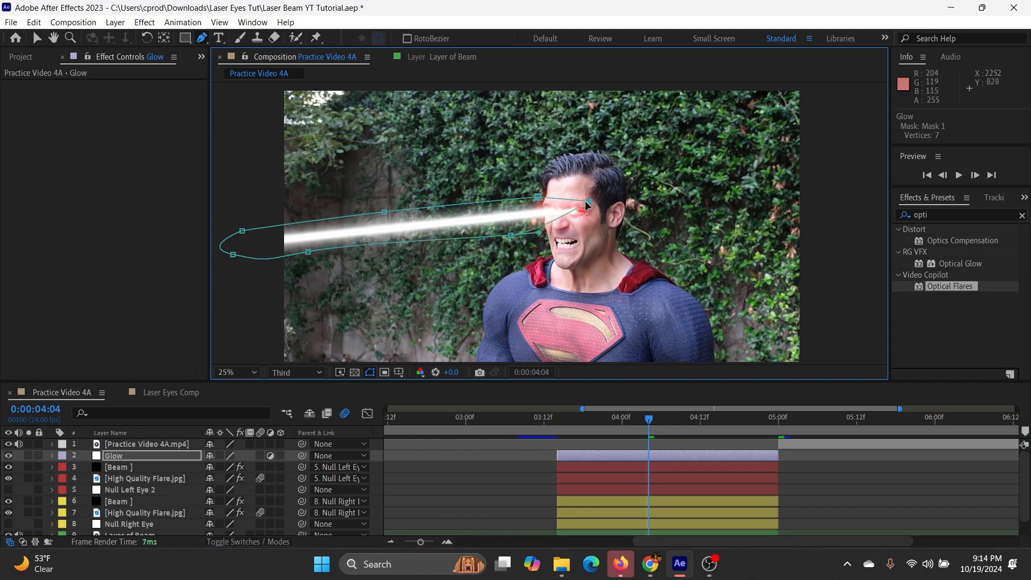
left_click(35, 42)
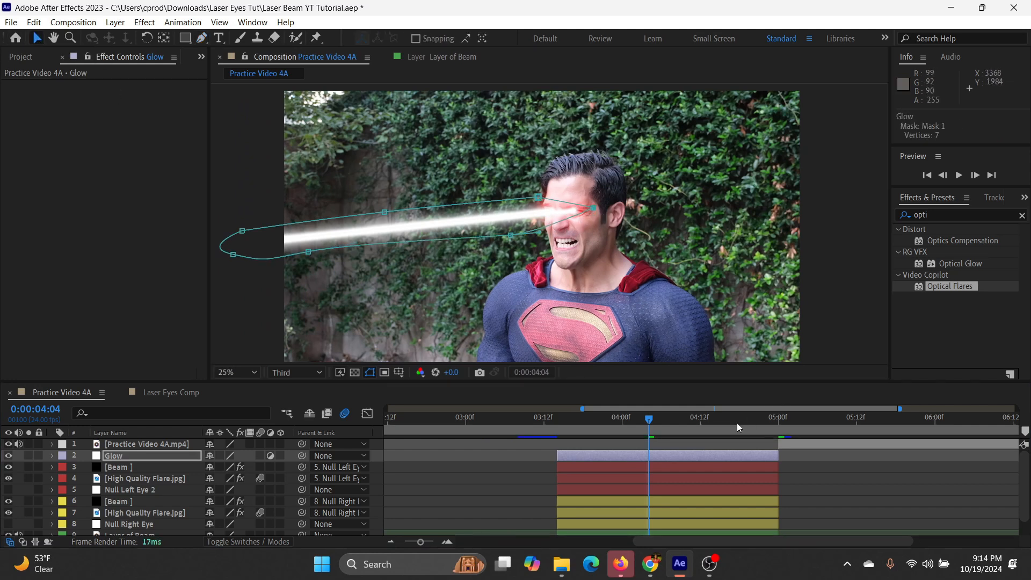
- Start keyframing the Glow layer's Mask Path with the mask surrounding the full-length beam
key("m")
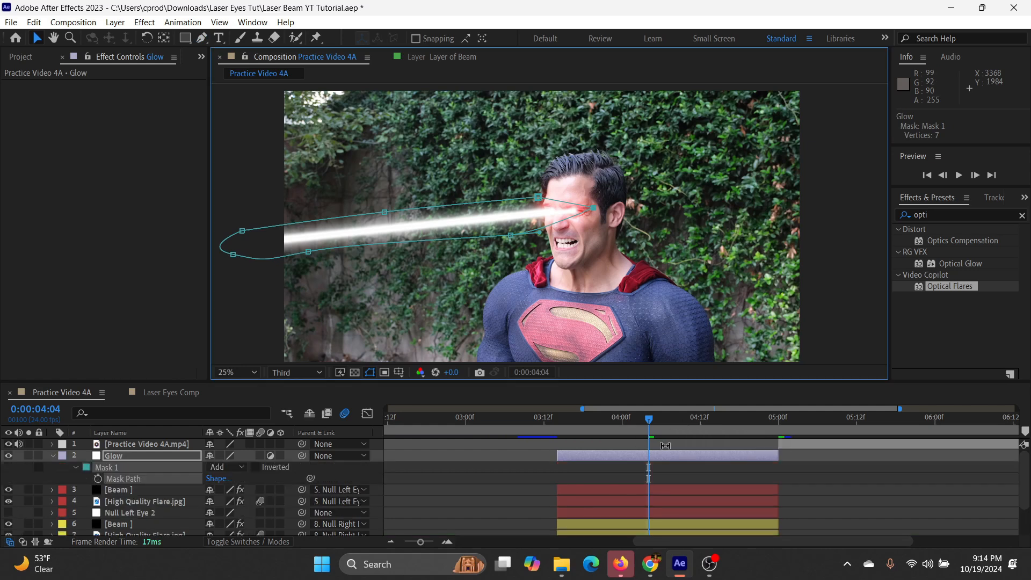
left_click_drag(644, 424, 559, 427)
left_click(98, 479)
- At 0:00:03:14, pull the lower vertices of the Glow mask in close to the face
left_click(496, 239)
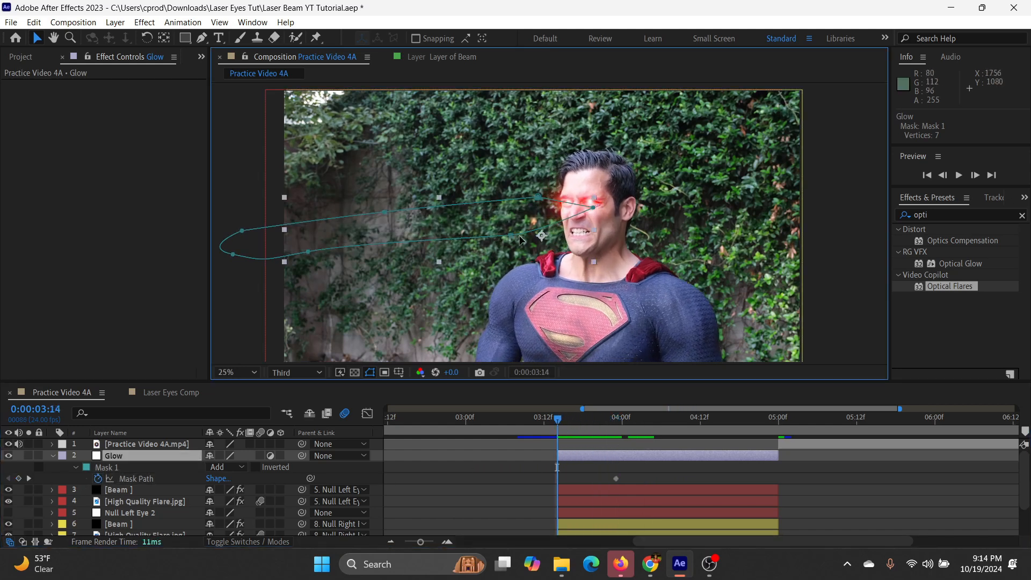
left_click_drag(511, 236, 589, 216)
left_click_drag(308, 252, 551, 214)
left_click_drag(233, 254, 535, 217)
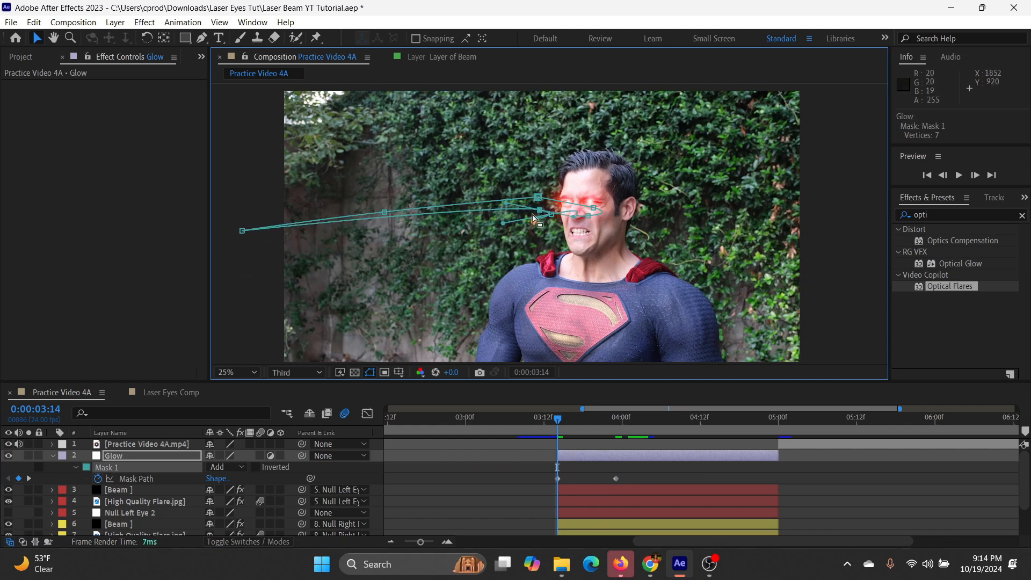
- Change the outline color of Mask 1 to yellow
left_click(87, 468)
left_click_drag(233, 451, 233, 485)
left_click(335, 340)
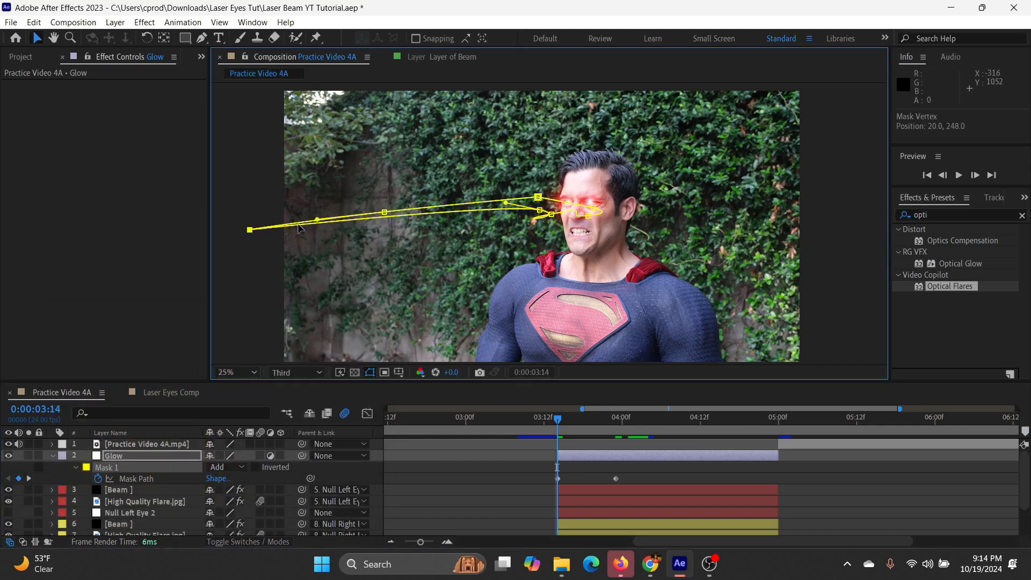
- Pull the remaining far vertices of the Glow mask in to the eyes at 0:00:03:14 and check the mask animation
left_click_drag(242, 231, 318, 219)
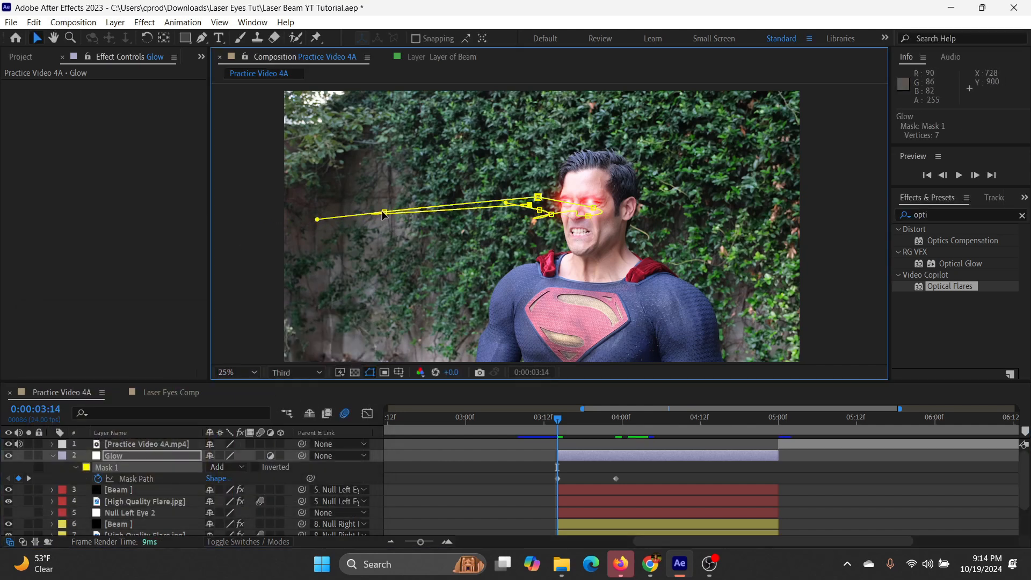
left_click_drag(383, 215, 563, 199)
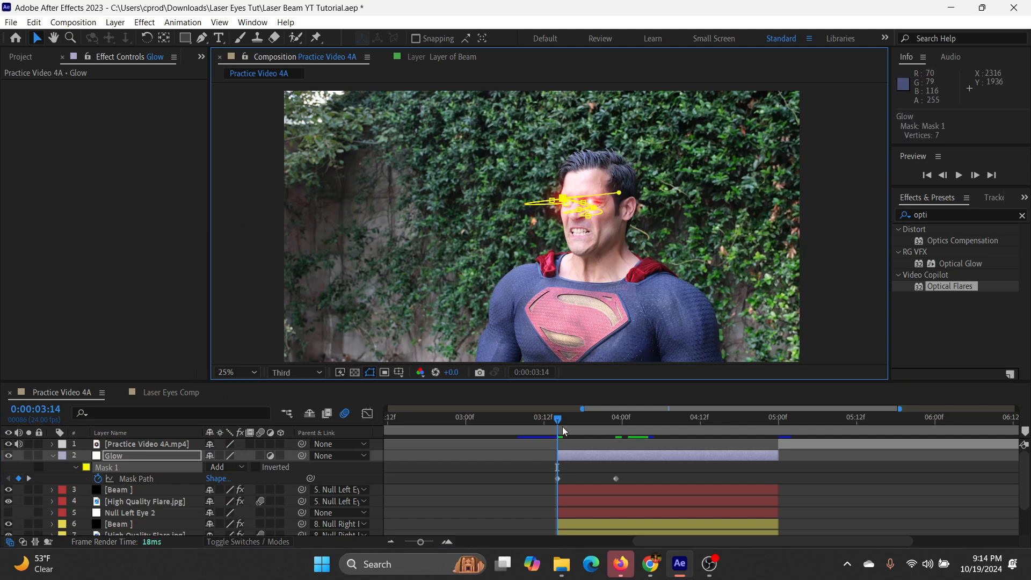
left_click_drag(562, 426, 624, 431)
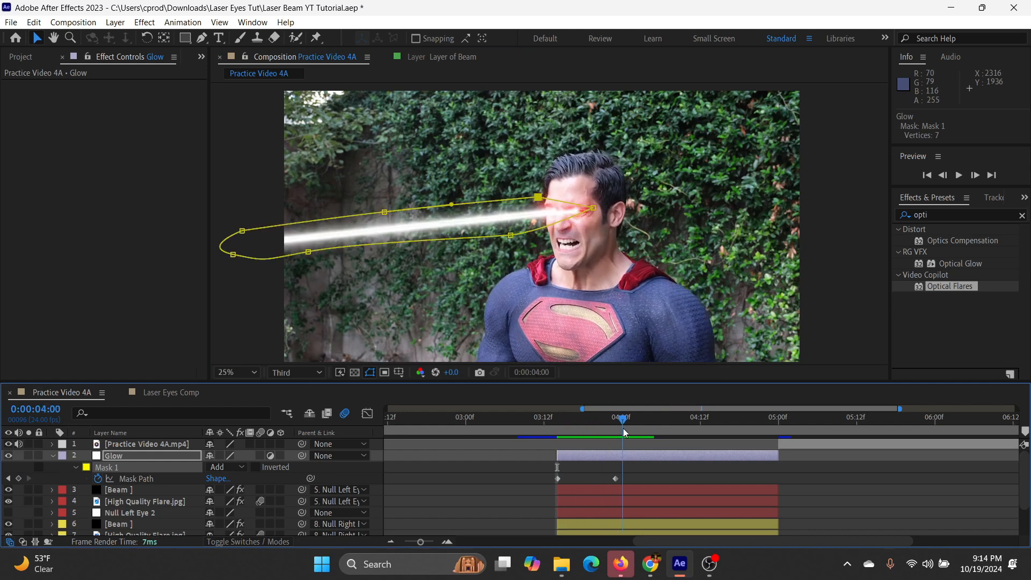
- Move the full-beam Mask Path keyframe to 0:00:03:19 and add a holding keyframe at 0:00:04:19
left_click_drag(615, 478, 590, 482)
left_click_drag(560, 424, 745, 454)
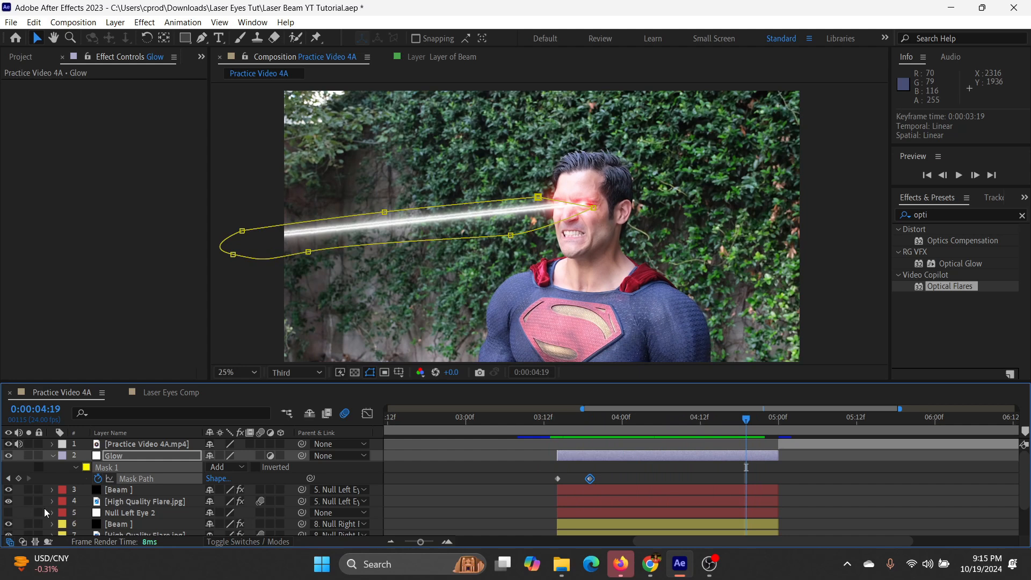
left_click(18, 478)
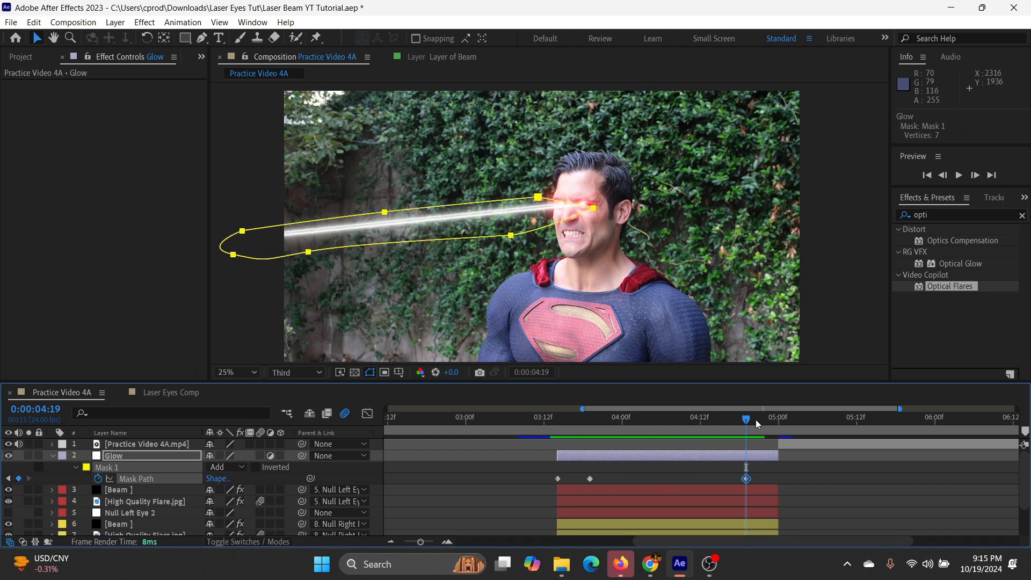
- At 0:00:04:23, shift the whole Glow mask away from the face along the beam, then review the animation
left_click_drag(756, 420, 776, 427)
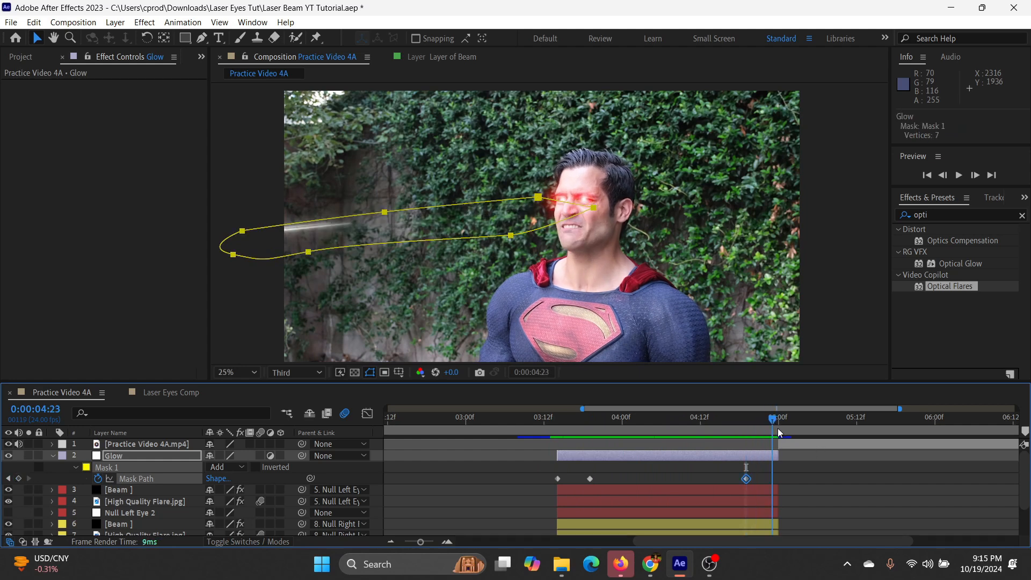
left_click_drag(510, 235, 295, 255)
left_click_drag(774, 424, 632, 452)
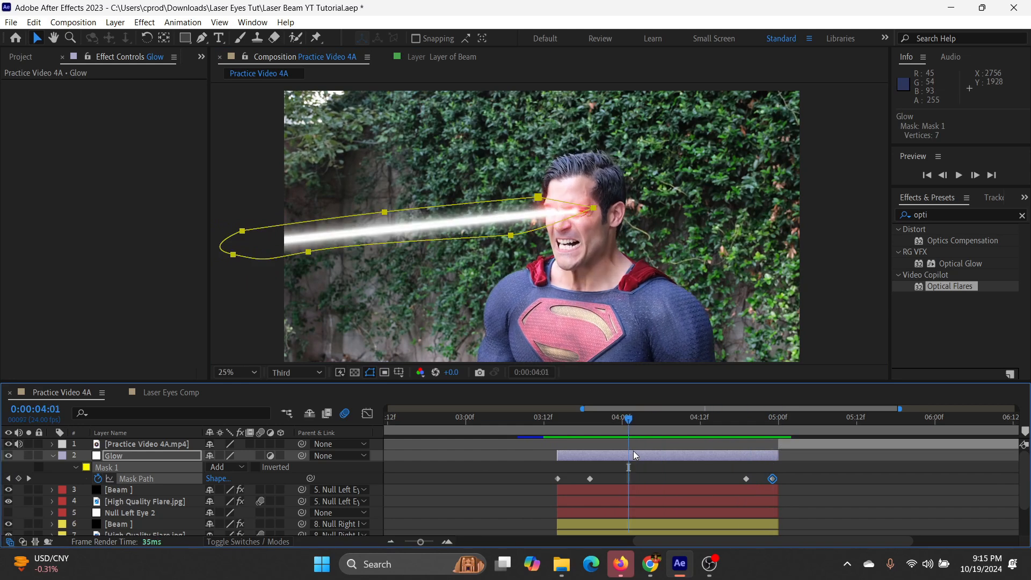
- Find the VC Color Vibrance effect and apply it to the Glow layer
left_click(53, 457)
left_click(904, 216)
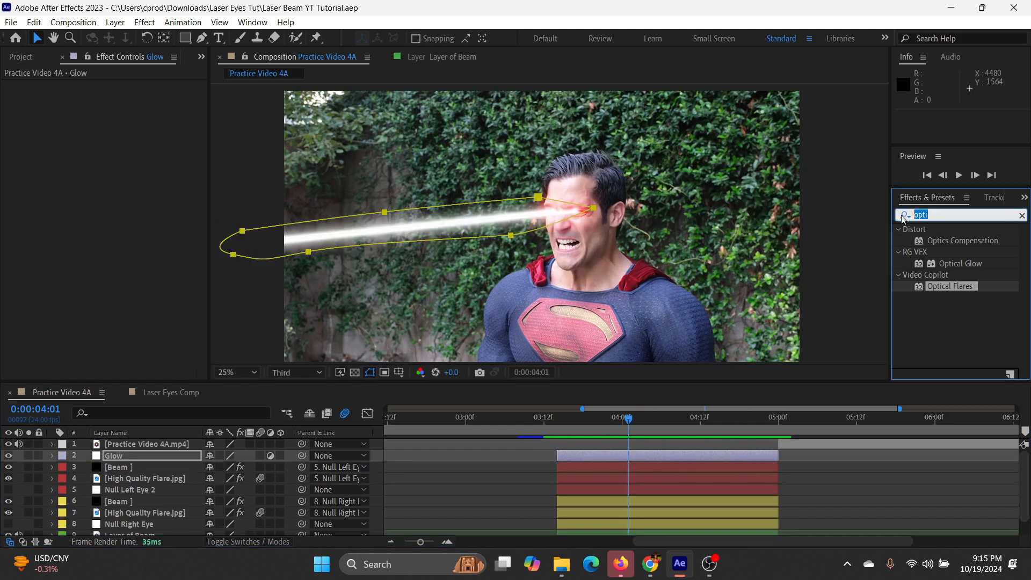
type("colo")
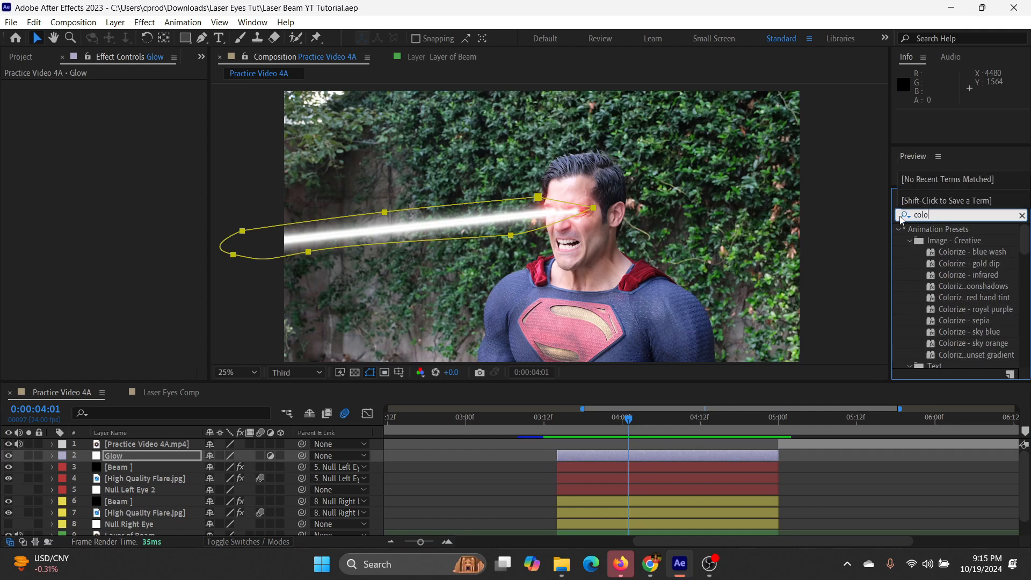
type("r v")
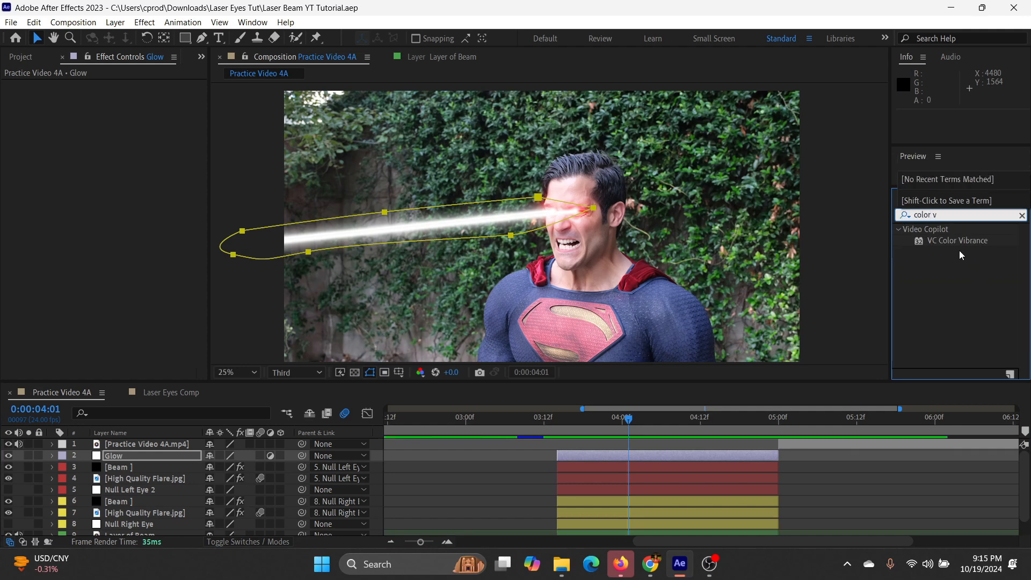
left_click_drag(959, 243, 605, 457)
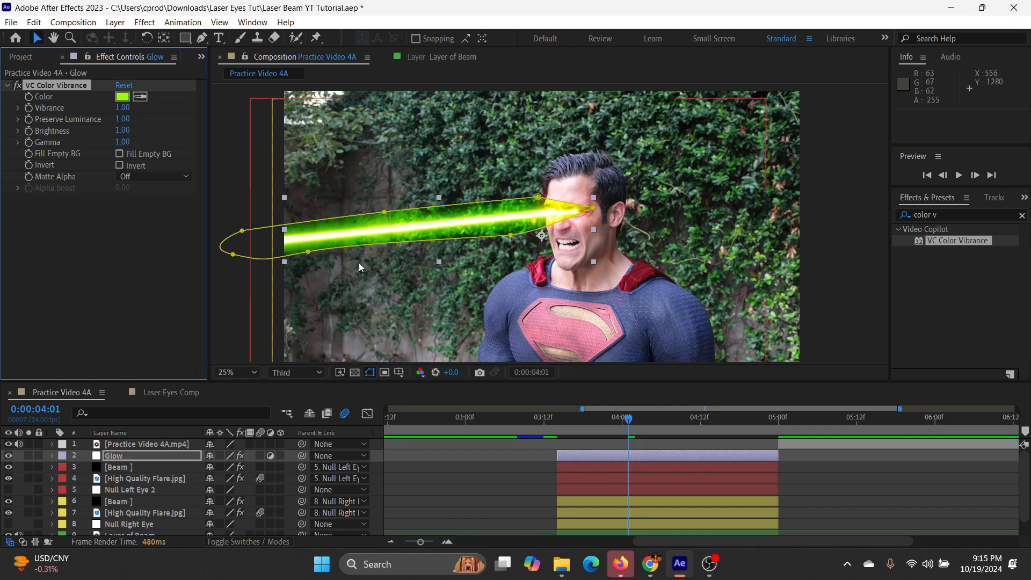
- Set the VC Color Vibrance color to pure red, FF0000
left_click(122, 96)
left_click_drag(229, 353, 233, 327)
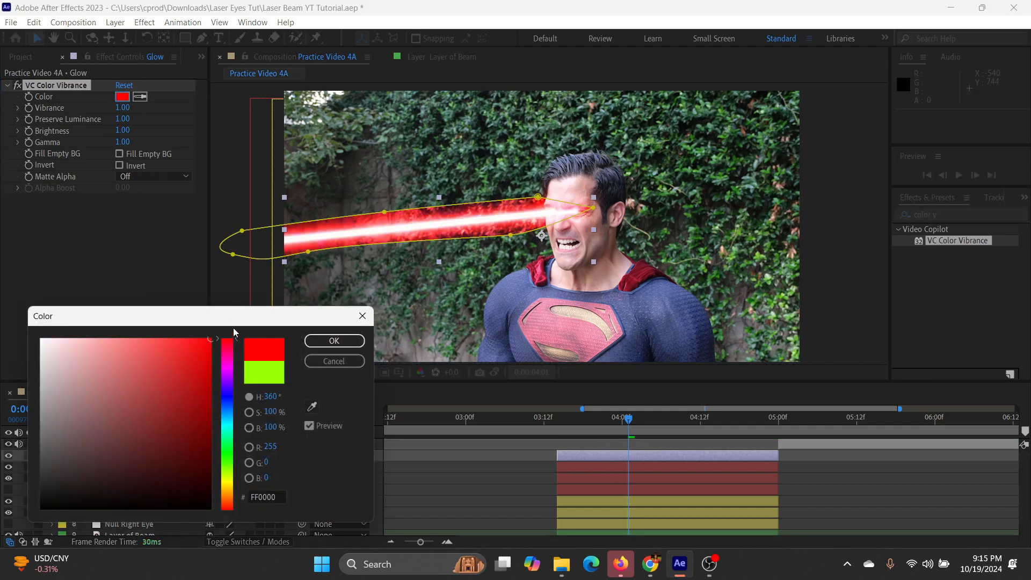
left_click(333, 345)
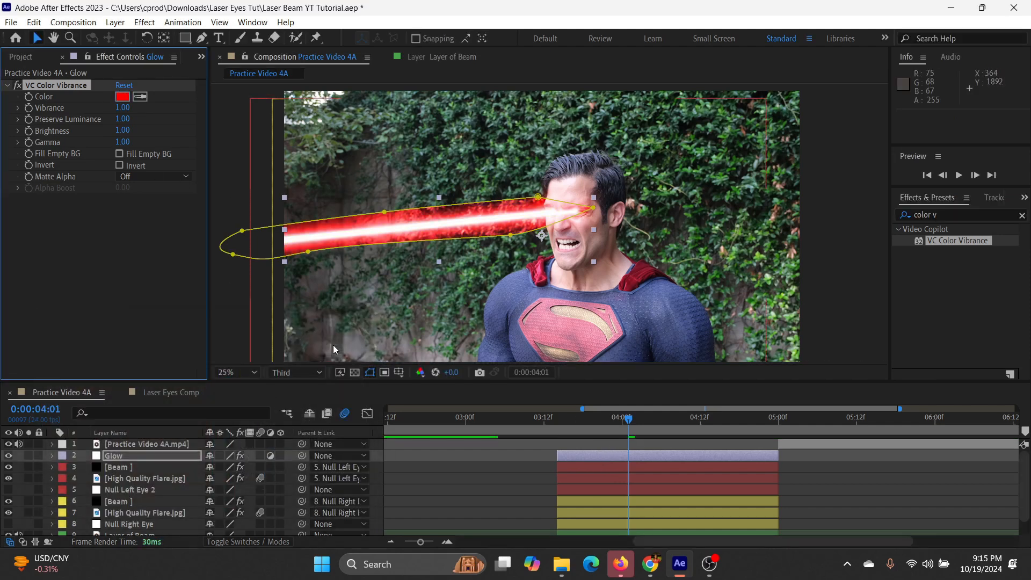
- Reveal the Glow layer's Mask Feather, raise it to 312 pixels and preview the softened beam glow
left_click(599, 458)
key("f")
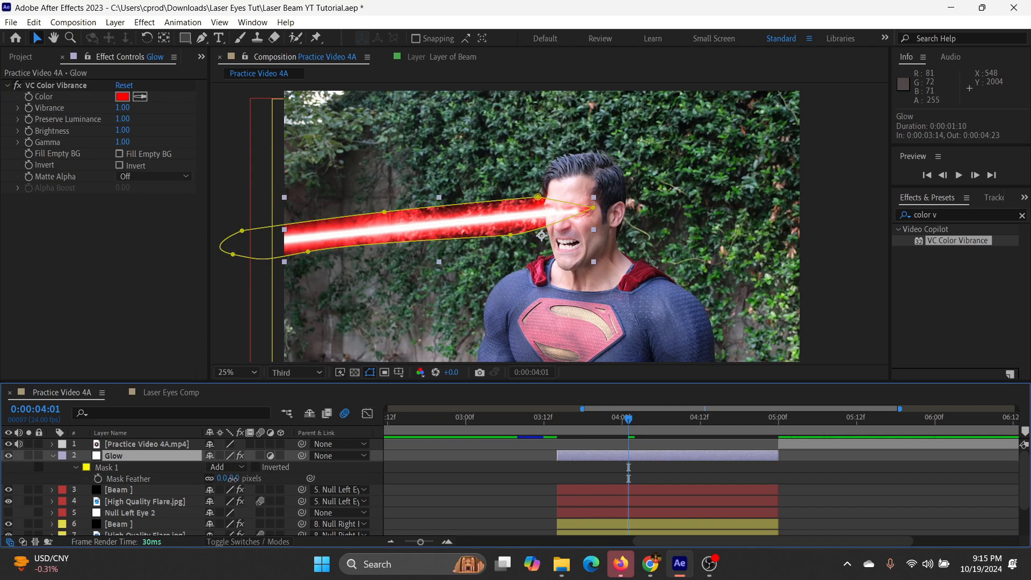
left_click_drag(301, 479, 363, 478)
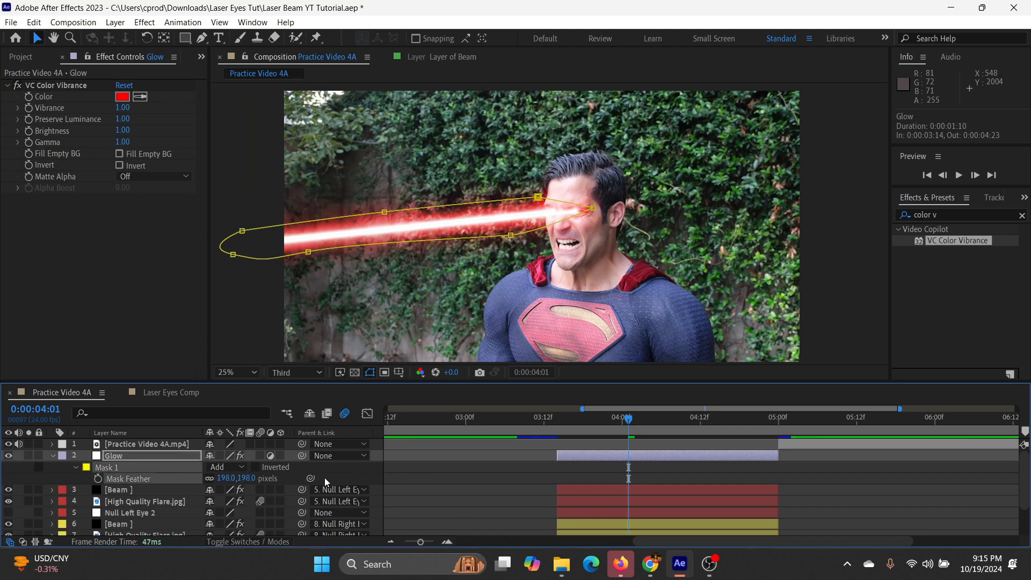
left_click(344, 468)
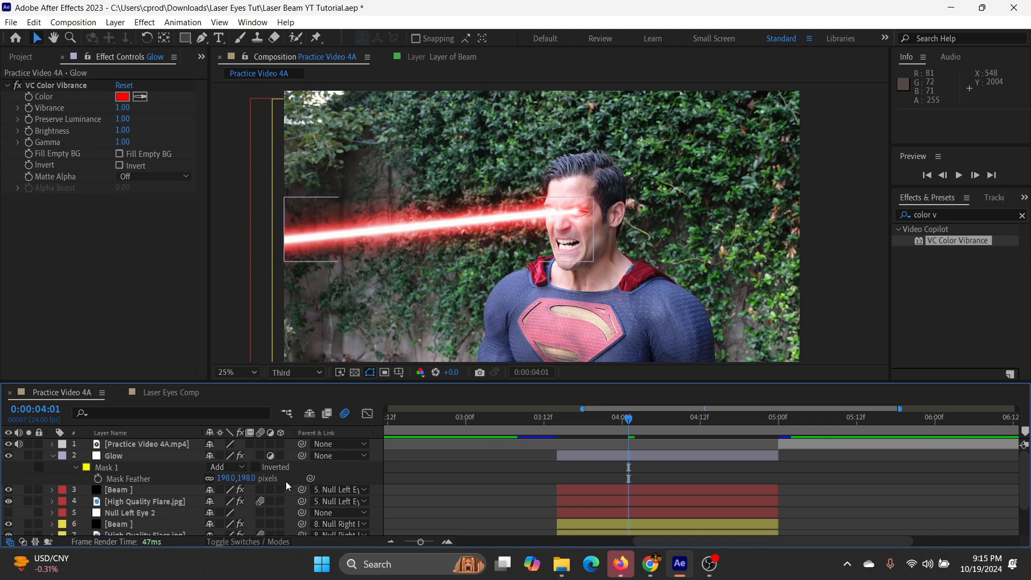
left_click_drag(240, 478, 299, 477)
left_click(331, 476)
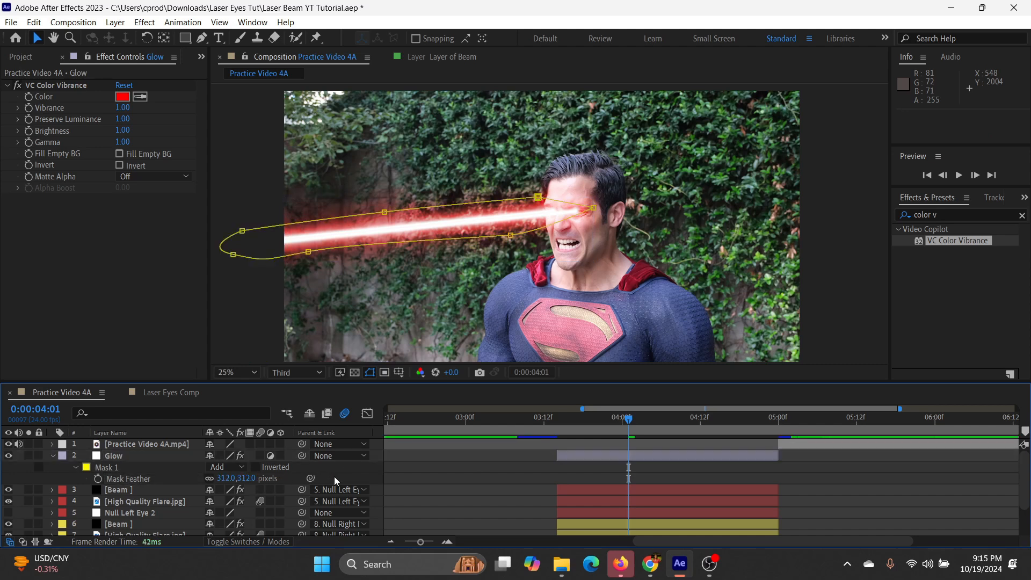
left_click_drag(611, 430, 685, 430)
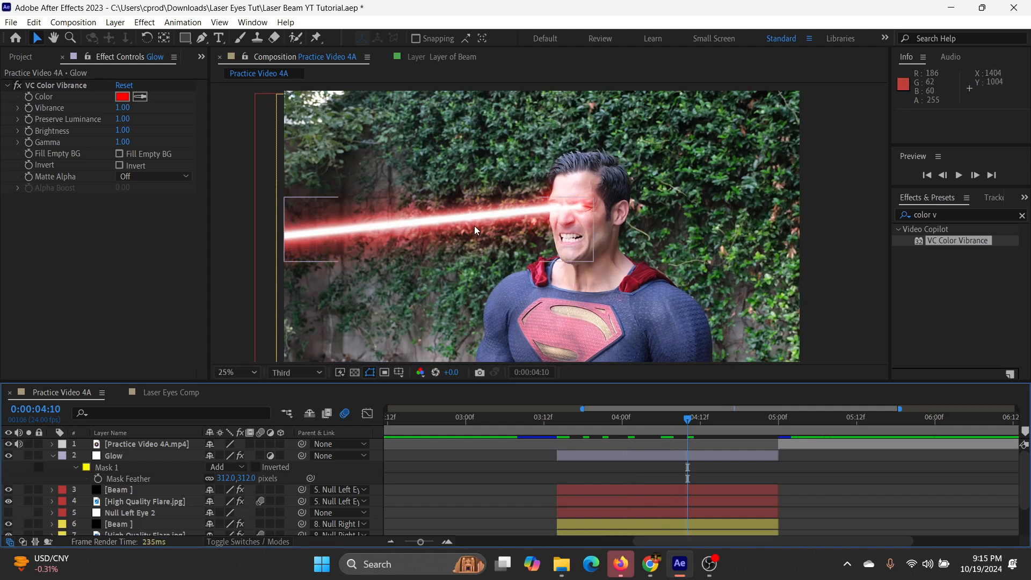
- Set the glow's Vibrance to 2.00 and Preserve Luminance to 0.93
left_click_drag(125, 107, 166, 107)
left_click_drag(280, 107, 220, 113)
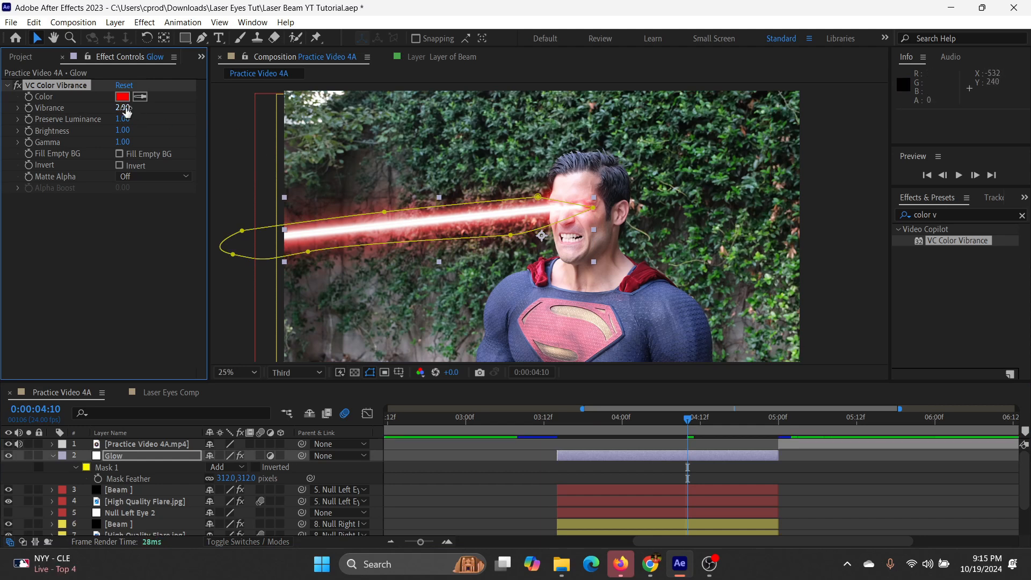
left_click_drag(123, 118, 148, 124)
- Reduce the Glow layer's Mask Feather to 145 pixels, checking the beam at several frames
left_click_drag(236, 479, 144, 479)
left_click(252, 285)
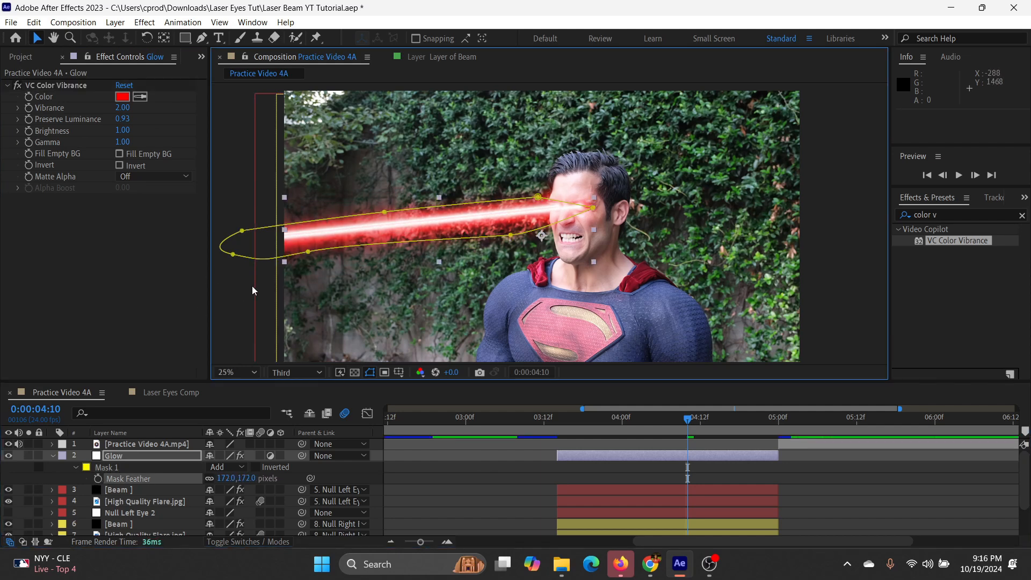
left_click(220, 315)
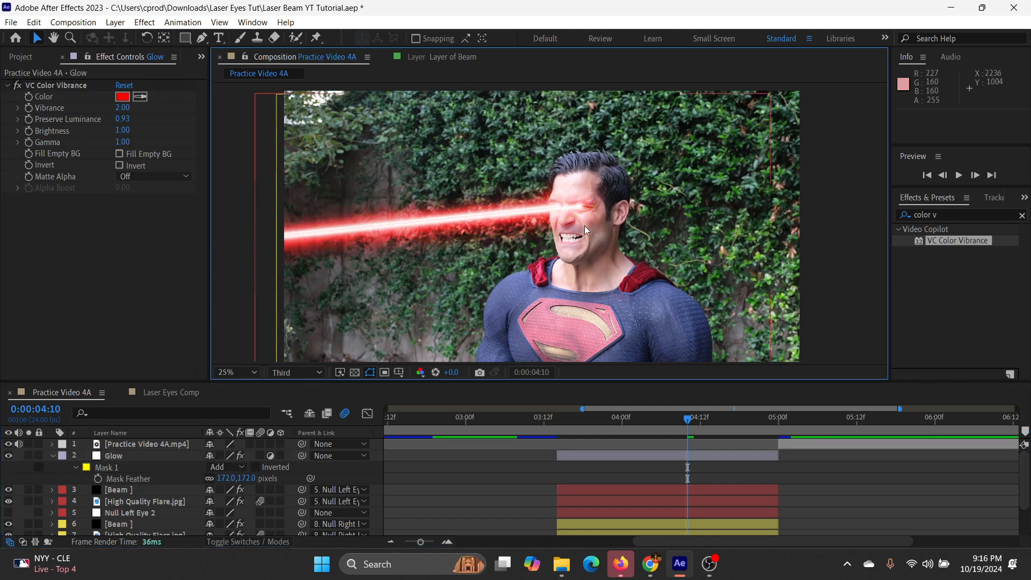
left_click(240, 479)
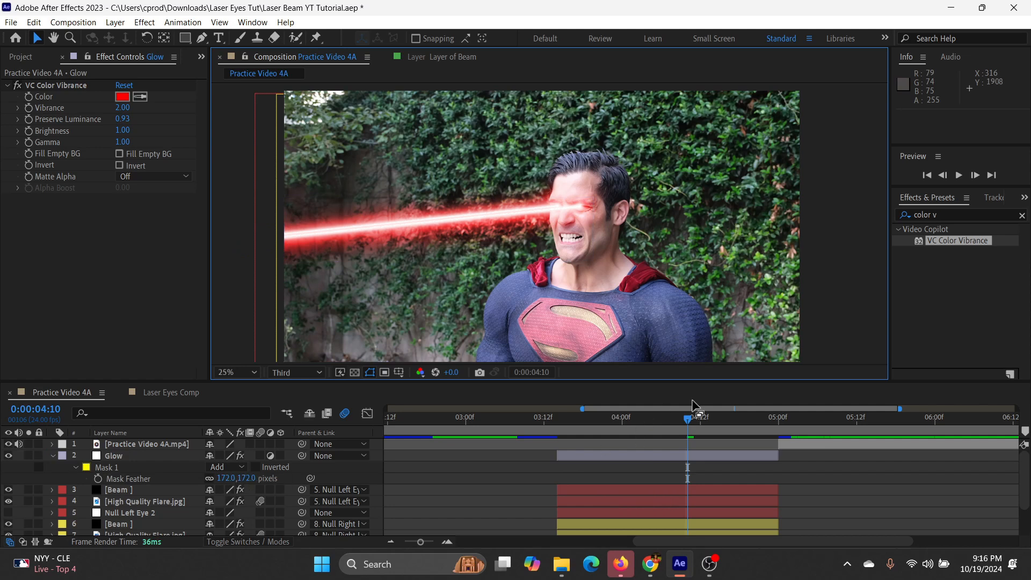
left_click_drag(689, 418, 733, 443)
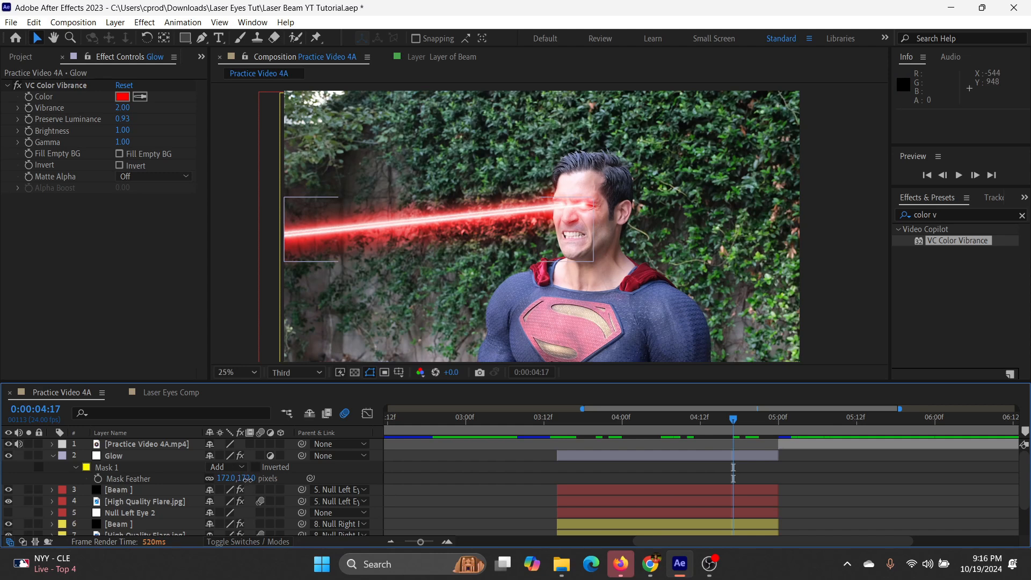
left_click_drag(247, 479, 230, 479)
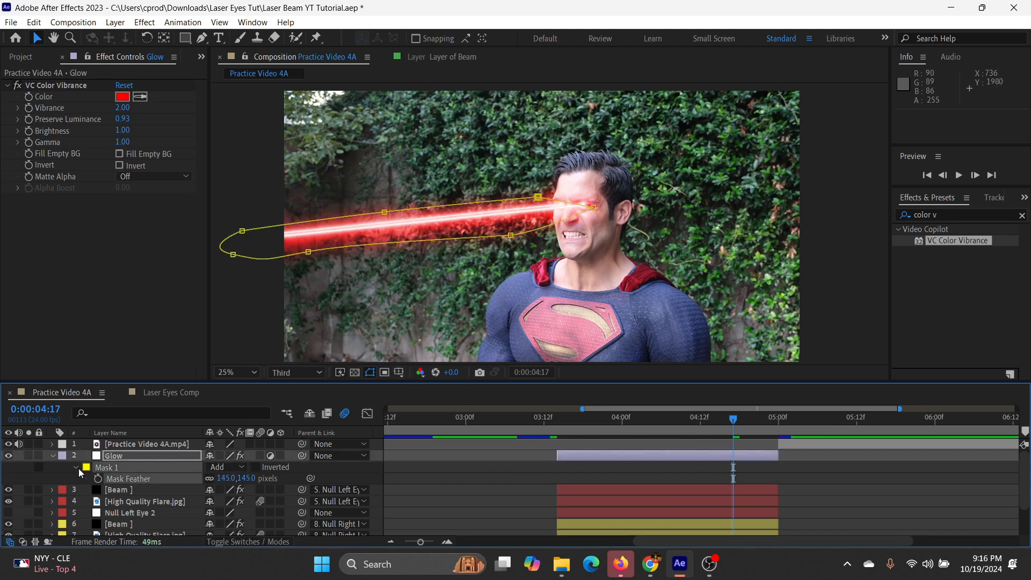
- Show all of Mask 1's properties and set its Mask Expansion to 38 pixels
left_click(78, 468)
left_click(76, 466)
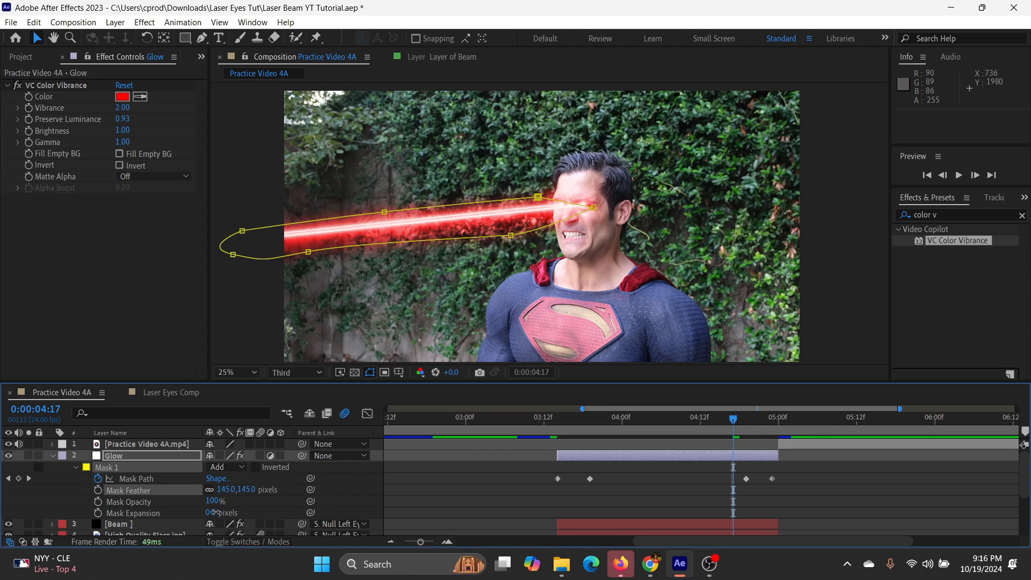
left_click_drag(214, 513, 227, 510)
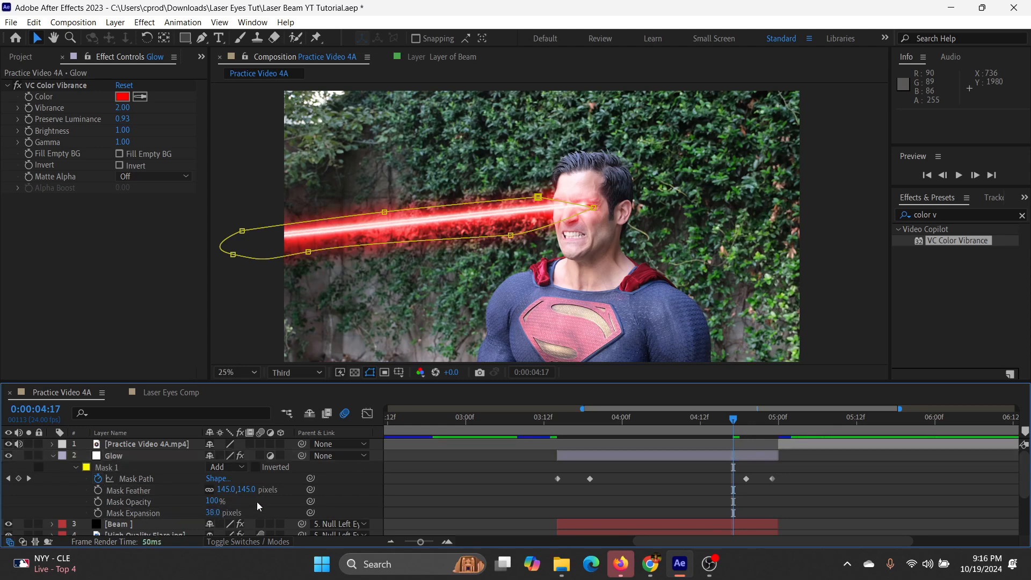
left_click(519, 227)
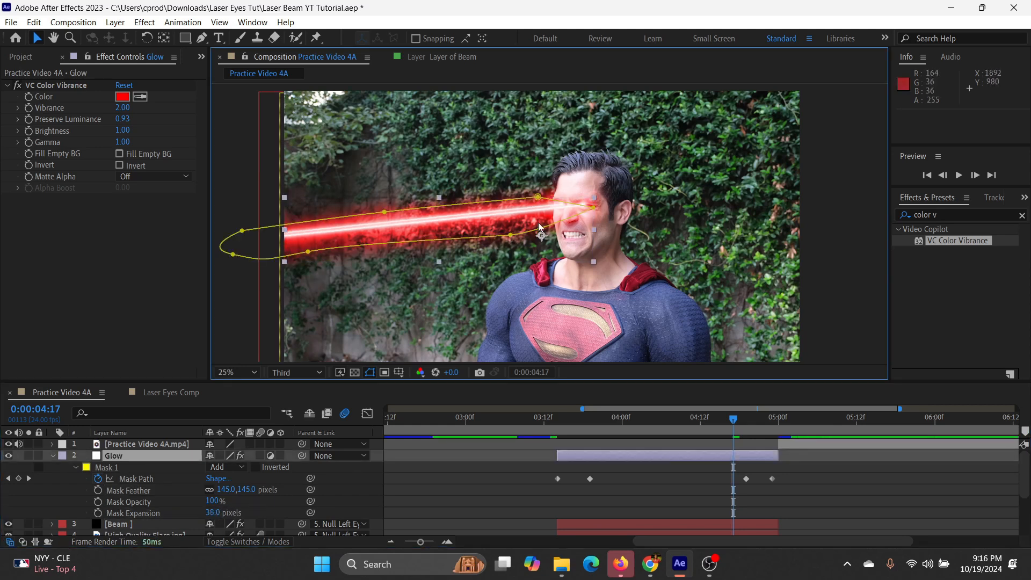
- Scrub through the beam, undo the Glow layer's last Mask Expansion and Mask Feather changes, and collapse its properties
left_click_drag(723, 425, 596, 436)
left_click(615, 488)
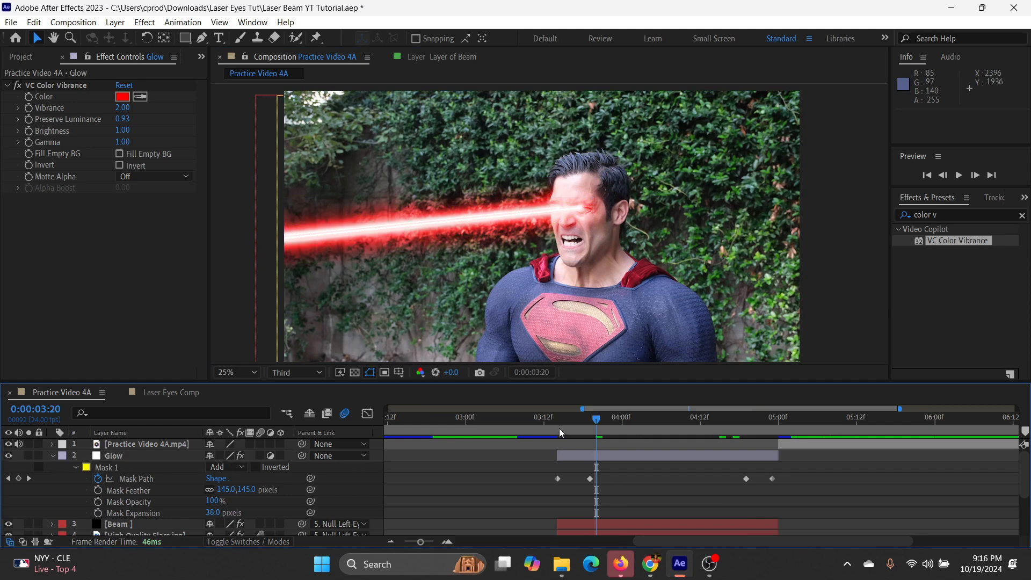
left_click_drag(559, 433, 665, 432)
key("ctrl+z")
key("ctrl+z")
mouse_move(590, 431)
left_mouse_down()
mouse_move(787, 415)
mouse_move(590, 419)
left_mouse_up()
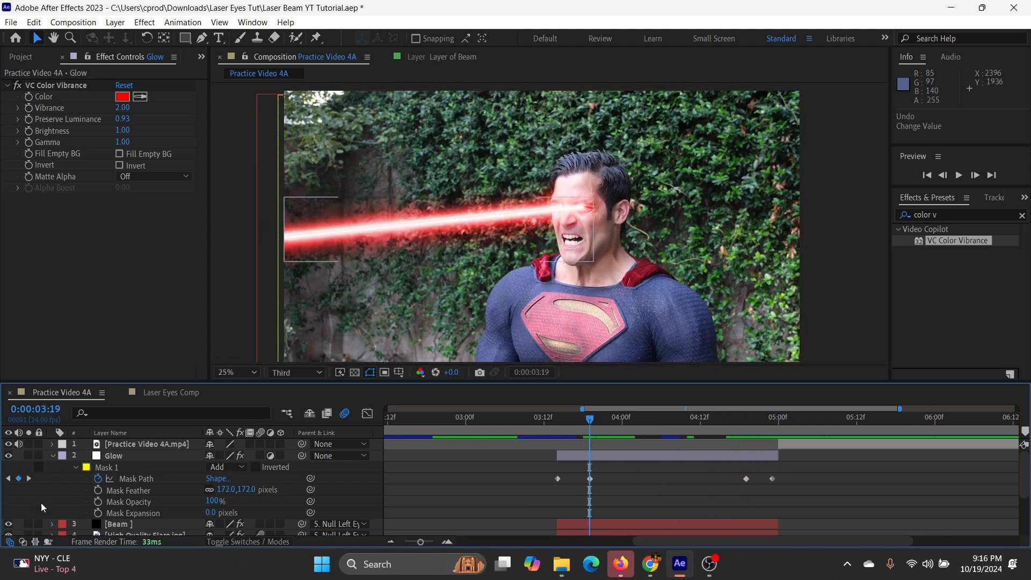
left_click(51, 456)
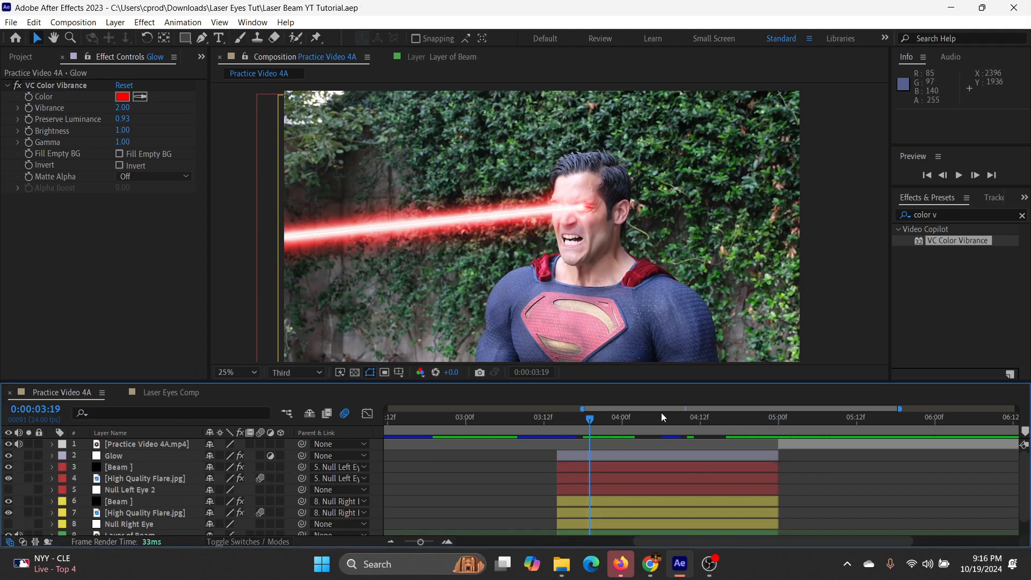
- Duplicate the Glow layer and delete the VC Color Vibrance effect from the copy
left_click(610, 459)
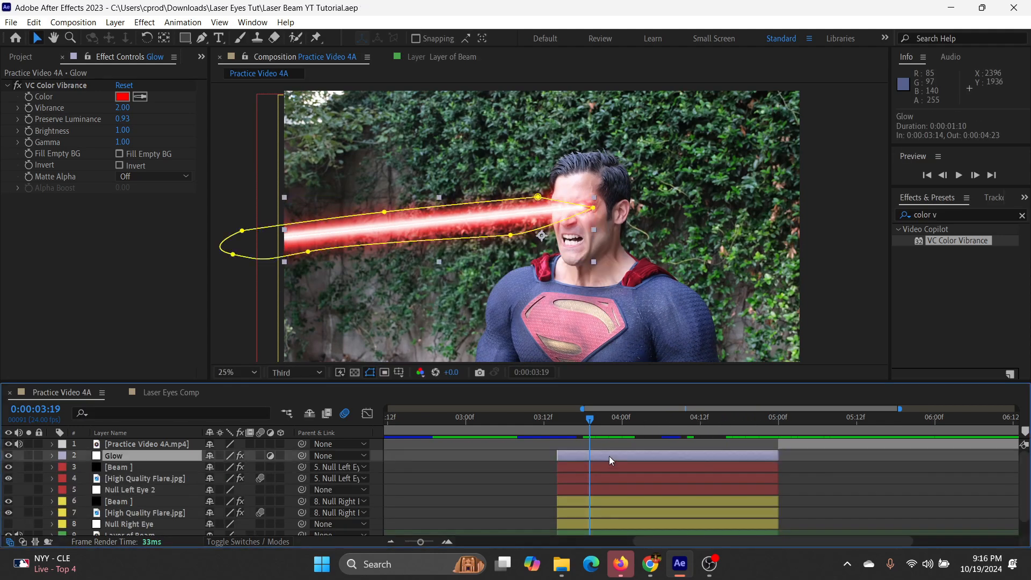
key("ctrl+d")
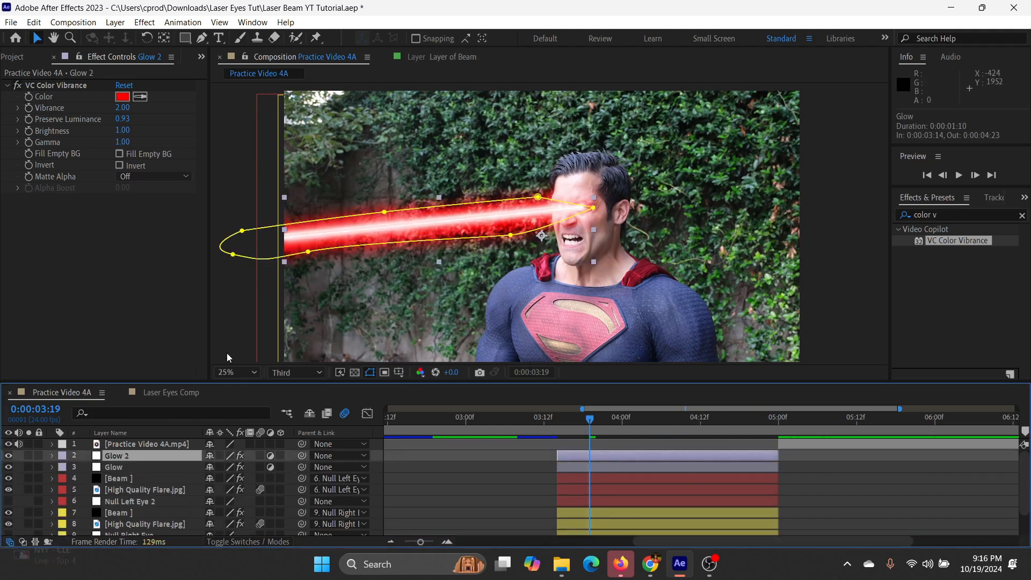
left_click(37, 86)
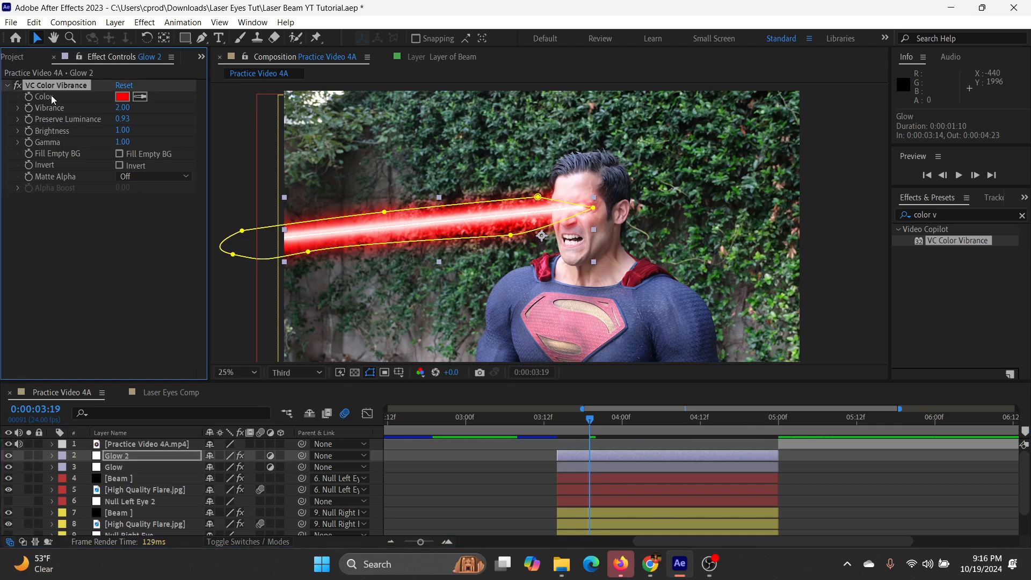
key("Delete")
- Rename the duplicated Glow layer as Heat Distortion
left_click(137, 458)
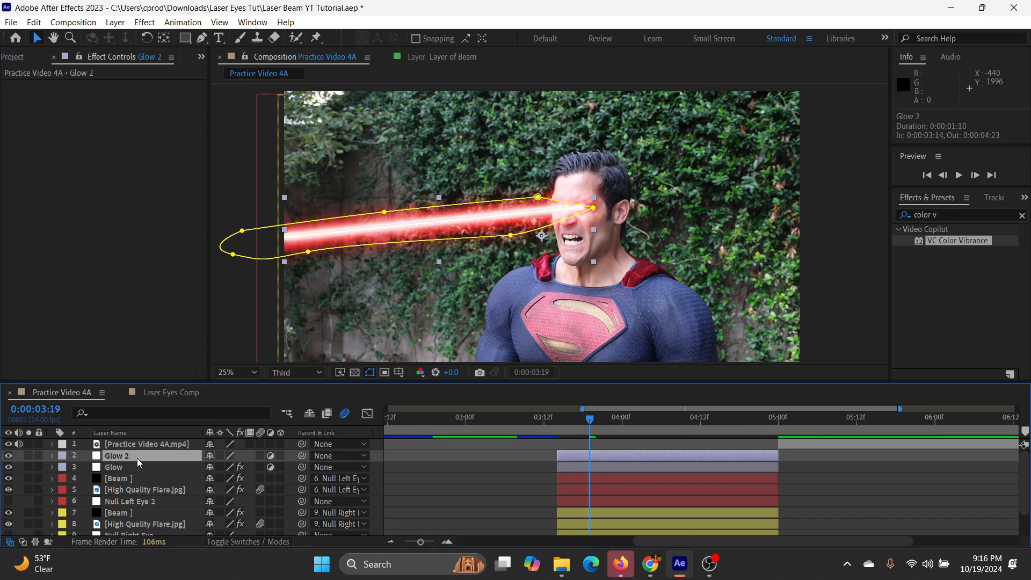
key("Return")
type("Heat Distortion")
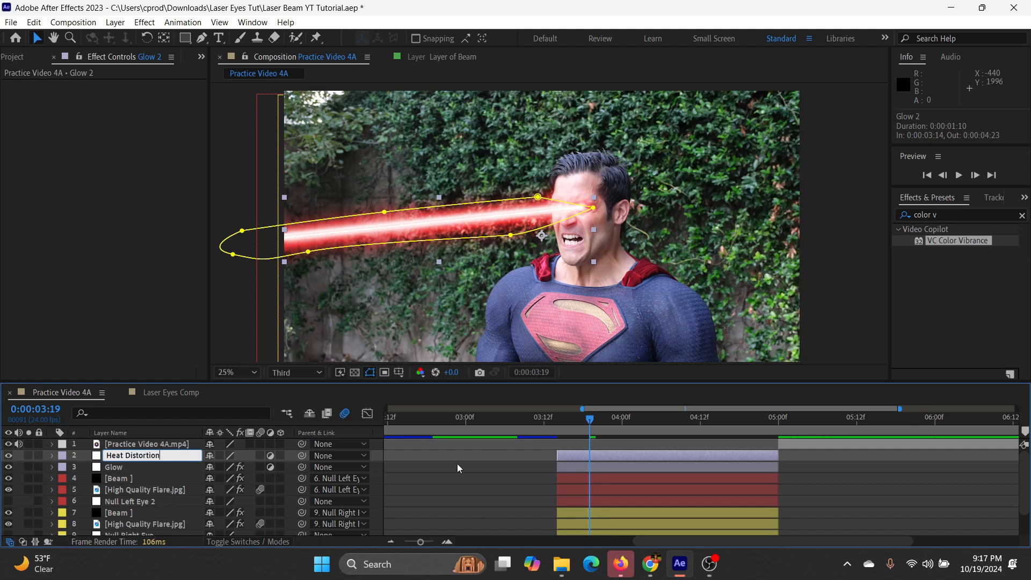
left_click(475, 461)
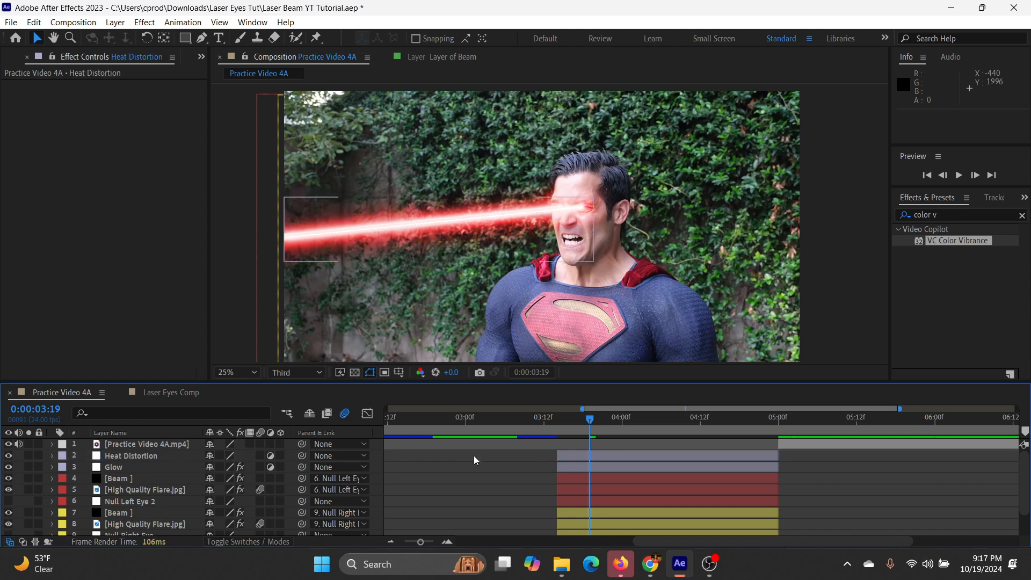
- Find Video Copilot's Heat Distortion effect by searching for "heat" and apply it to the Heat Distortion layer
left_click(615, 457)
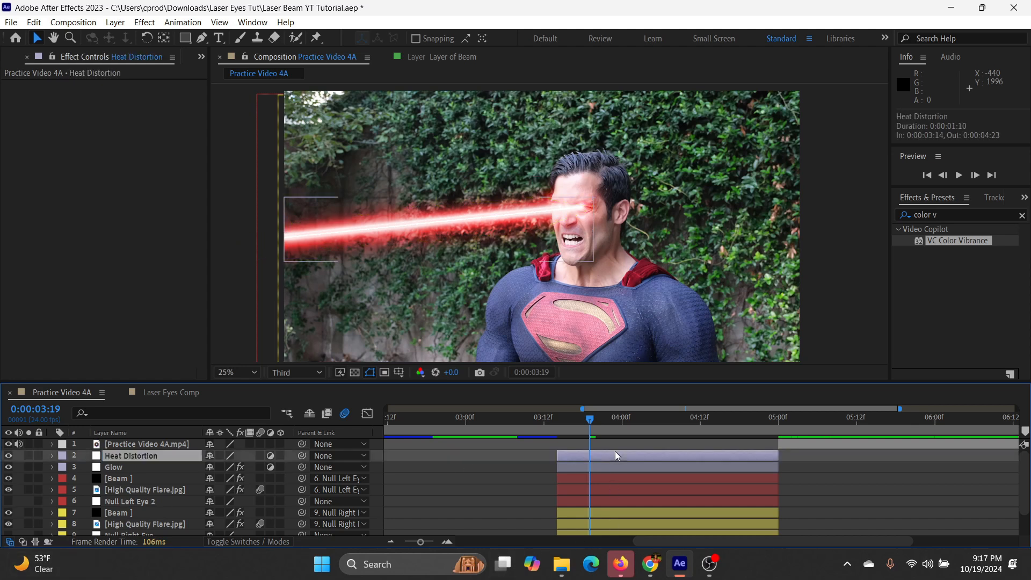
left_click(705, 174)
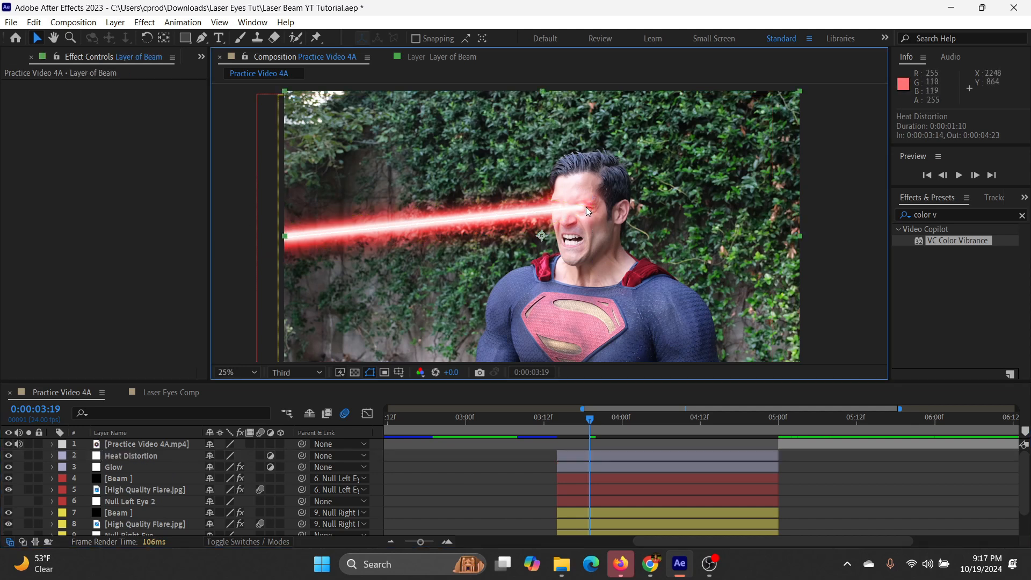
left_click(141, 455)
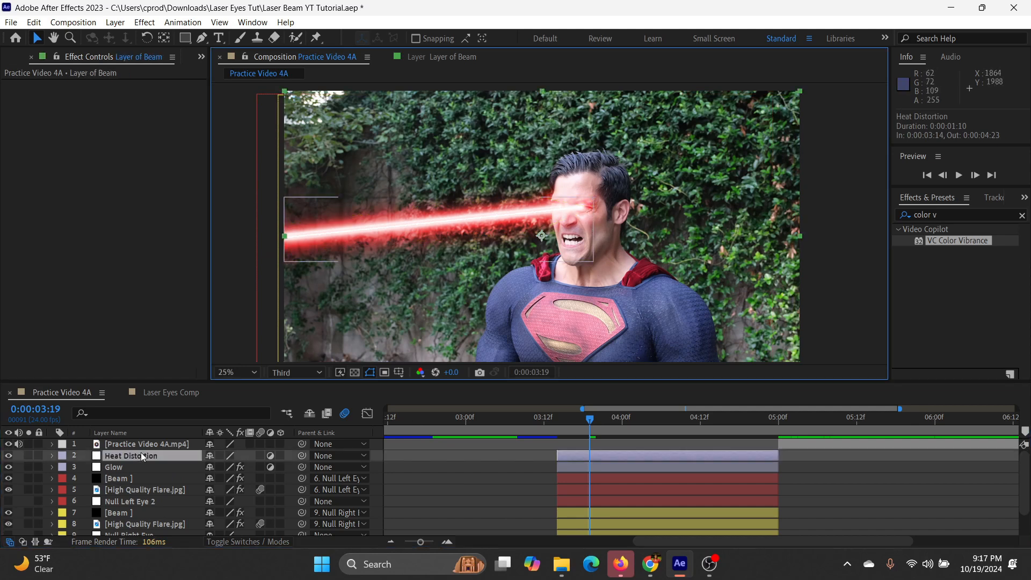
left_click(959, 214)
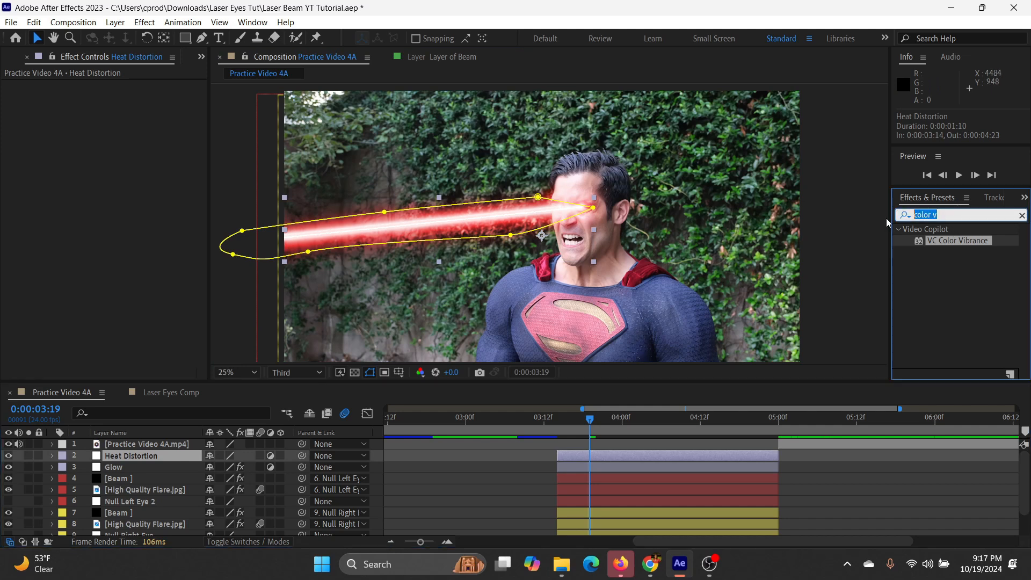
type("heat")
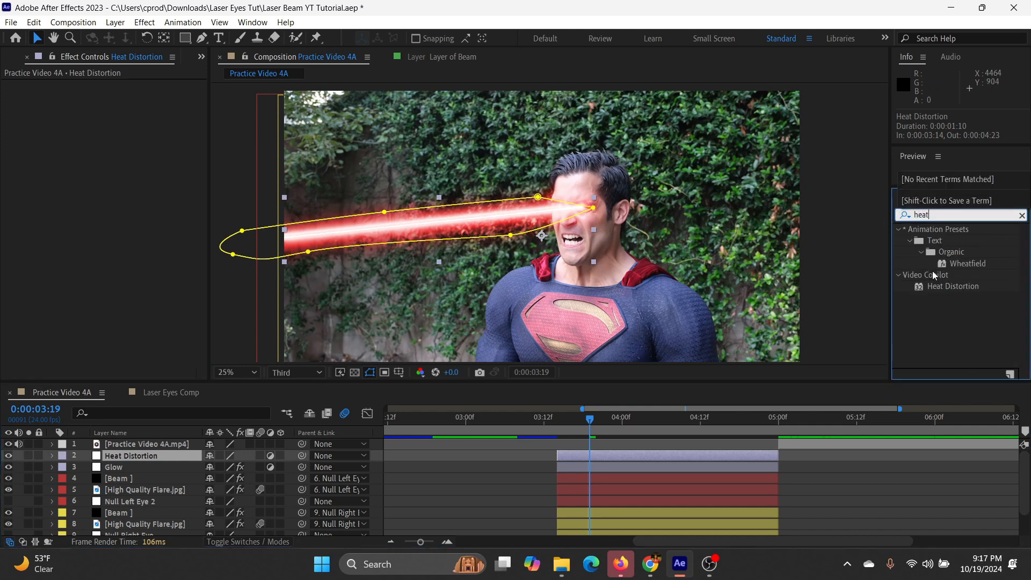
left_click_drag(952, 286, 642, 453)
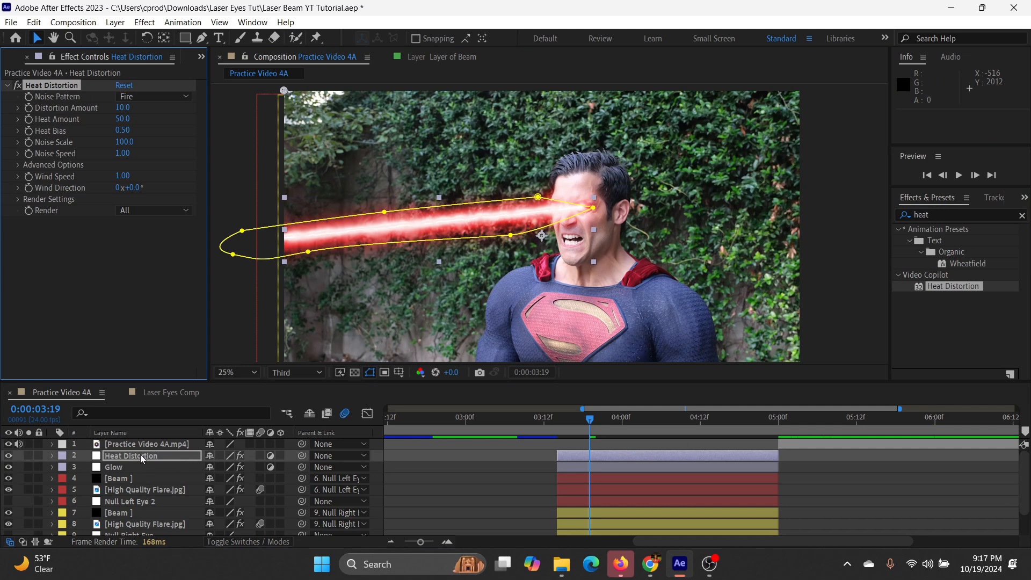
- Move the Heat Distortion layer directly above Layer of Beam and set its Mask Expansion to 27 pixels
left_click_drag(141, 455, 147, 510)
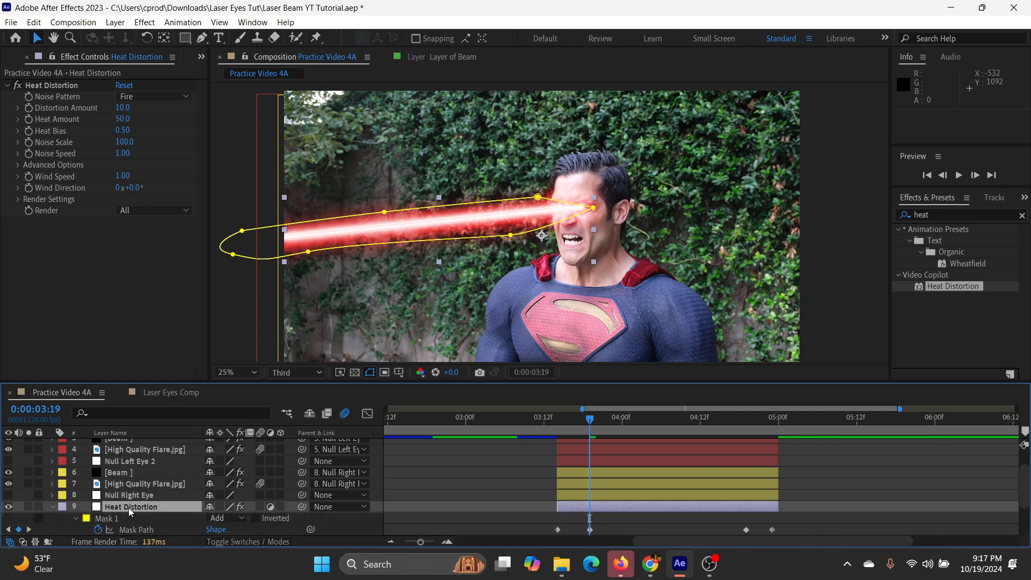
key("m")
key("m")
left_click_drag(210, 507, 226, 508)
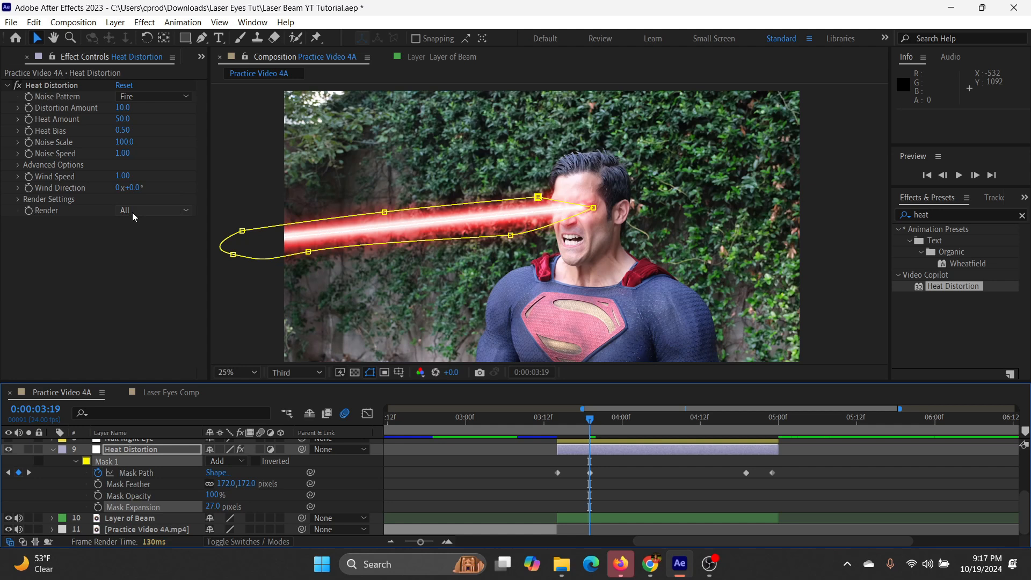
- Set Heat Distortion's Wind Speed to 4.44, Noise Speed to 3.49 and Distortion Amount to 21.0, and preview the beam
left_click_drag(126, 176, 346, 169)
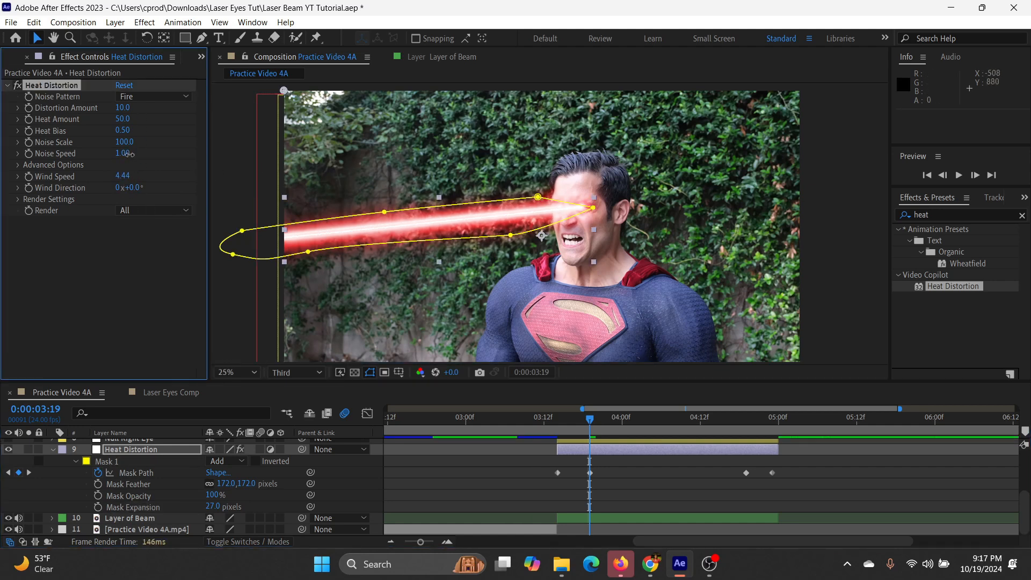
left_click_drag(128, 154, 269, 151)
left_click_drag(128, 109, 135, 111)
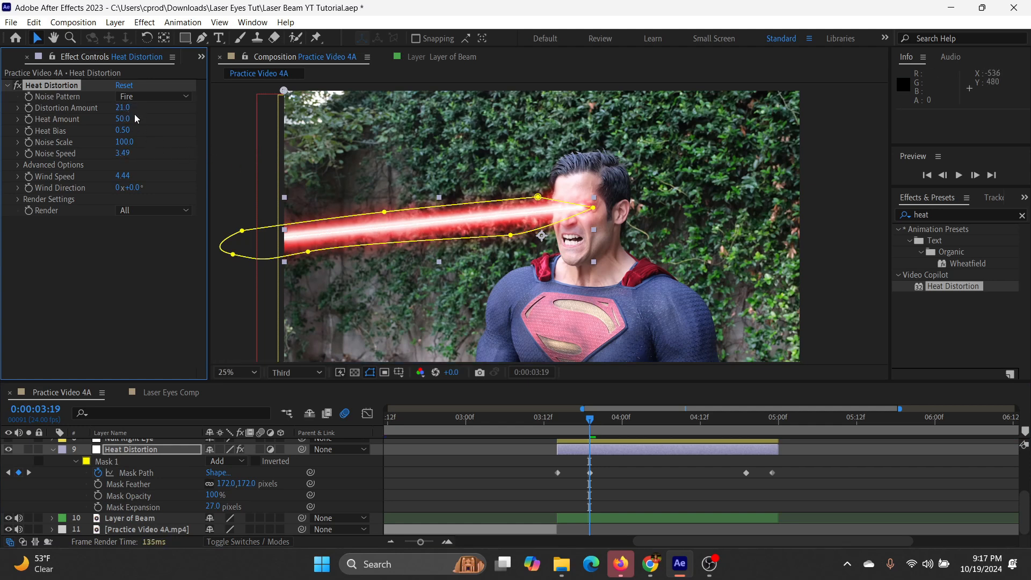
left_click(159, 121)
left_click(540, 427)
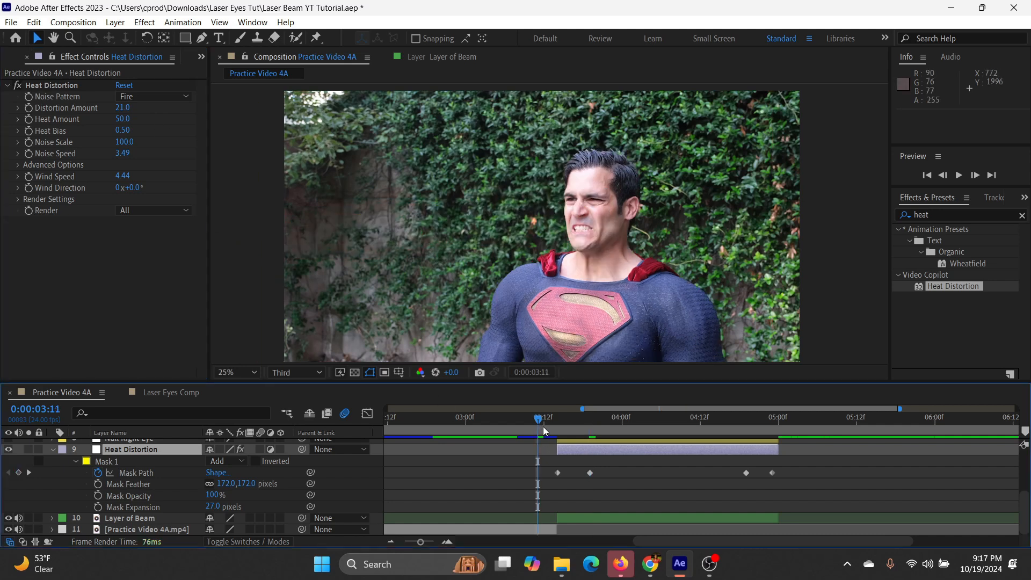
key("space")
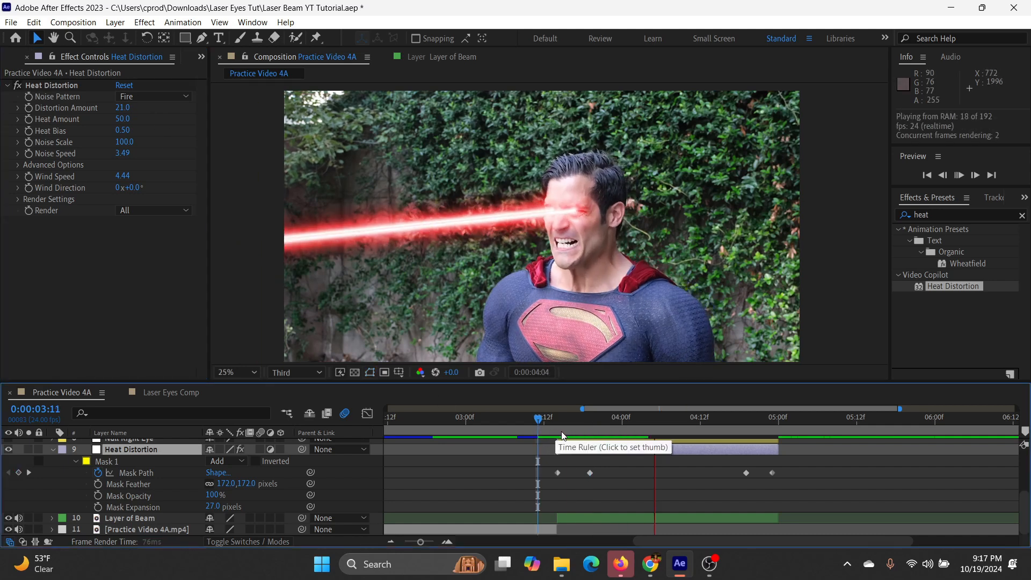
left_click_drag(574, 427, 668, 426)
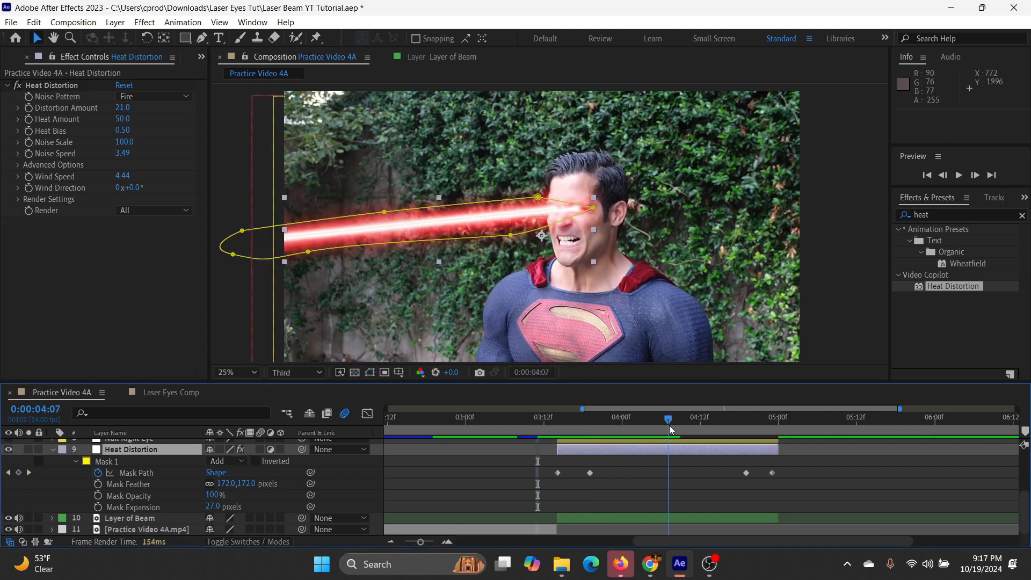
- Raise the Heat Distortion layer's Mask Feather to 243 pixels and play back the beam section
left_click_drag(248, 484, 266, 483)
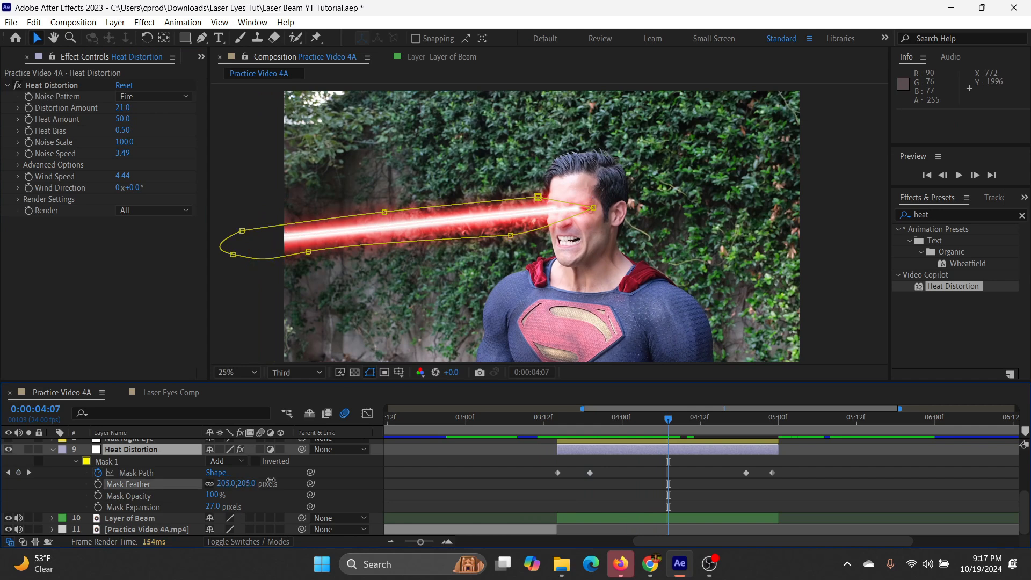
left_click(176, 450)
key("u")
key("f")
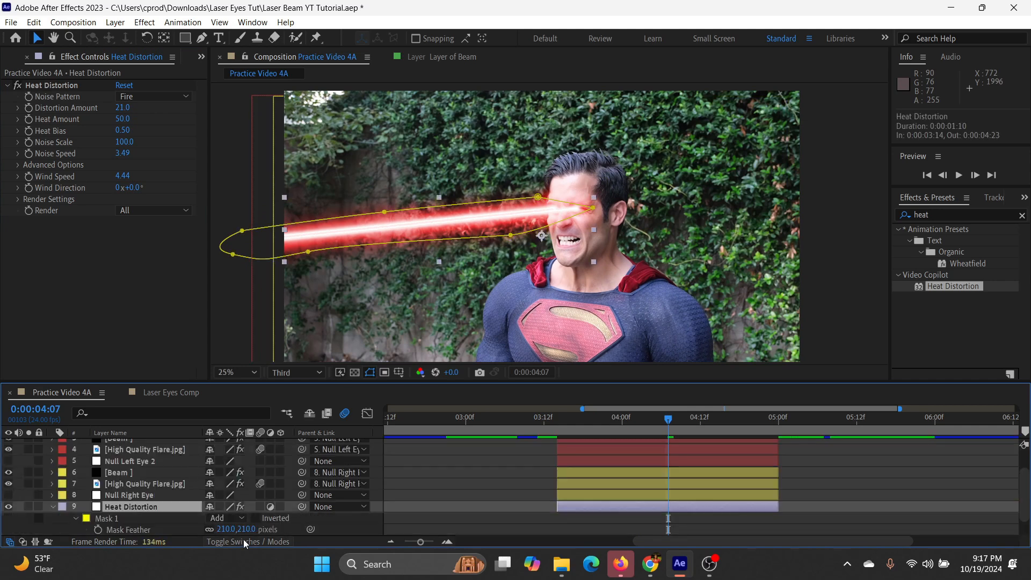
left_click(294, 524)
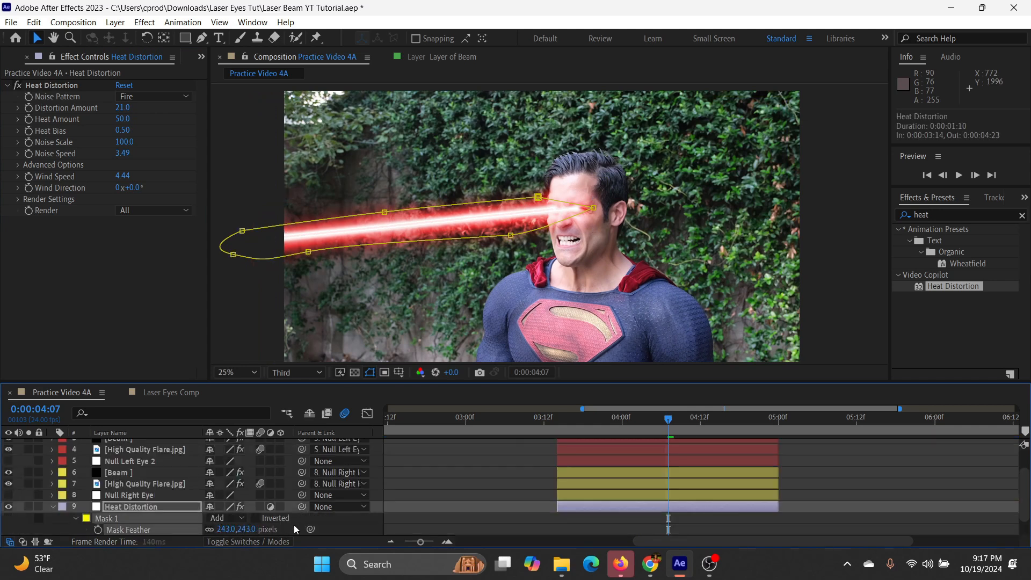
left_click(521, 433)
key("space")
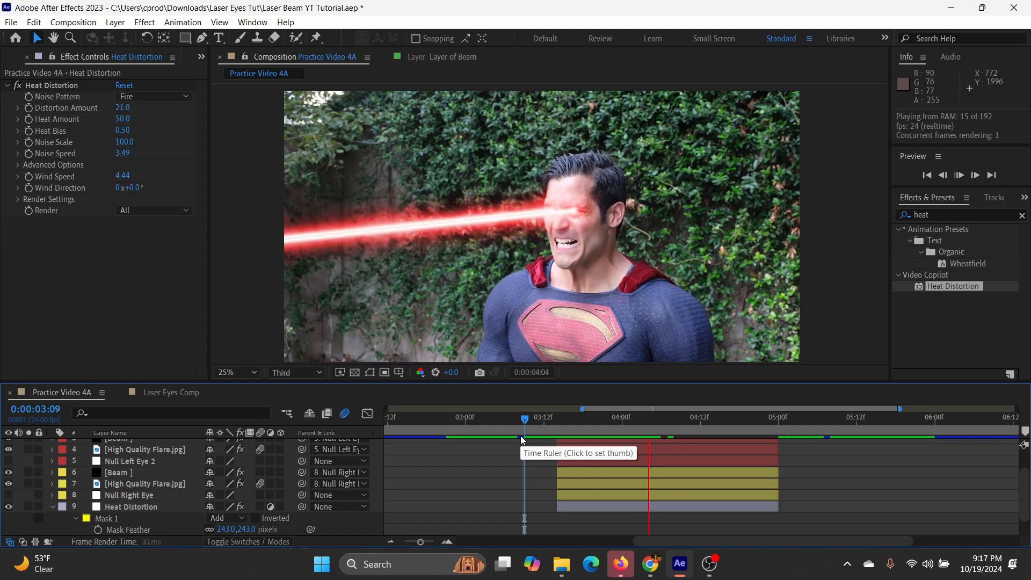
key("space")
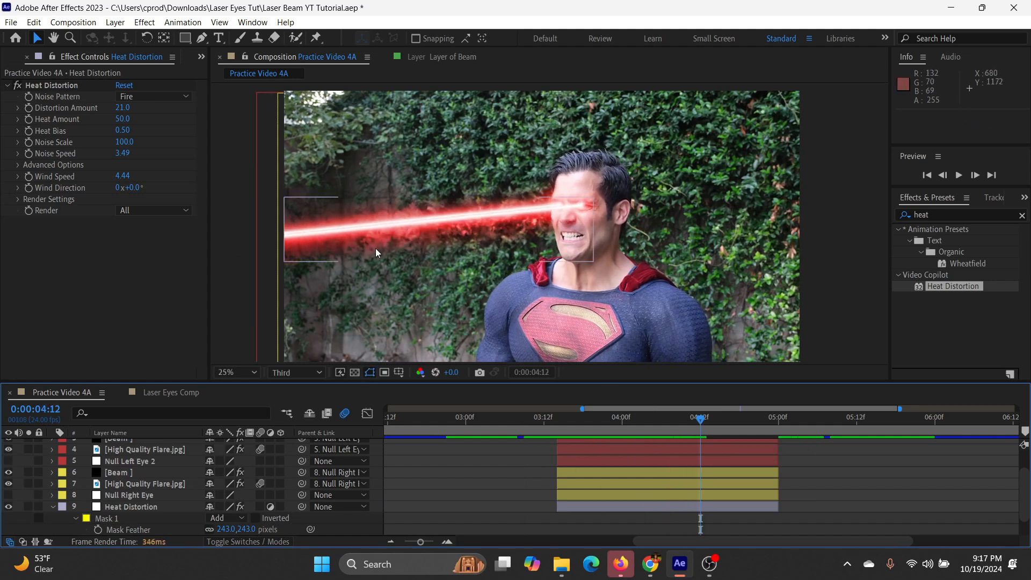
- Set the effect's Distortion Amount to 15 and preview the beam from 0:00:03:11
left_click(119, 110)
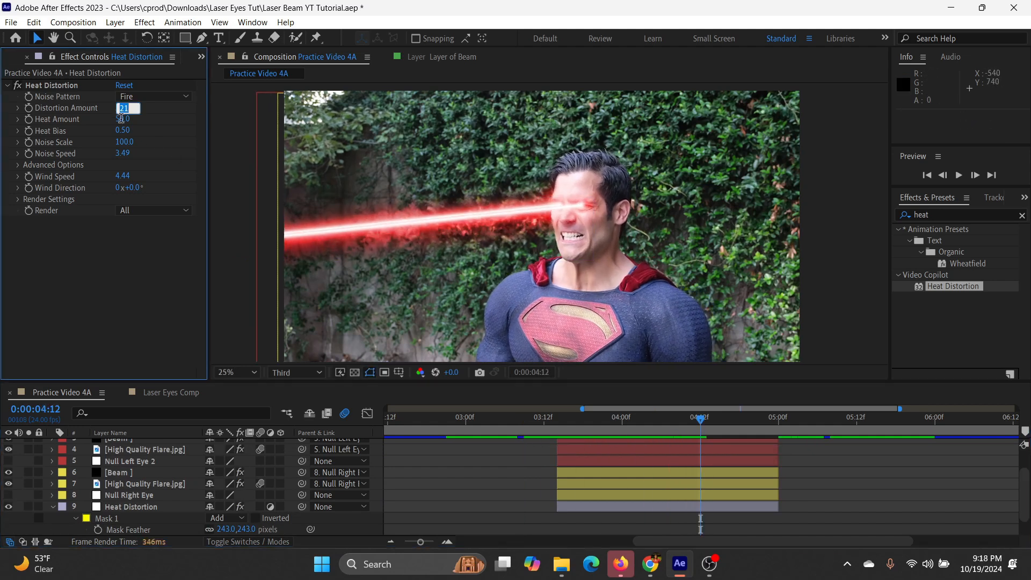
type("15")
key("Return")
left_click(535, 419)
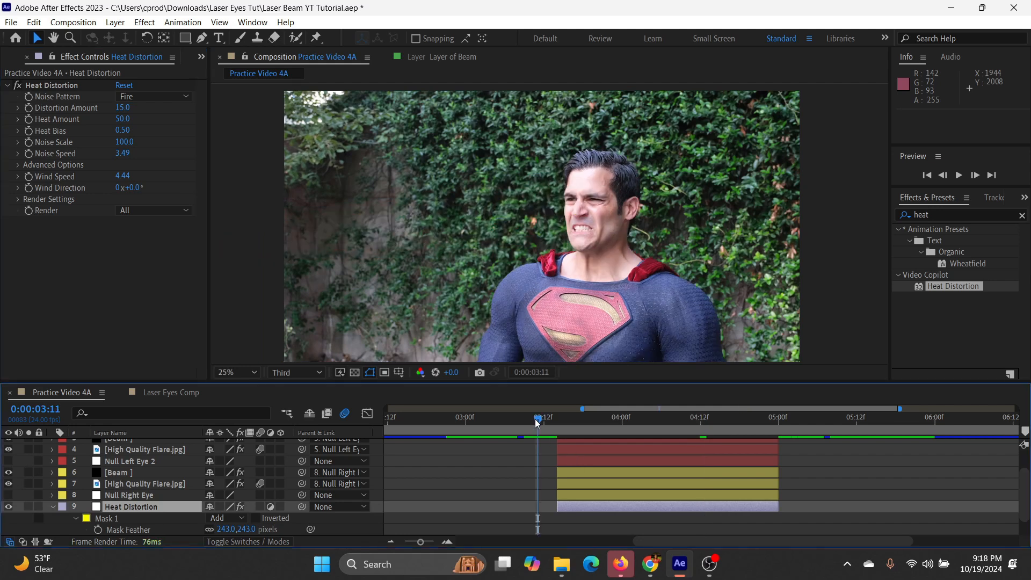
key("space")
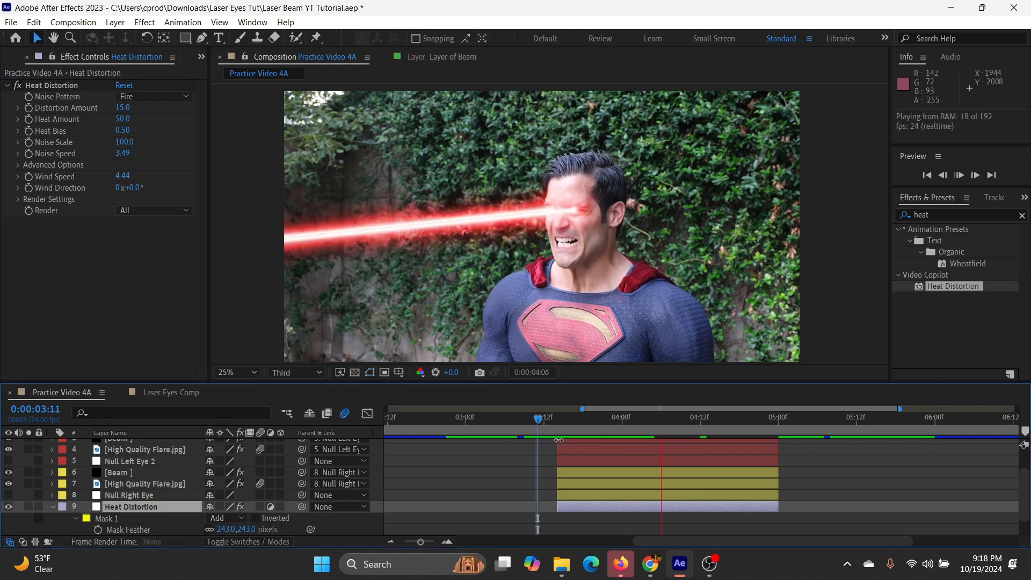
mouse_move(639, 429)
left_mouse_down()
mouse_move(671, 427)
mouse_move(642, 430)
left_mouse_up()
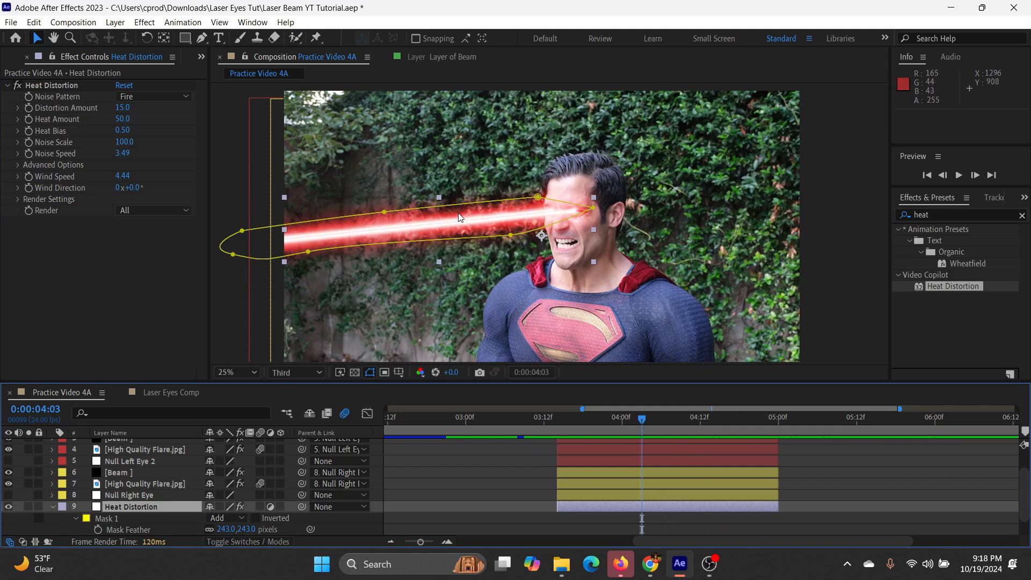
- Show all mask properties of the Heat Distortion layer and set its Mask Expansion to 10 pixels
scroll(120, 472, "down", 2)
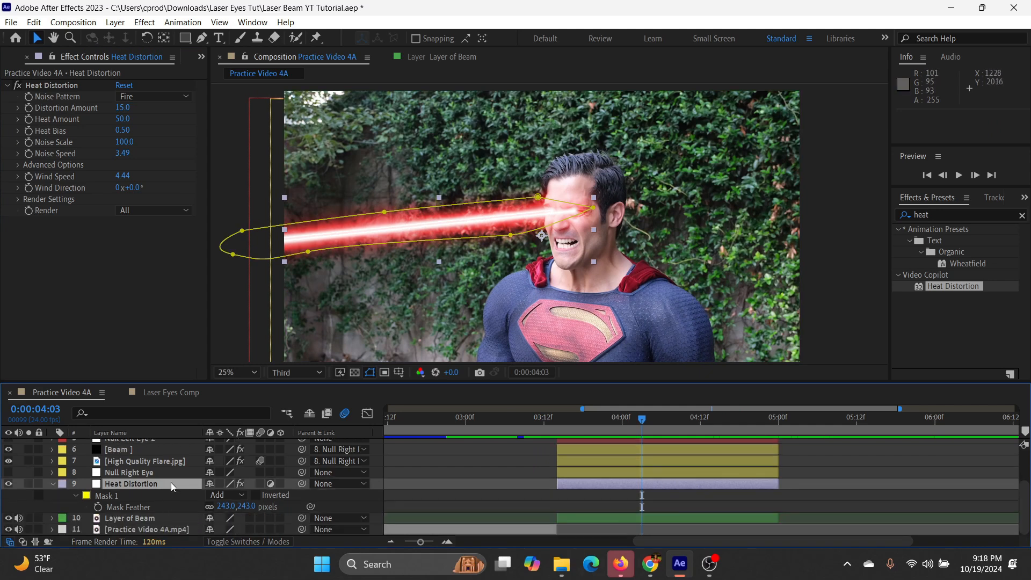
key("u")
key("u")
scroll(179, 483, "down", 5)
key("m")
key("m")
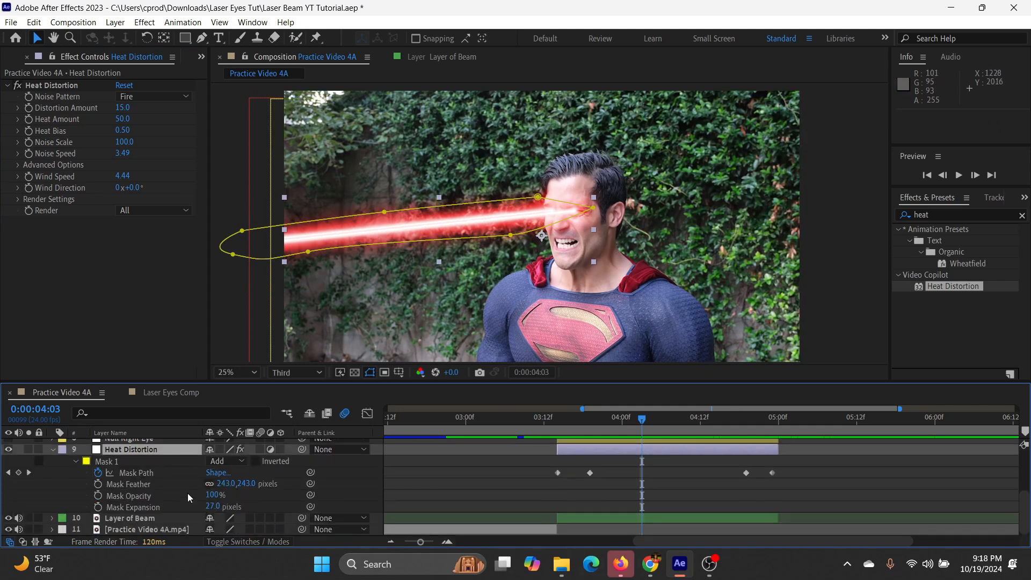
left_click(214, 507)
type("10")
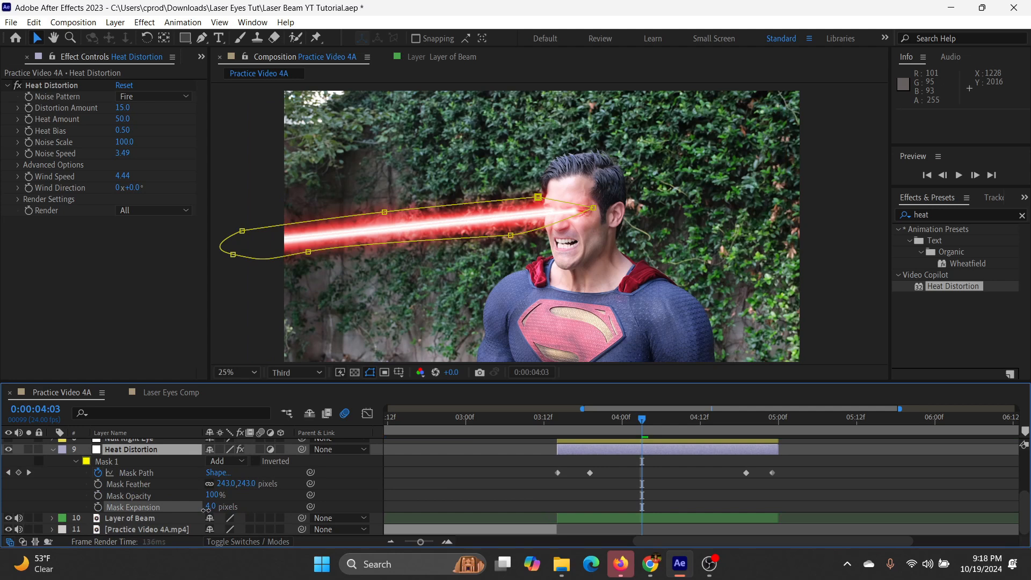
key("Return")
left_click(261, 506)
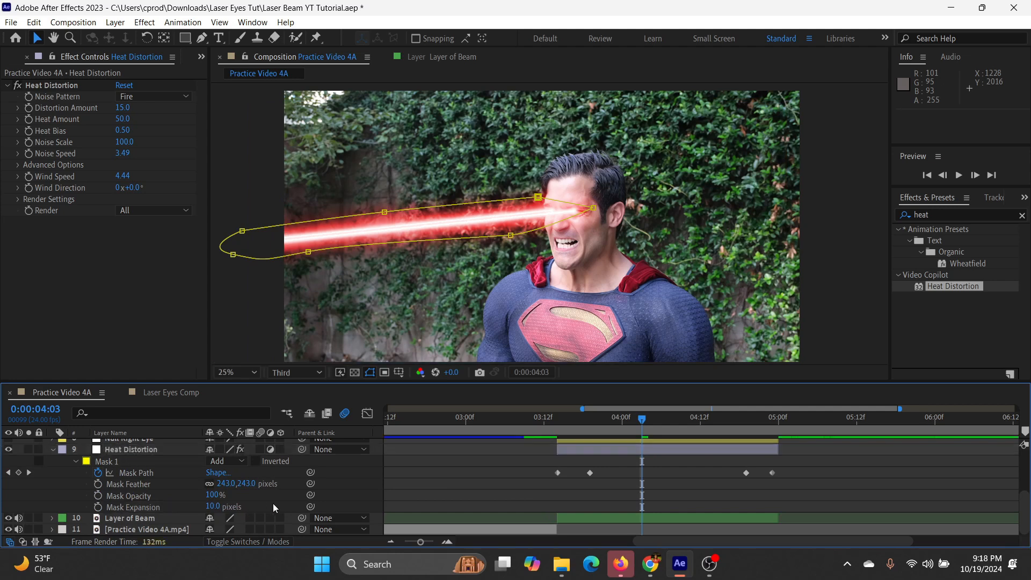
- Preview the beam from 0:00:03:09, save the project, and collapse the Heat Distortion layer's properties
left_click(526, 427)
key("space")
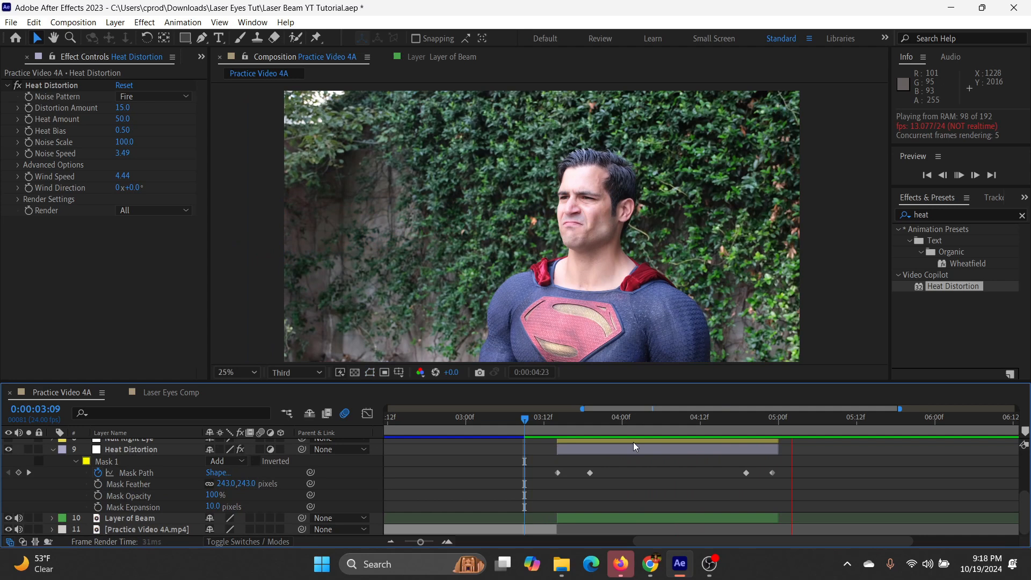
key("space")
key("ctrl+s")
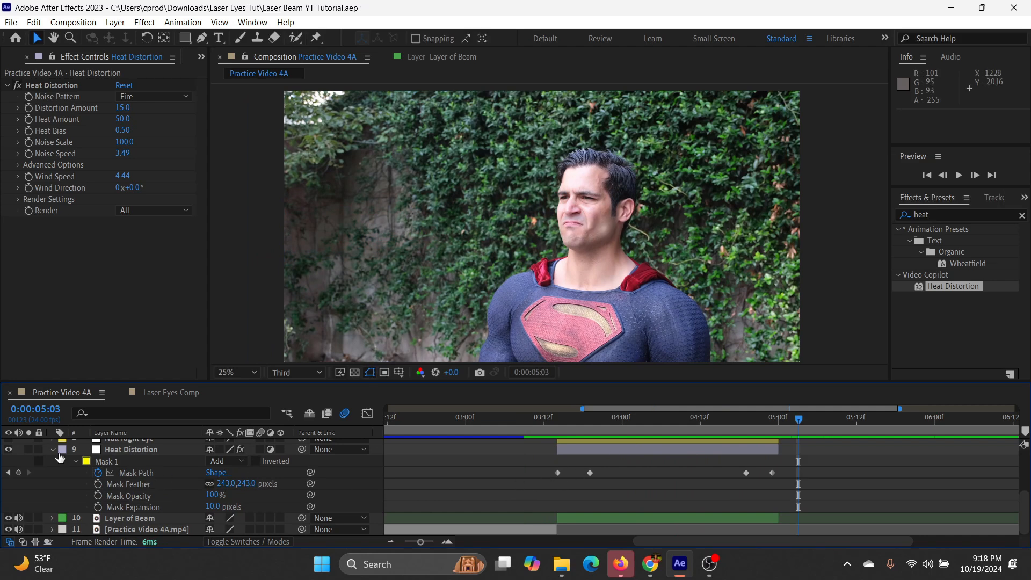
left_click(53, 449)
- Search the effects for "quick" and apply Quick Chromatic Aberration 3 to the Heat Distortion layer at 0:00:04:06
left_click(953, 213)
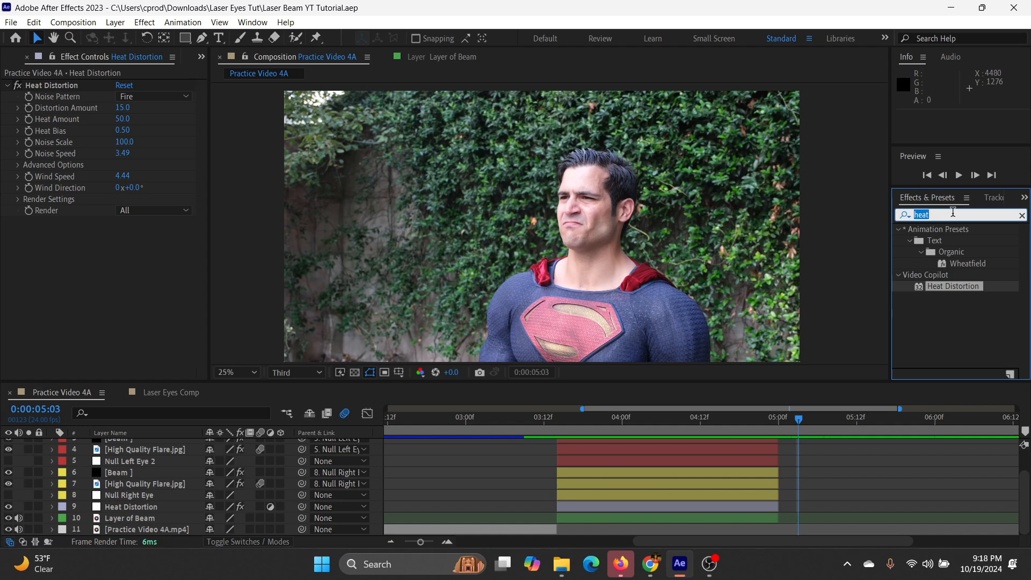
key("BackSpace")
type("q")
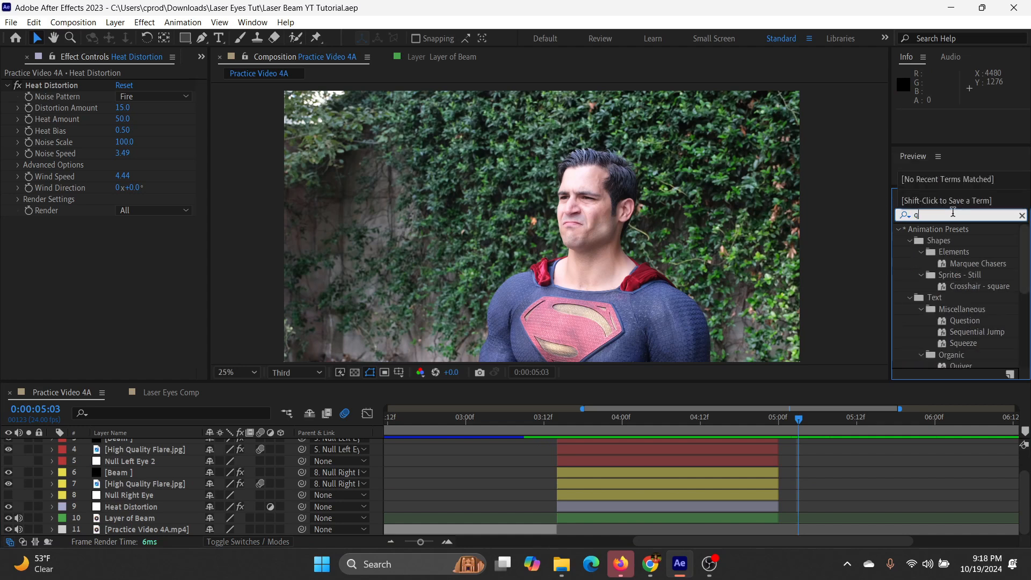
type("uick")
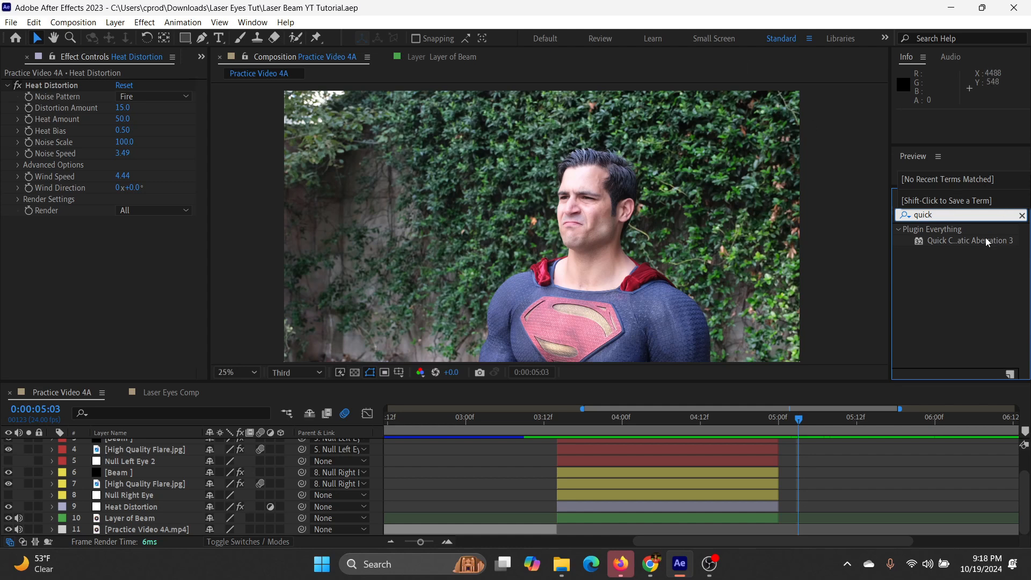
left_click(962, 241)
left_click(662, 419)
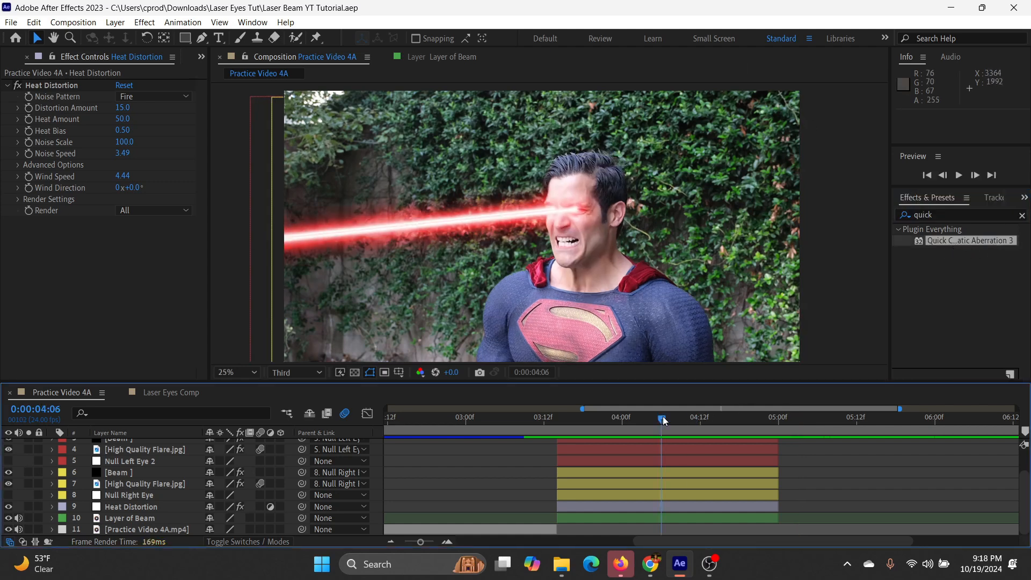
left_click_drag(962, 240, 618, 502)
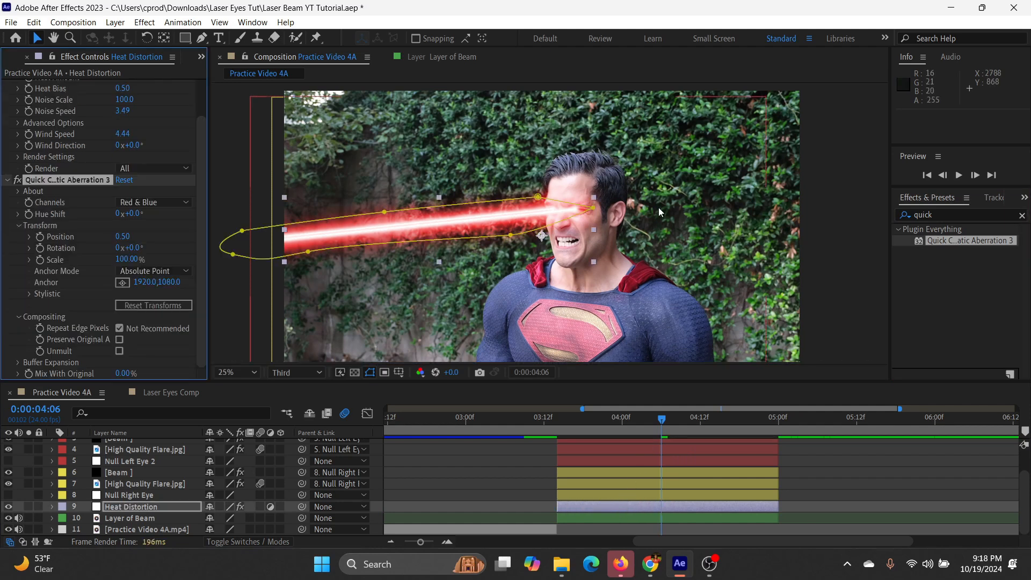
- Collapse the Heat Distortion effect's settings and set Quick Chromatic Aberration 3's transform Position to 6.50
scroll(98, 156, "up", 2)
left_click(7, 84)
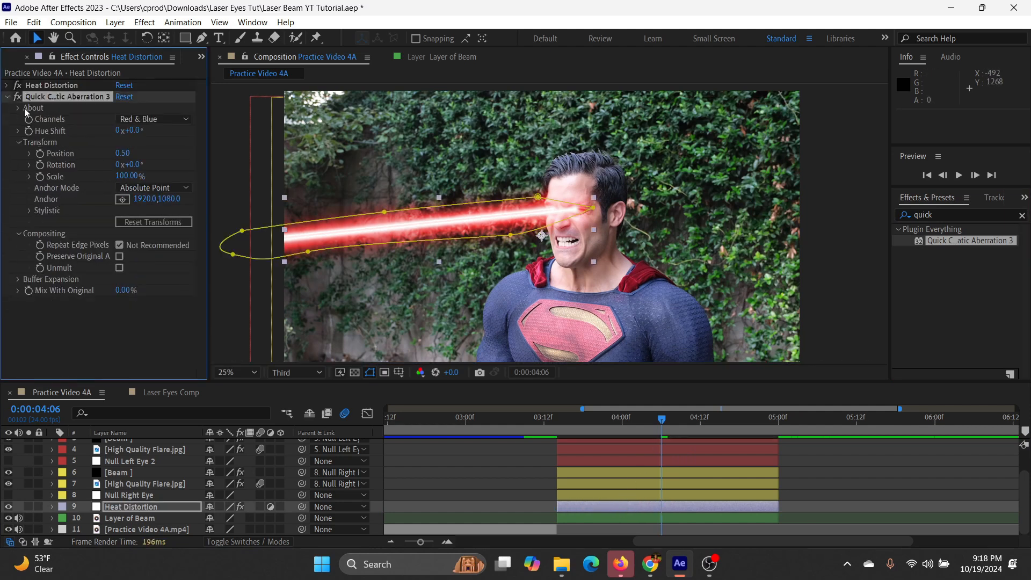
mouse_move(131, 154)
left_mouse_down()
mouse_move(156, 154)
mouse_move(141, 154)
left_mouse_up()
- Switch the preview resolution to Full and examine the colour fringing along the beam's lower edge up close
scroll(462, 236, "up", 4)
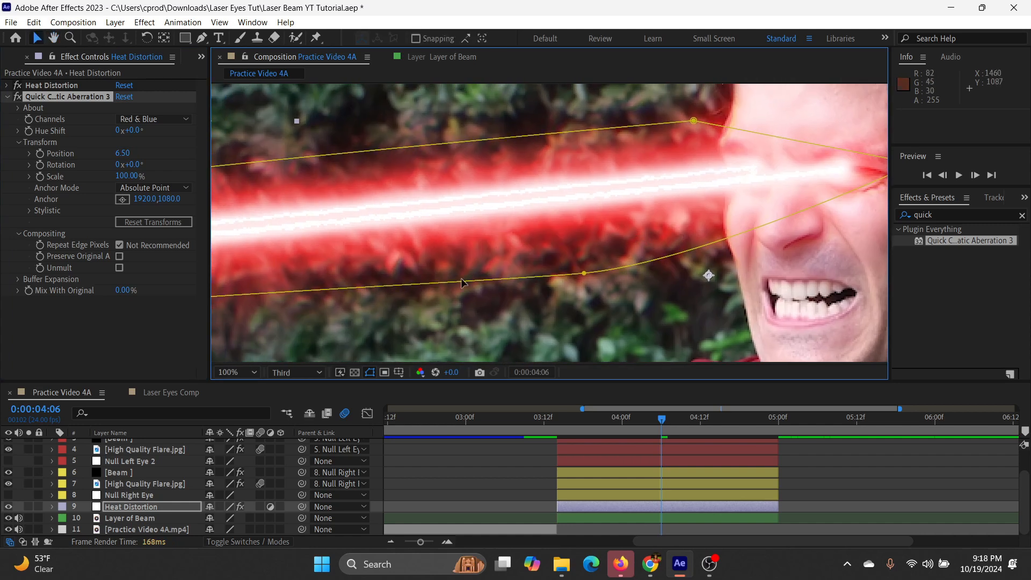
left_click(301, 373)
left_click(298, 399)
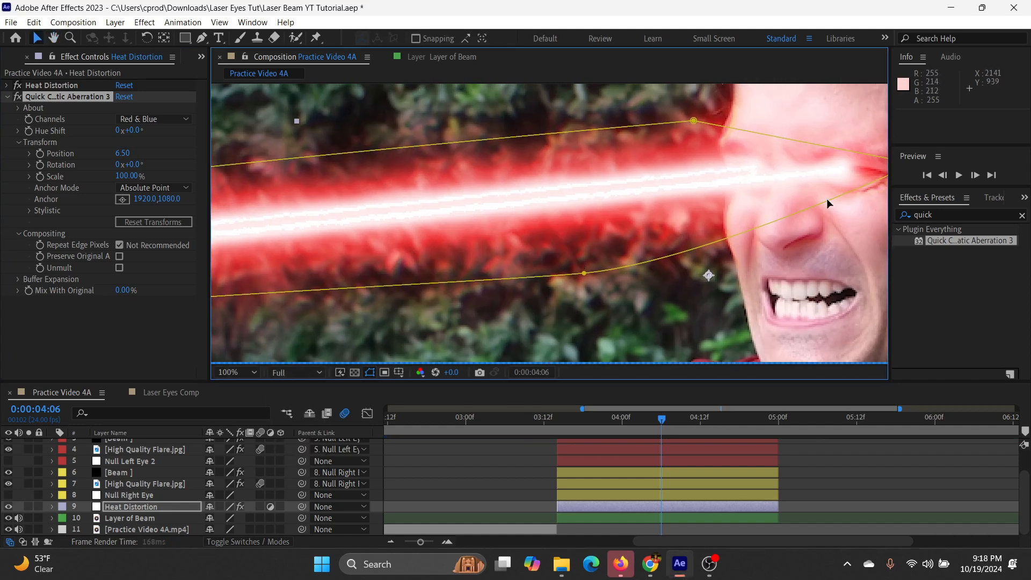
scroll(508, 222, "down", 1)
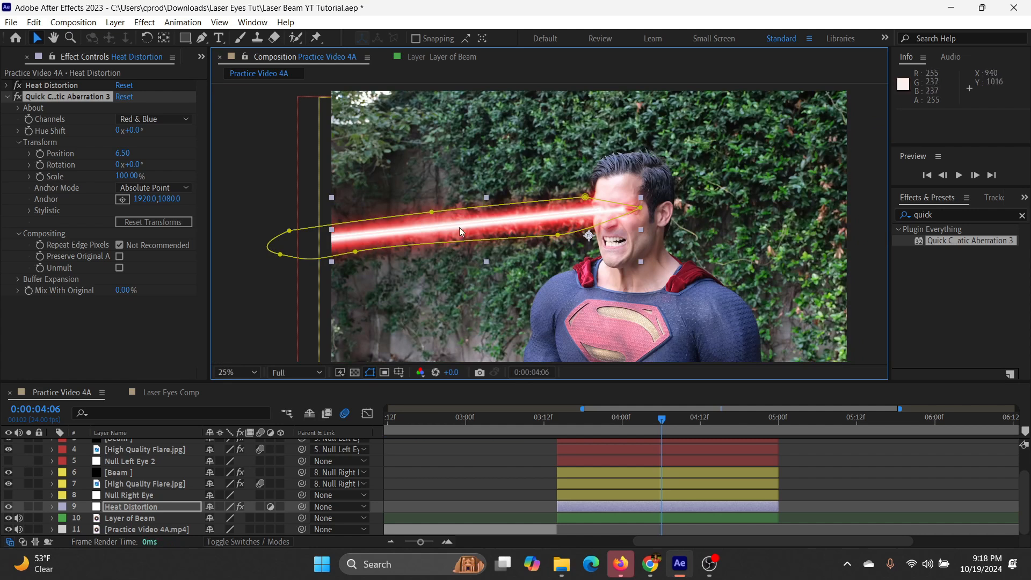
scroll(459, 227, "up", 5)
scroll(558, 267, "up", 2)
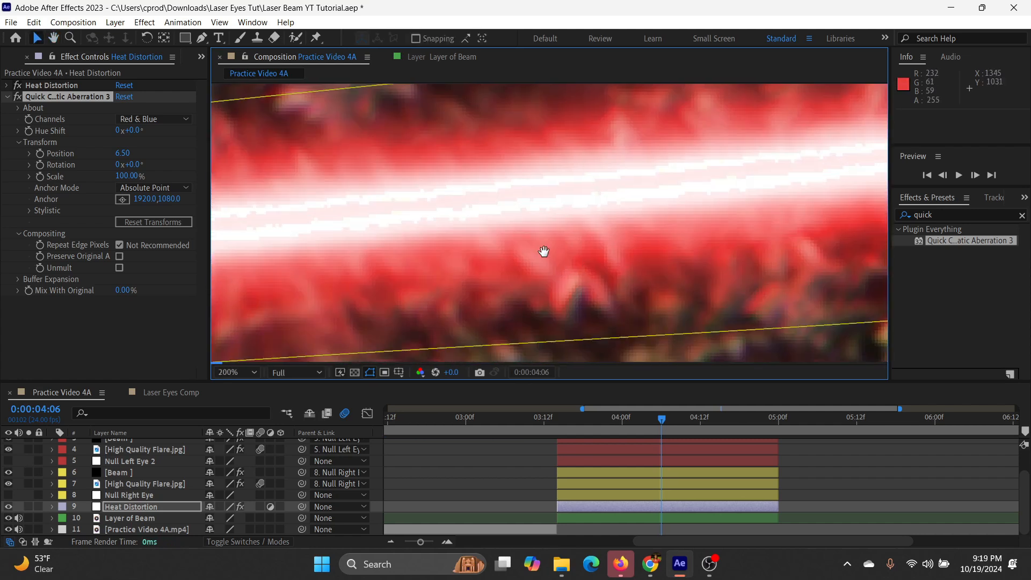
key("v")
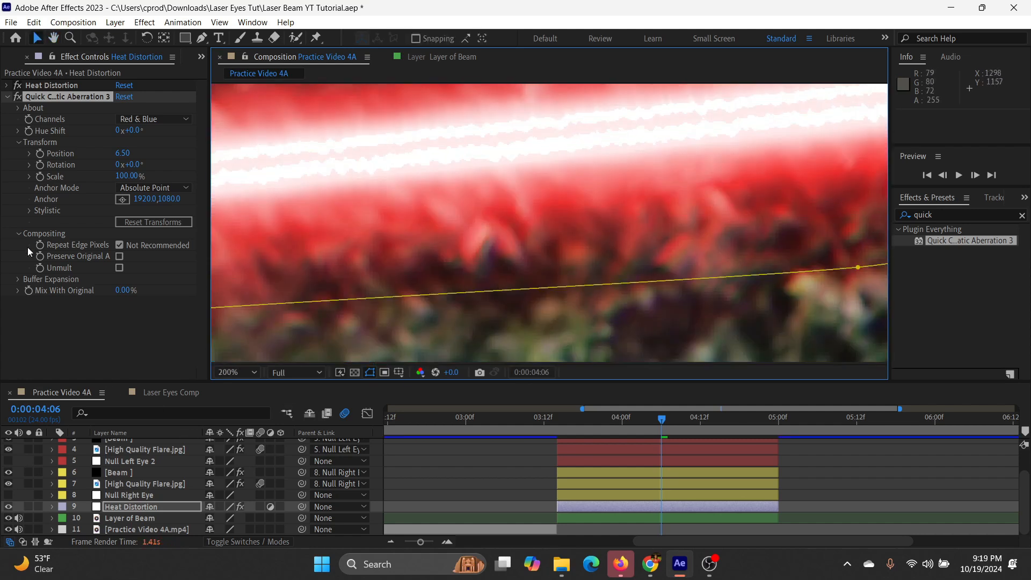
- Toggle Quick Chromatic Aberration 3 off and on to compare the beam, and fit the whole frame in view
left_click(15, 98)
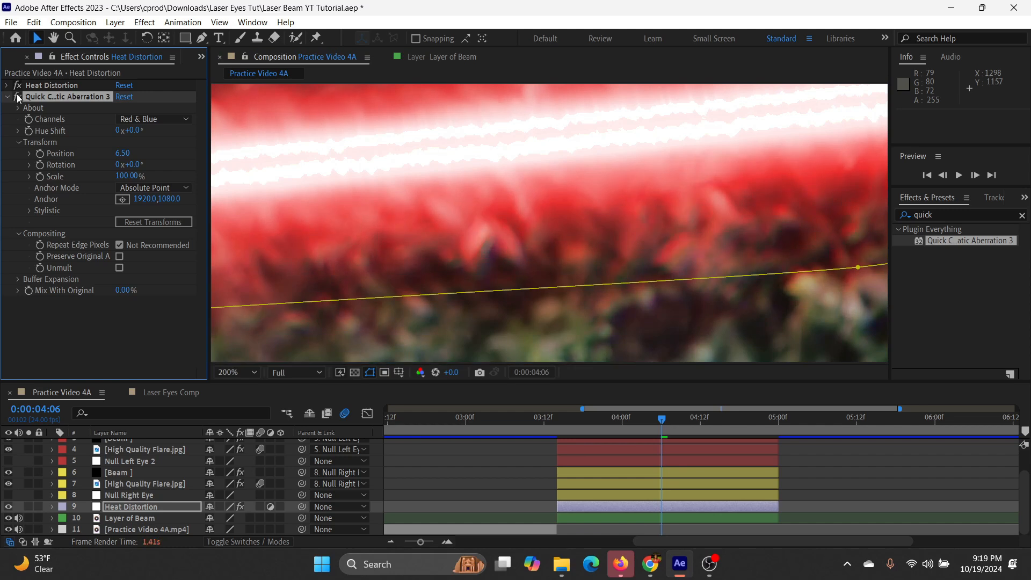
left_click(18, 97)
left_click(17, 97)
left_click(18, 97)
left_click(18, 98)
left_click(231, 372)
left_click(252, 148)
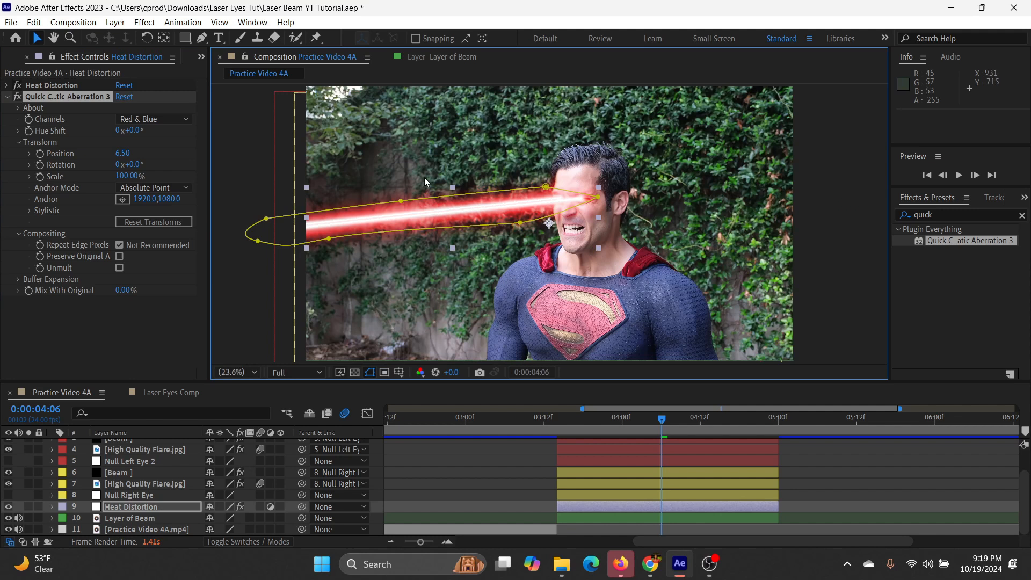
- Deselect the layer, set the preview resolution to Quarter, and scrub through the beam, stopping at 0:00:03:15
left_click(214, 317)
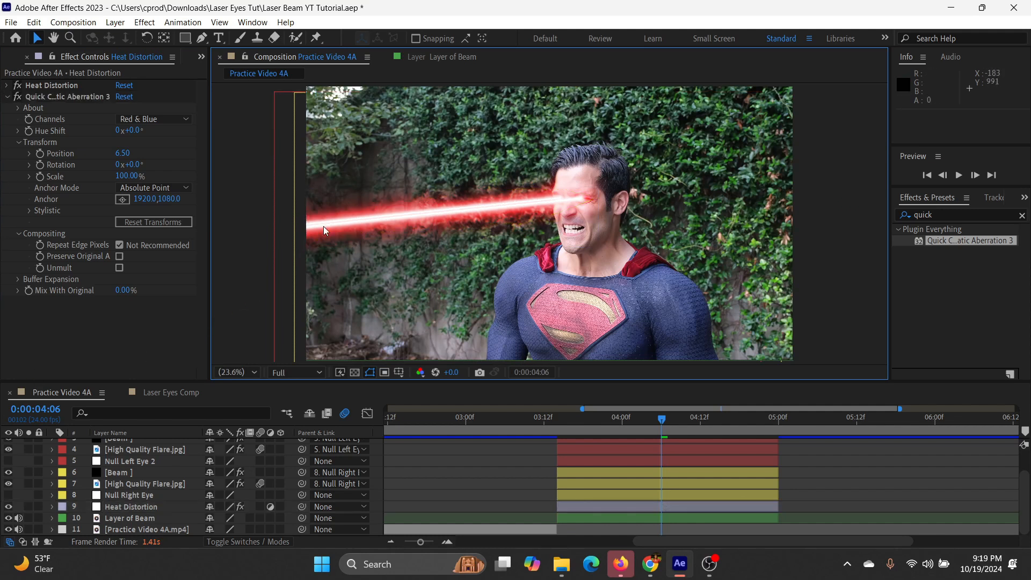
left_click_drag(531, 420, 616, 424)
left_click(297, 372)
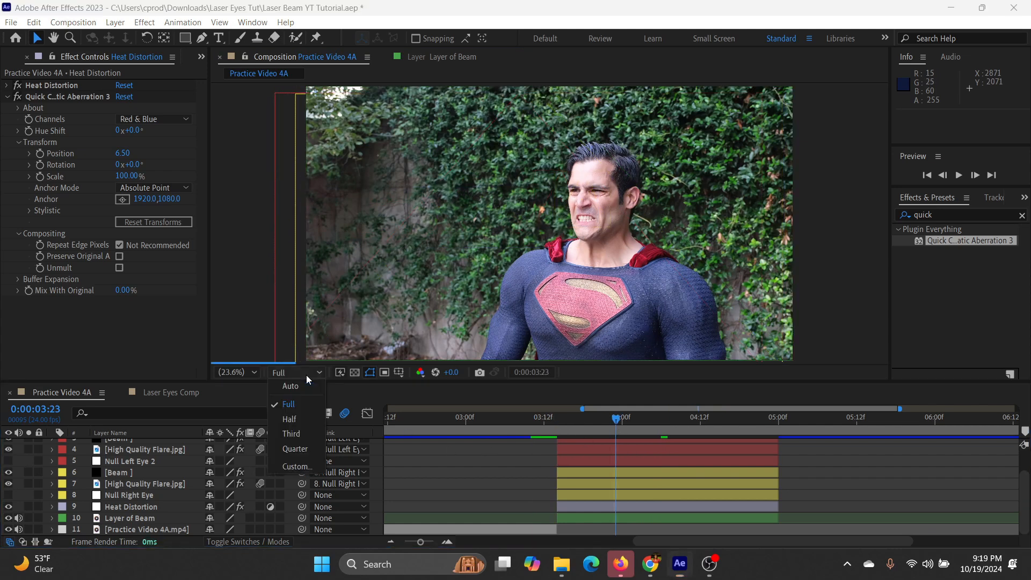
left_click(290, 437)
left_click_drag(527, 421, 564, 452)
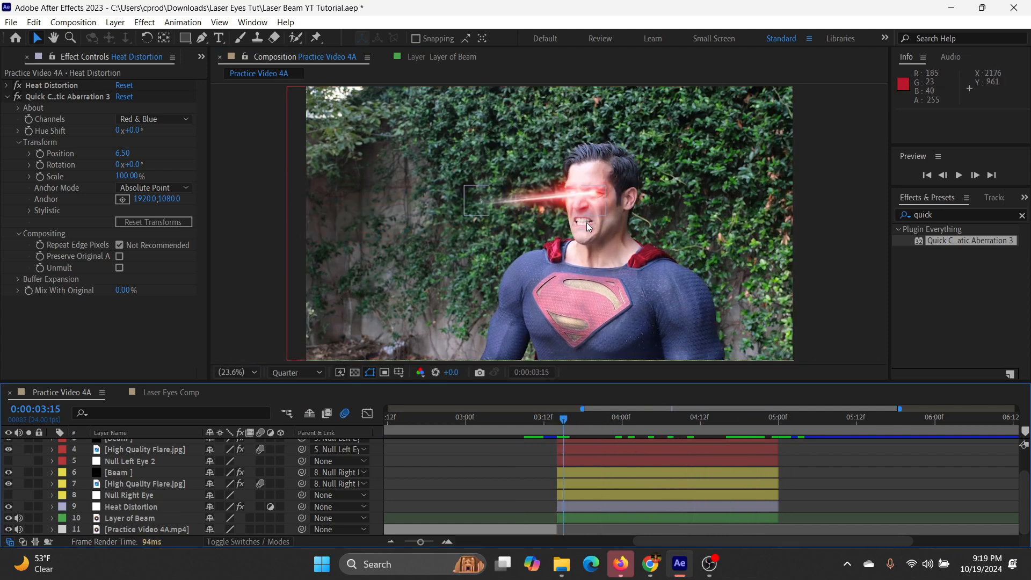
- Open the Laser Beam 1 Final Render composition from the TUT 4 folder and scrub through its flash and beam section
left_click(16, 60)
left_click(7, 179)
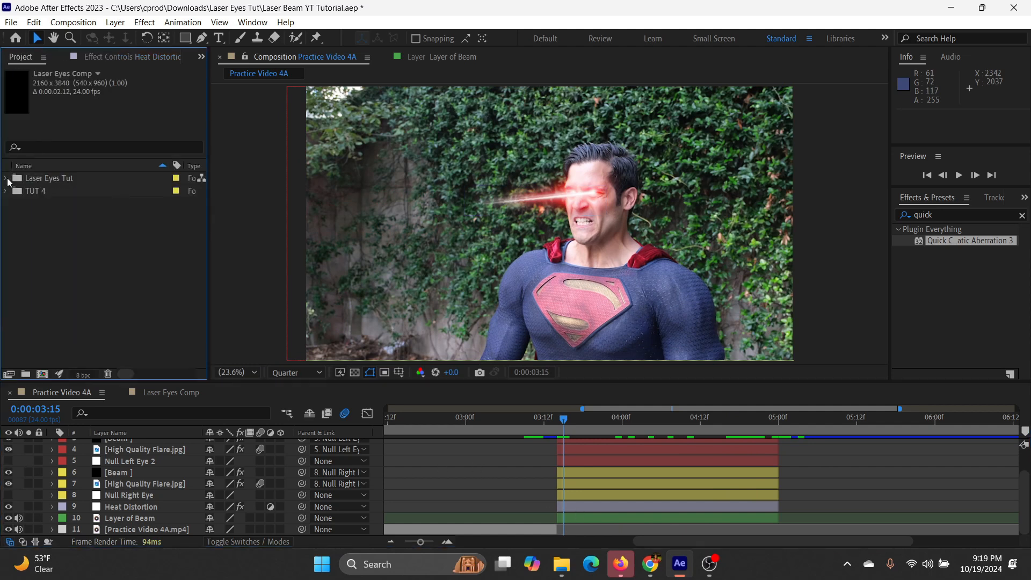
left_click(8, 192)
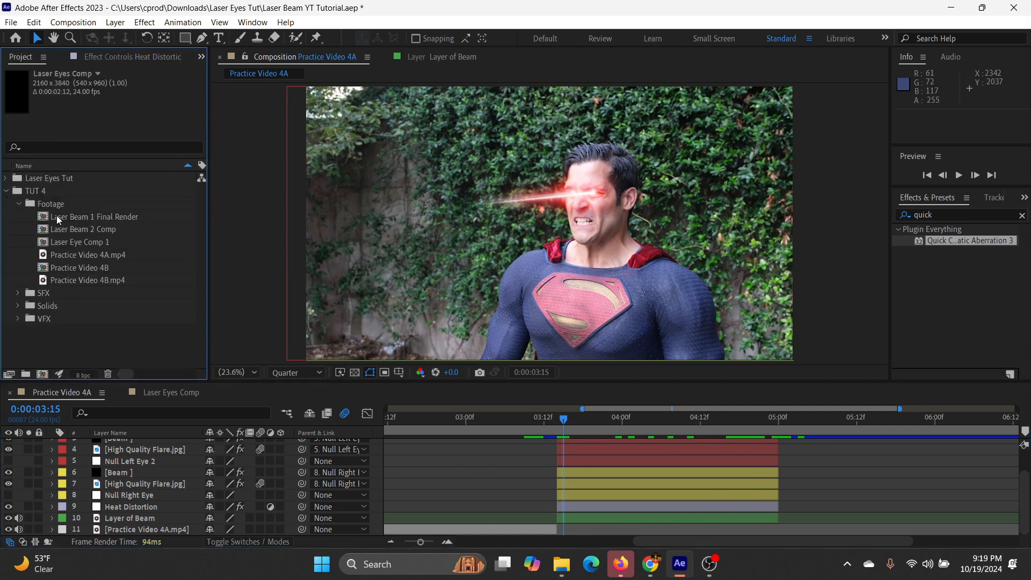
double_click(85, 218)
left_click_drag(579, 440, 605, 440)
scroll(611, 176, "up", 2)
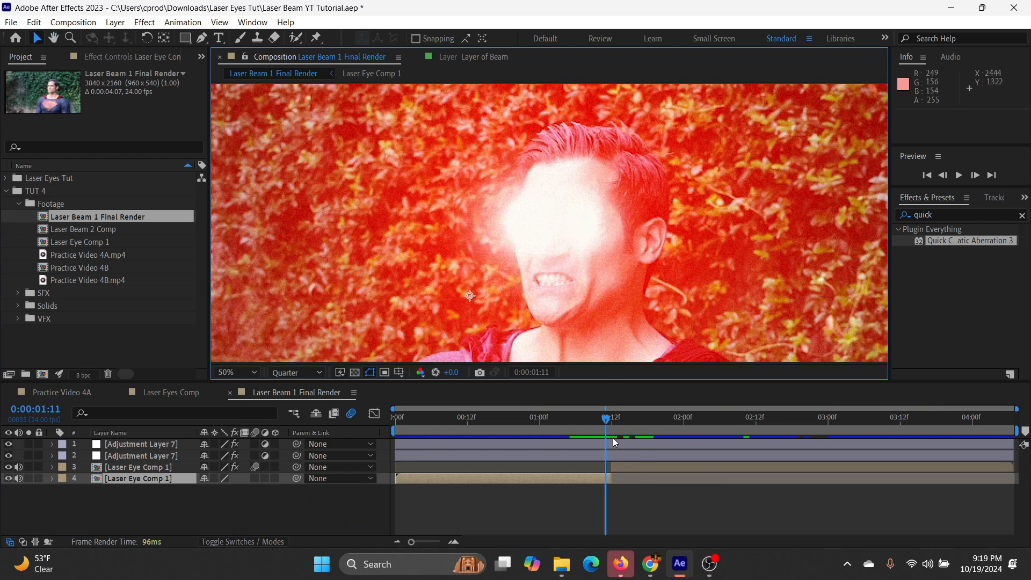
left_click_drag(608, 421, 702, 431)
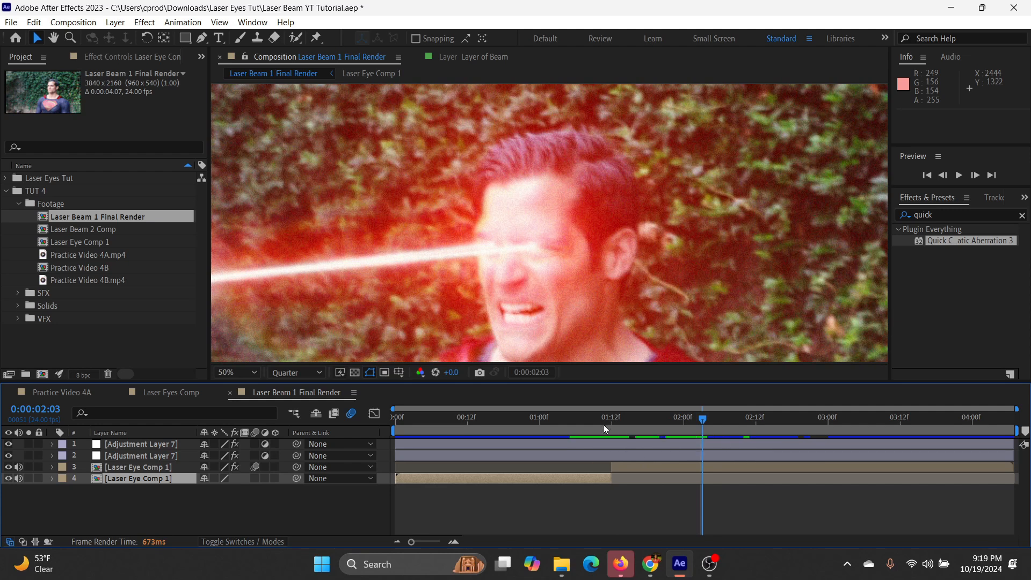
left_click_drag(604, 425, 624, 443)
- Inspect the nested Laser Eye Comp 1, return to Practice Video 4A, and close both reference compositions
double_click(604, 473)
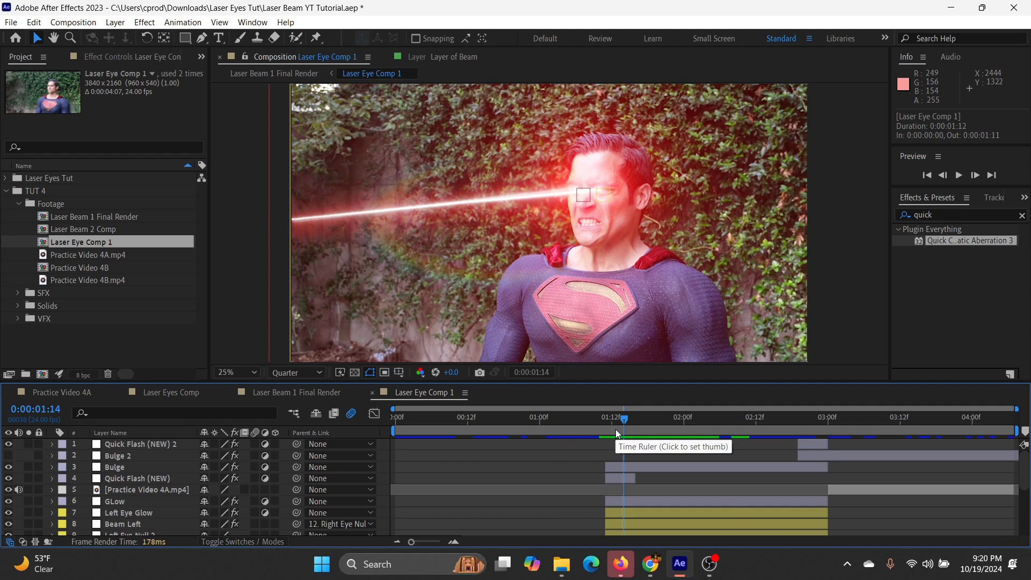
left_click(309, 394)
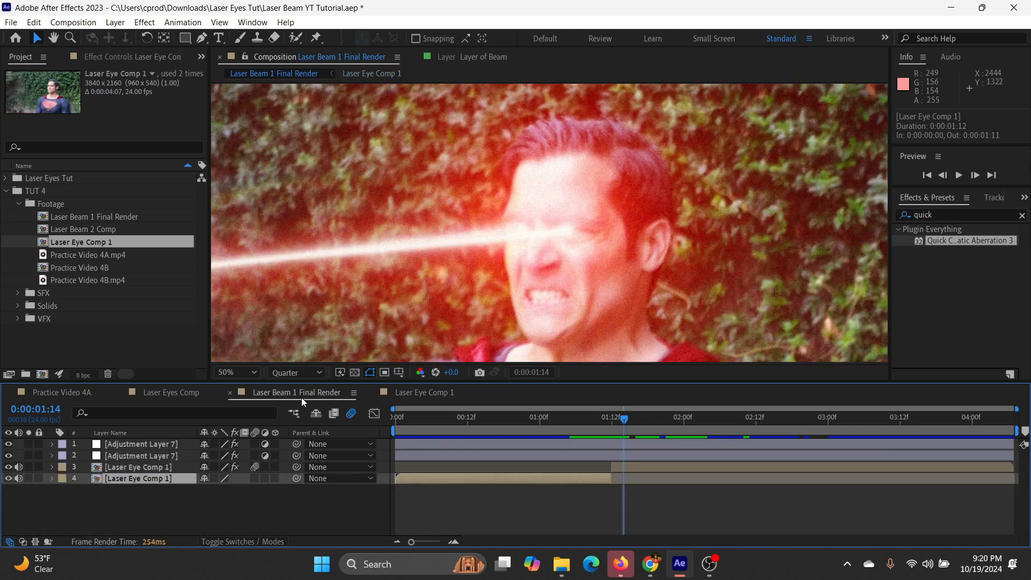
left_click(157, 394)
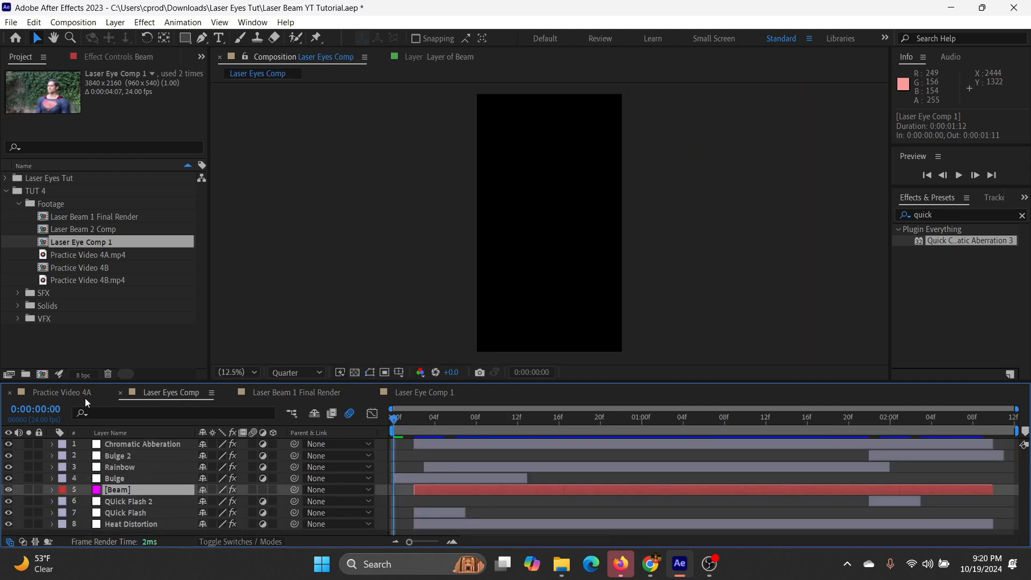
left_click(47, 397)
left_click(230, 394)
left_click(230, 393)
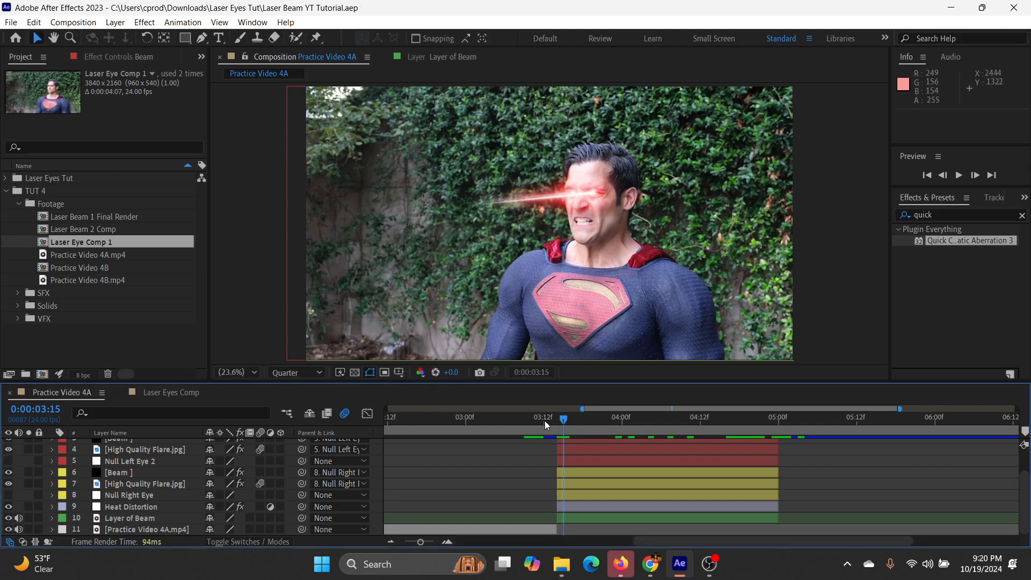
- Extend the right eye's High Quality Flare layer back to start at 0:00:03:12 and split it at 0:00:03:14
mouse_move(544, 420)
left_mouse_down()
mouse_move(566, 429)
mouse_move(559, 434)
left_mouse_up()
left_click(129, 486)
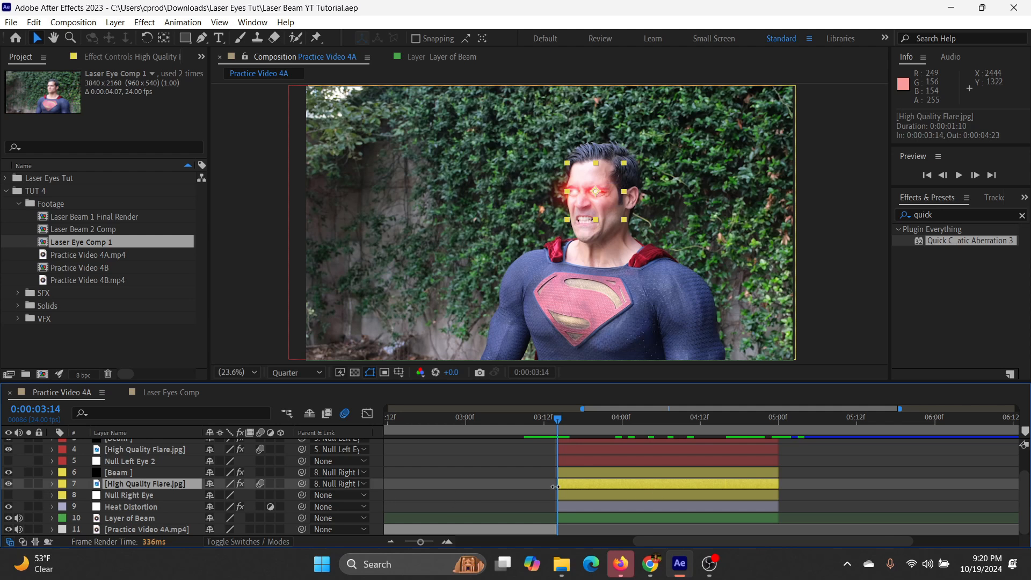
left_click_drag(555, 487, 544, 487)
key("ctrl+shift+d")
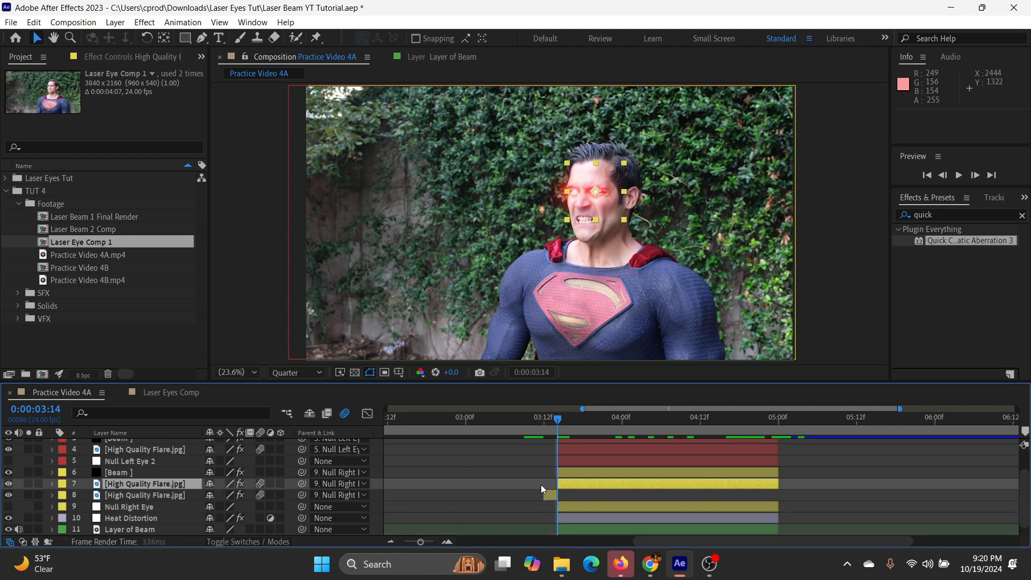
- Set the preview to Full resolution and add a 50% Scale keyframe to the short right-eye flare segment at 0:00:03:12
left_click_drag(556, 426, 546, 429)
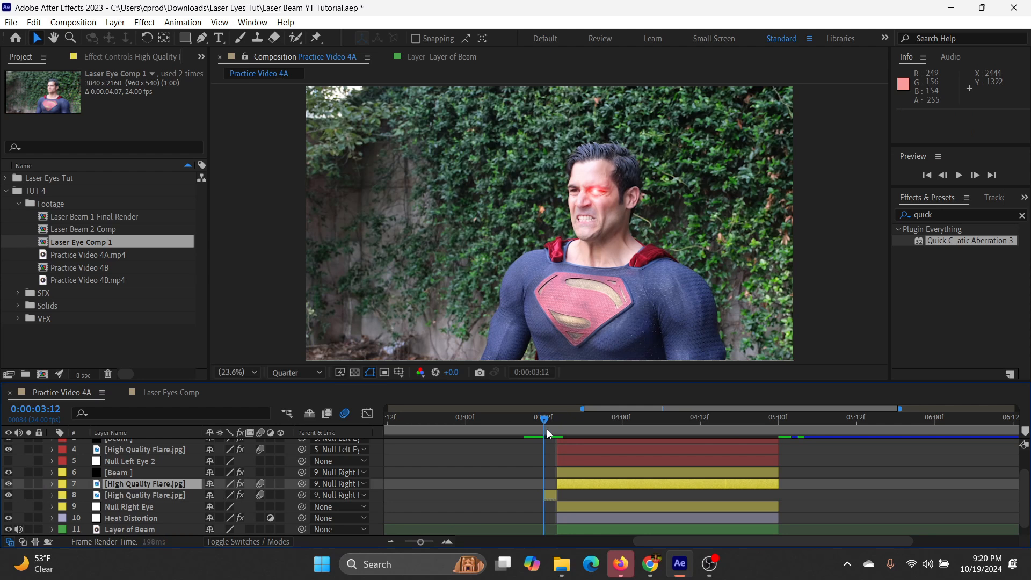
left_click(551, 495)
scroll(656, 205, "up", 3)
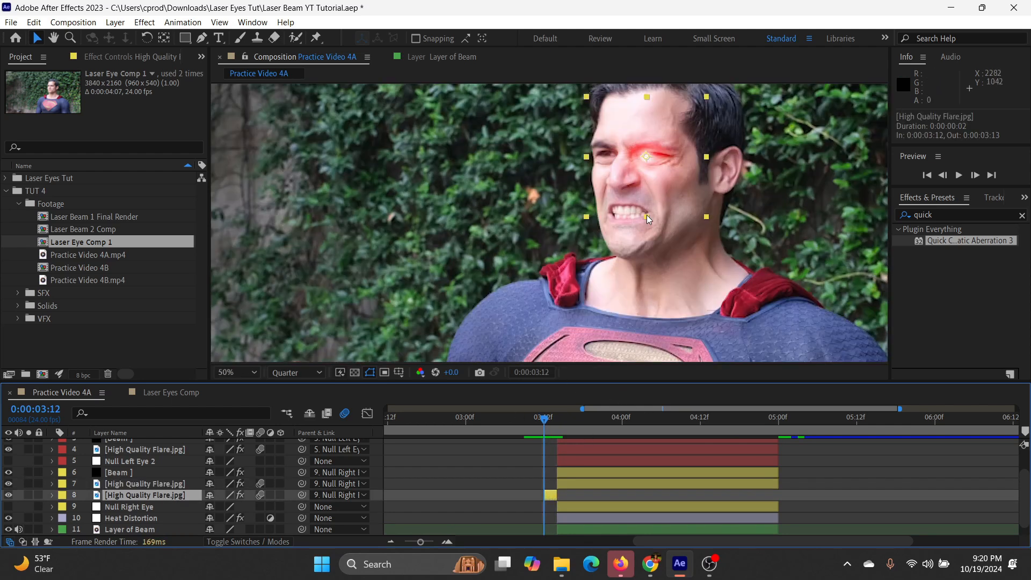
left_click_drag(634, 193, 624, 199)
scroll(590, 211, "up", 2)
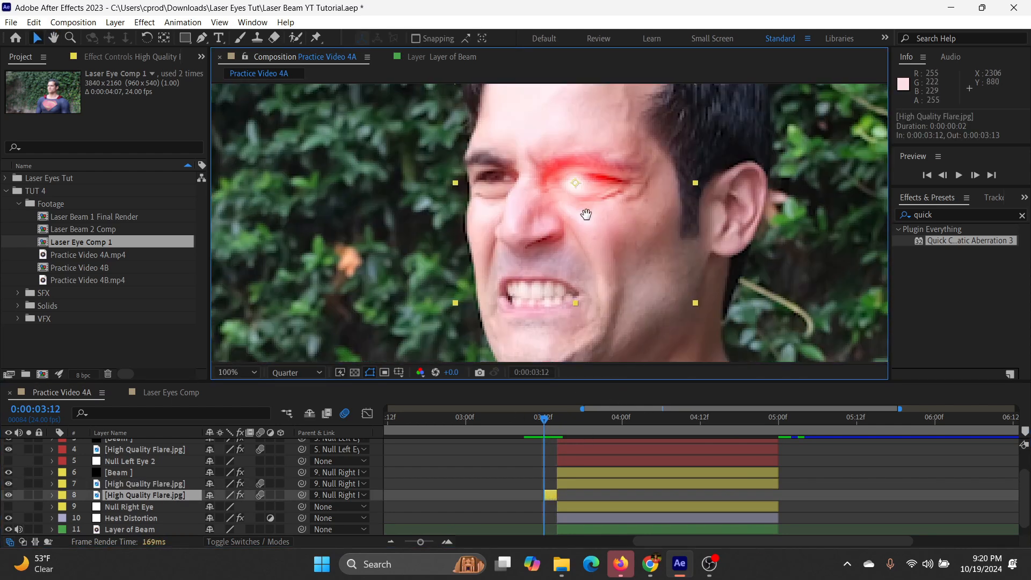
scroll(588, 218, "up", 2)
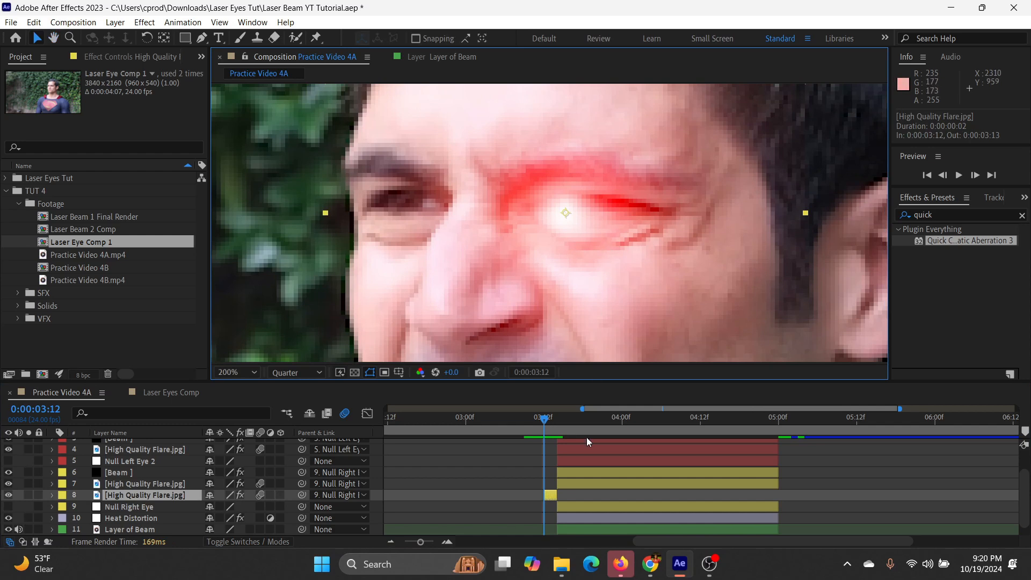
left_click(284, 372)
left_click(294, 408)
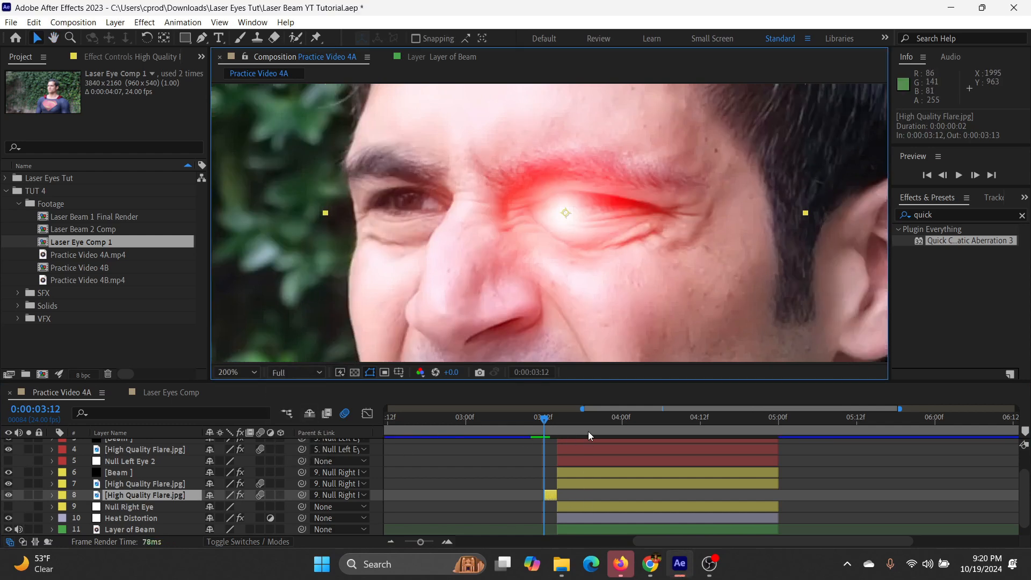
key("s")
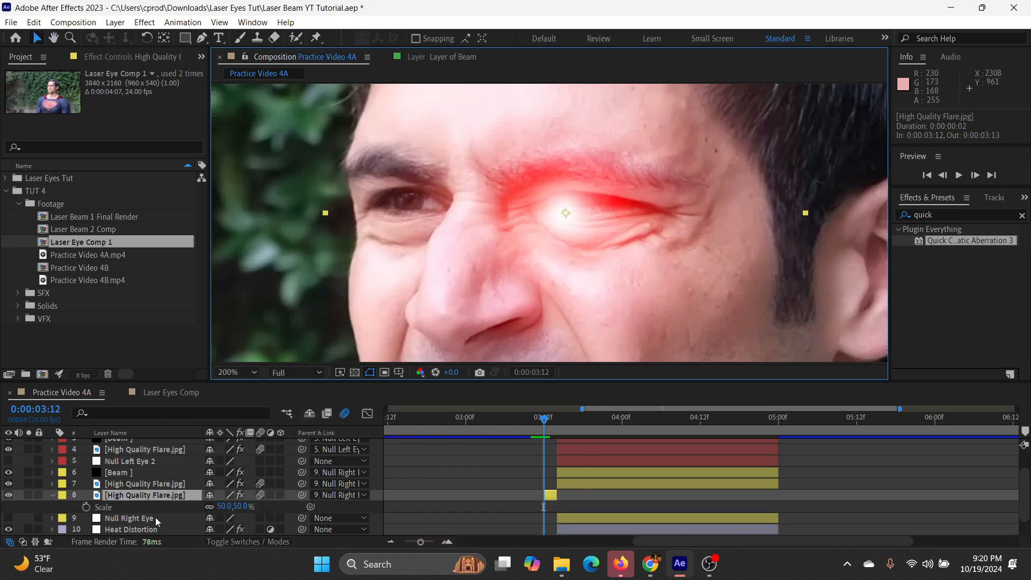
left_click(86, 507)
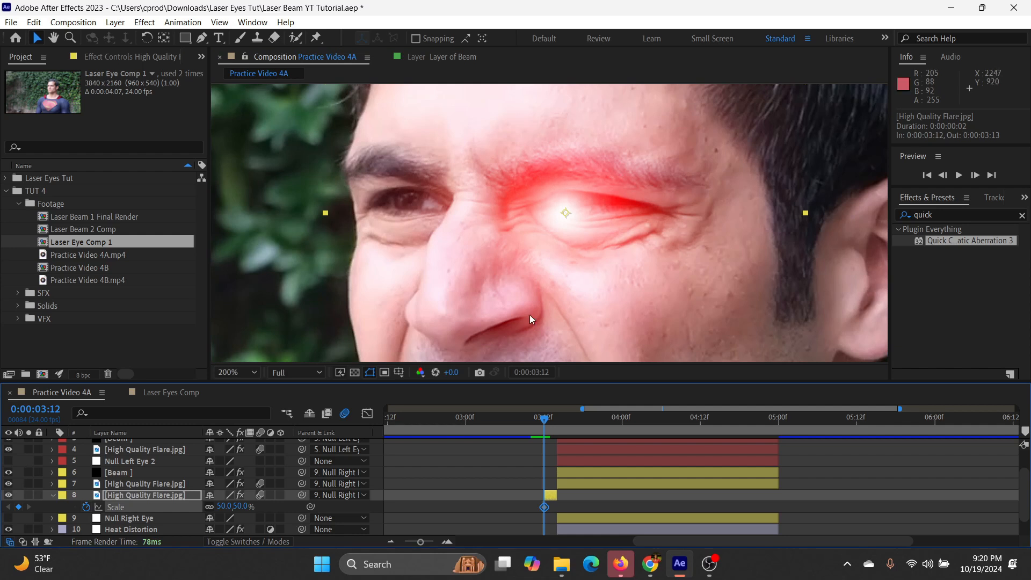
- Raise the short right-eye flare's Scale keyframe at 0:00:03:12 to 262% and reposition the flare to 24.3, -13.6
left_click_drag(252, 511, 290, 516)
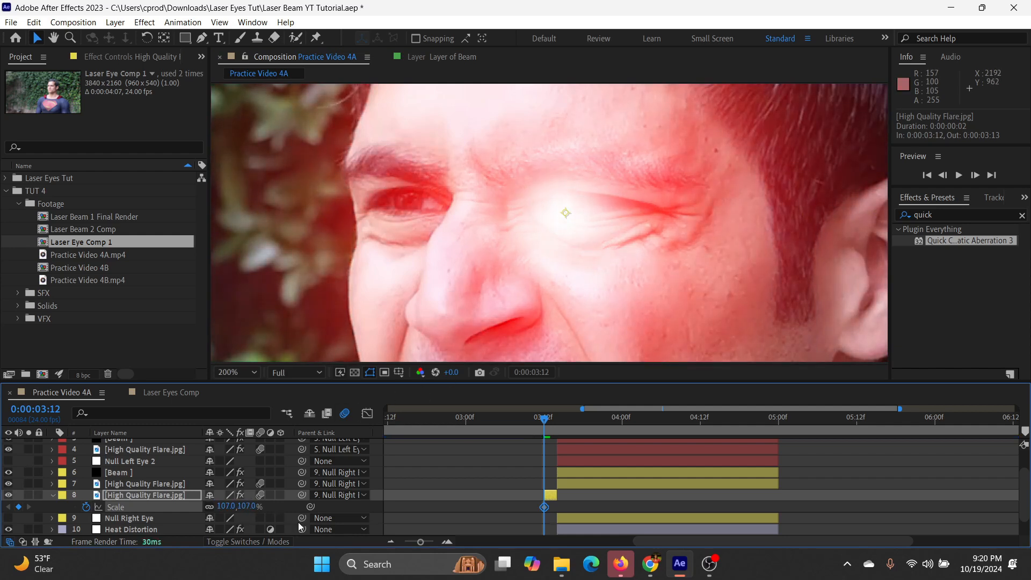
left_click_drag(527, 277, 539, 263)
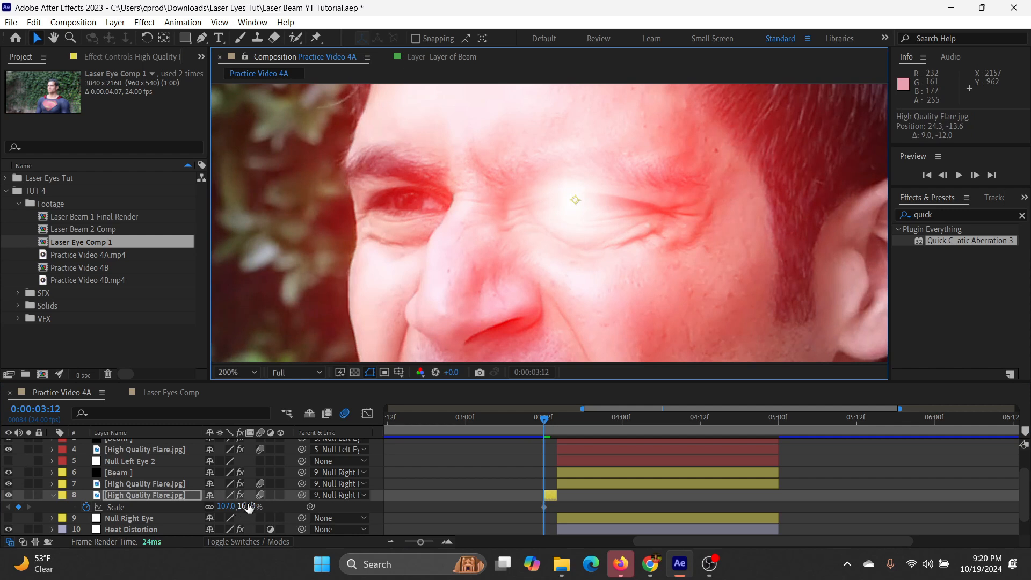
left_click_drag(245, 507, 325, 494)
scroll(728, 183, "down", 6)
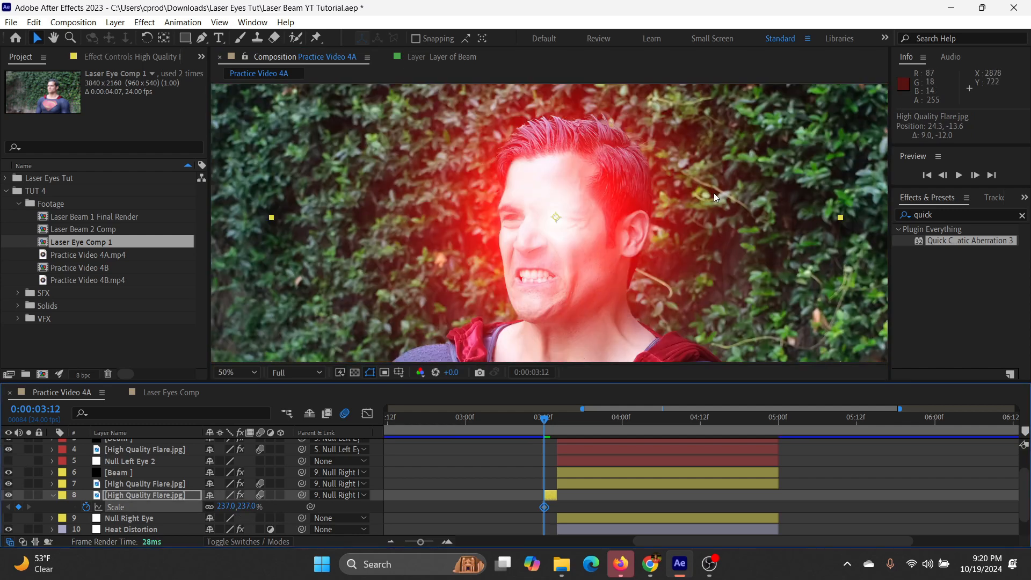
left_click_drag(256, 508, 295, 508)
scroll(588, 230, "up", 2)
scroll(588, 229, "up", 2)
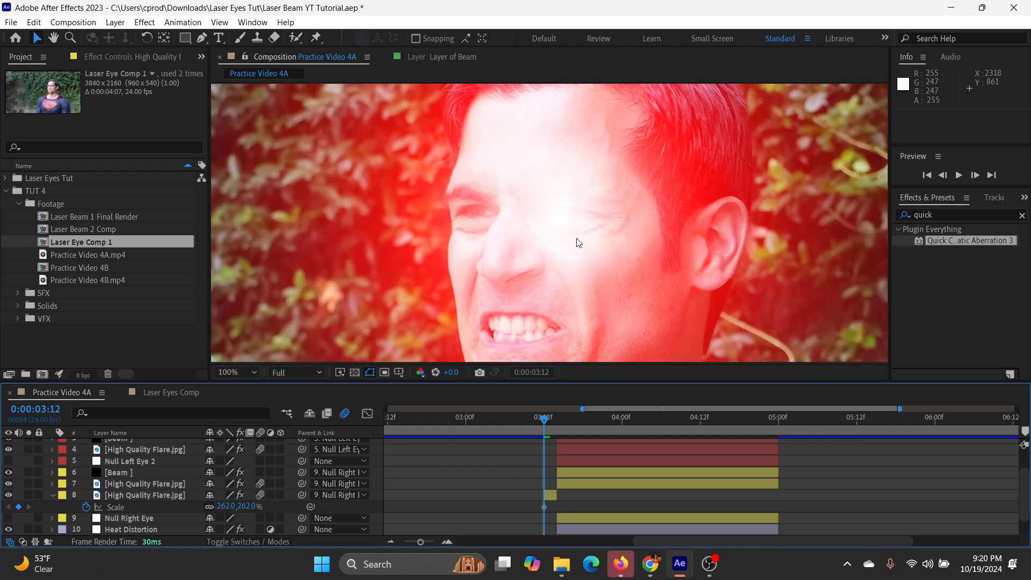
- Shift the short right-eye flare's start and Scale keyframe back to 0:00:03:11, and set its Scale to 82% at 0:00:03:13
left_click(549, 494)
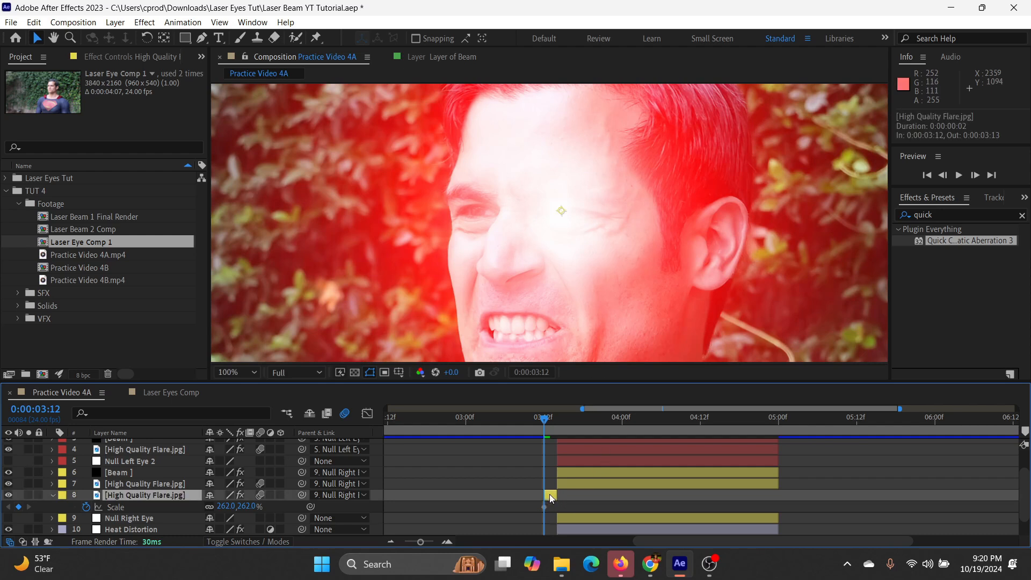
left_click(976, 175)
left_click(976, 176)
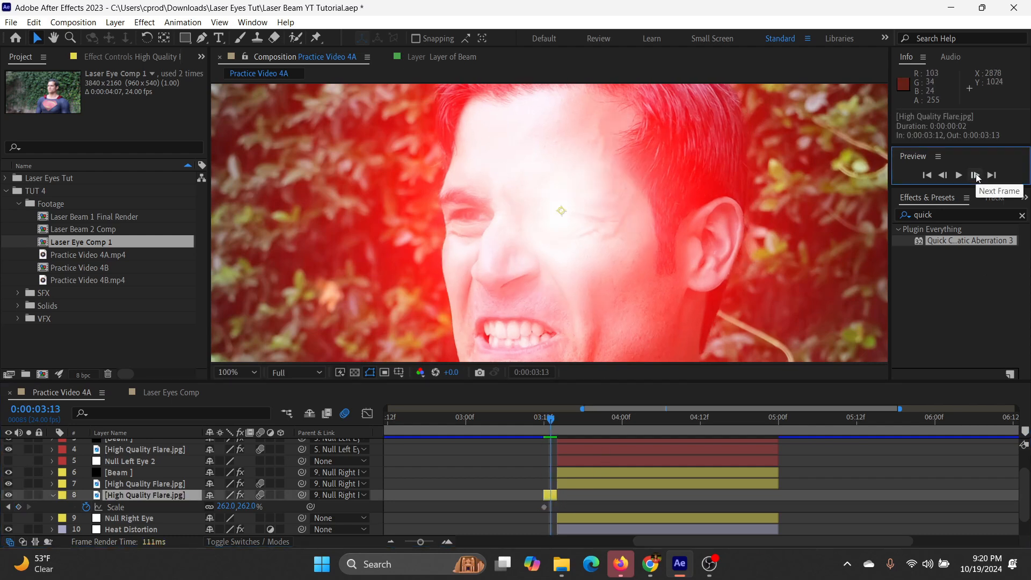
left_click(976, 176)
left_click(551, 418)
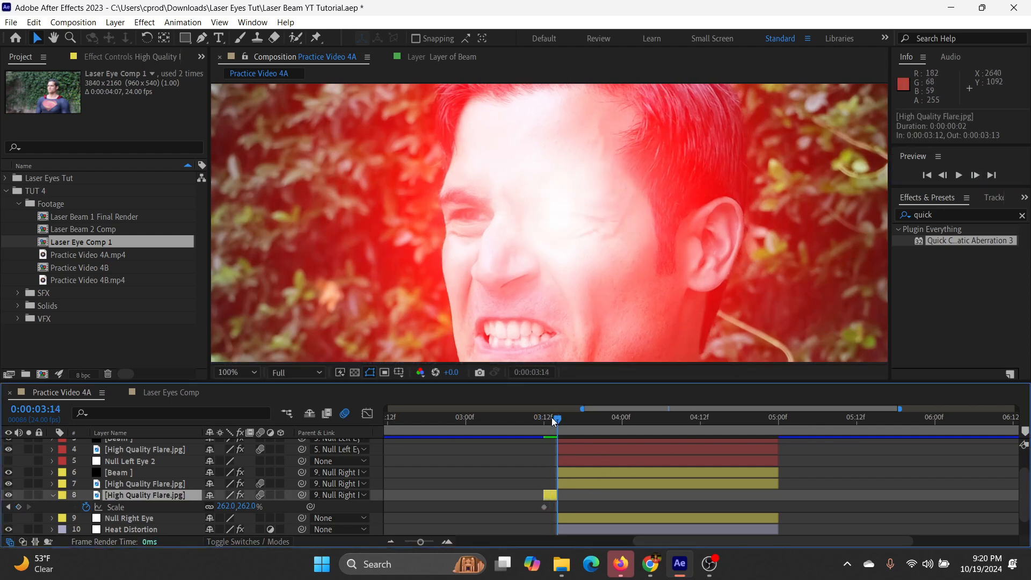
left_click_drag(541, 499, 541, 509)
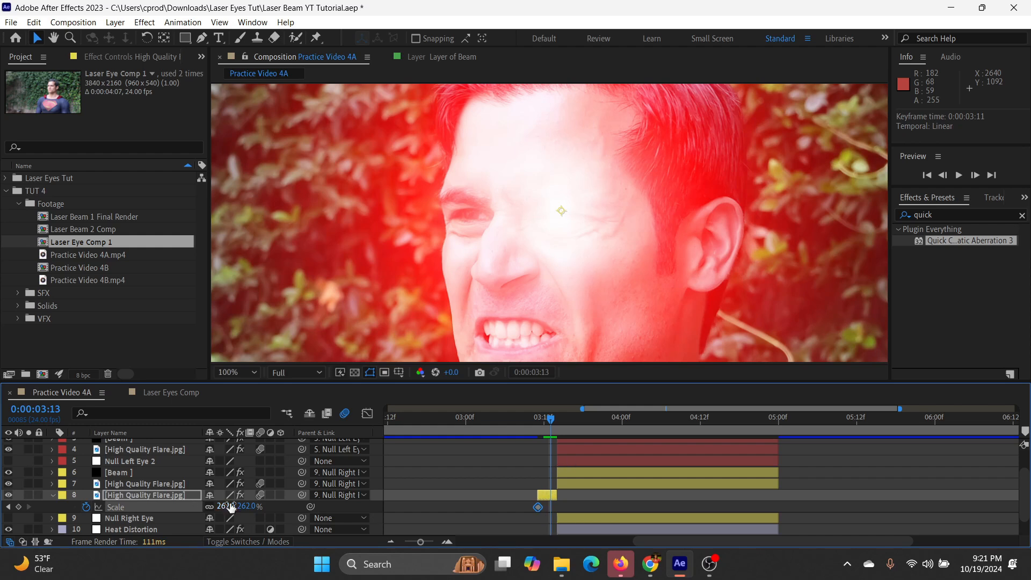
left_click_drag(231, 507, 135, 510)
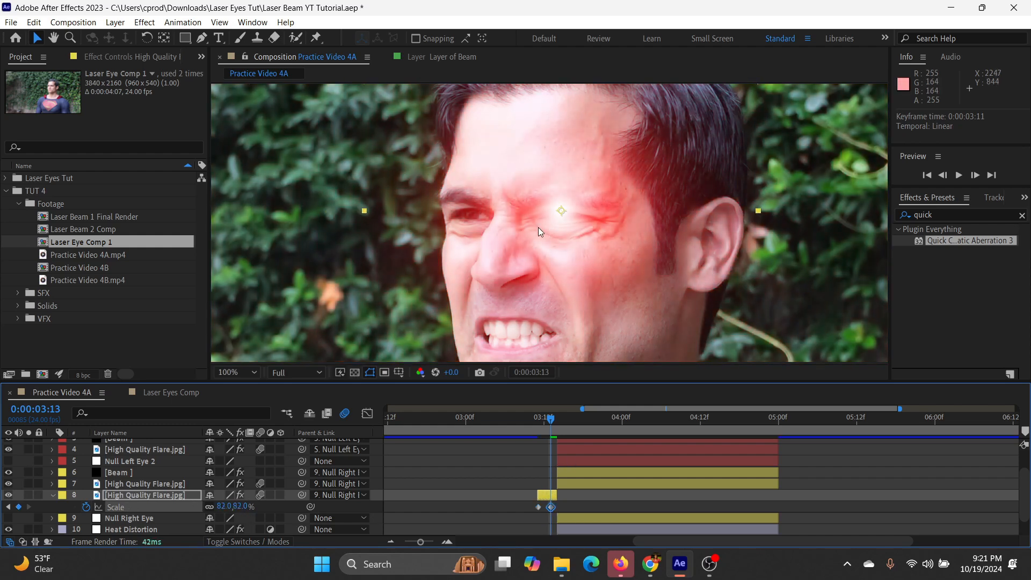
- Keyframe the short right-eye flare's Position at 0:00:03:11, move it to 20.3, -6.6 at 0:00:03:13, and preview the motion
key("p")
left_click(86, 508)
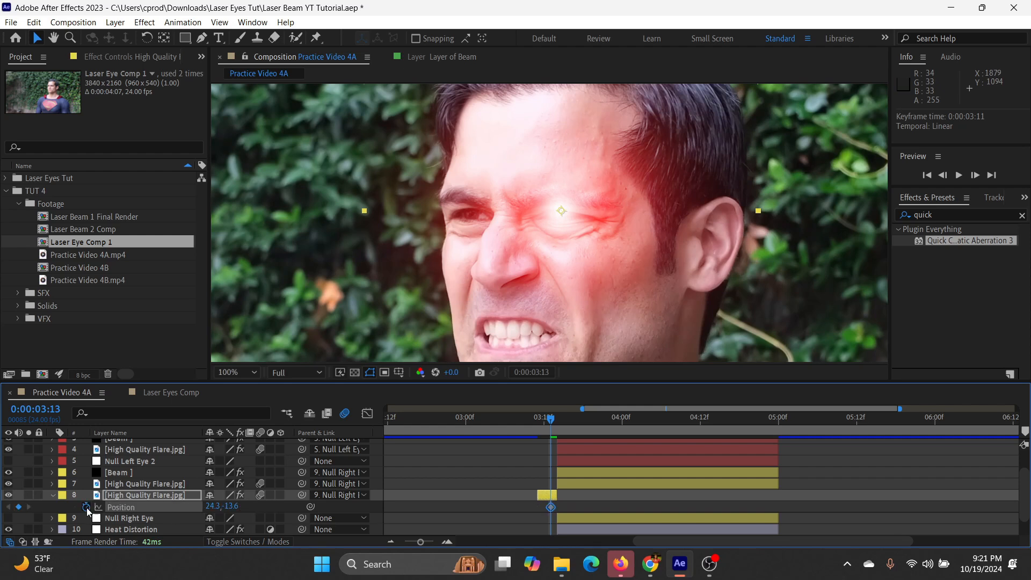
left_click_drag(552, 508, 540, 507)
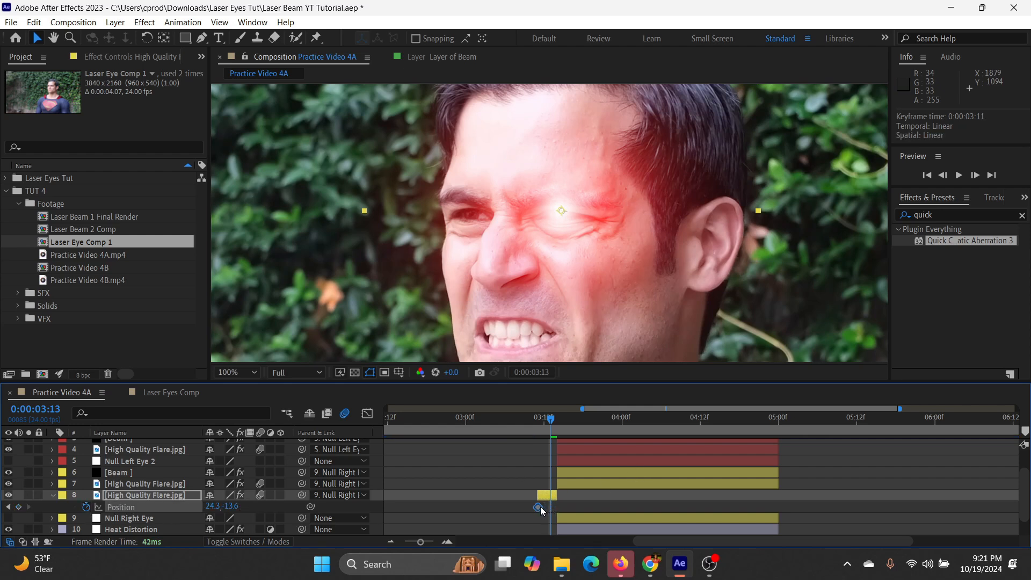
left_click_drag(600, 255, 595, 257)
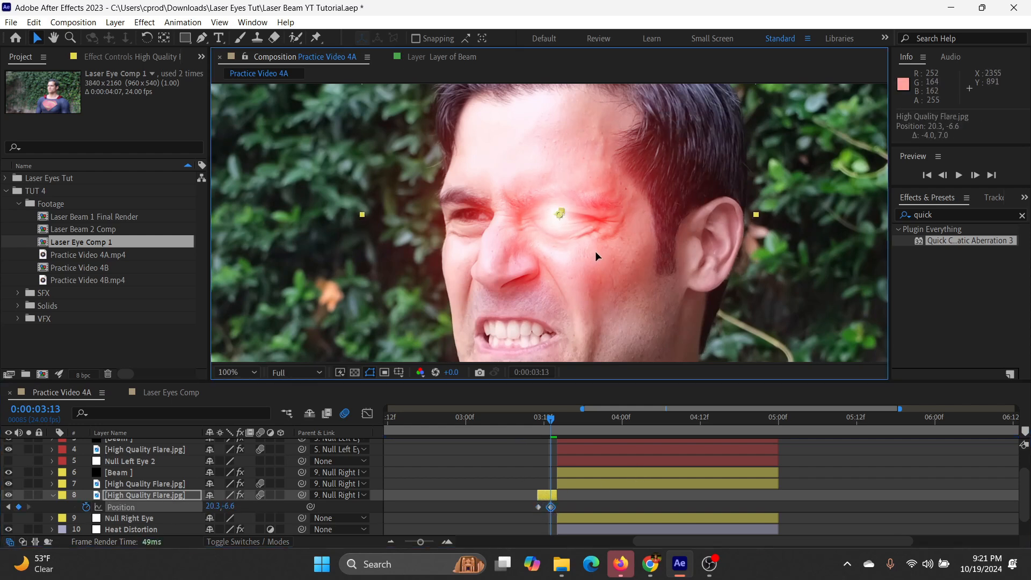
mouse_move(552, 419)
left_mouse_down()
mouse_move(519, 420)
mouse_move(563, 431)
mouse_move(526, 434)
mouse_move(529, 423)
mouse_move(541, 426)
mouse_move(537, 463)
mouse_move(530, 423)
mouse_move(540, 429)
left_mouse_up()
key("space")
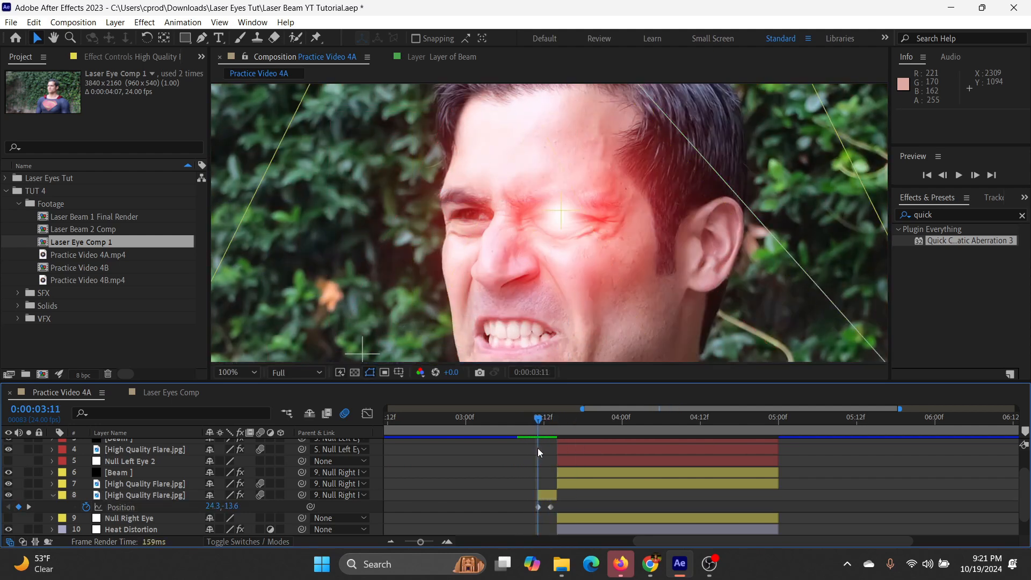
- Duplicate the short right-eye flare segment and move the copy onto the left eye at -121.7, -15.6 at 0:00:03:11
scroll(588, 276, "down", 4)
scroll(587, 276, "up", 2)
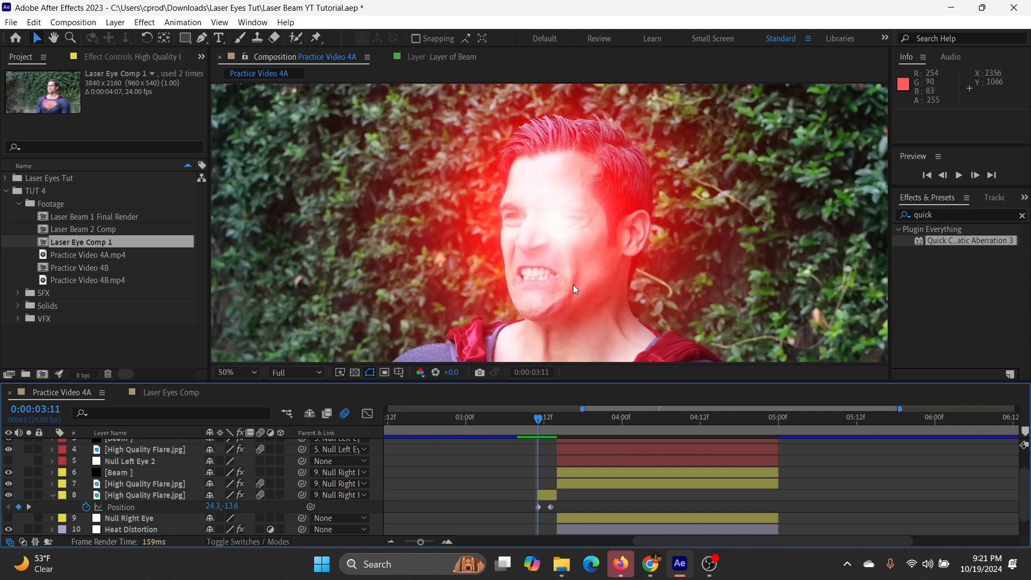
mouse_move(544, 426)
left_mouse_down()
mouse_move(560, 430)
mouse_move(539, 432)
left_mouse_up()
left_click(546, 496)
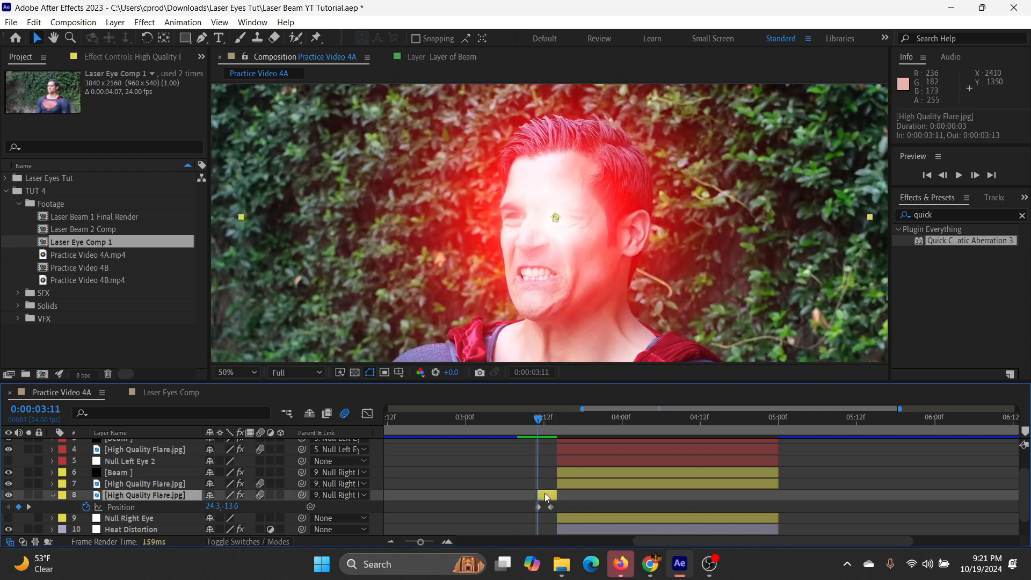
left_click(54, 497)
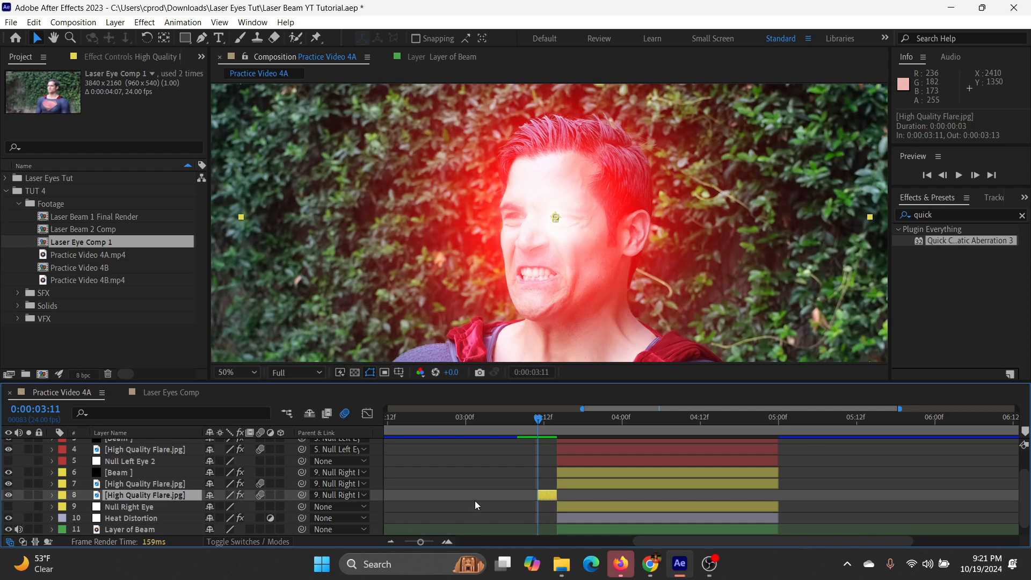
key("ctrl+d")
left_click_drag(582, 239, 543, 234)
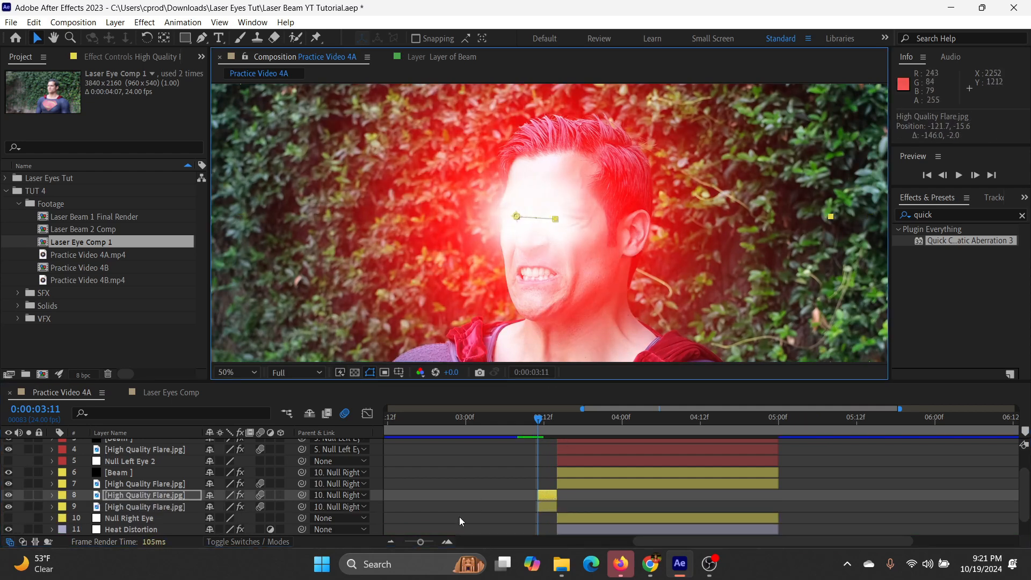
- Replace the copied flare's Position keyframe at 0:00:03:13 with a new one at -141.7, -11.6 to follow the left eye
key("s")
left_click(449, 542)
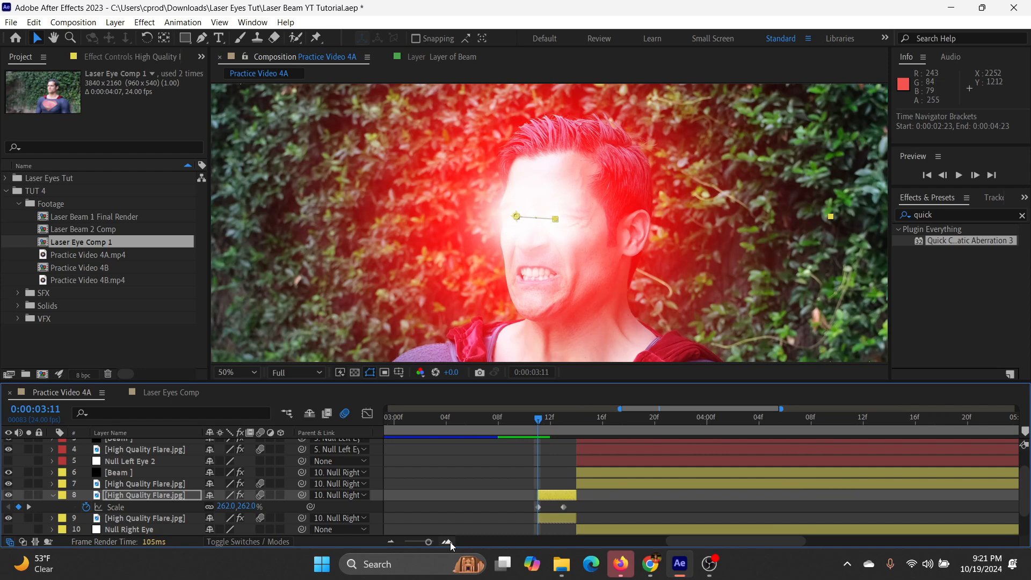
key("p")
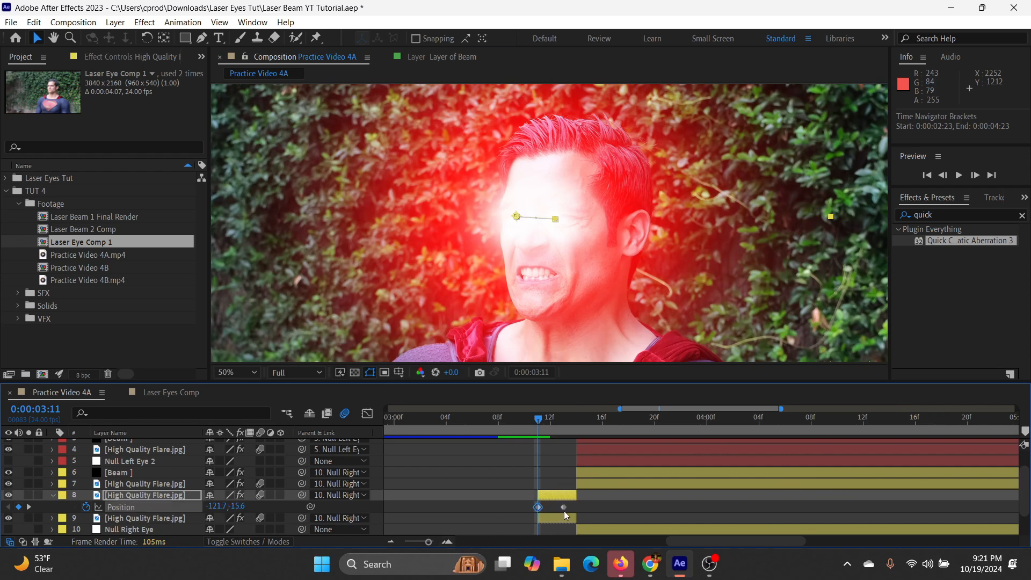
left_click(563, 507)
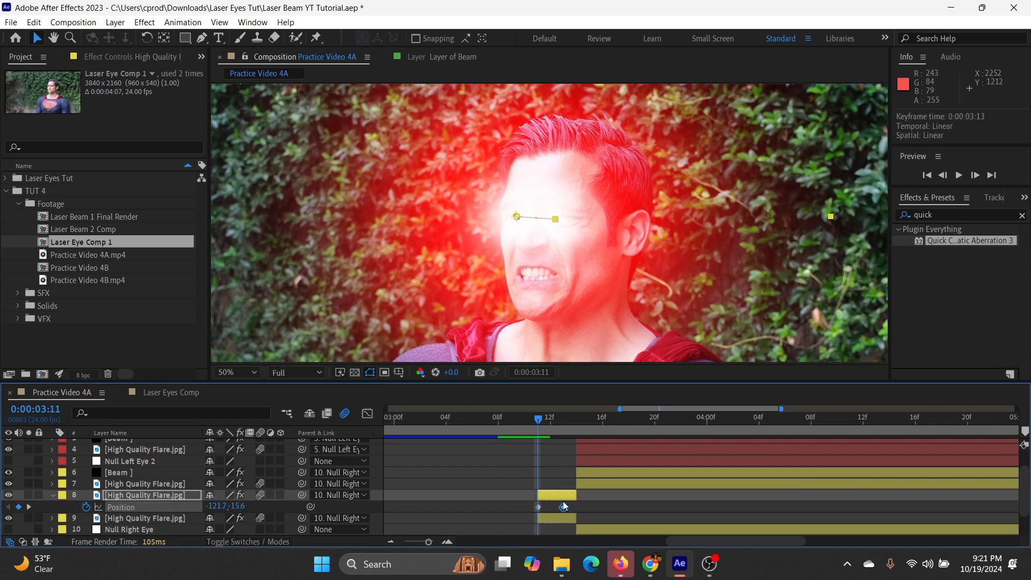
key("Delete")
left_click_drag(544, 423, 562, 430)
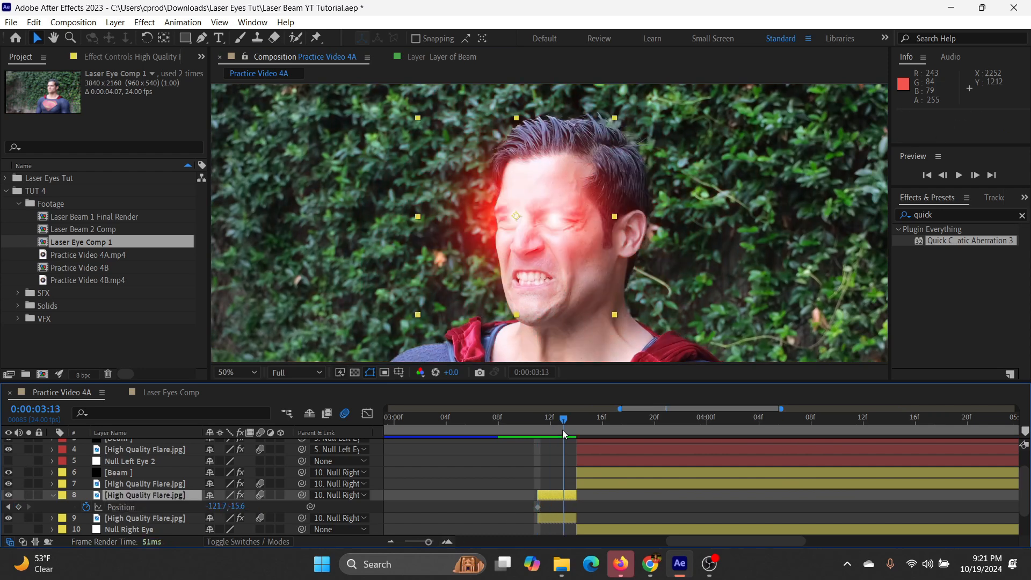
left_click_drag(535, 242, 527, 233)
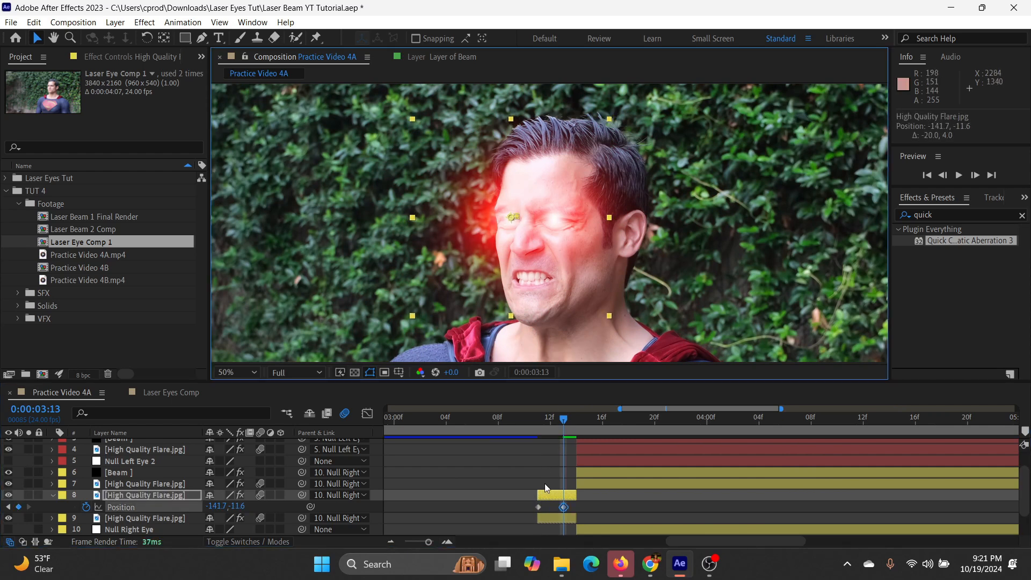
- Preview the flare build-up on both eyes leading into the beam from 0:00:03:07, and save the project
left_click(523, 429)
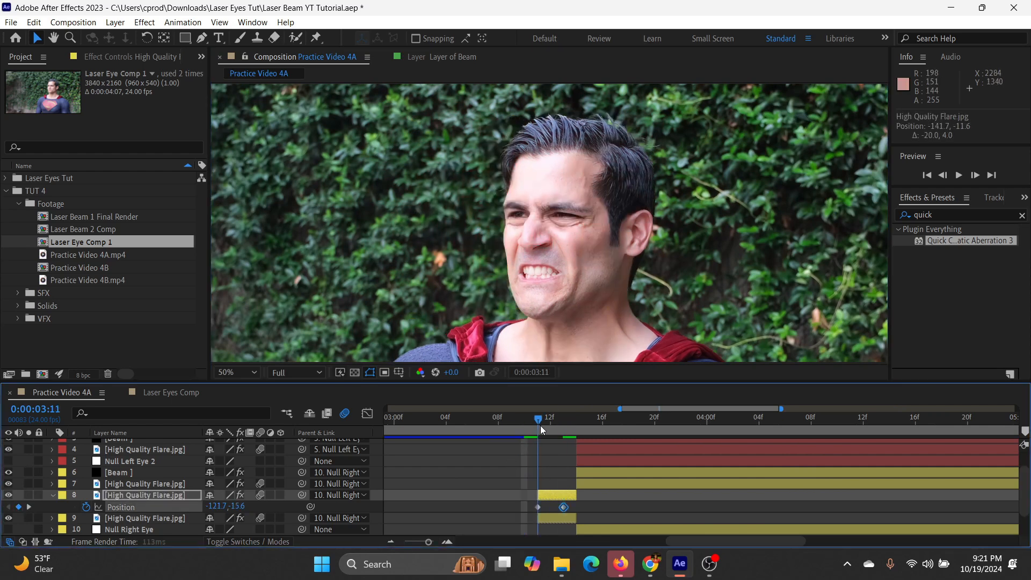
left_click_drag(541, 425, 488, 448)
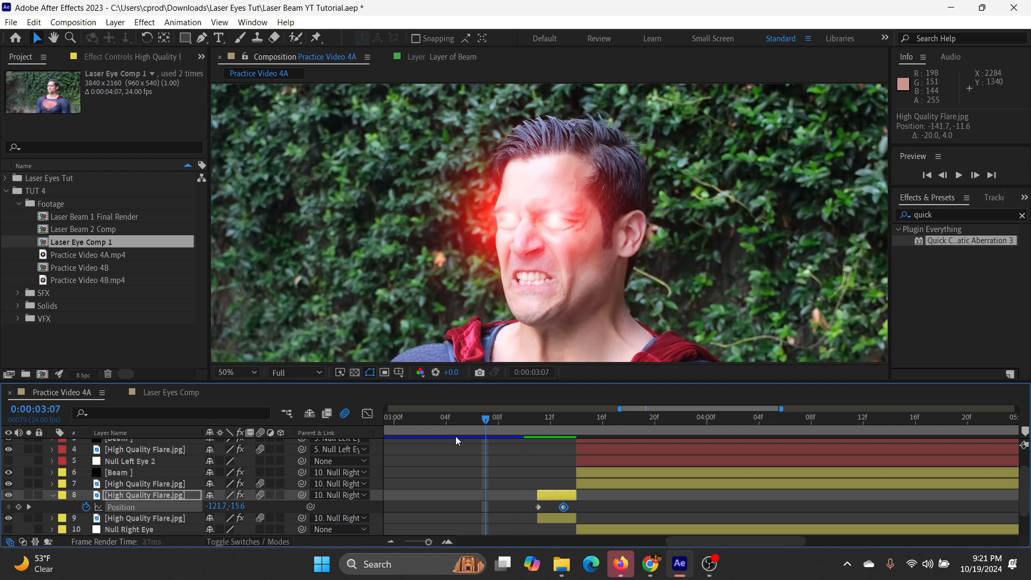
key("space")
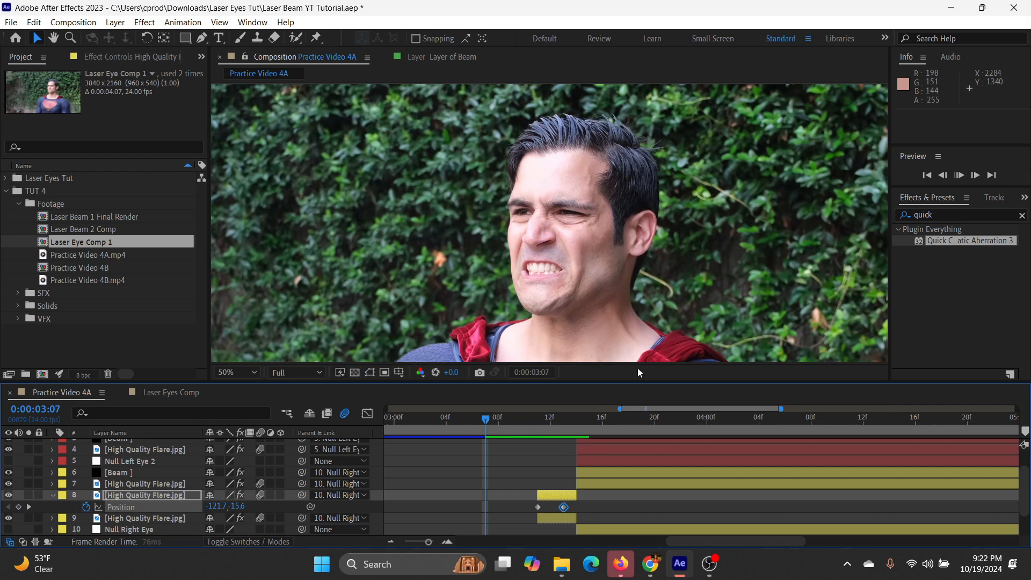
key("space")
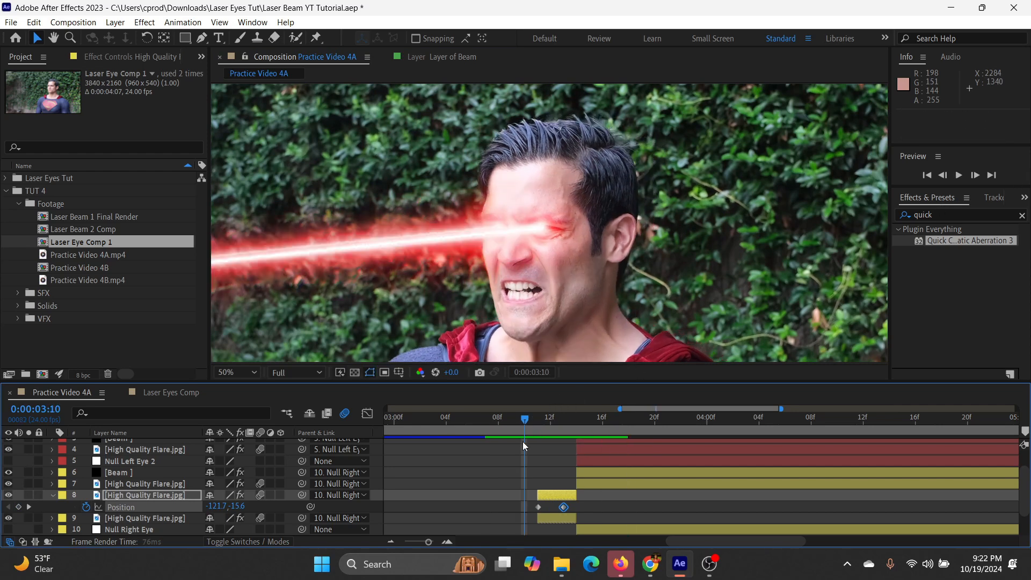
mouse_move(523, 432)
left_mouse_down()
mouse_move(527, 423)
mouse_move(514, 429)
mouse_move(569, 431)
mouse_move(540, 444)
mouse_move(618, 436)
mouse_move(528, 449)
left_mouse_up()
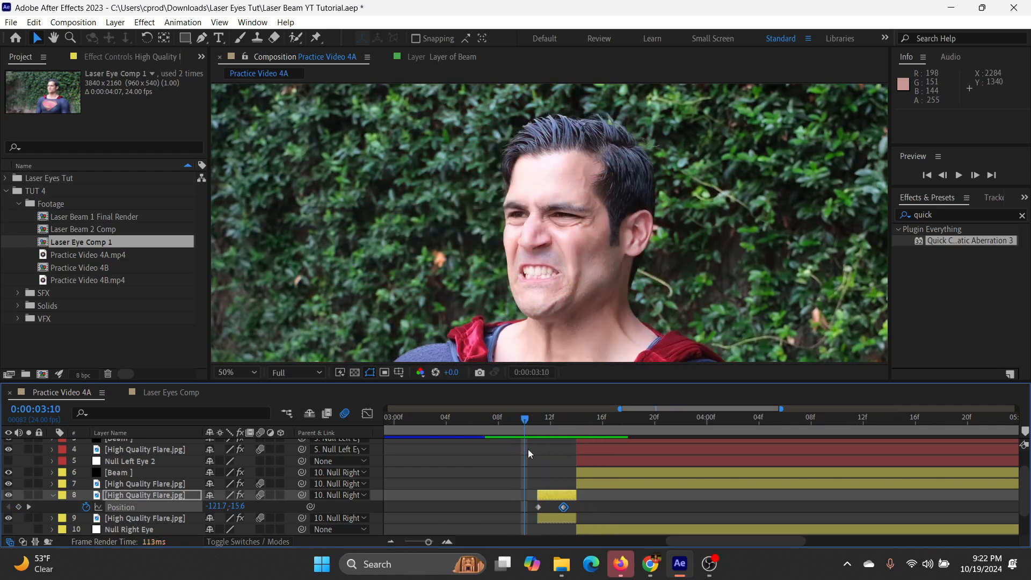
key("ctrl+s")
- Duplicate both short flare segments and place the copies at 0:00:05:00, directly after the beam ends
left_click(53, 495)
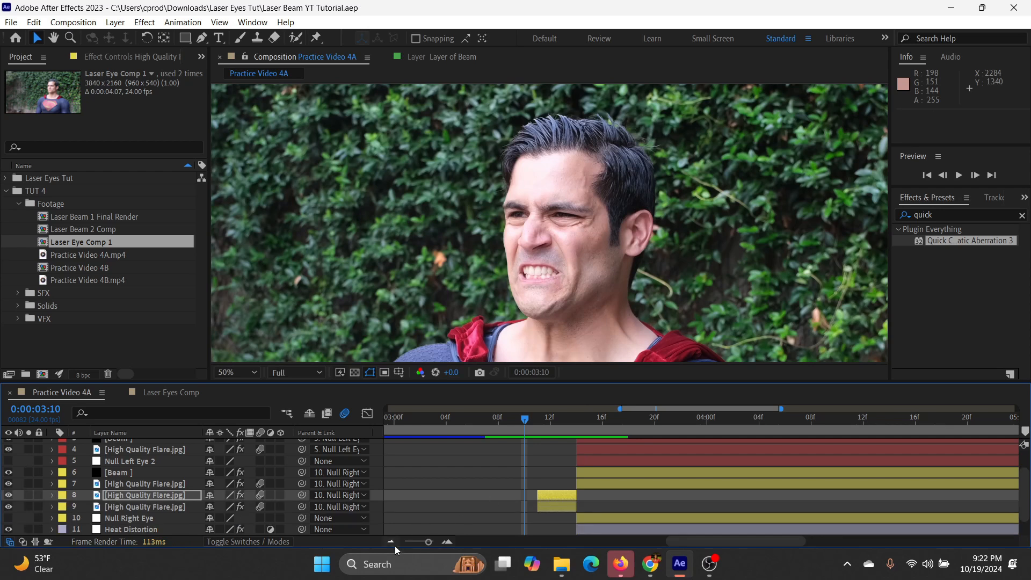
left_click(394, 544)
left_click(515, 495)
left_click_drag(548, 513, 539, 507)
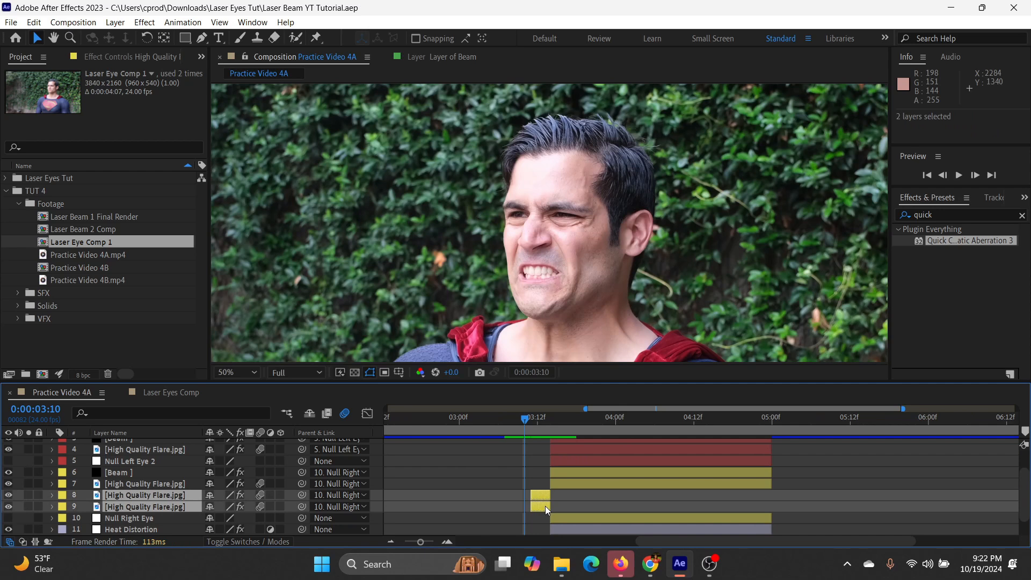
key("ctrl+d")
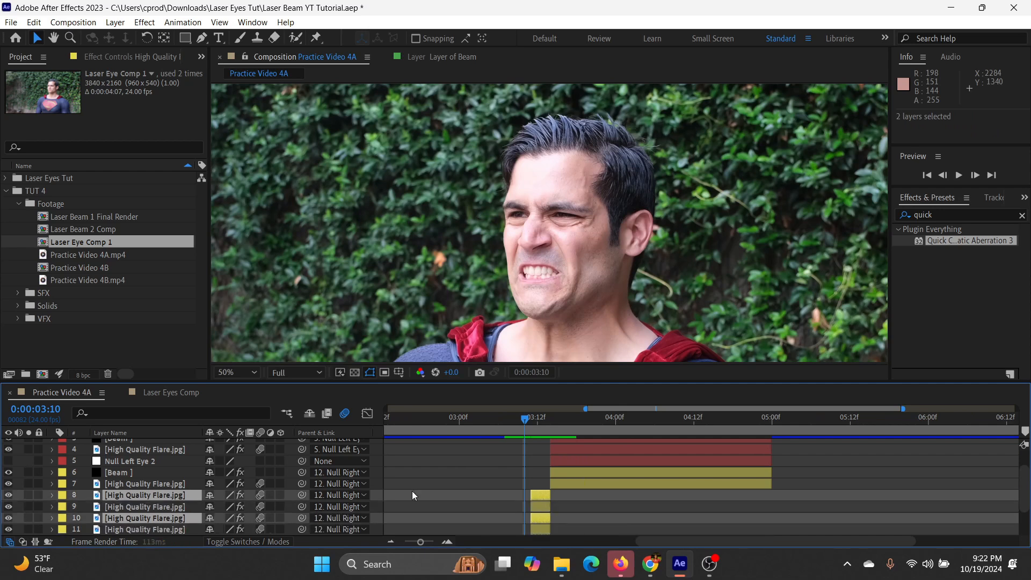
left_click_drag(147, 521, 149, 508)
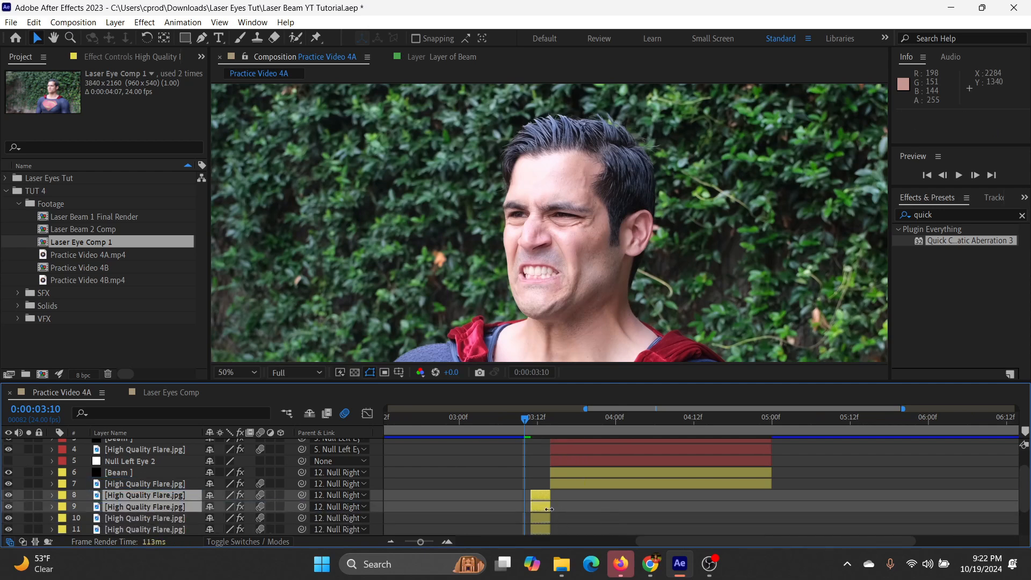
left_click_drag(535, 508, 759, 510)
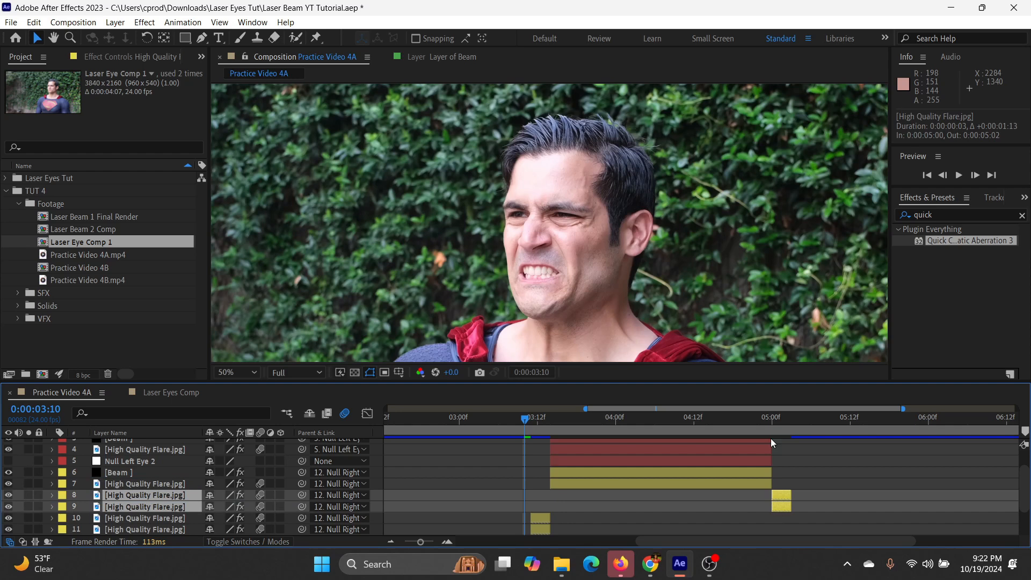
- Move the two copied flare layers that begin at 0:00:05:00 to the top of the layer stack
left_click(769, 423)
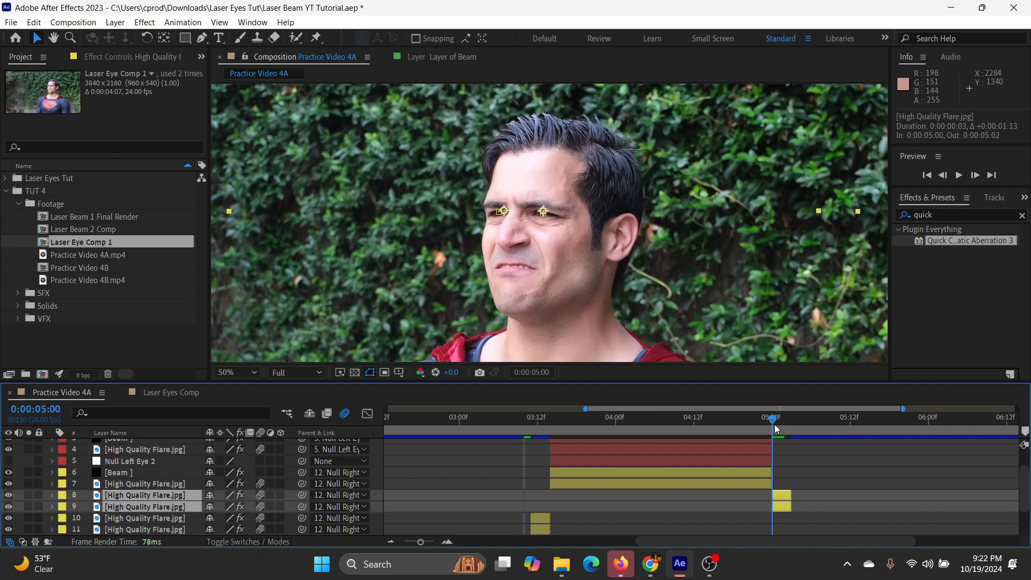
scroll(671, 541, "up", 6)
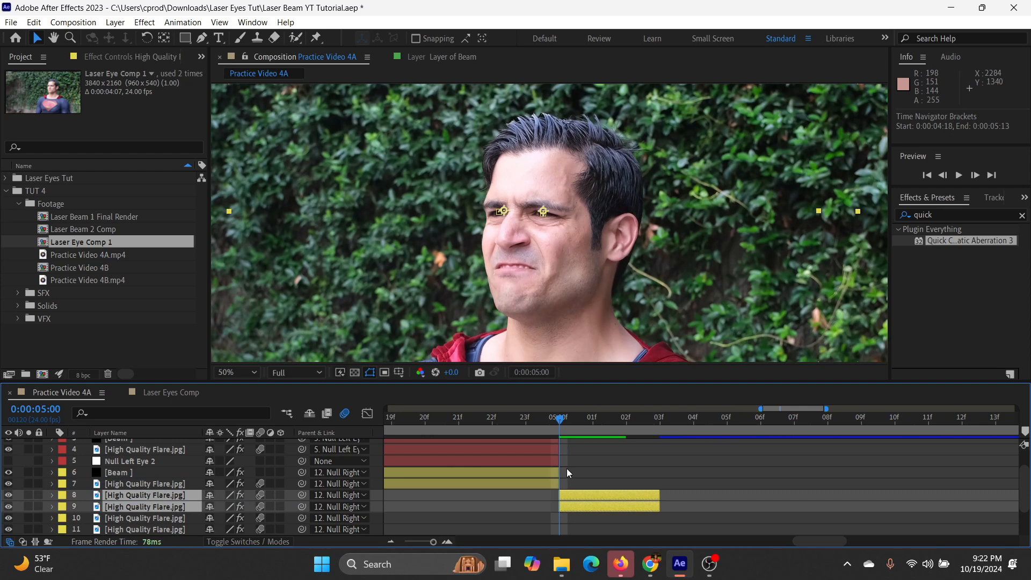
left_click(571, 446)
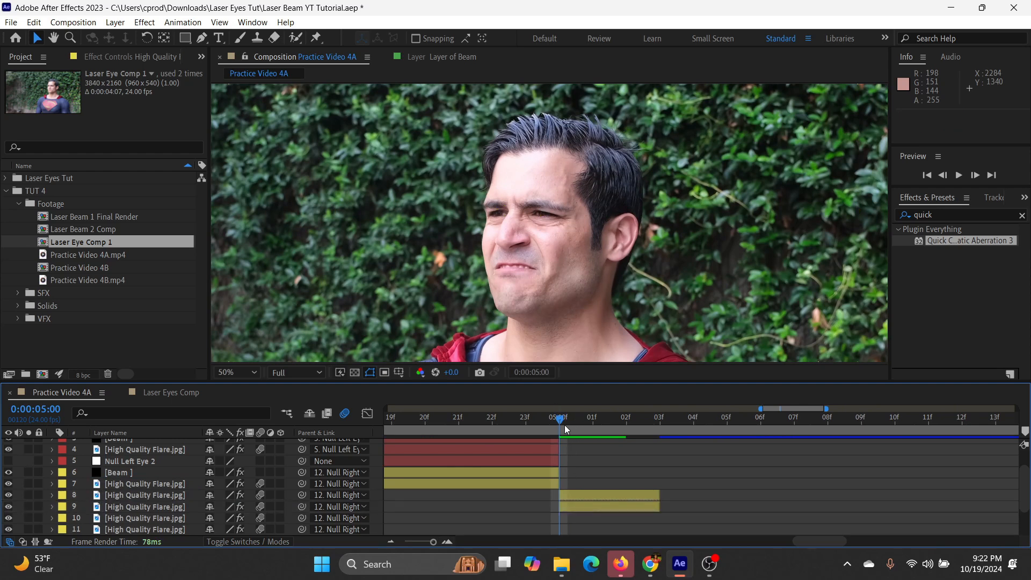
left_click(582, 495)
left_click(584, 507, "shift")
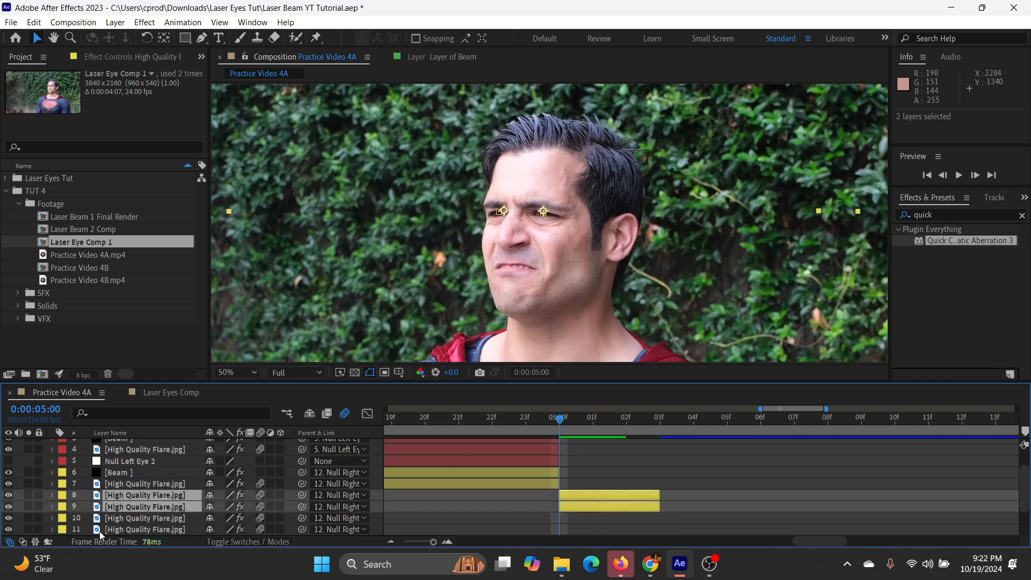
left_click_drag(134, 507, 129, 443)
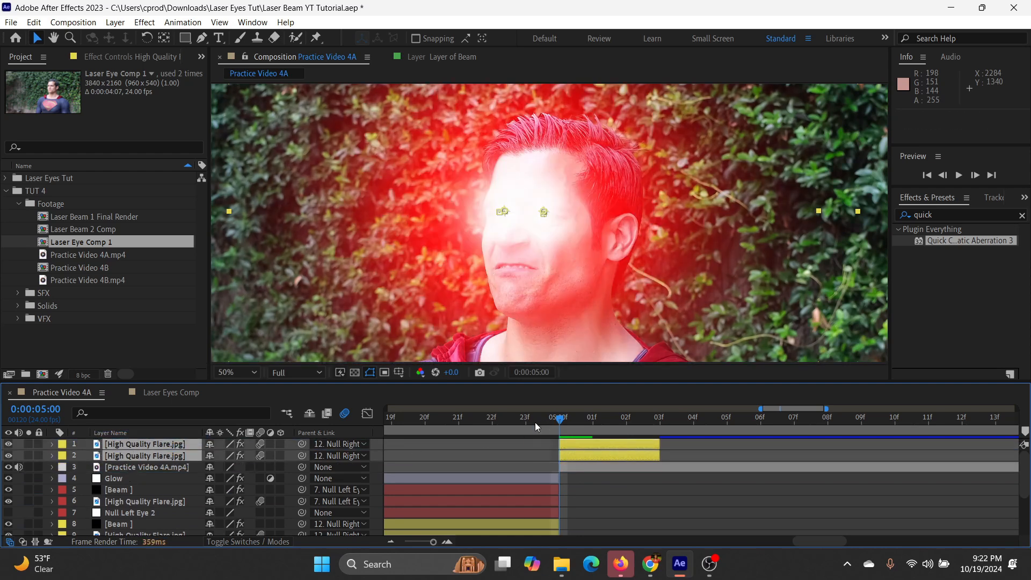
- Set the composition preview resolution to Quarter and play back the end of the beam from 0:00:04:23
left_click(526, 419)
left_click(514, 452)
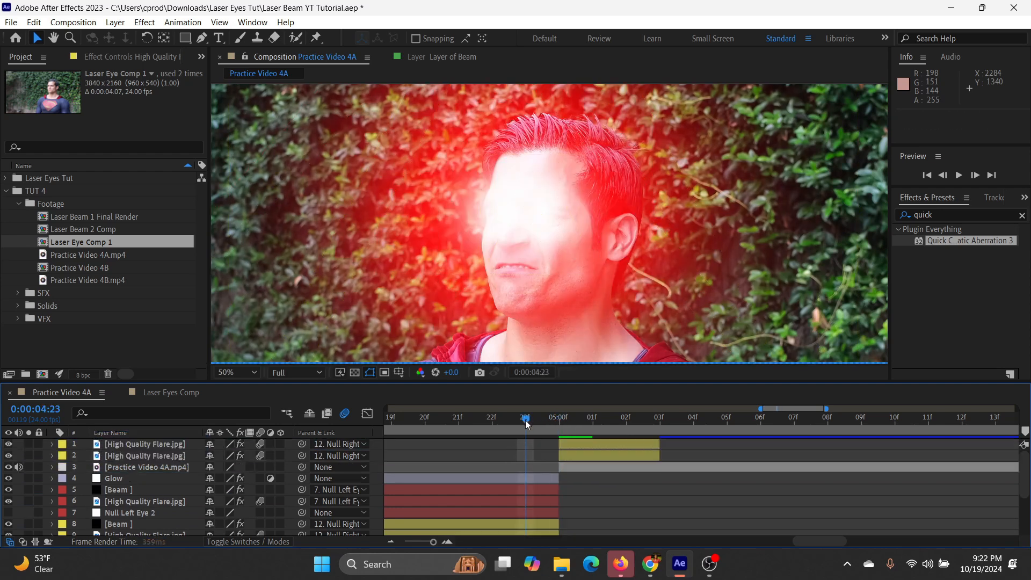
left_click(317, 373)
left_click(295, 461)
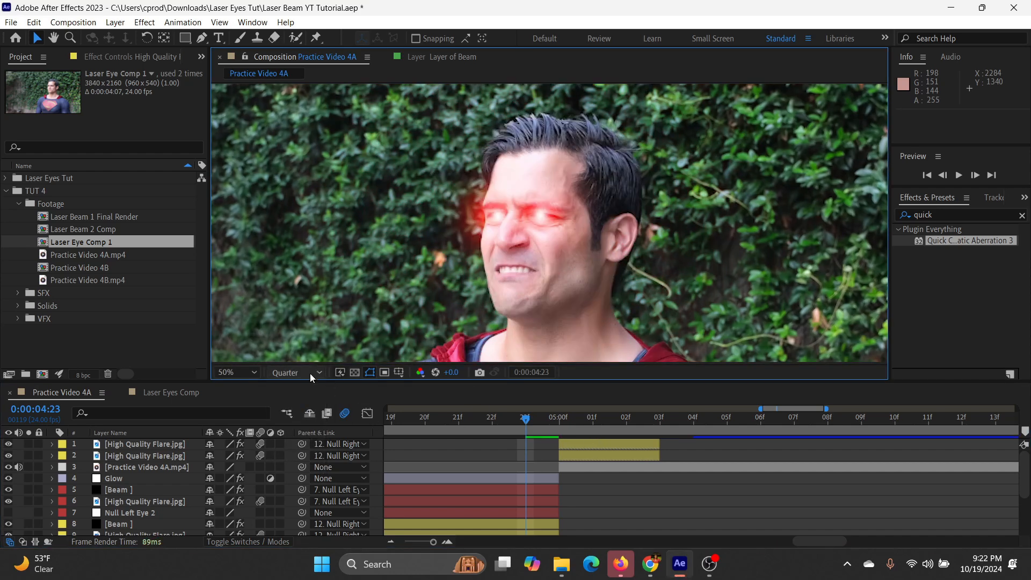
key("space")
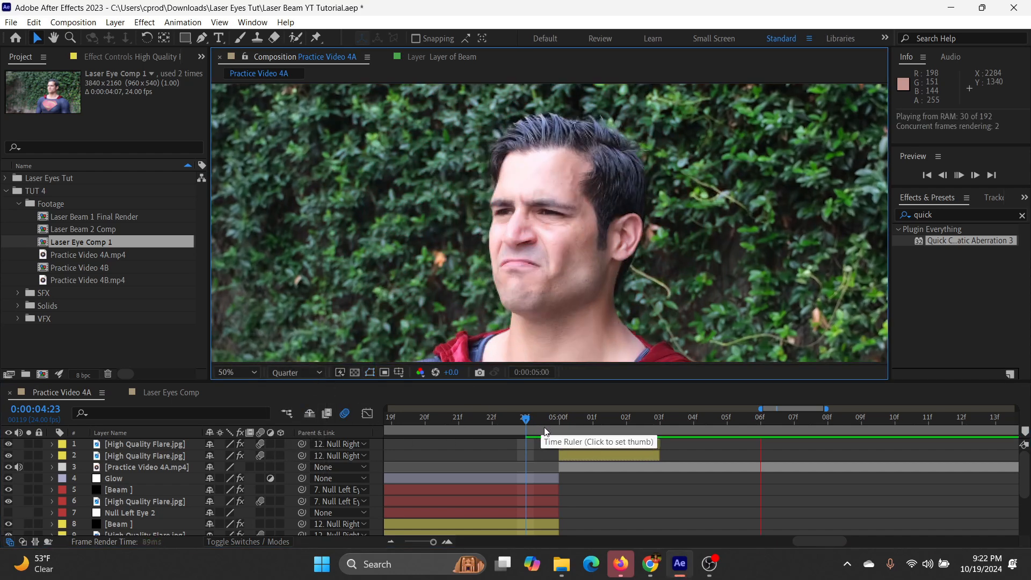
left_click(460, 421)
key("space")
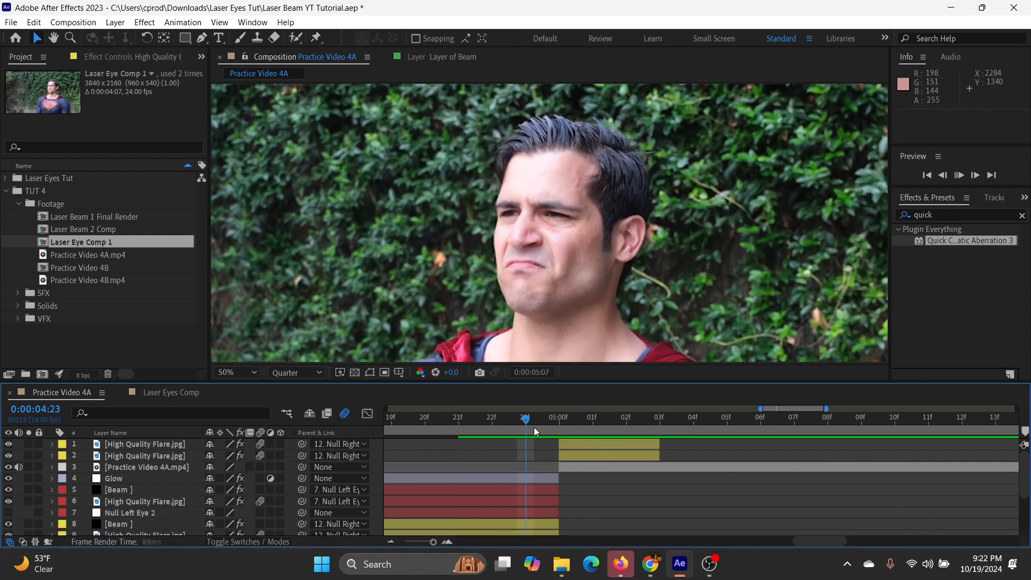
key("space")
- Go to the beam's start at 0:00:03:14 and fit the whole composition in the viewer
left_click(388, 543)
left_click(389, 543)
left_click(389, 543)
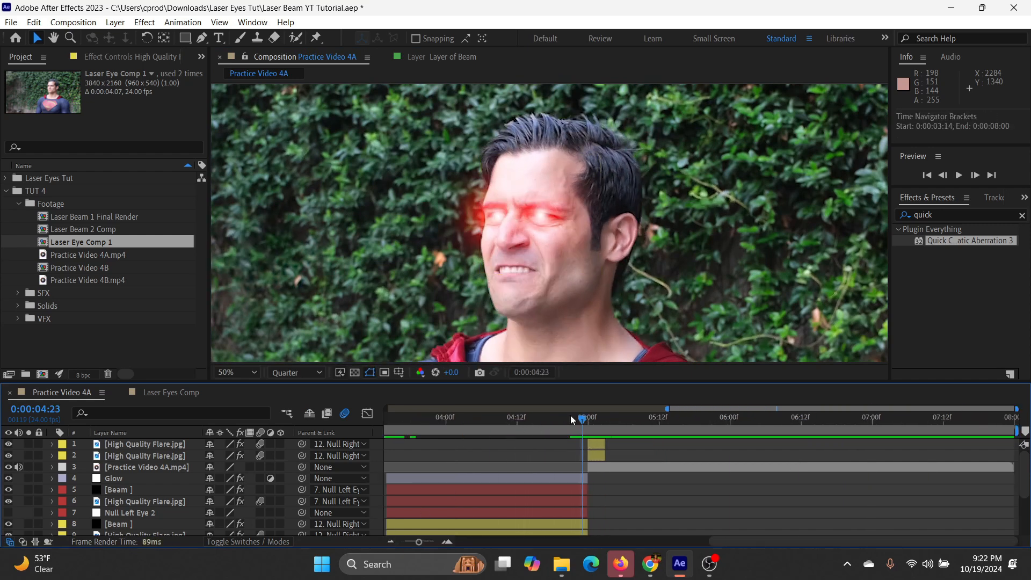
left_click_drag(582, 421, 636, 480)
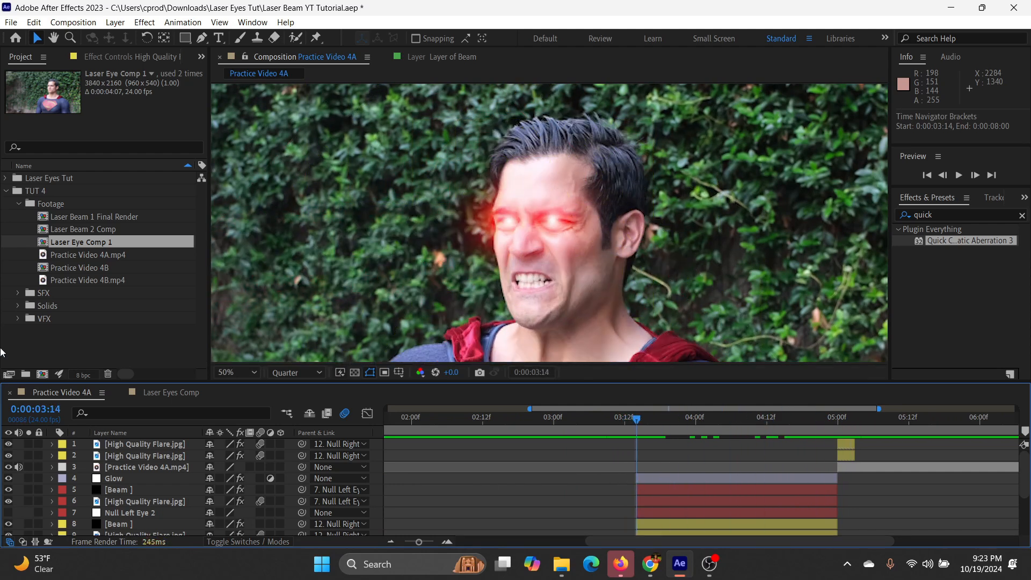
left_click(240, 375)
left_click(248, 148)
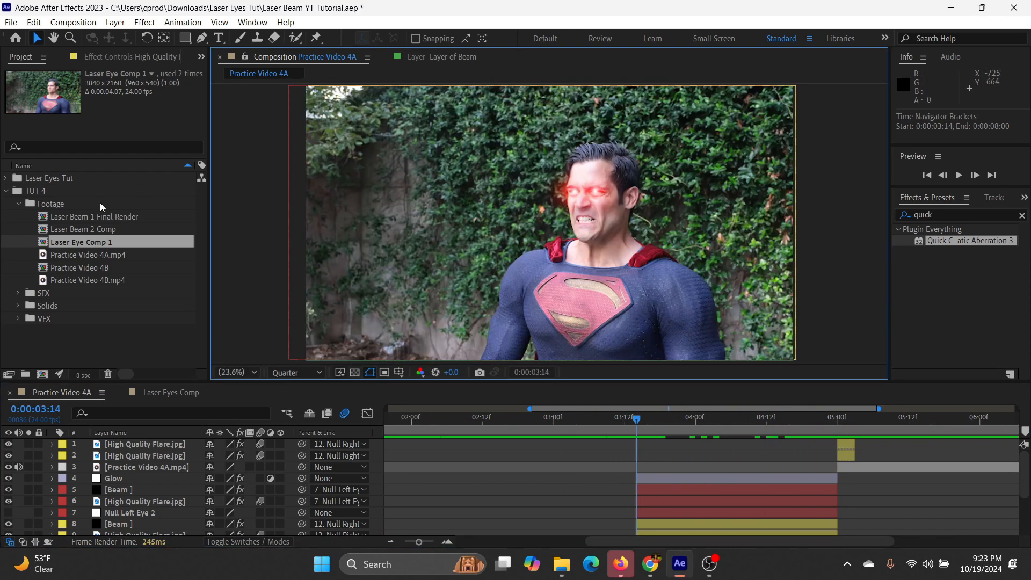
- Add Quick Blast Laser Eyes SFX.mp3 from the Laser Eyes Tut folder below all layers at 0:00:03:13 and reveal its waveform
left_click(4, 191)
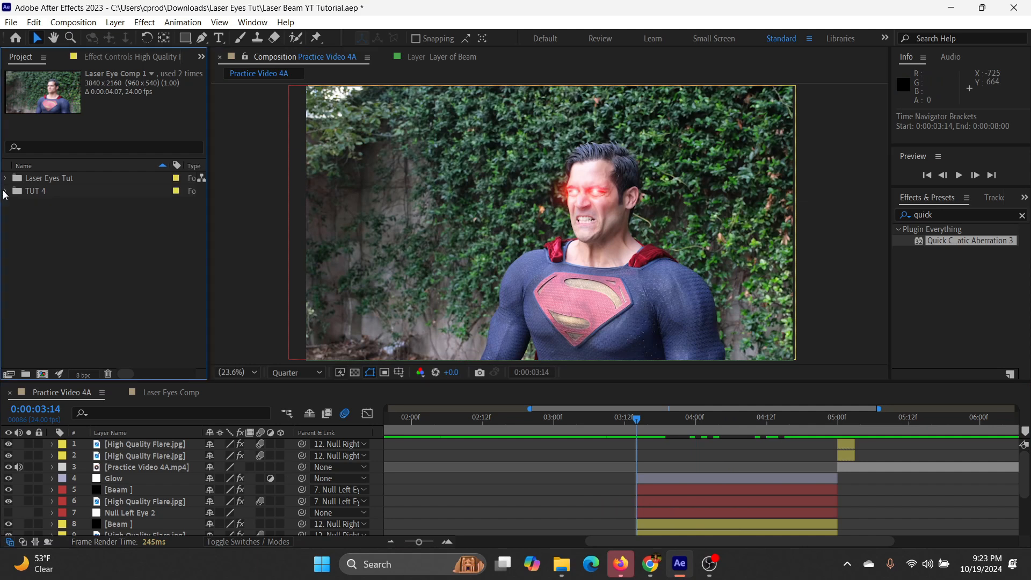
left_click(5, 179)
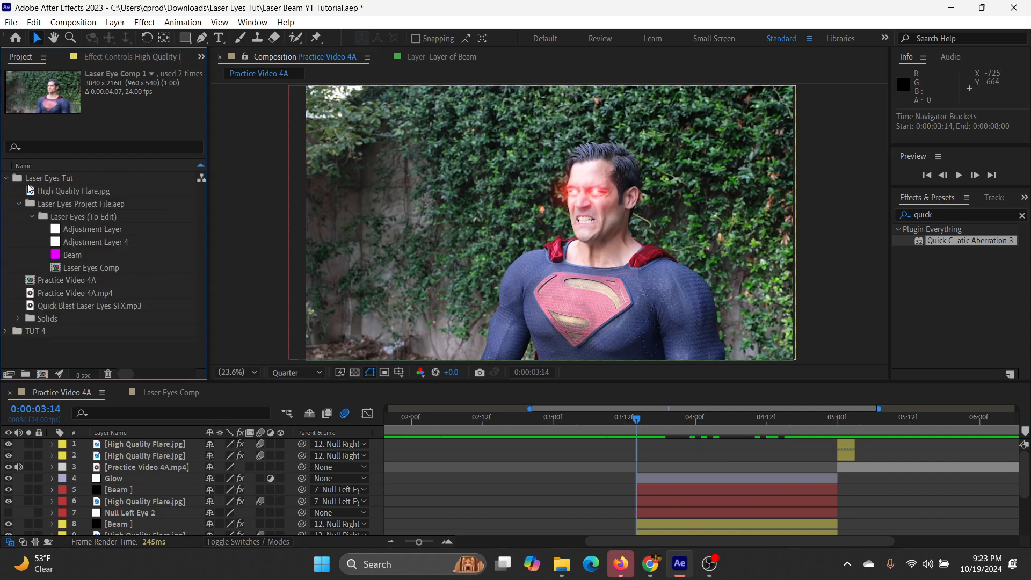
left_click(56, 307)
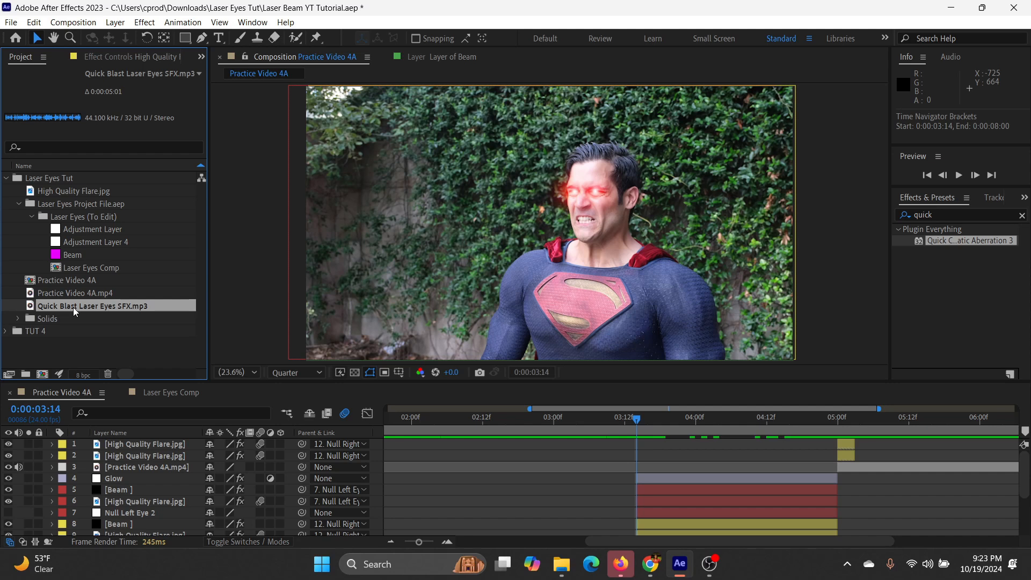
scroll(705, 480, "down", 5)
left_click_drag(635, 383, 248, 270)
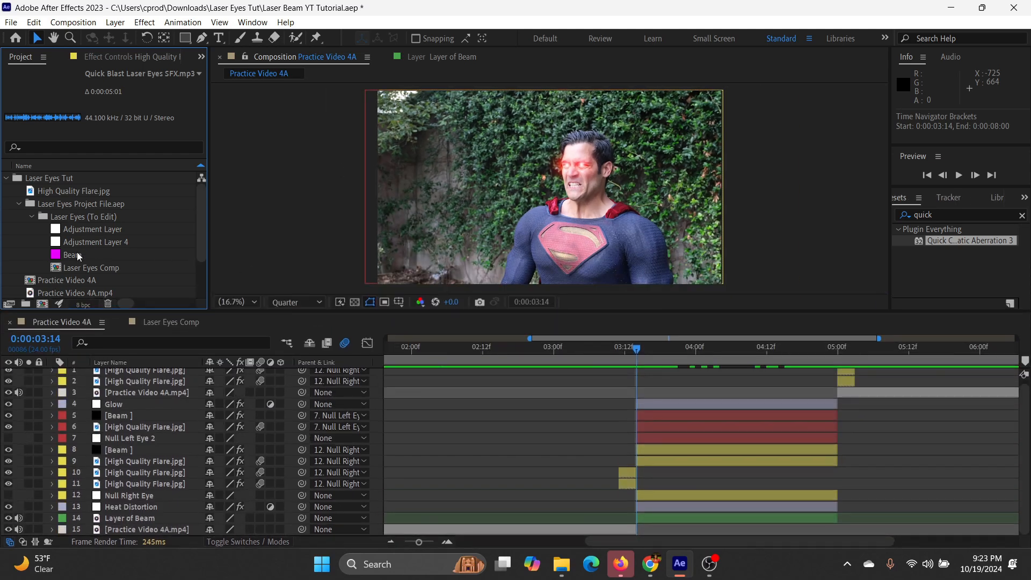
left_click(72, 203)
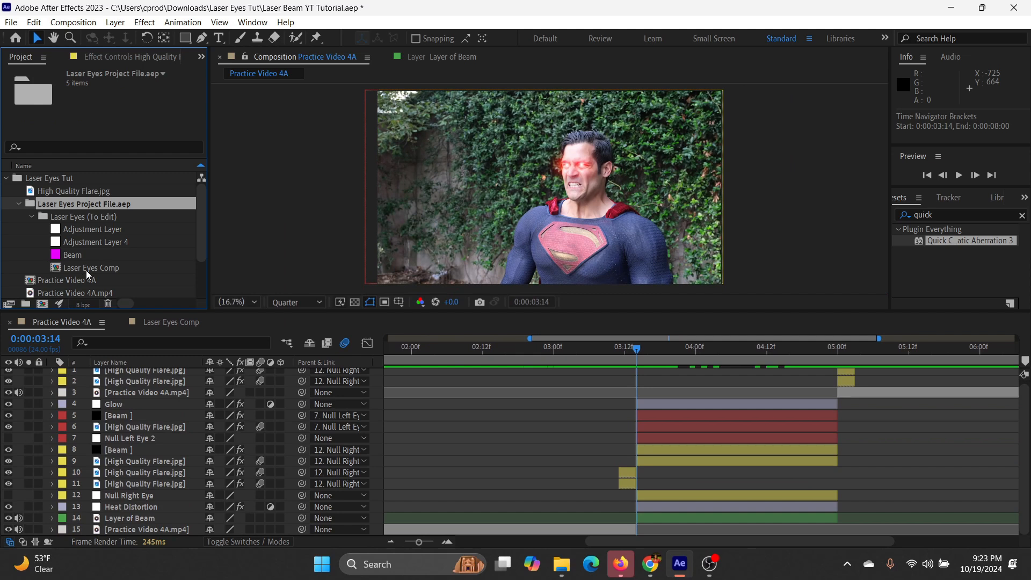
scroll(74, 280, "down", 4)
left_click_drag(78, 256, 713, 463)
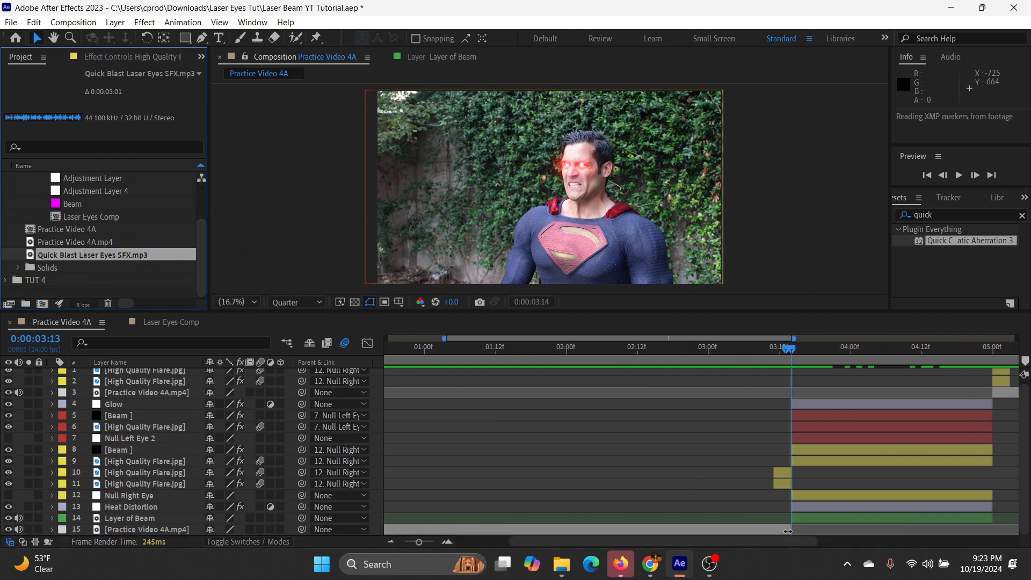
key("l")
key("l")
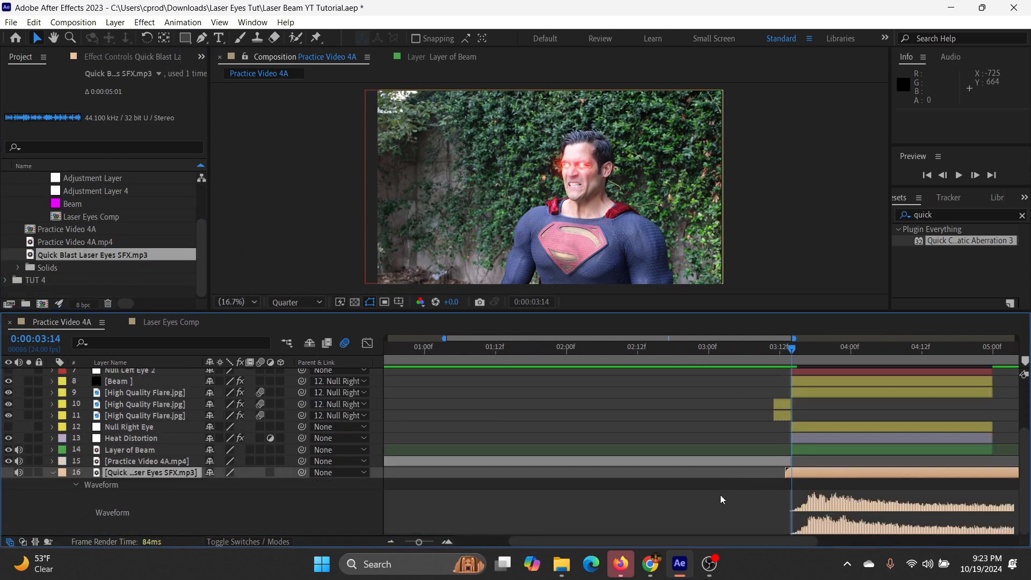
- Shift the laser sound effect layer to start at 0:00:03:09 and split it at 0:00:04:22
left_click_drag(760, 544, 857, 538)
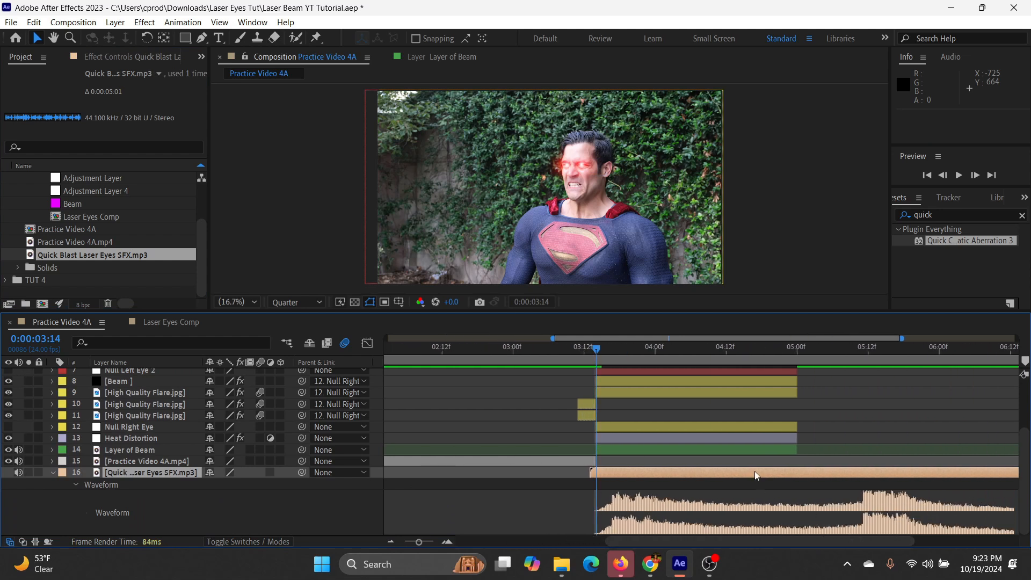
left_click_drag(755, 471, 735, 471)
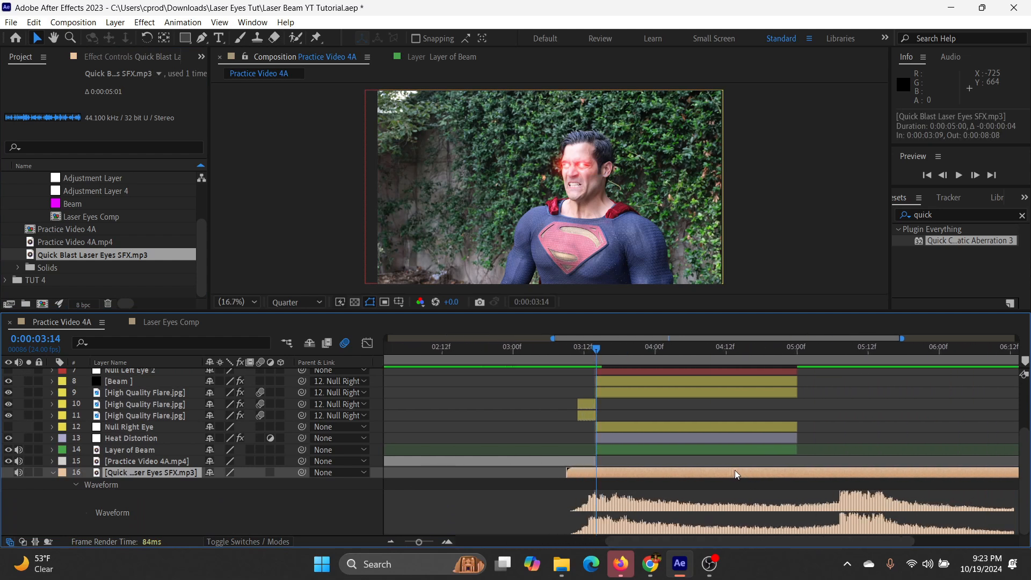
left_click_drag(610, 349, 787, 382)
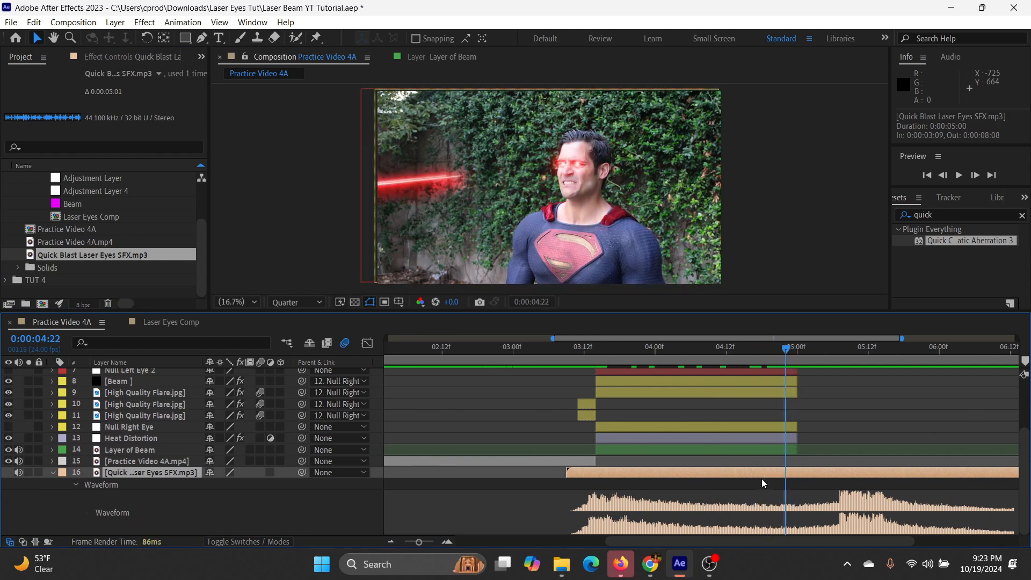
key("ctrl+shift+d")
left_click(53, 484)
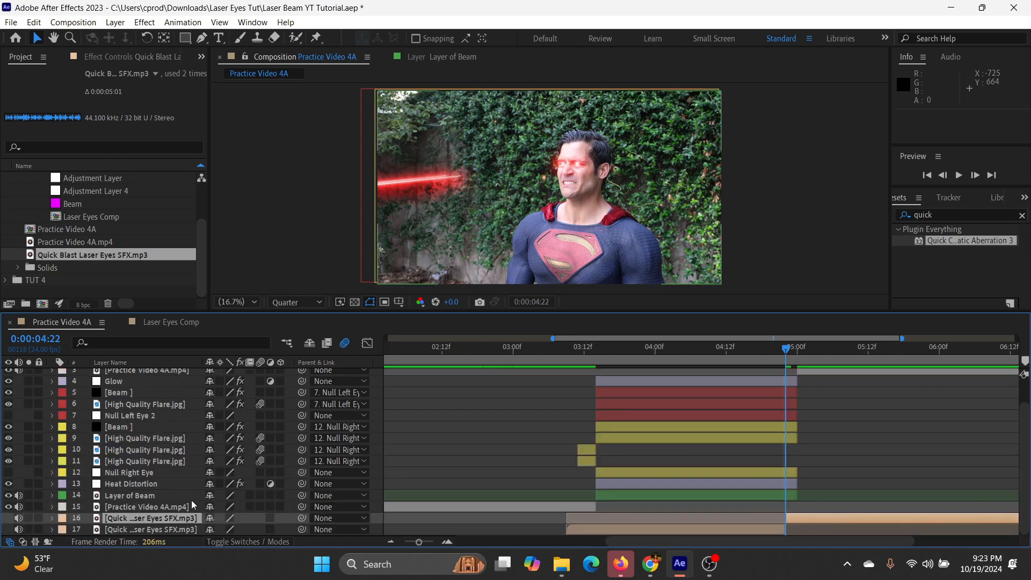
- Move the second half of the split sound effect to start at 0:00:04:13 using its waveform, and preview from 0:00:03:00
key("l")
key("l")
scroll(831, 508, "down", 2)
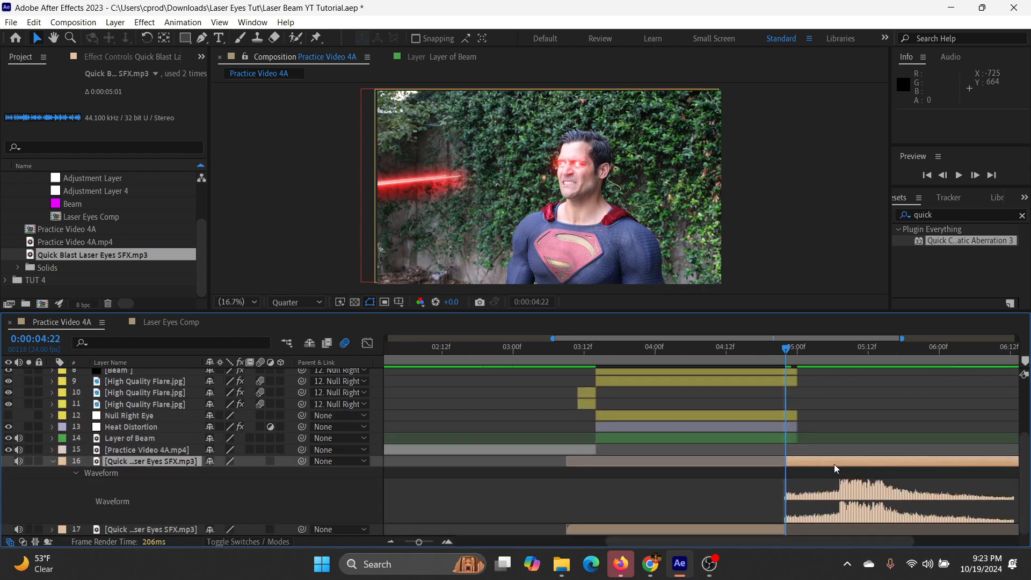
left_click_drag(833, 464, 779, 463)
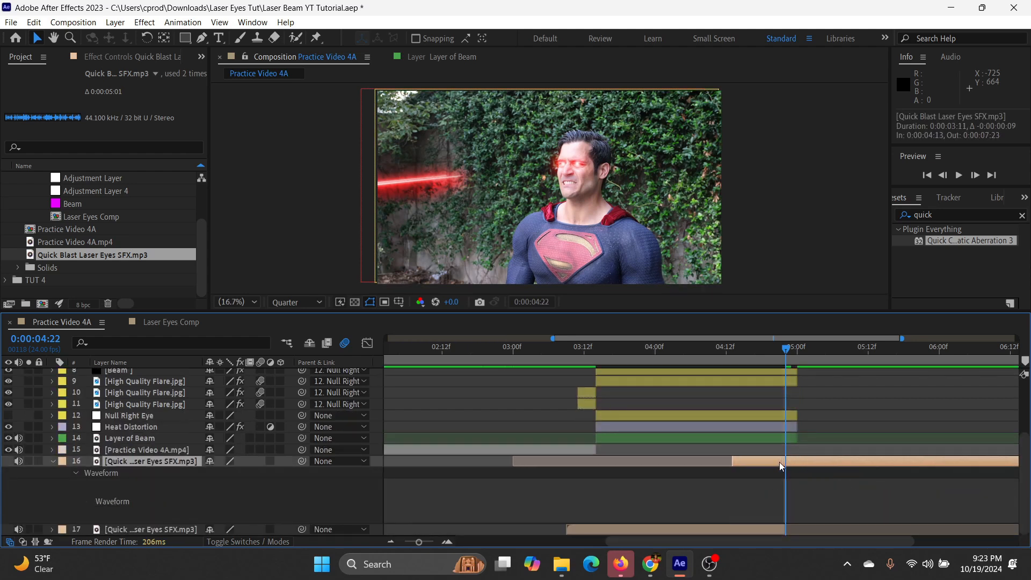
left_click(514, 359)
key("space")
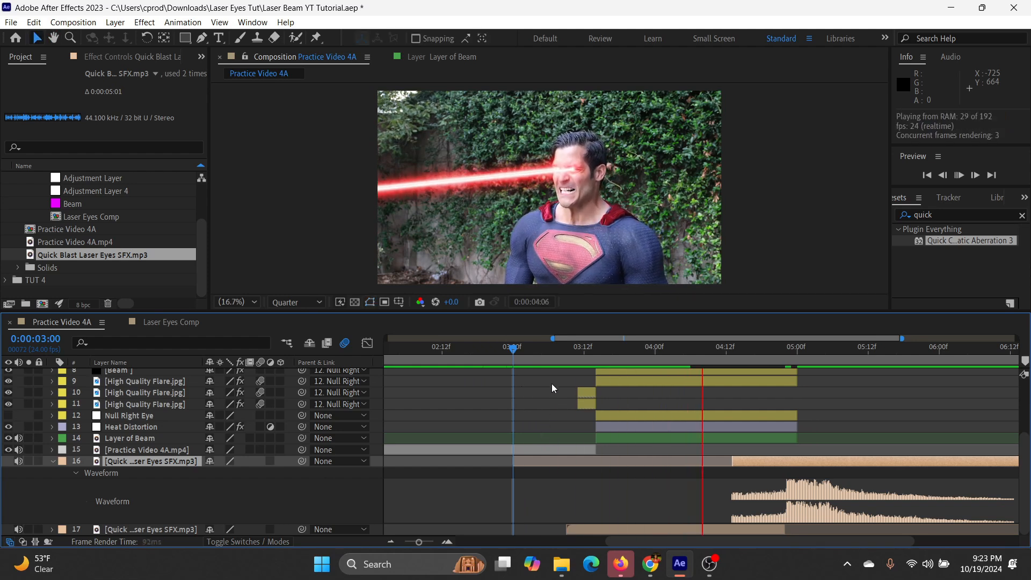
- Reveal the first sound effect segment's waveform and move the segment to start at 0:00:03:07
left_click(531, 350)
left_click_drag(544, 350, 573, 363)
left_click(595, 530)
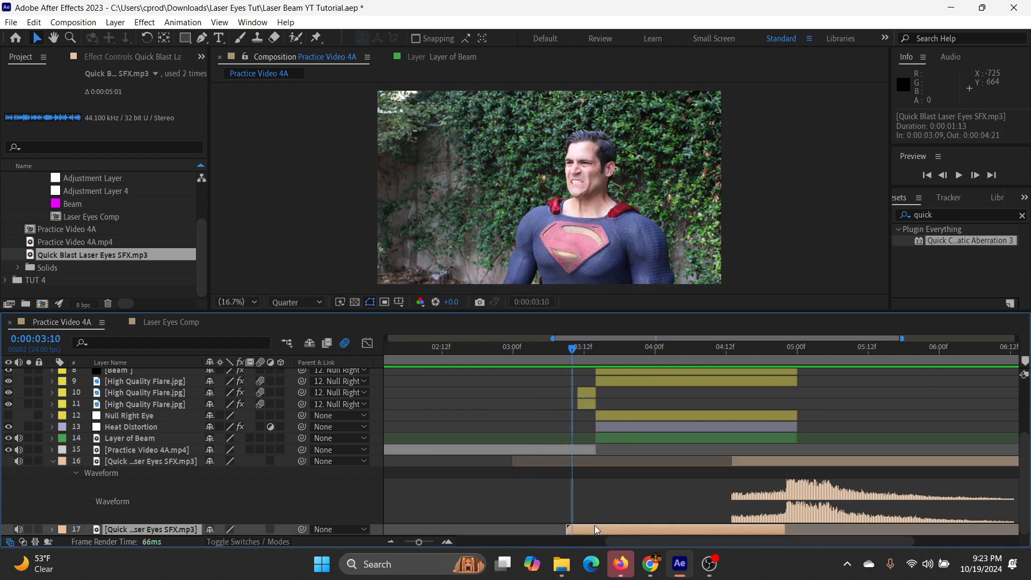
key("l")
key("l")
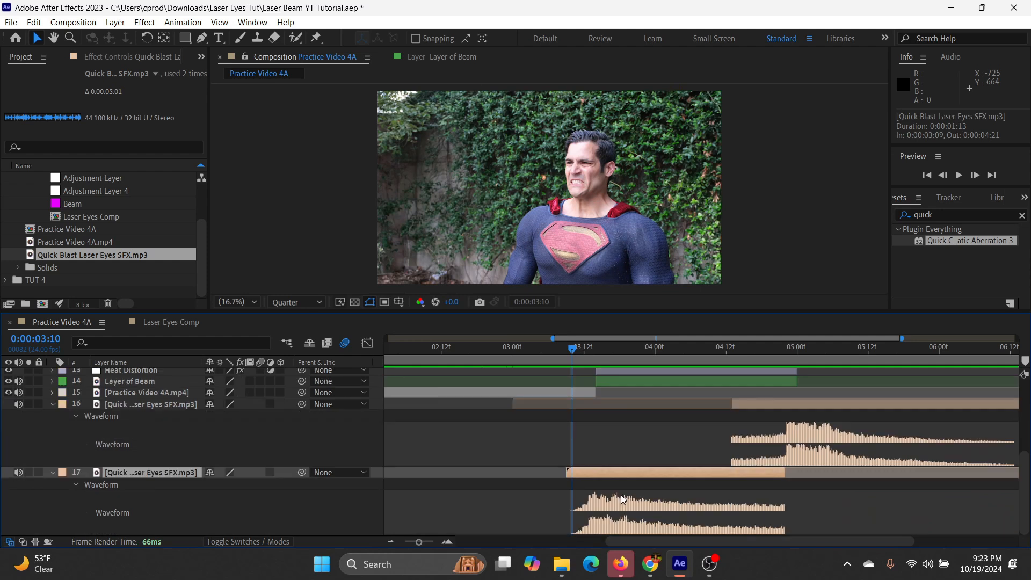
left_click_drag(622, 475, 611, 475)
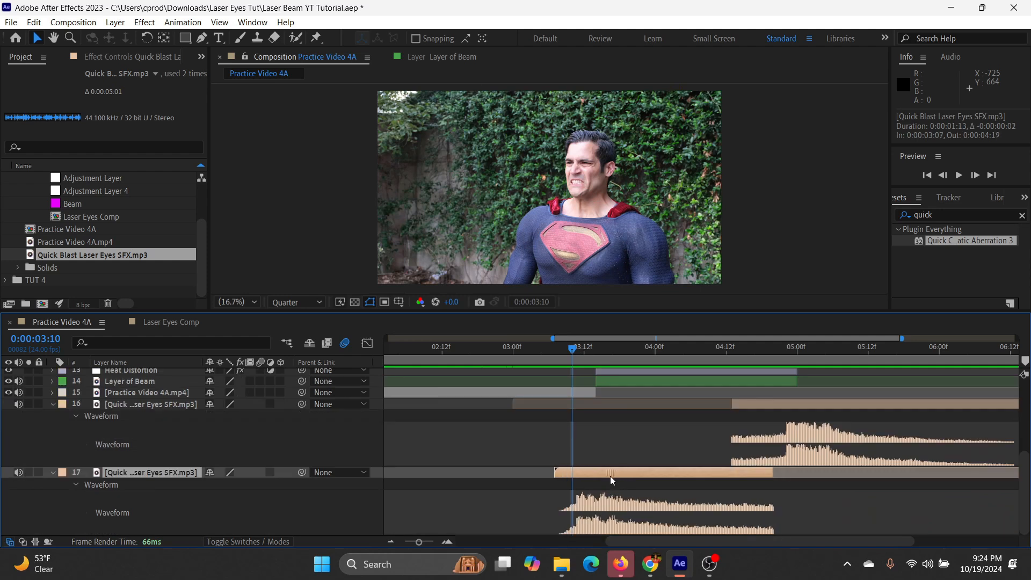
- Play back the beam with its sound effects, checking the timing of the firing and the ending
left_click(507, 363)
key("space")
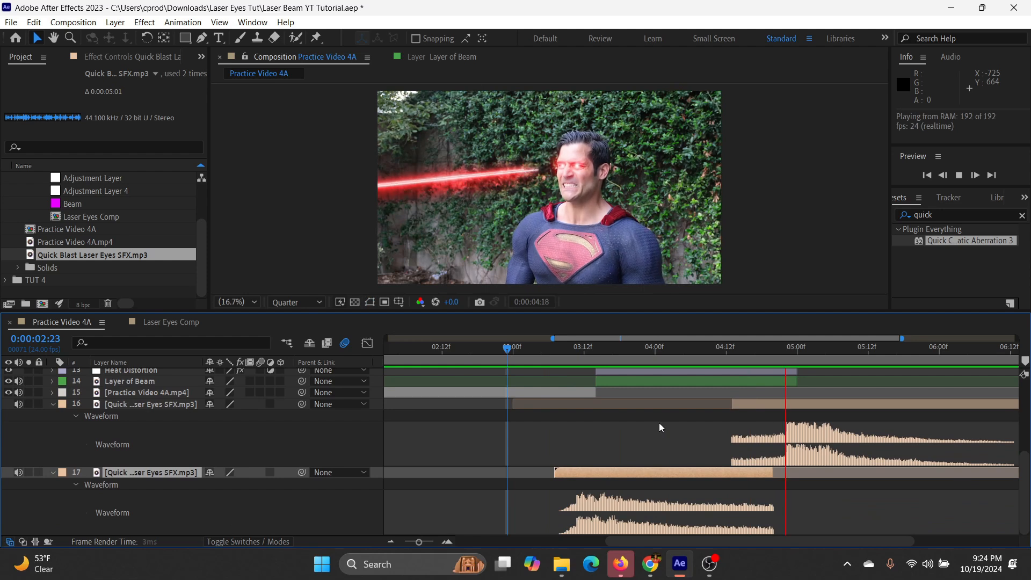
left_click(756, 349)
key("space")
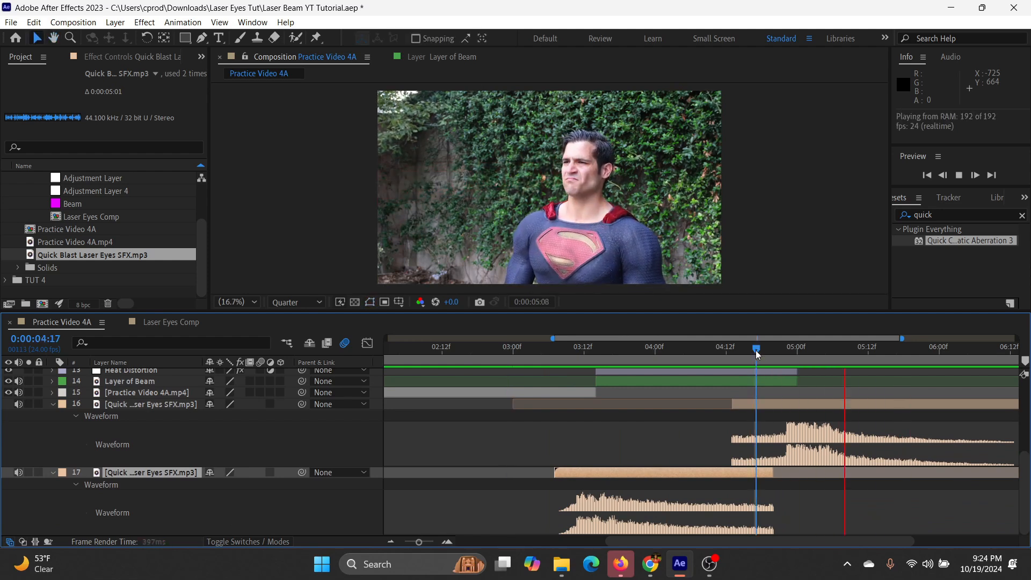
left_click(513, 350)
key("space")
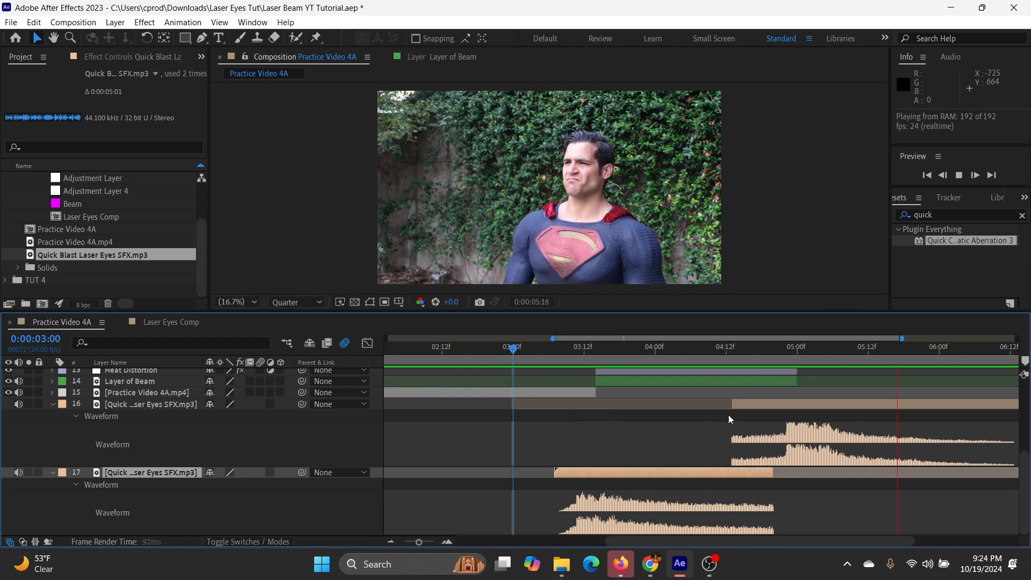
- Retime the closing Start Size and Start Offset keyframes on both Beam layers so the last ones fall at 0:00:04:22 and 0:00:04:23
scroll(729, 415, "up", 5)
left_click_drag(739, 351, 774, 383)
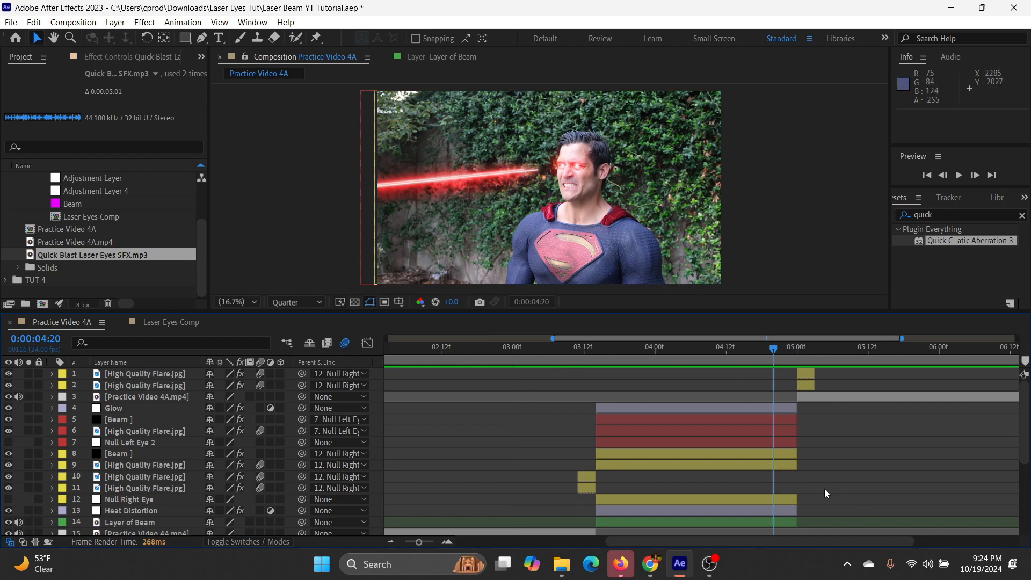
left_click(139, 420)
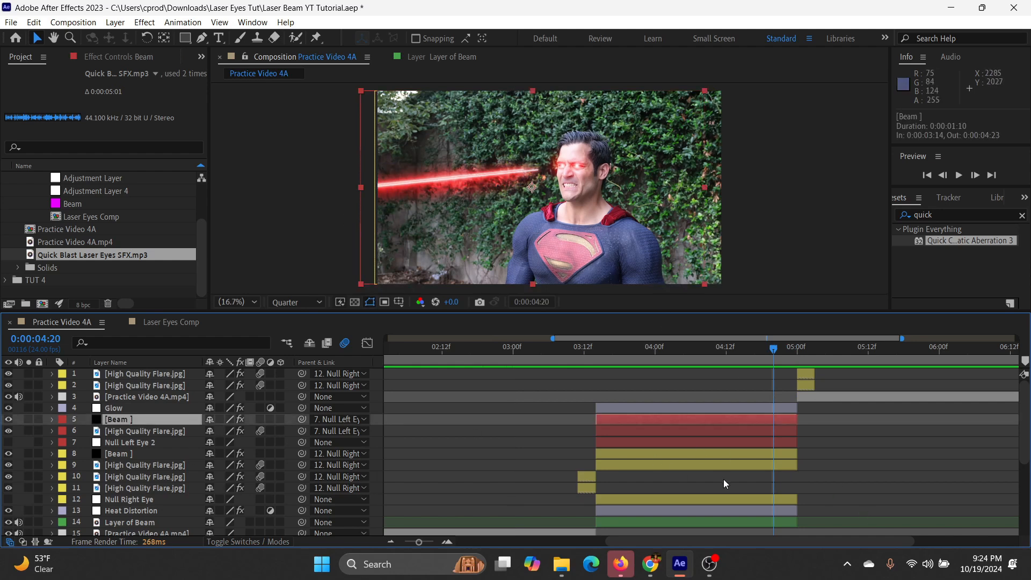
key("u")
left_click_drag(817, 449, 793, 472)
scroll(794, 485, "down", 5)
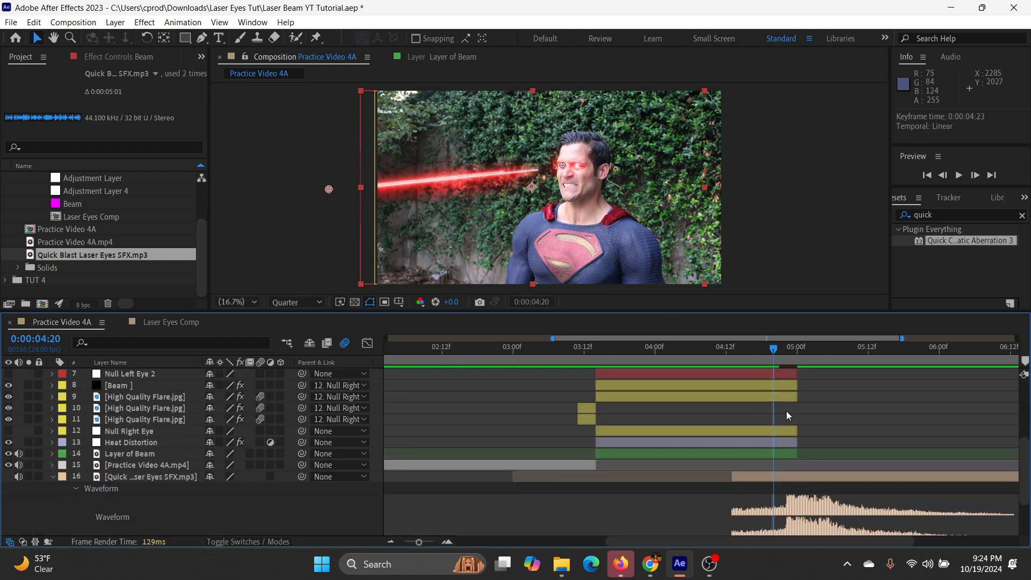
left_click(141, 386)
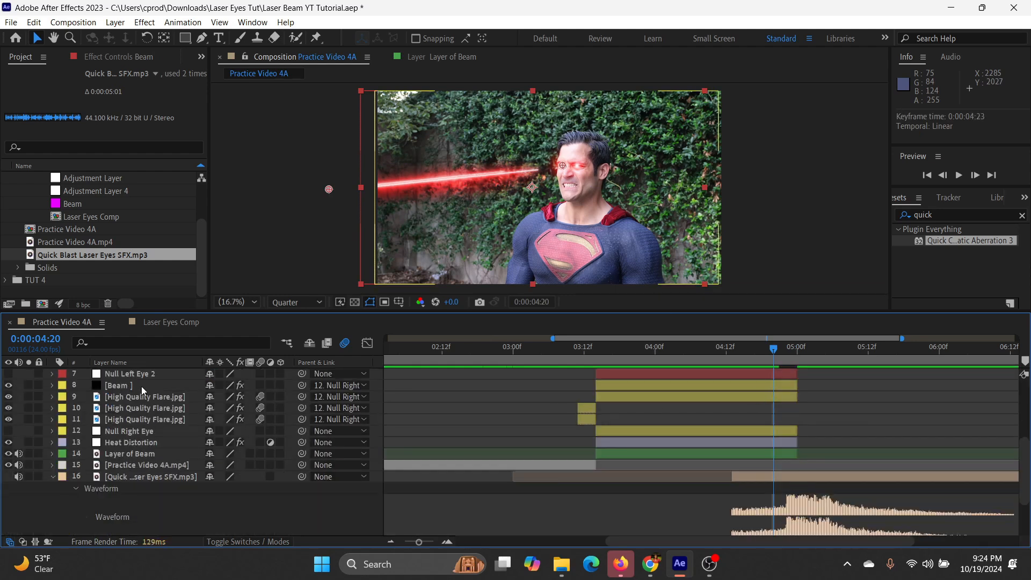
key("u")
left_click_drag(807, 427, 793, 448)
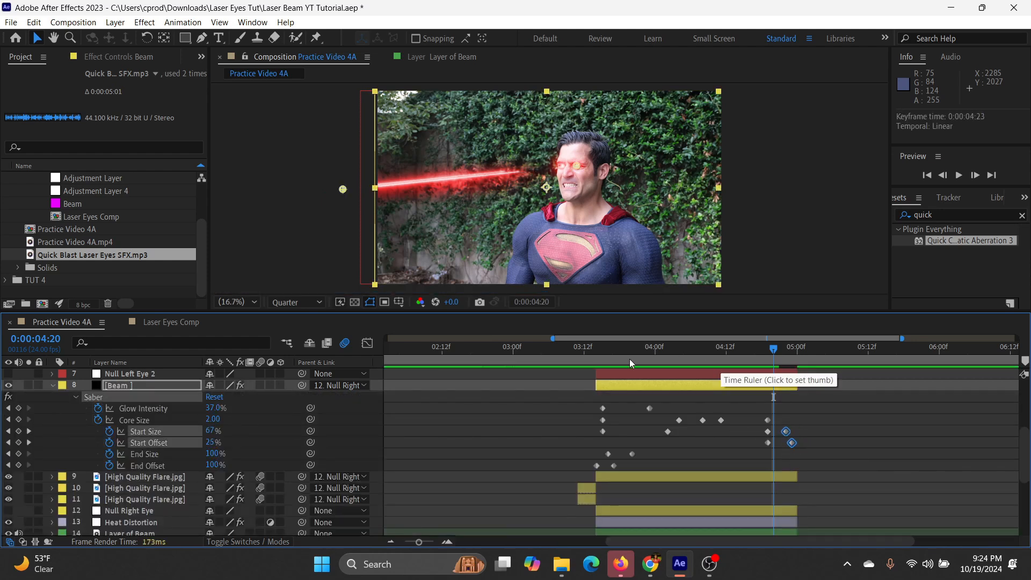
- Preview the retimed beam from 0:00:03:04, return to 0:00:03:11, and save the project
left_click(538, 355)
key("space")
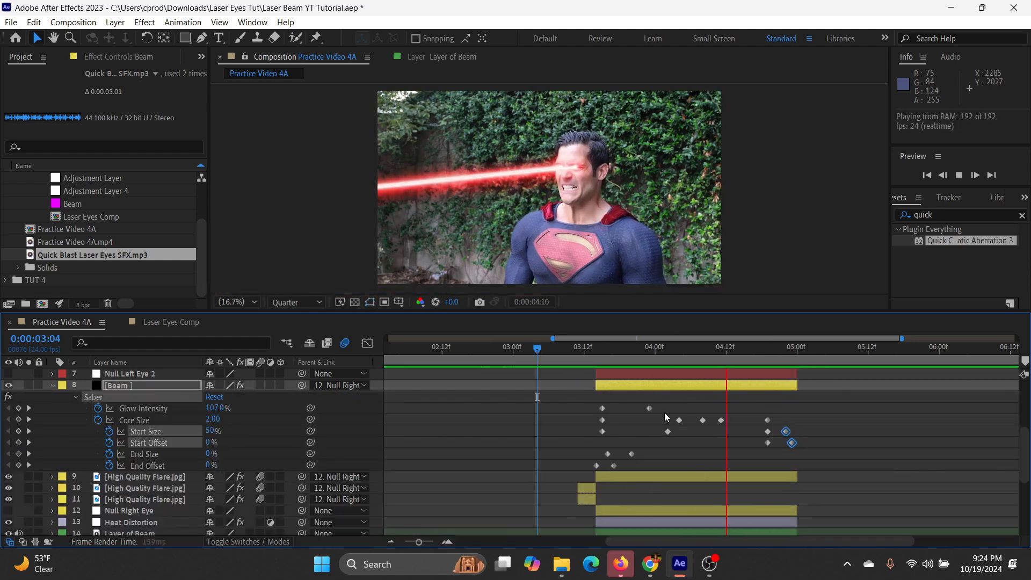
left_click(713, 356)
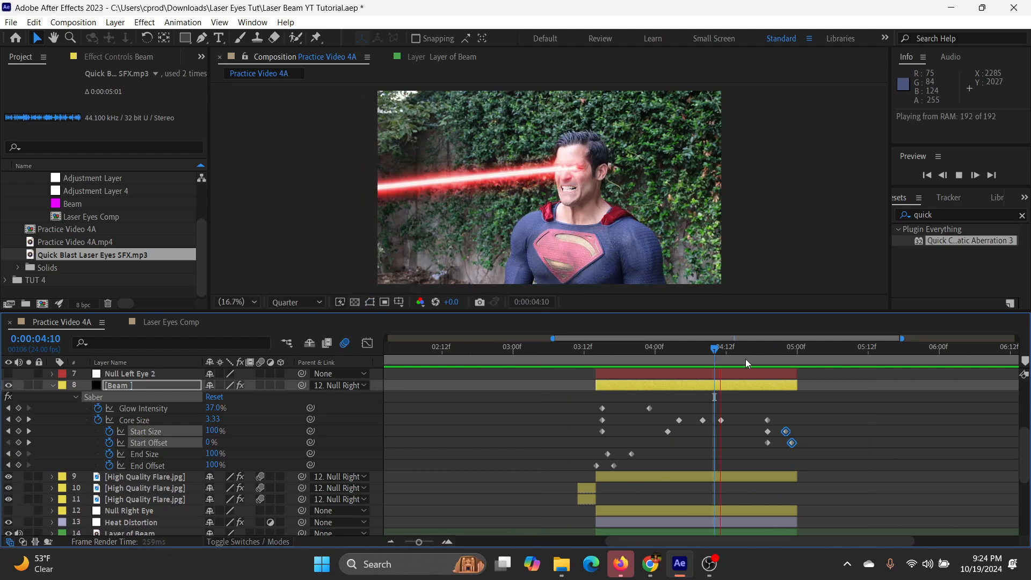
left_click(580, 365)
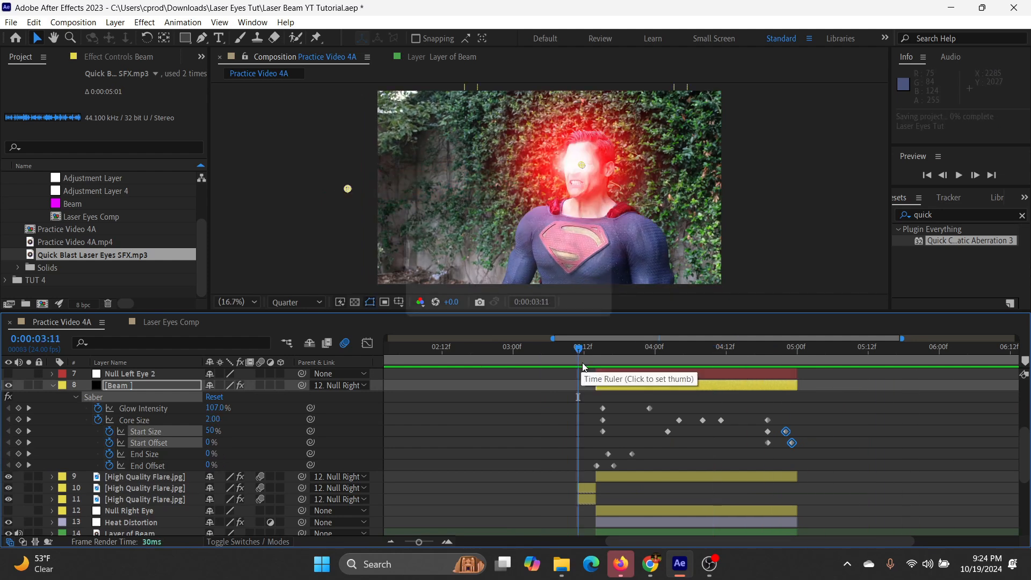
- Examine the beam's opening frames, and open Laser Eyes Comp to review how its Bulge, Bulge 2 and flash layers are timed
scroll(465, 440, "down", 5)
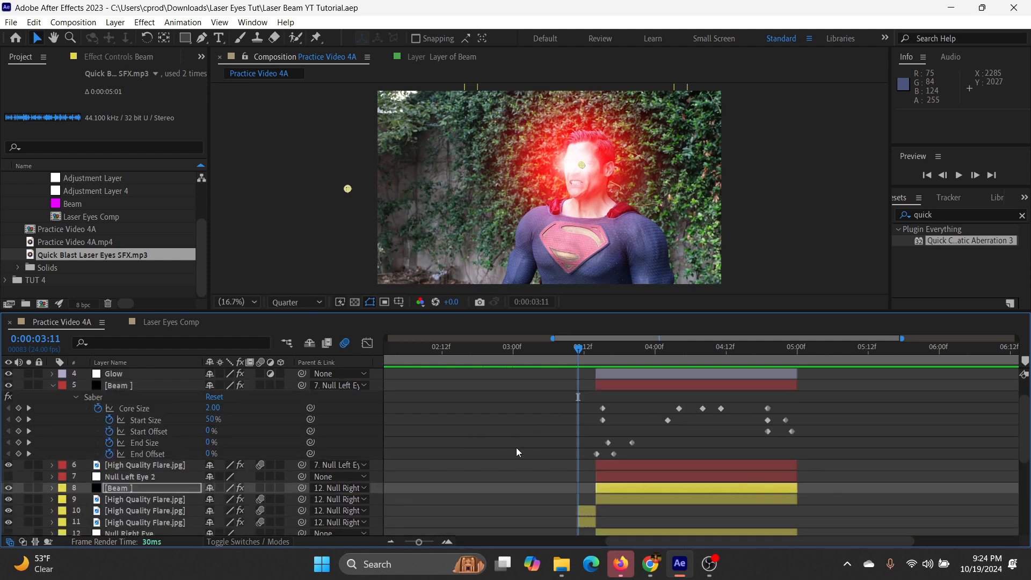
left_click(387, 545)
scroll(672, 418, "up", 4)
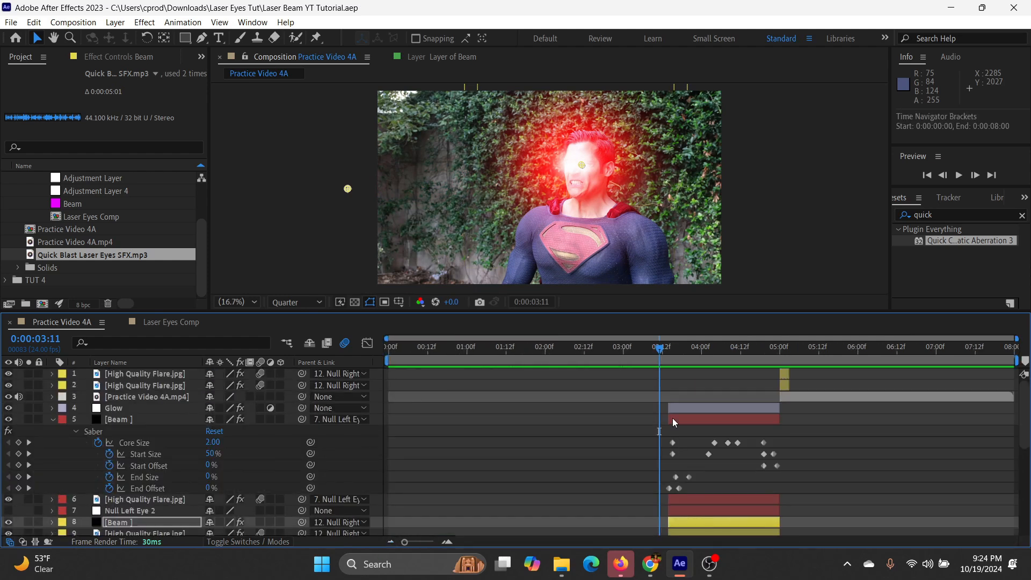
mouse_move(669, 355)
left_mouse_down()
mouse_move(788, 359)
mouse_move(666, 374)
left_mouse_up()
left_click(162, 322)
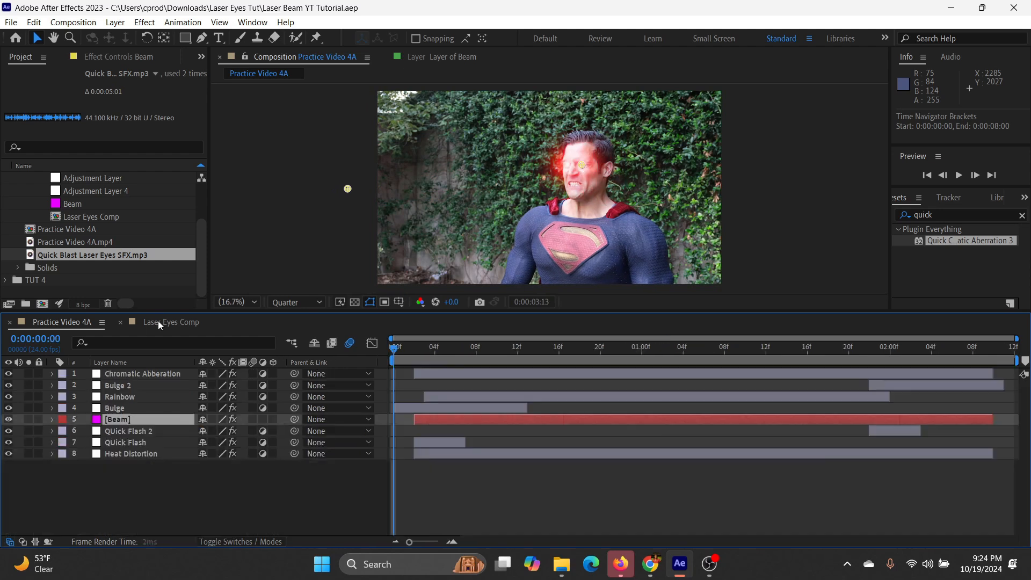
left_click(430, 357)
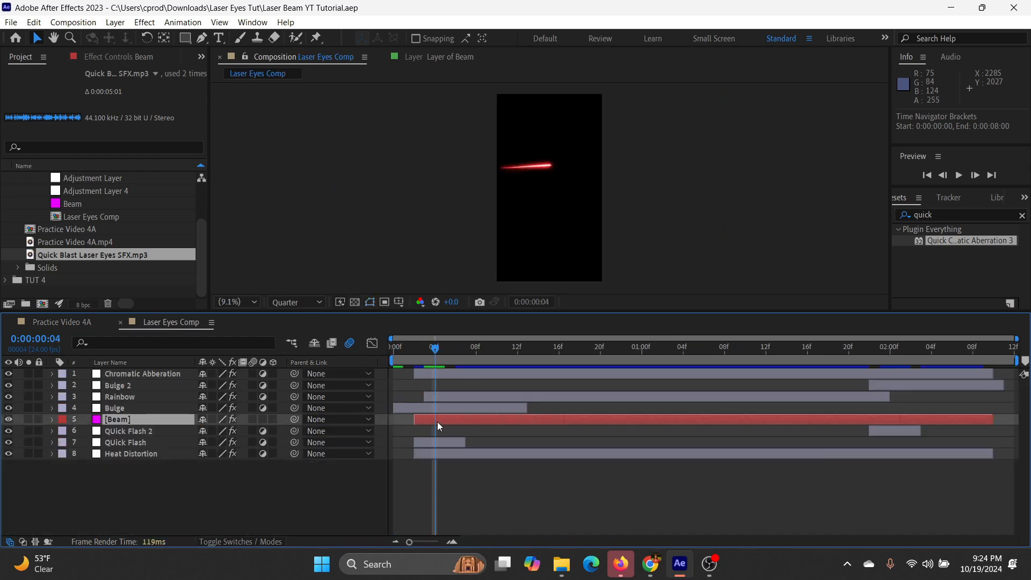
left_click(437, 440)
left_click(146, 390)
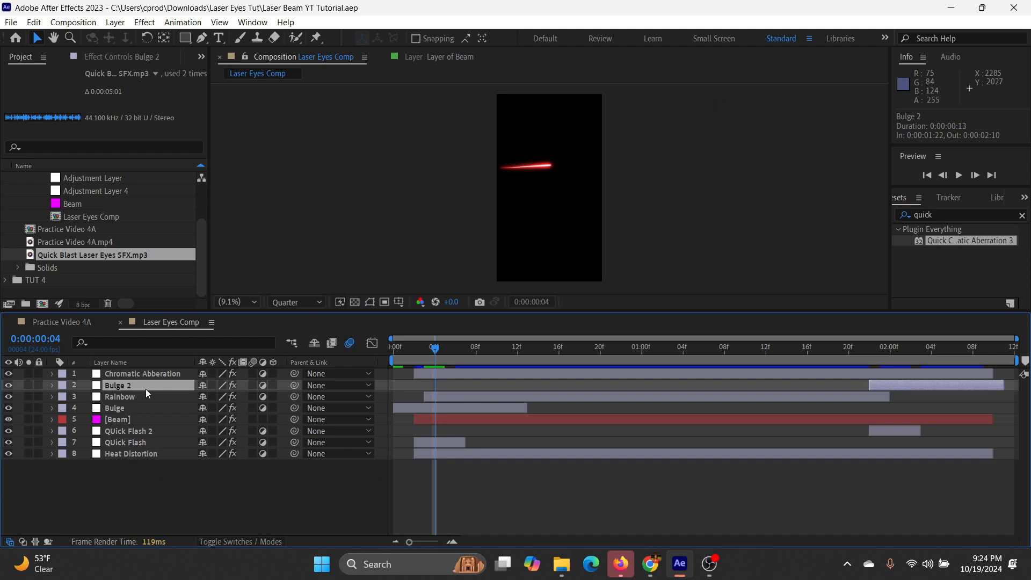
left_click(890, 349)
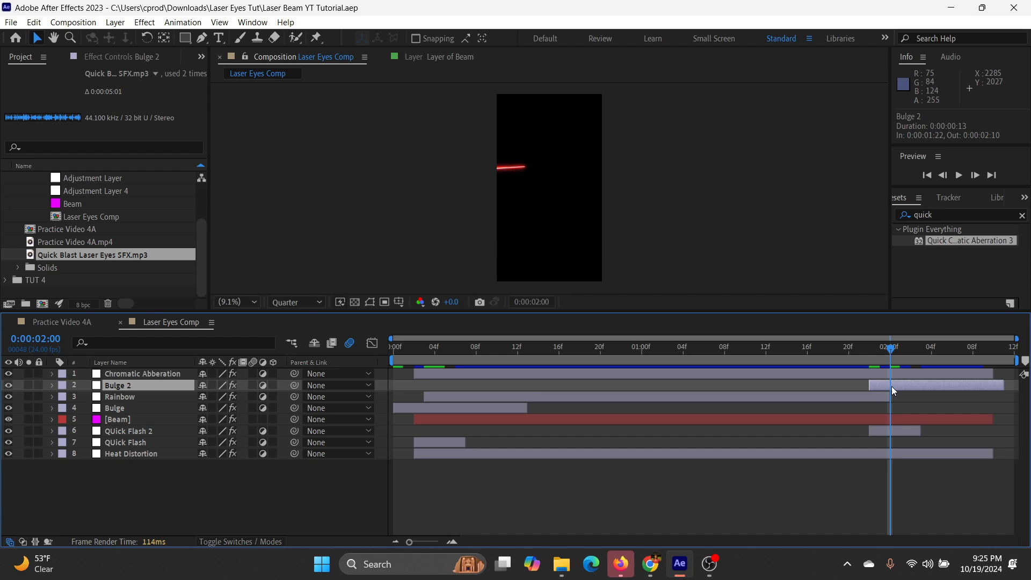
- Copy the keyframed Bulge effect from the Bulge layer in Laser Eyes Comp
left_click(123, 411)
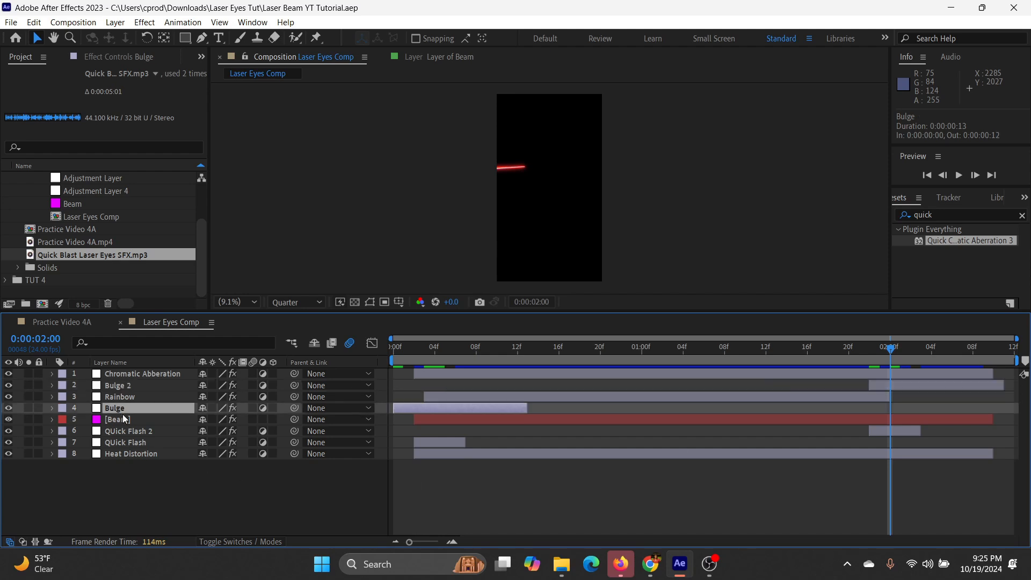
left_click(121, 57)
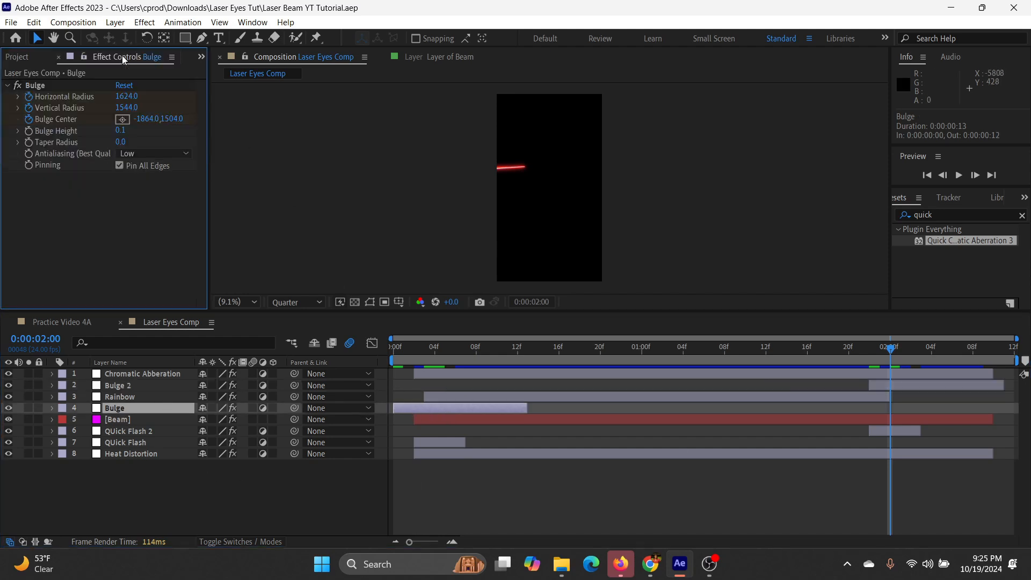
left_click(36, 85)
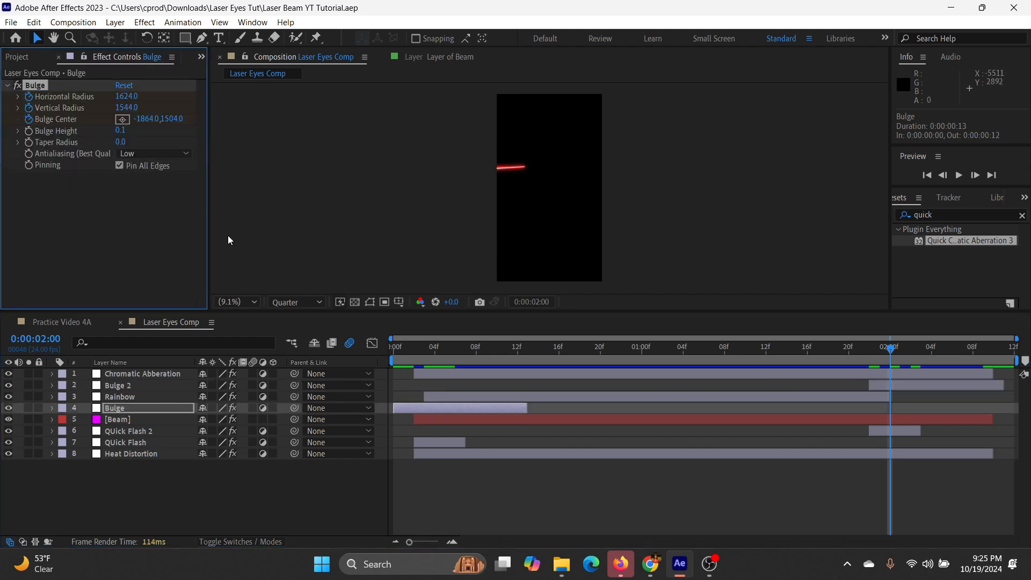
left_click(433, 410)
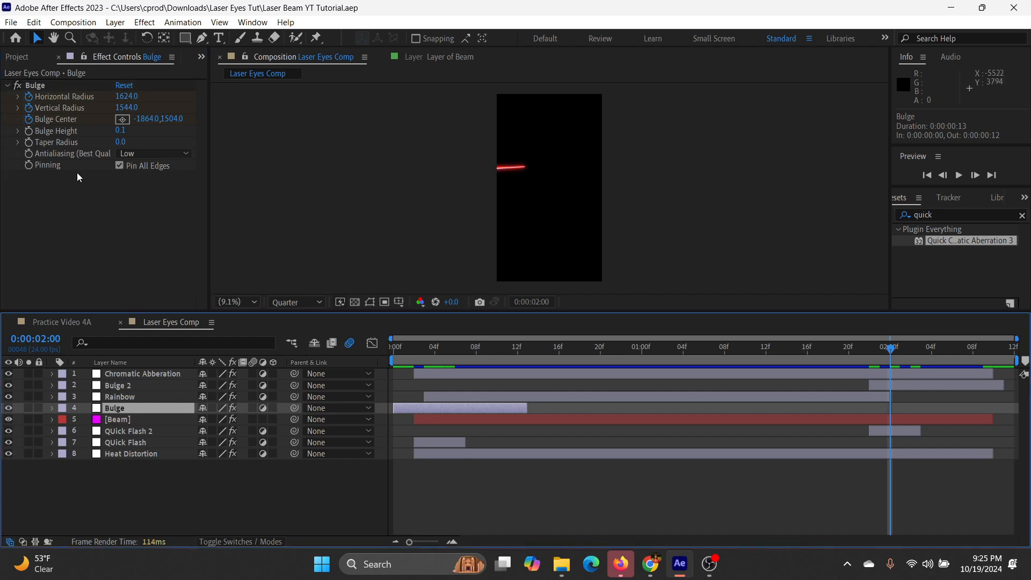
left_click(43, 88)
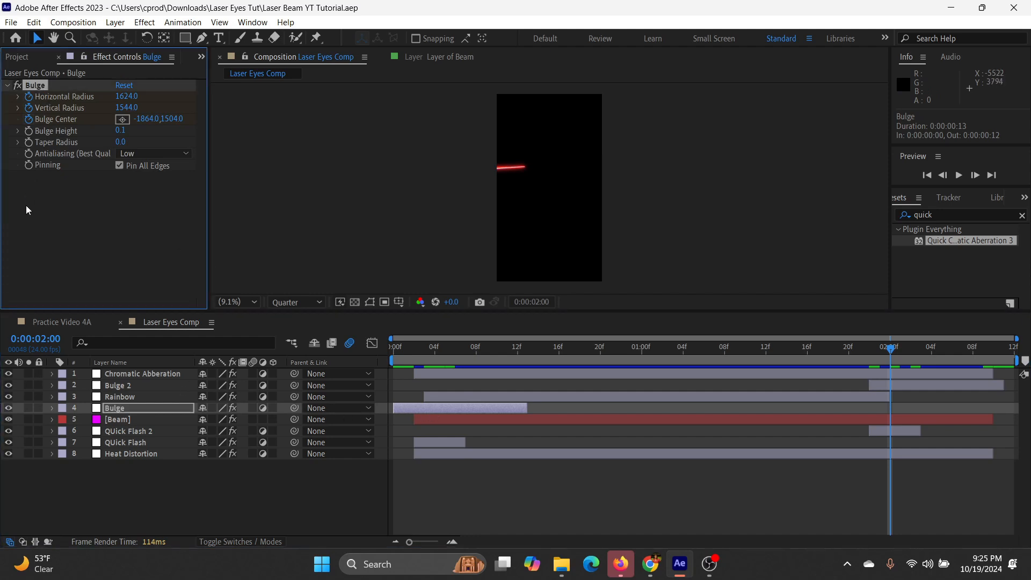
- In Practice Video 4A, extend the Glow layer's start back to 0:00:03:11 and split it so the second part begins at 0:00:03:14
left_click(59, 321)
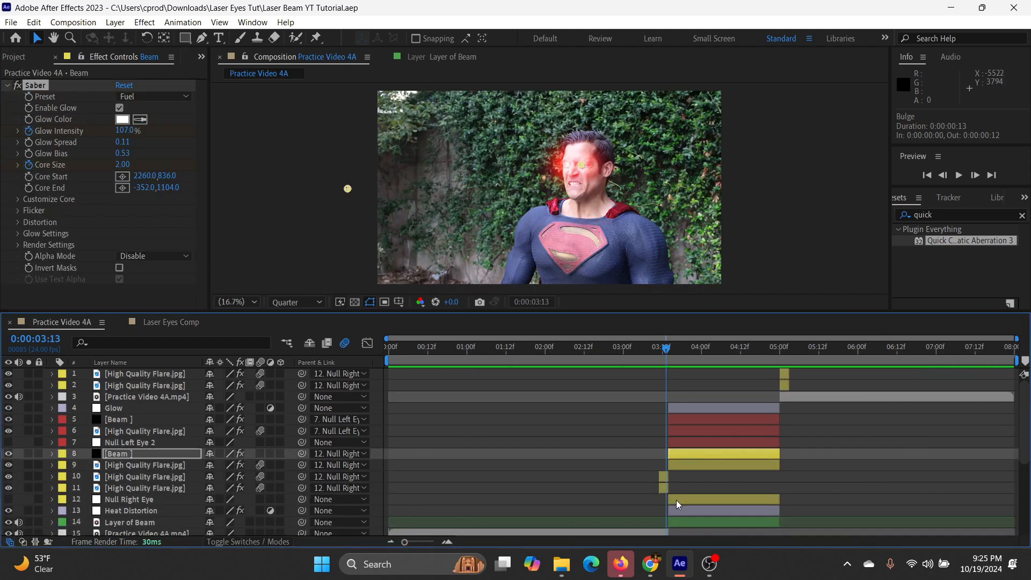
left_click(448, 542)
scroll(697, 482, "down", 1)
scroll(698, 440, "up", 1)
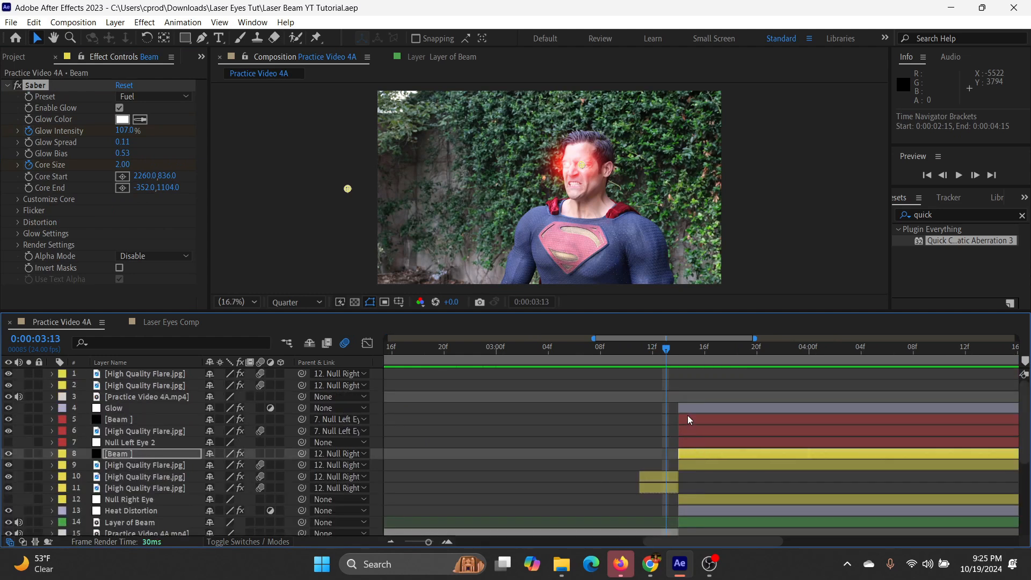
left_click(681, 408)
left_click_drag(679, 409, 640, 412)
key("ctrl+shift+d")
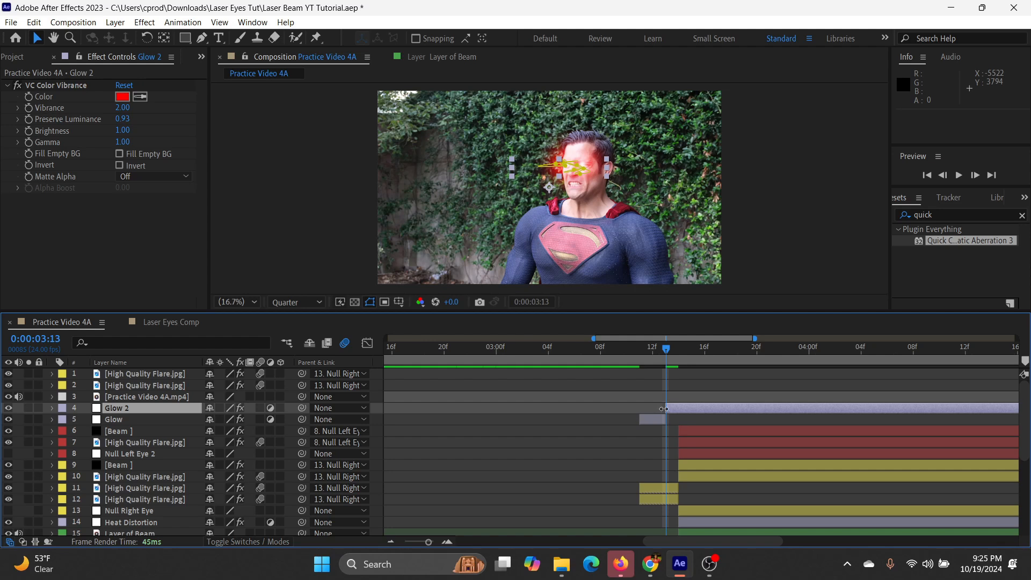
mouse_move(664, 409)
left_mouse_down()
mouse_move(678, 413)
mouse_move(674, 423)
left_mouse_up()
- Replace the VC Color Vibrance effect on the short Glow layer with the copied Bulge effect, pasted at 0:00:03:11
left_click(661, 421)
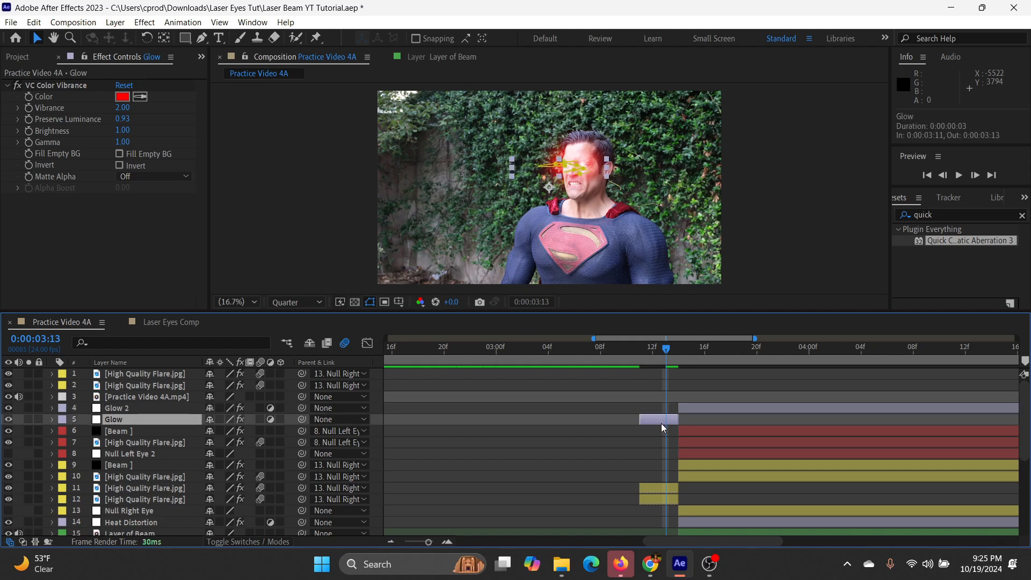
left_click(74, 88)
key("Delete")
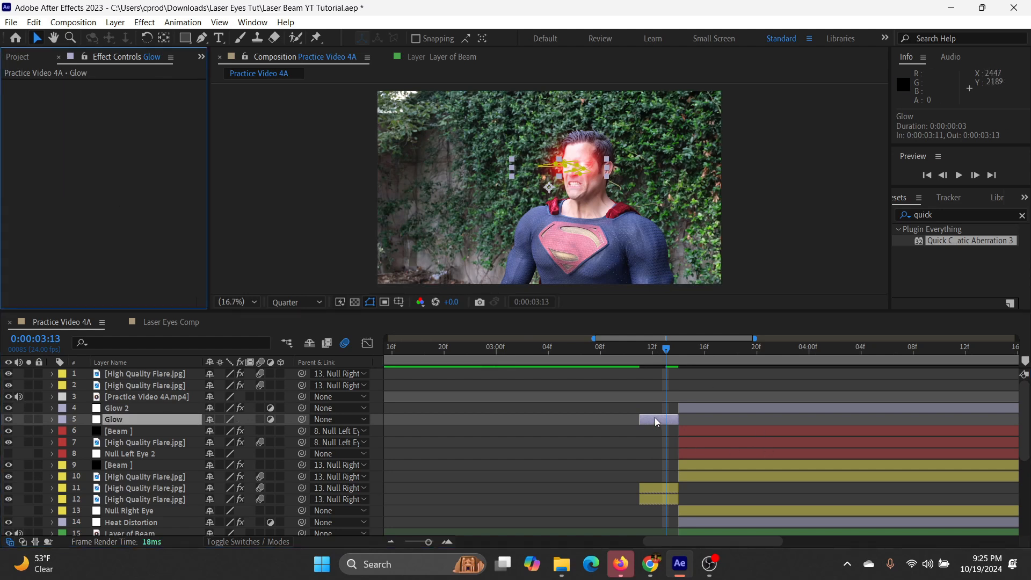
left_click_drag(647, 352, 641, 348)
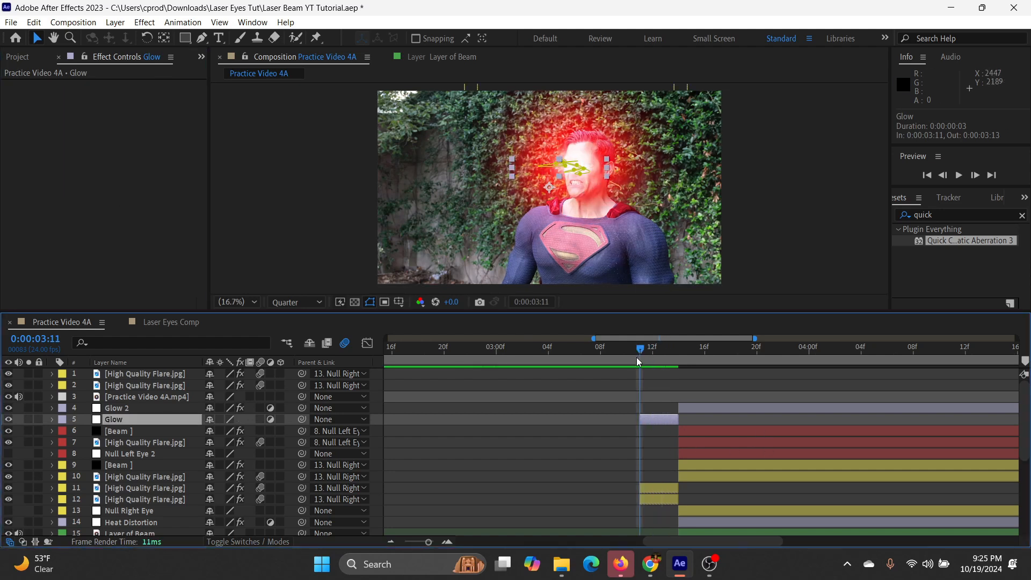
key("ctrl+v")
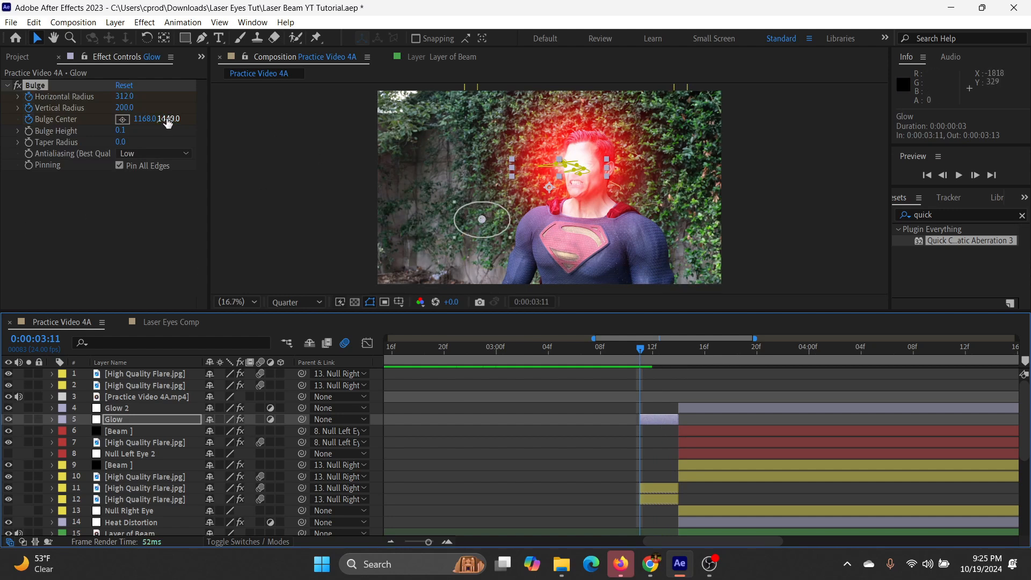
- Remove the Bulge Center animation and place the center on the man's eyes at 2286, 846
left_click(29, 125)
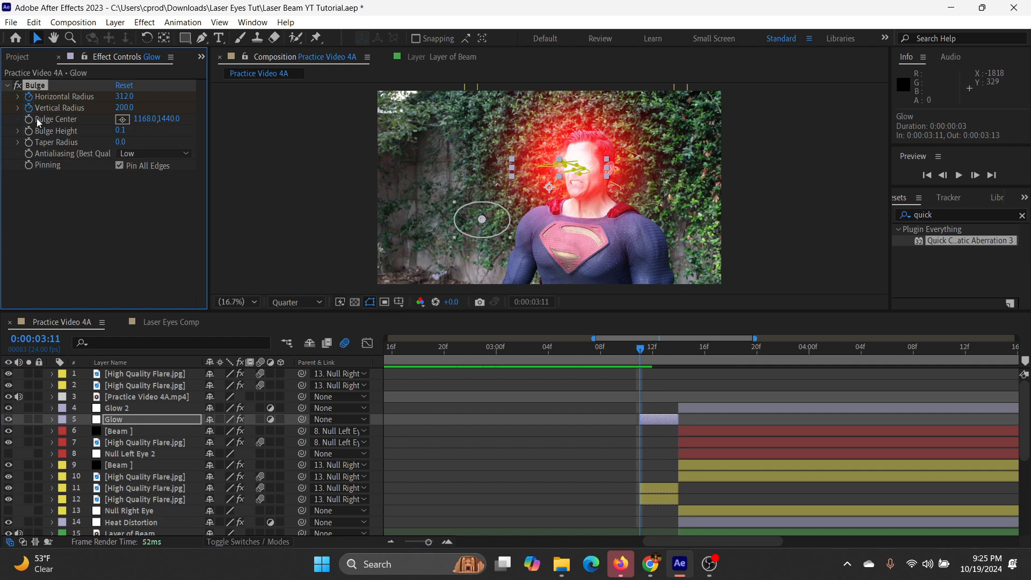
left_click(123, 121)
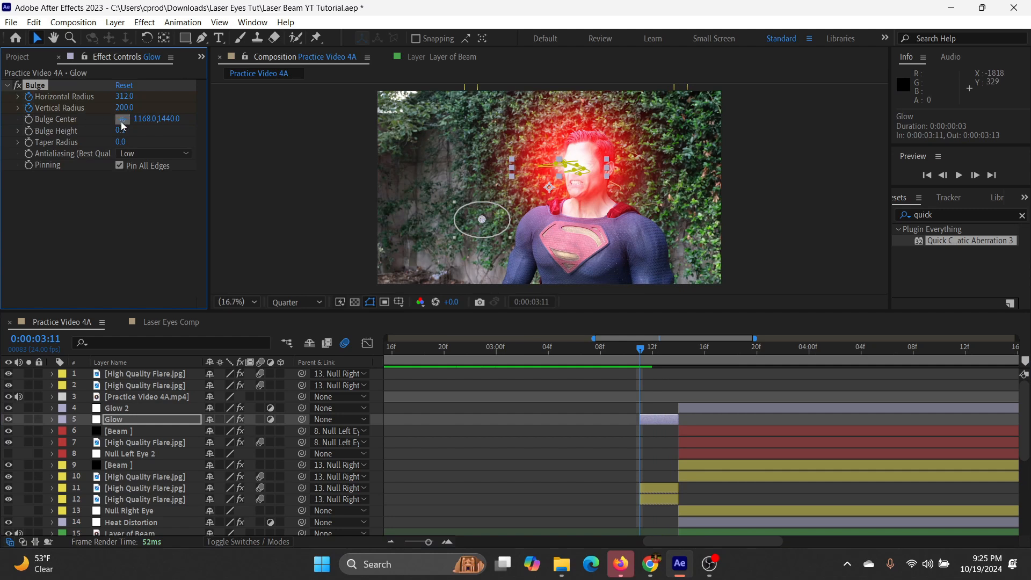
left_click(586, 167)
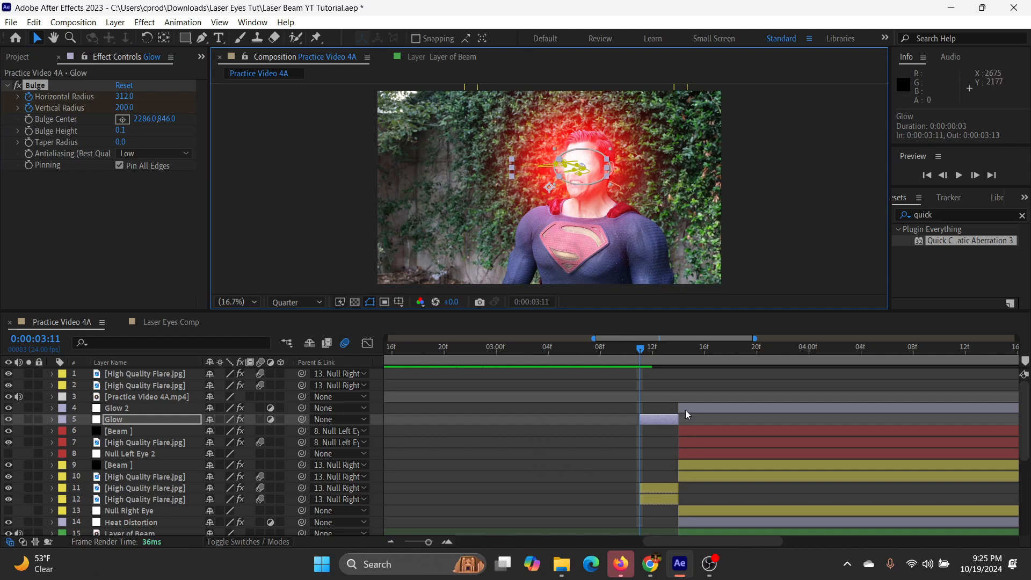
- Extend the short Glow layer just past its last Bulge radius keyframes at 0:00:03:20 and move it above Glow 2
key("u")
left_click_drag(684, 420, 770, 426)
left_click_drag(189, 422, 189, 402)
left_click(579, 373)
left_click(536, 349)
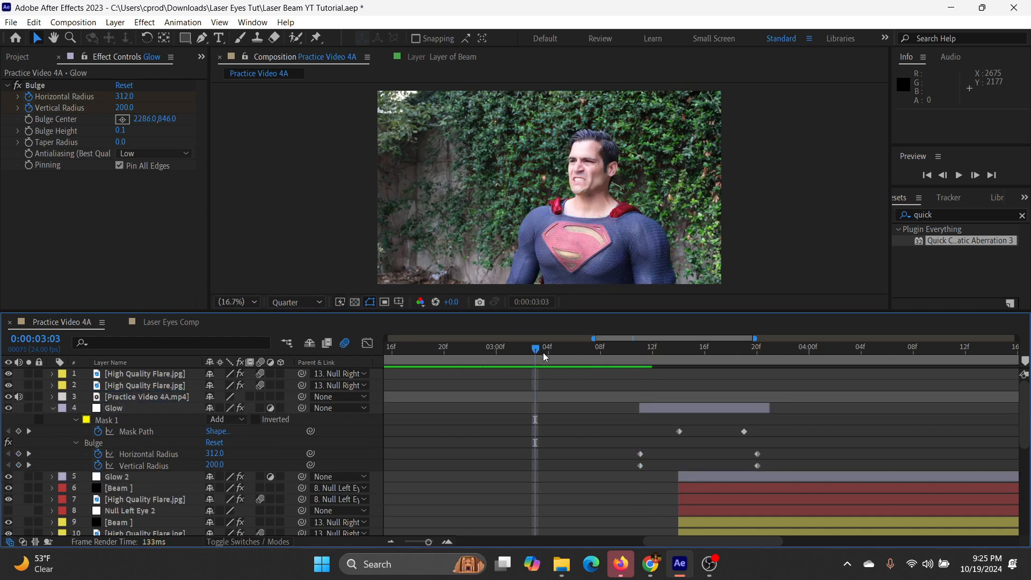
key("space")
- Scrub through the bulge from 0:00:03:12 to 0:00:03:14 and delete Mask 1 from the Glow layer
left_click_drag(612, 353, 646, 366)
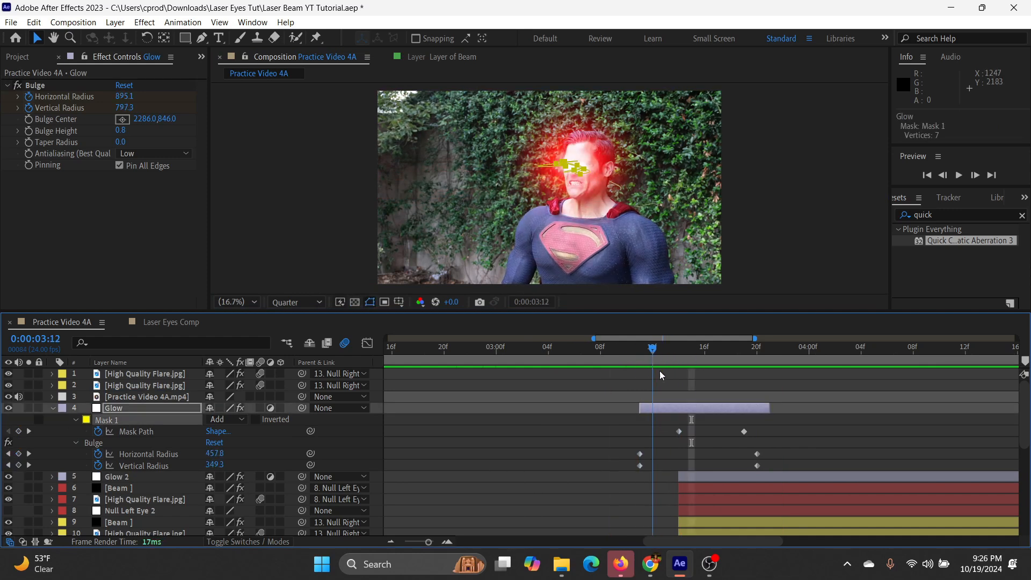
left_click_drag(659, 371, 681, 379)
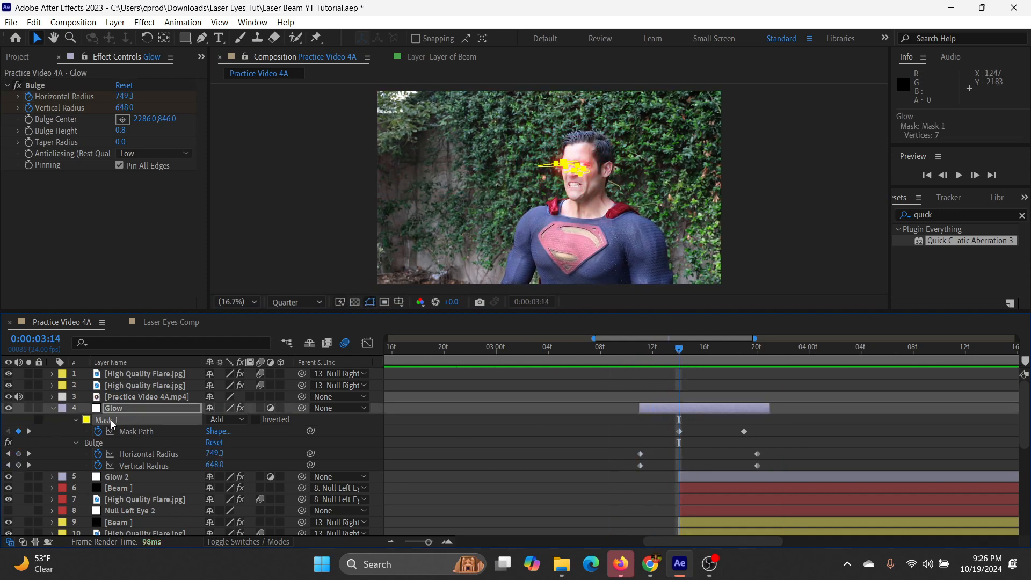
key("Delete")
- Scrub the unmasked bulge from 0:00:03:09 to 0:00:03:18 and set its Bulge Height to 0.1
left_click(610, 363)
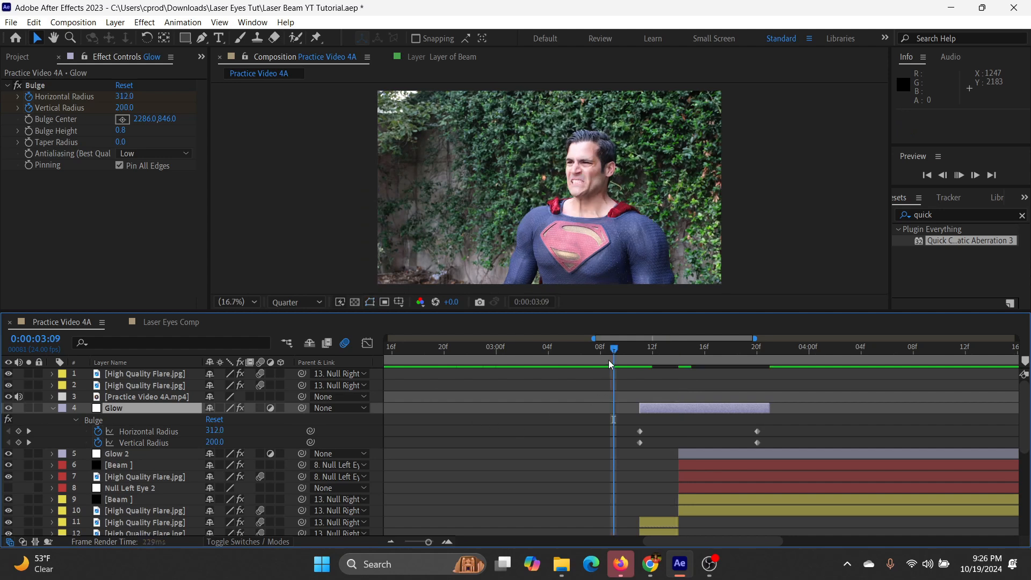
left_click_drag(640, 351, 730, 366)
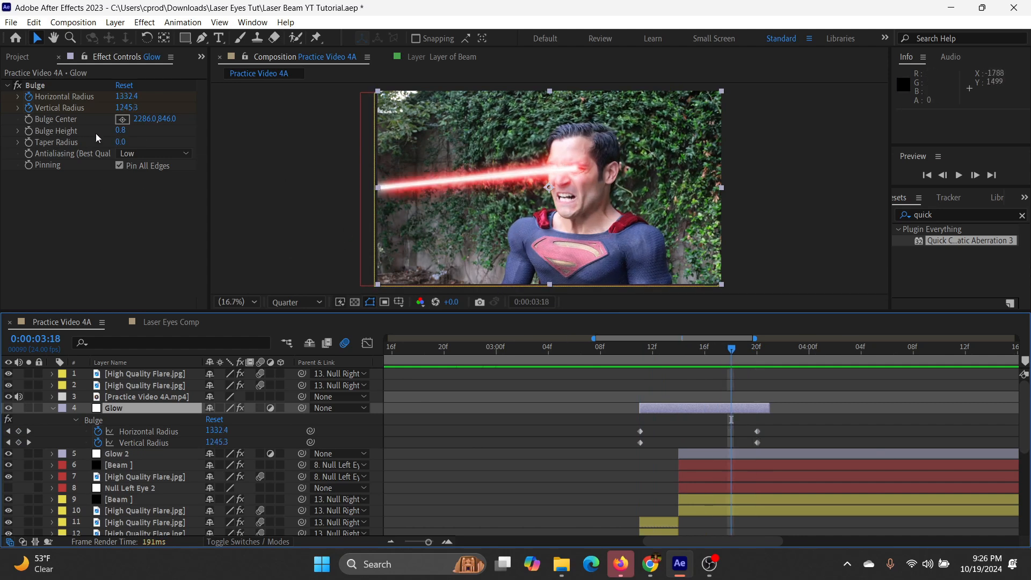
mouse_move(120, 131)
left_mouse_down()
mouse_move(84, 135)
mouse_move(117, 131)
left_mouse_up()
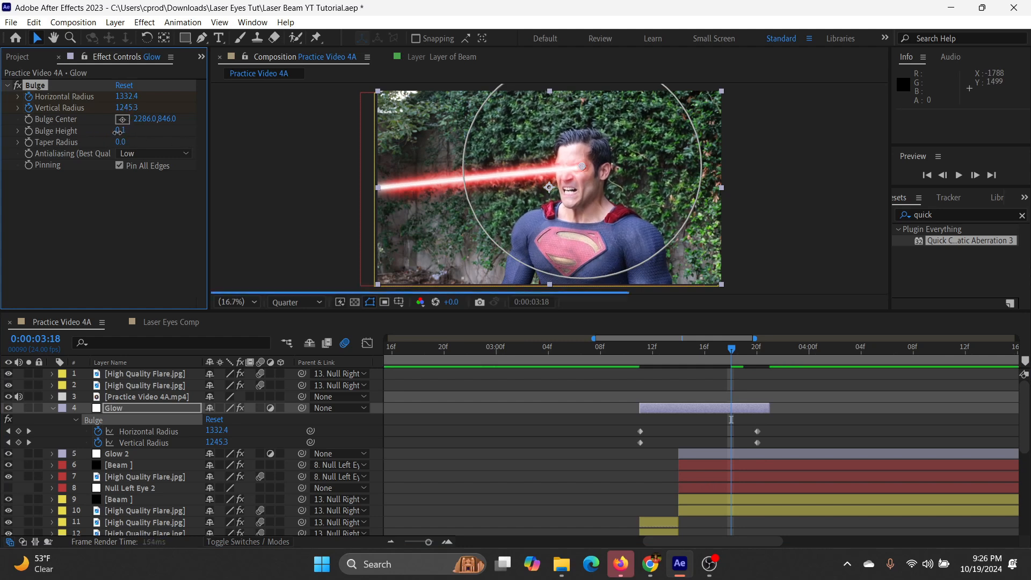
- Play back the bulge from 0:00:03:05, extend the end of the Glow layer to about 0:00:04:06, and preview it again
left_click(562, 349)
key("space")
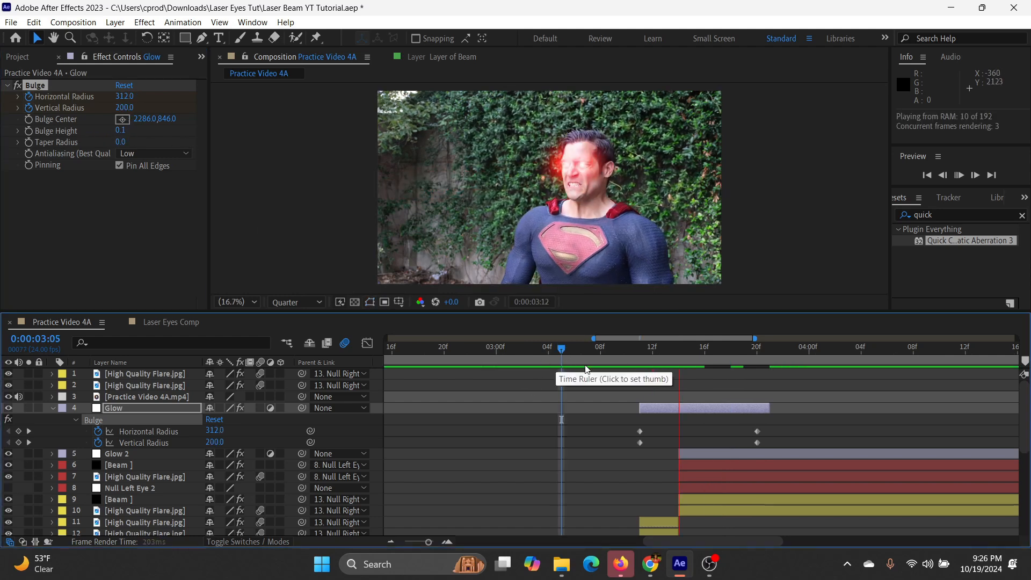
left_click(639, 351)
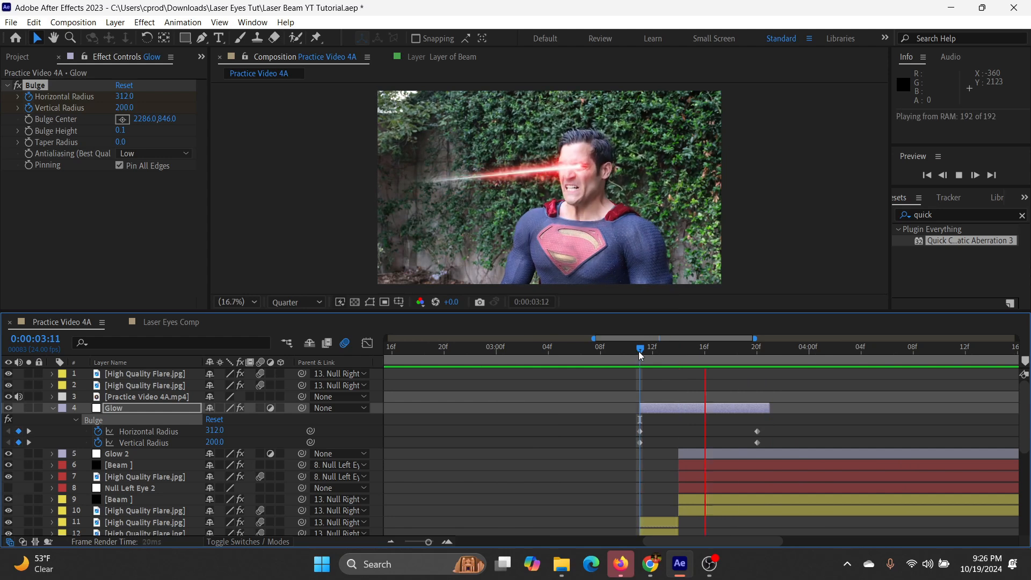
left_click(758, 409)
left_click_drag(773, 409, 887, 409)
key("space")
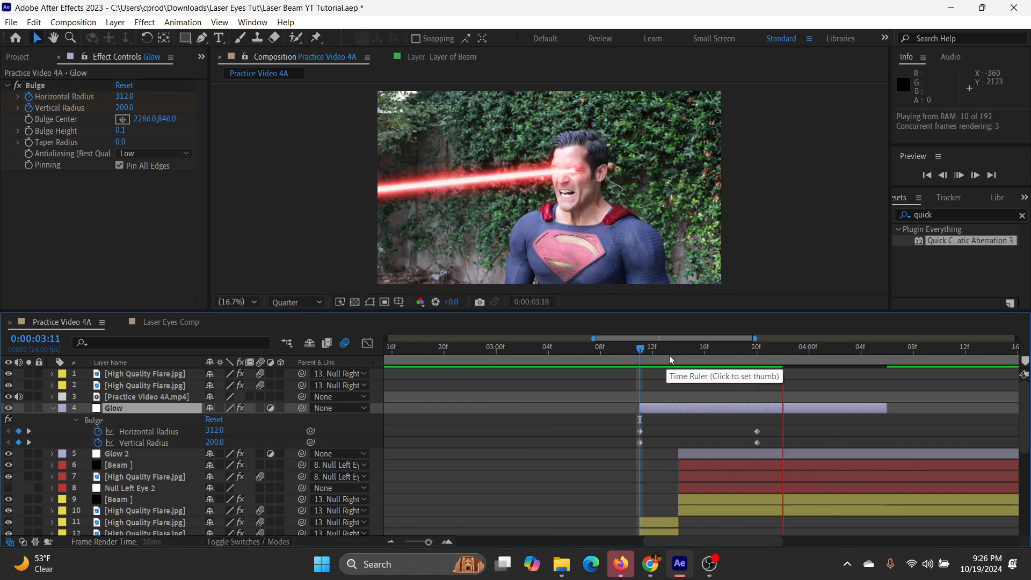
- Copy the Glow layer's first Bulge horizontal and vertical radius keyframes, paste them at 0:00:03:23, and preview
left_click(653, 349)
left_click_drag(654, 414, 627, 444)
key("ctrl+c")
left_click_drag(746, 351, 797, 363)
key("ctrl+v")
key("space")
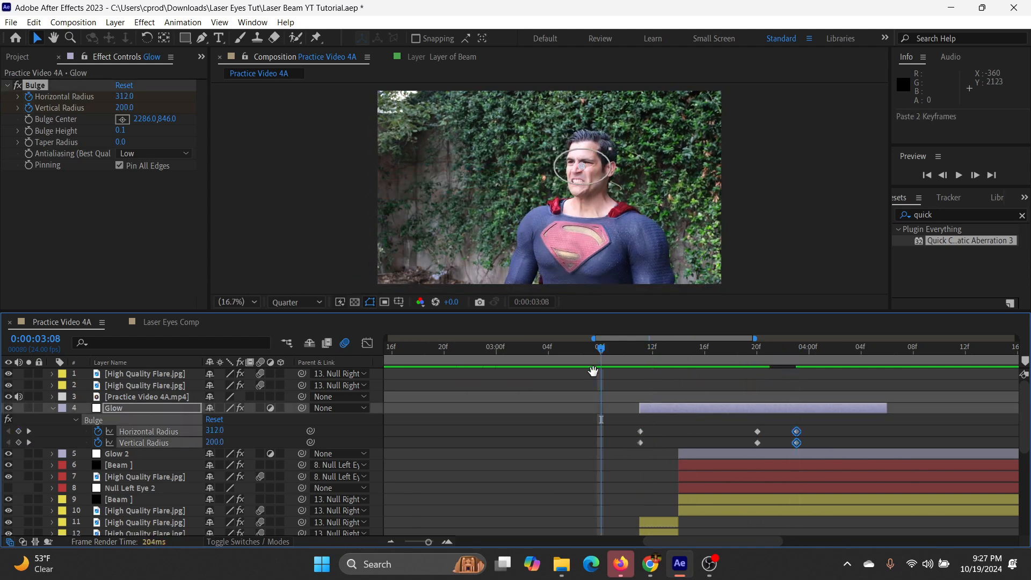
- Move the middle pair of Bulge radius keyframes to 0:00:03:17 and play back from 0:00:03:10
left_click(719, 349)
left_click_drag(764, 424, 718, 437)
left_click(627, 350)
key("space")
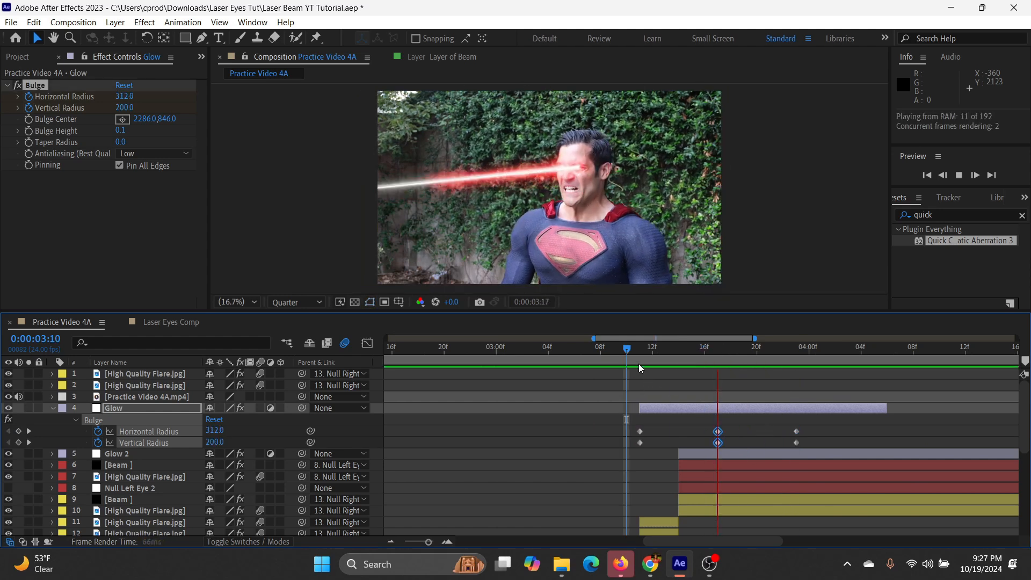
key("space")
- Shift the Glow layer one frame earlier so it starts at 0:00:03:10, and check its timing up to 0:00:03:12
left_click_drag(666, 408, 653, 407)
left_click(610, 349)
key("space")
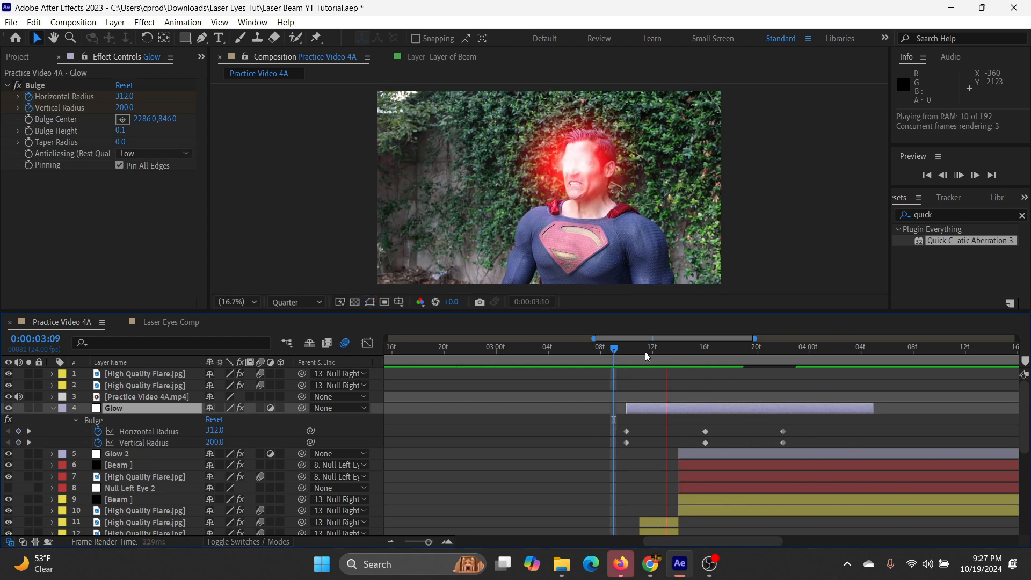
left_click_drag(678, 351, 653, 353)
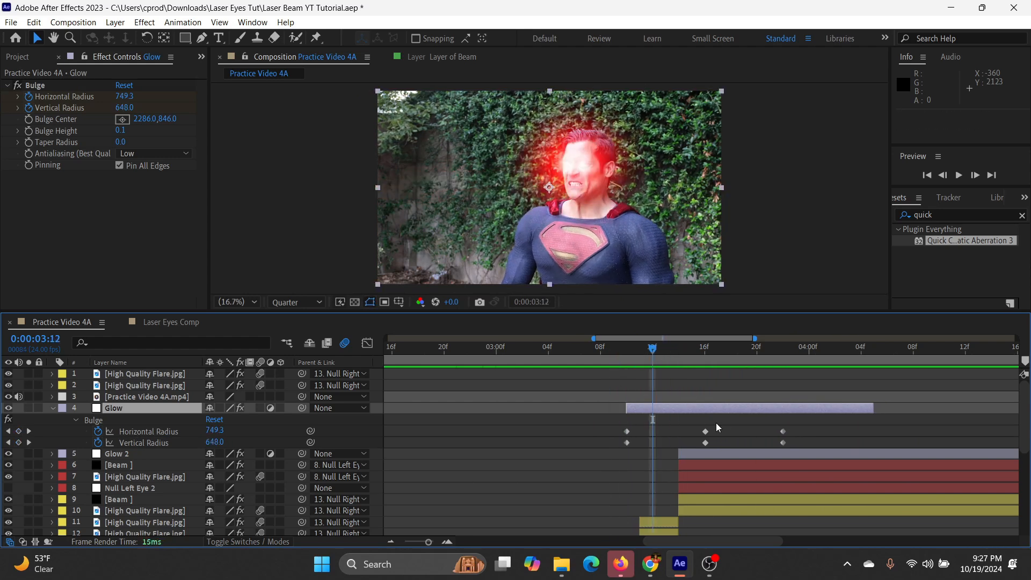
- Move the middle pair of Bulge radius keyframes to 0:00:03:14 and play back from 0:00:03:06
left_click_drag(716, 424, 685, 446)
key("space")
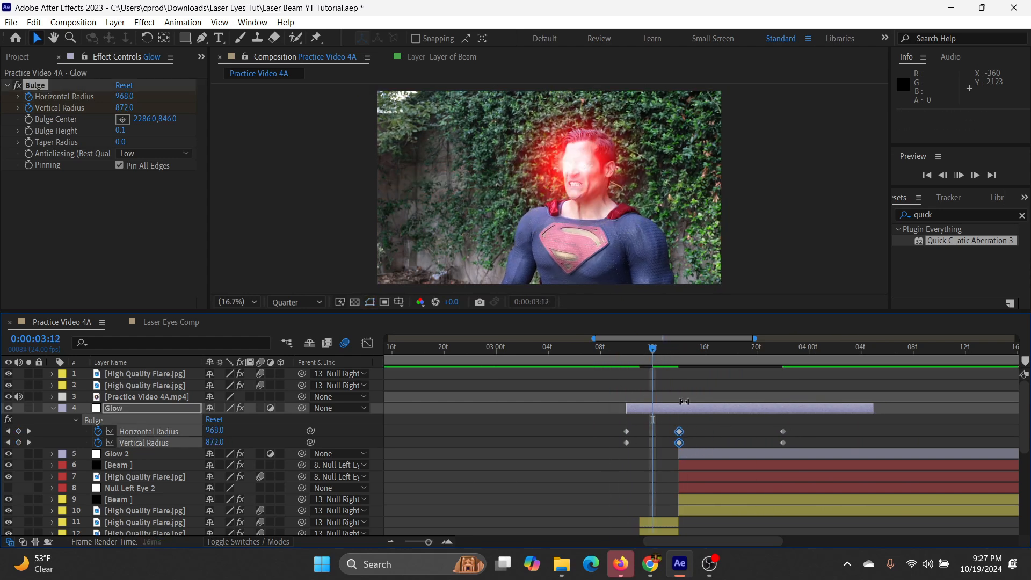
left_click(576, 359)
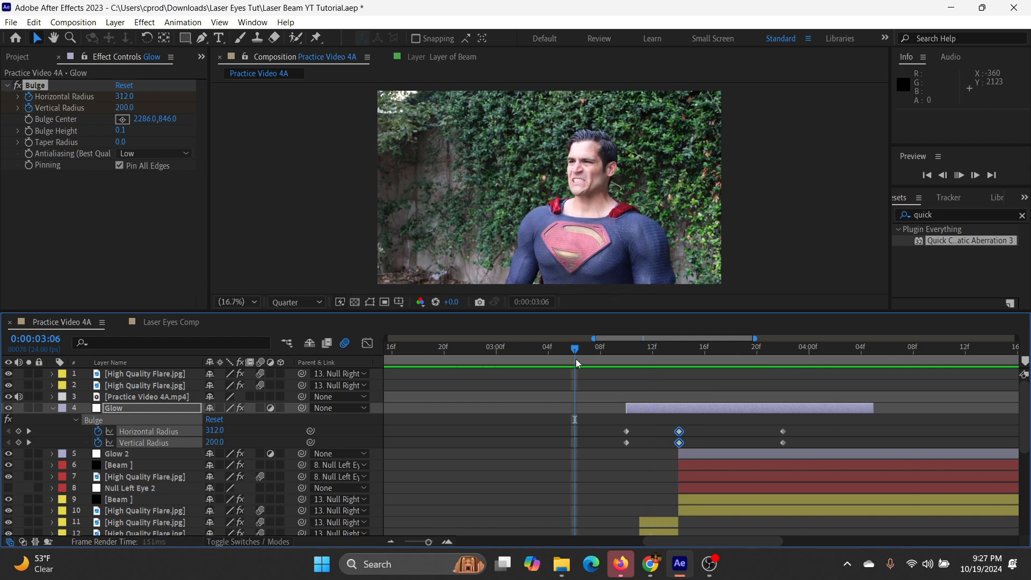
key("space")
key("space")
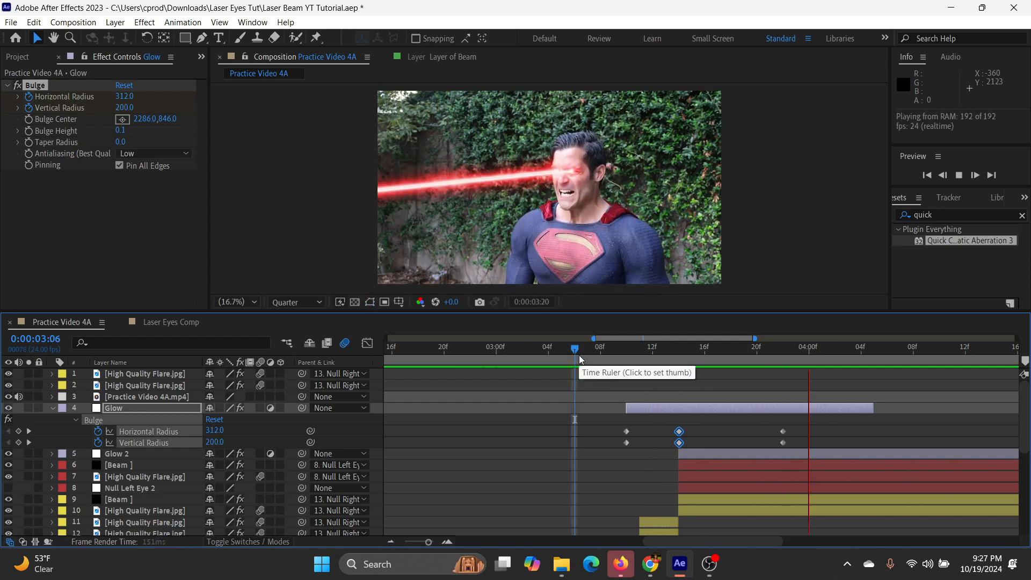
key("space")
key("space")
- Shift the Glow layer so it starts at 0:00:03:12, and scrub and play the bulge through 0:00:03:16
left_click_drag(652, 409, 681, 417)
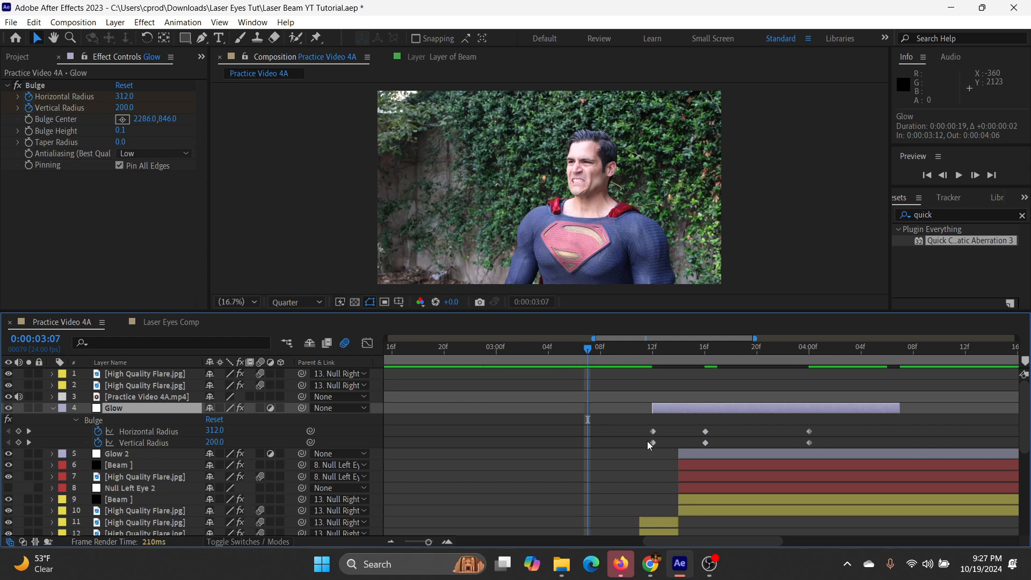
key("space")
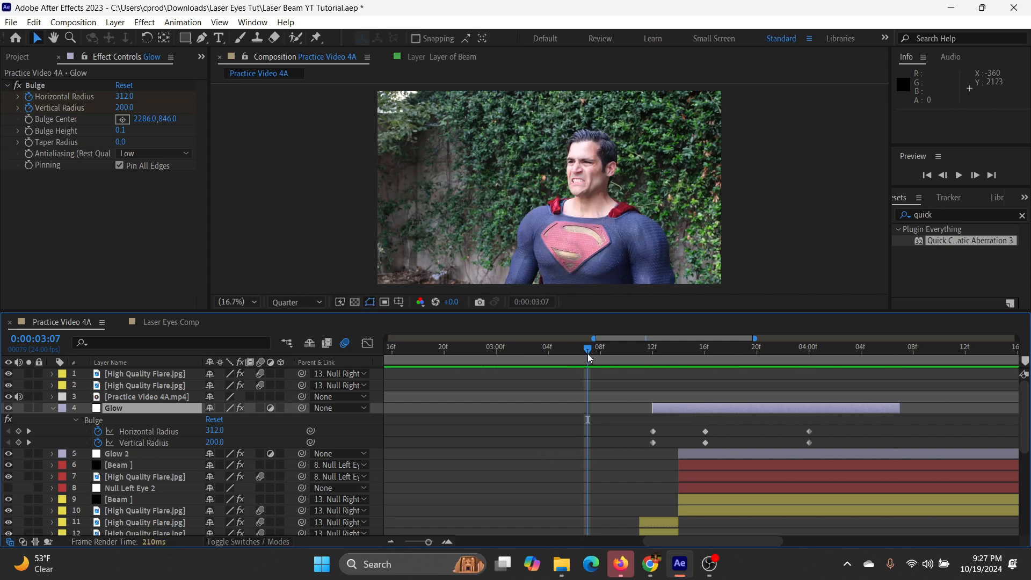
left_click_drag(589, 353, 653, 349)
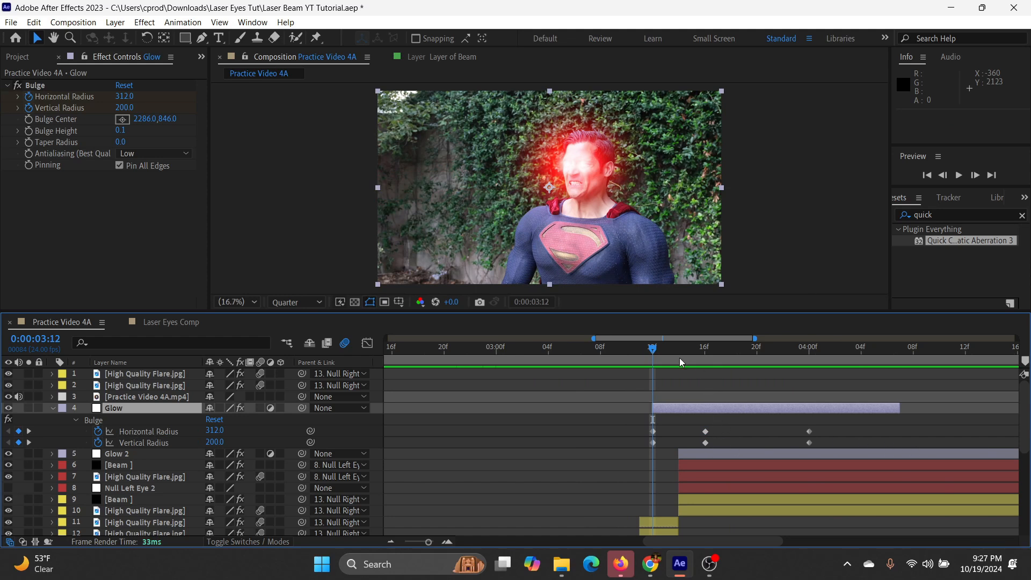
left_click_drag(621, 429, 657, 465)
left_click_drag(678, 352, 705, 399)
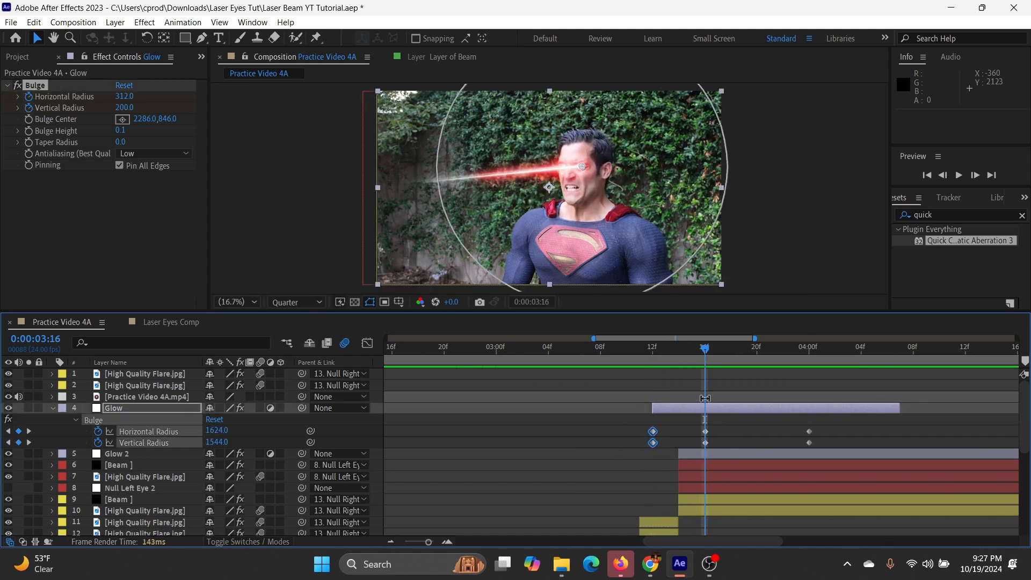
left_click(759, 447)
left_click_drag(714, 362, 591, 391)
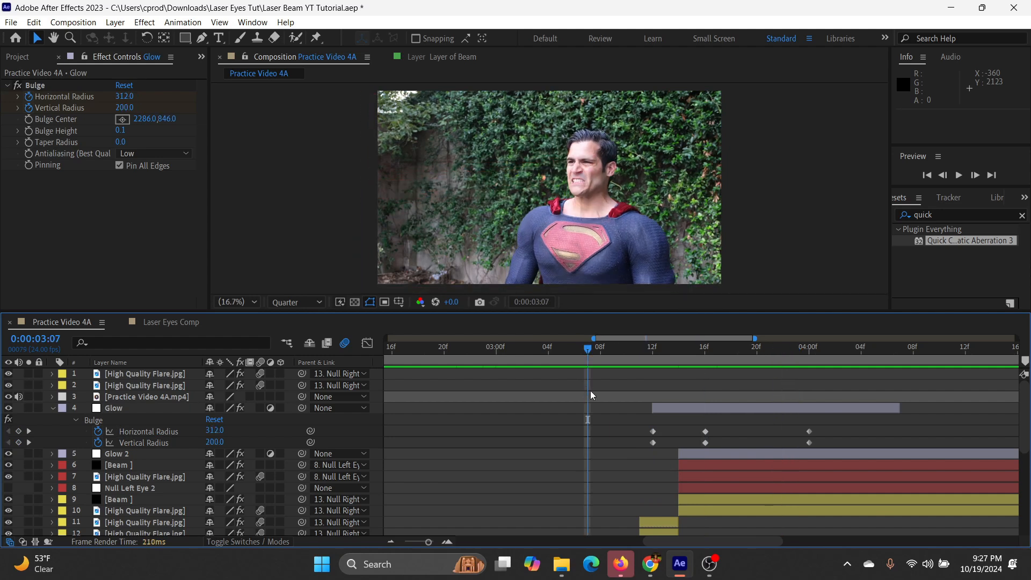
key("space")
left_click_drag(629, 354, 632, 353)
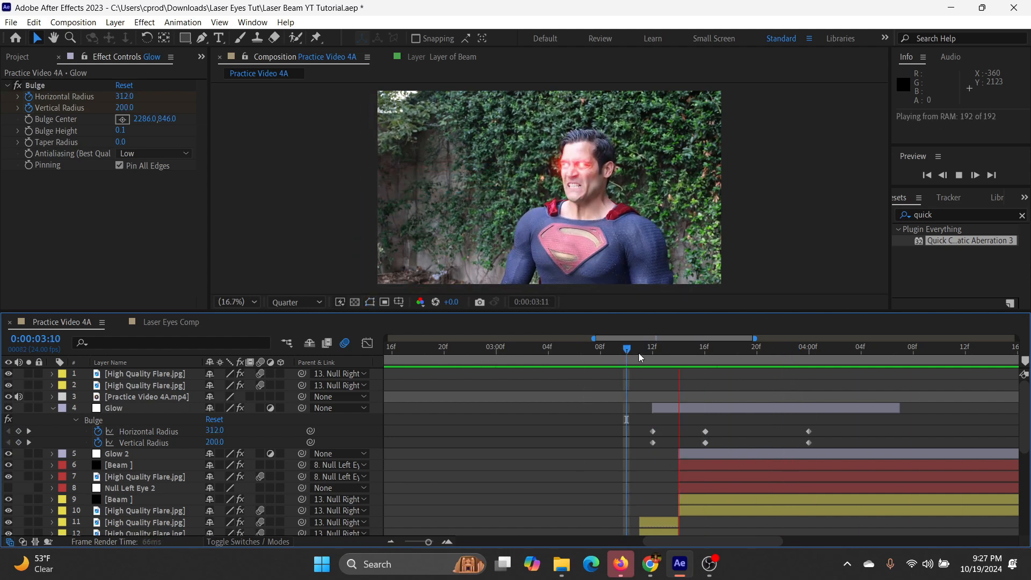
- Move the last pair of Bulge radius keyframes to 0:00:03:23, preview the bulge, and save the project
left_click(678, 351)
left_click_drag(815, 421, 795, 445)
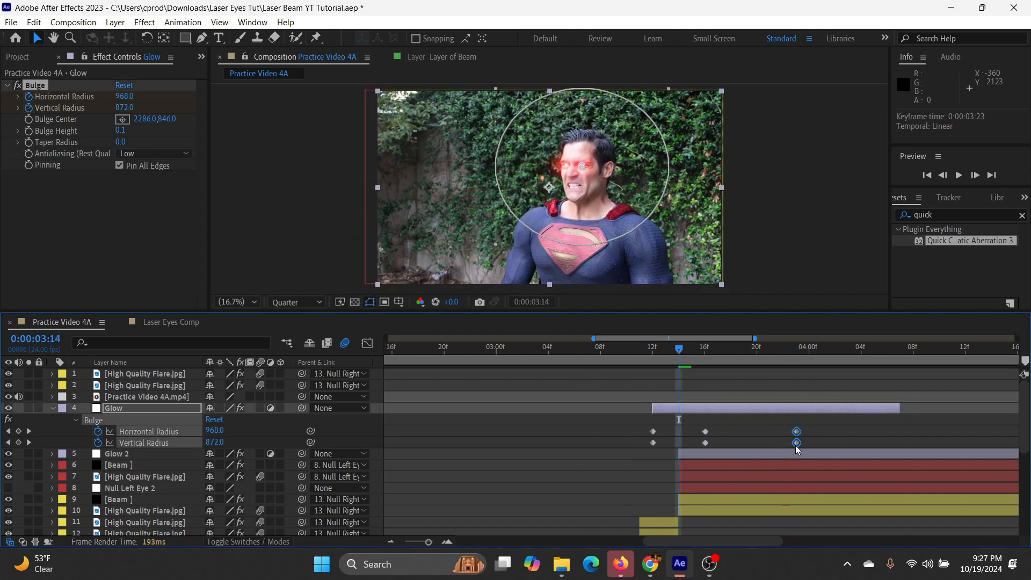
left_click(631, 368)
key("space")
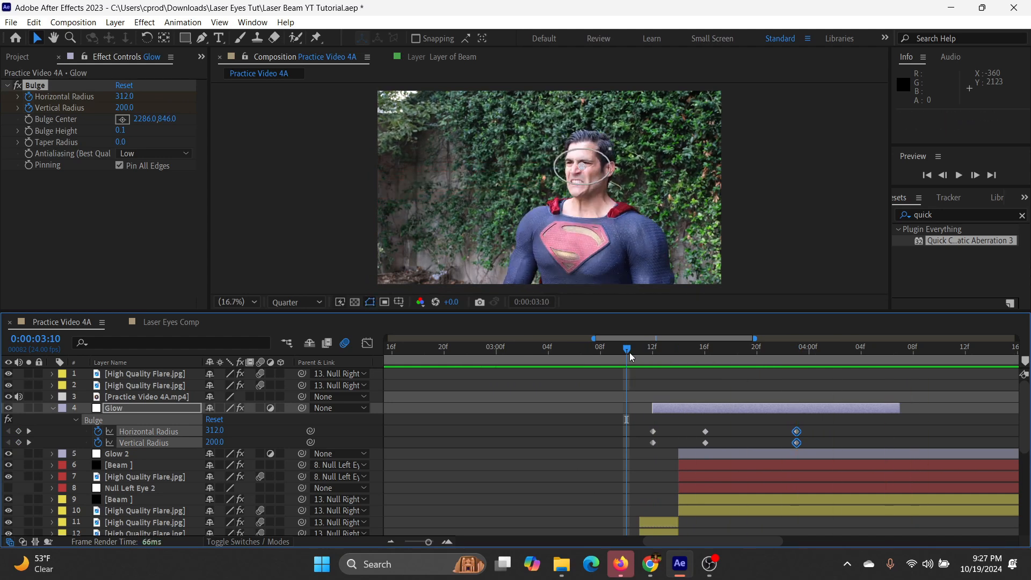
key("space")
left_click_drag(629, 354, 717, 358)
key("ctrl+s")
left_click(609, 359)
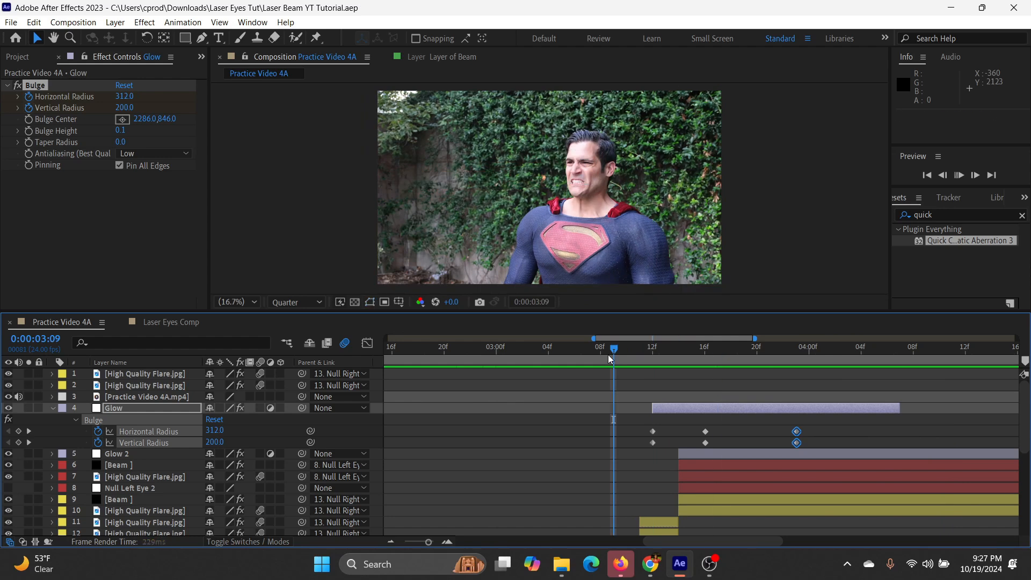
- Scrub through the whole laser shot, collapse the Glow layer's properties, and enlarge the composition viewer
left_click_drag(422, 541, 406, 541)
left_click_drag(595, 355, 779, 357)
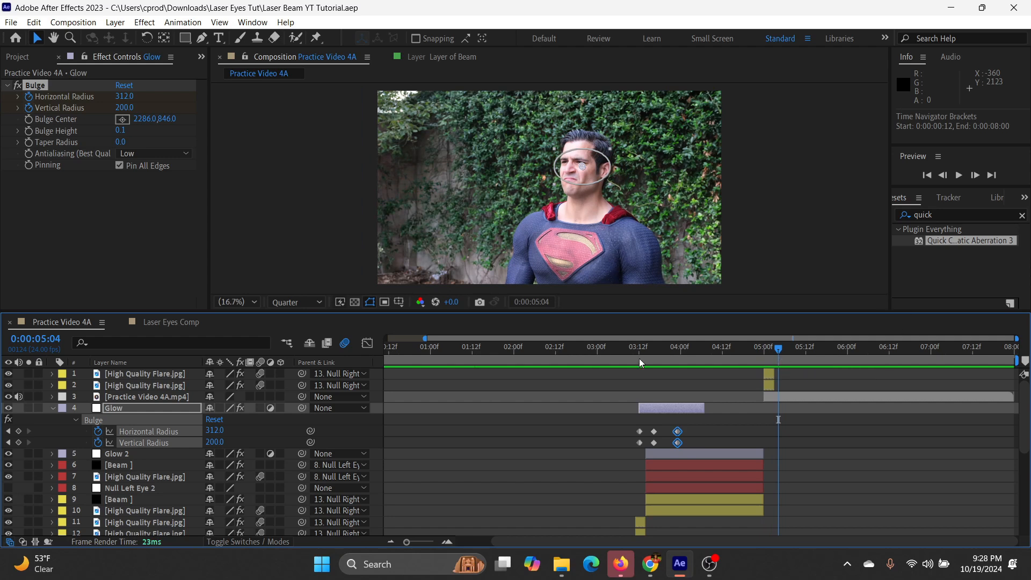
left_click_drag(612, 354, 712, 365)
left_click(632, 395)
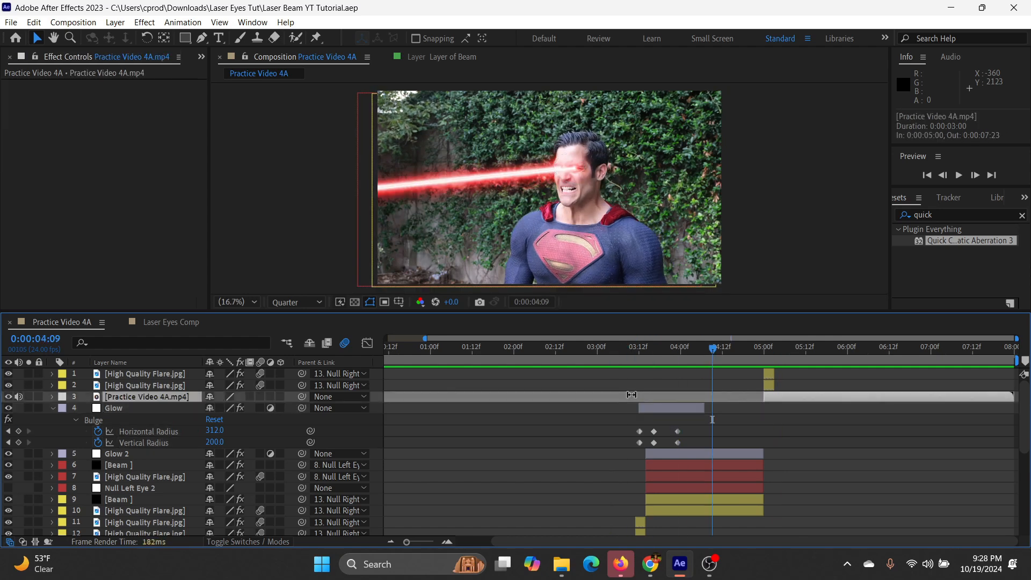
left_click(53, 407)
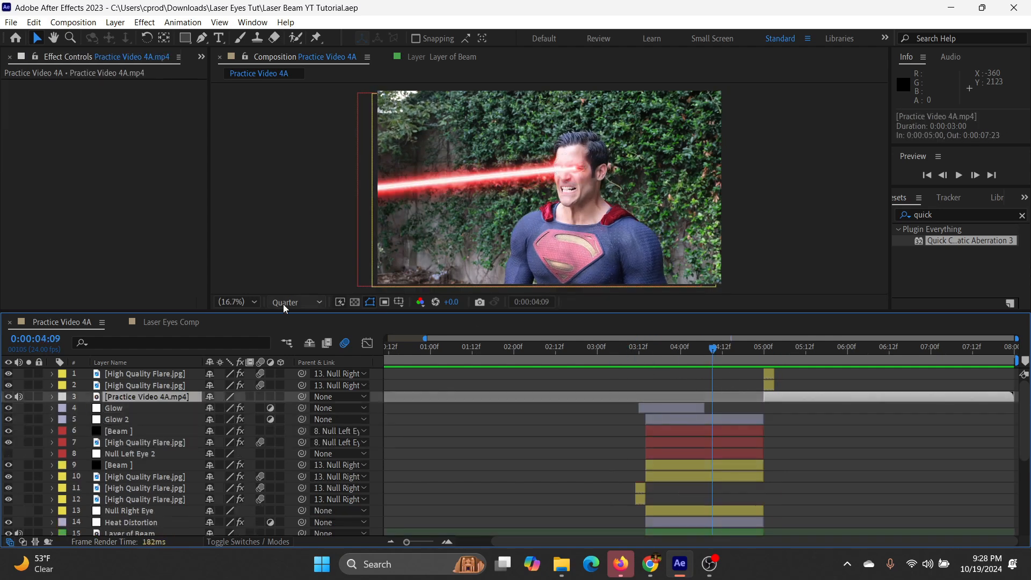
left_click_drag(387, 317, 393, 369)
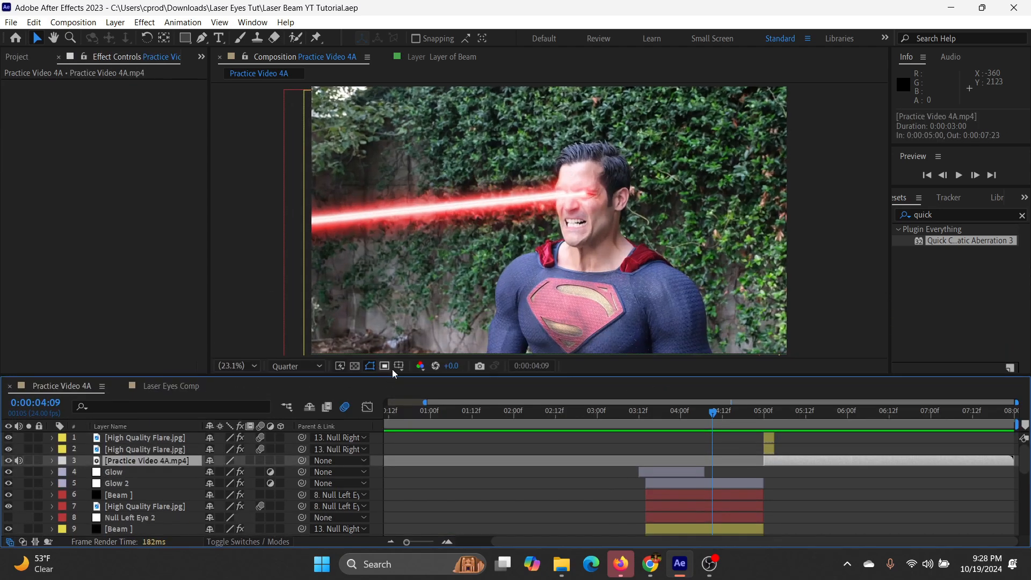
- Return to 0:00:03:04 and collapse the waveforms of the two laser eyes SFX audio layers
left_click_drag(644, 406, 613, 433)
scroll(615, 443, "down", 10)
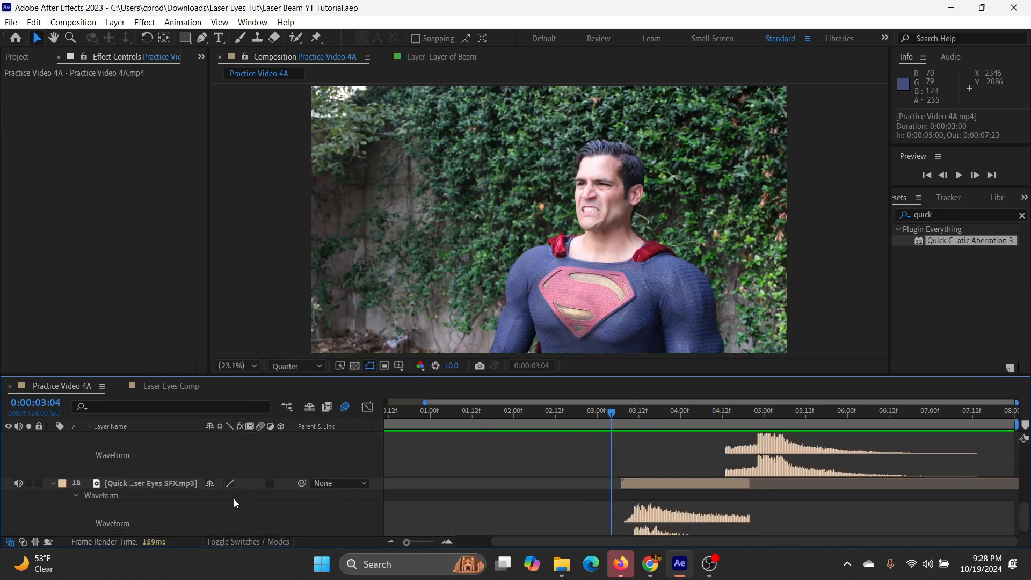
scroll(145, 487, "down", 1)
left_click(52, 474)
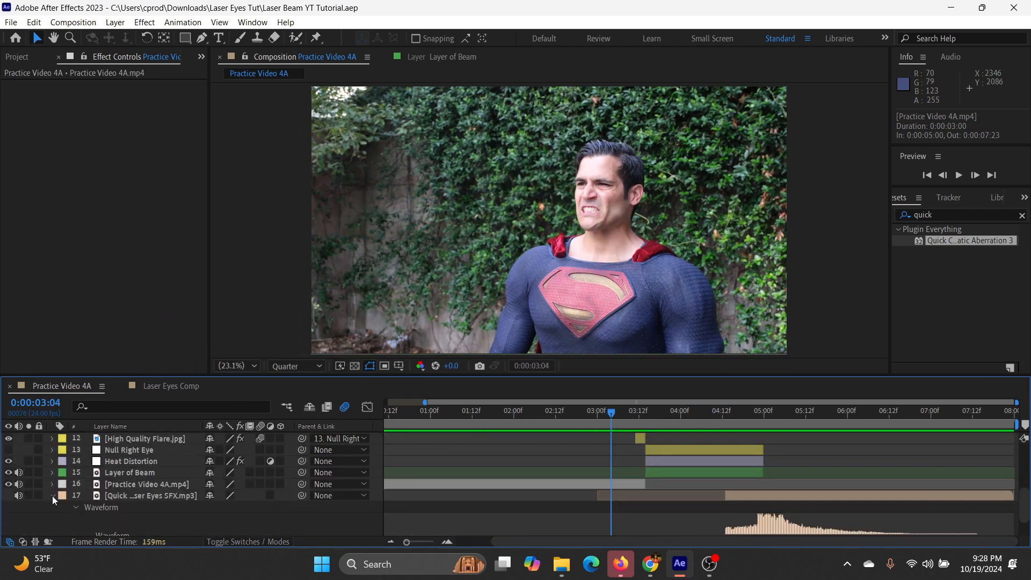
scroll(153, 494, "up", 1)
- Pre-compose all layers of Practice Video 4A into a new composition named Laser Eye YT
key("ctrl+a")
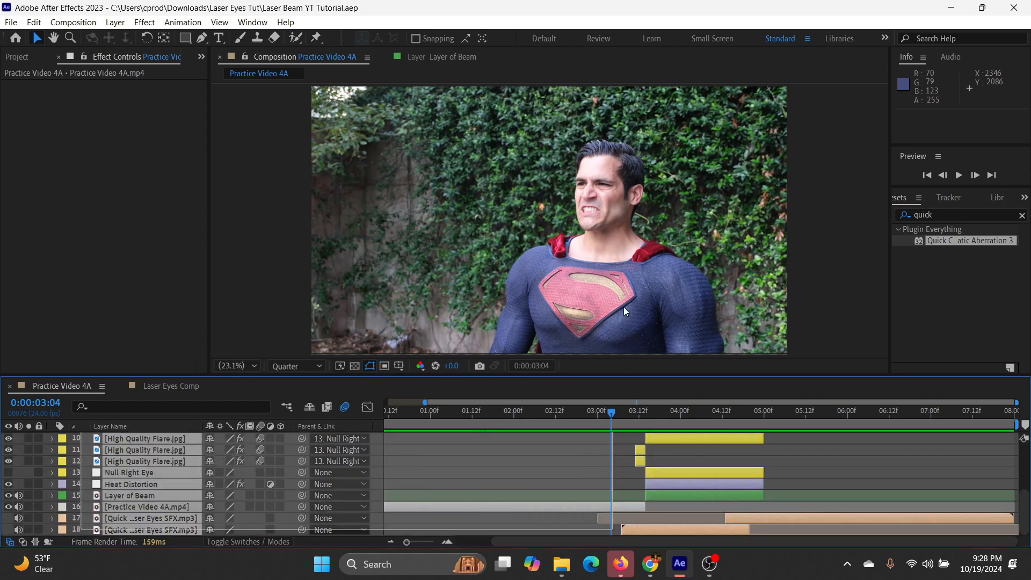
scroll(146, 477, "up", 5)
right_click(146, 477)
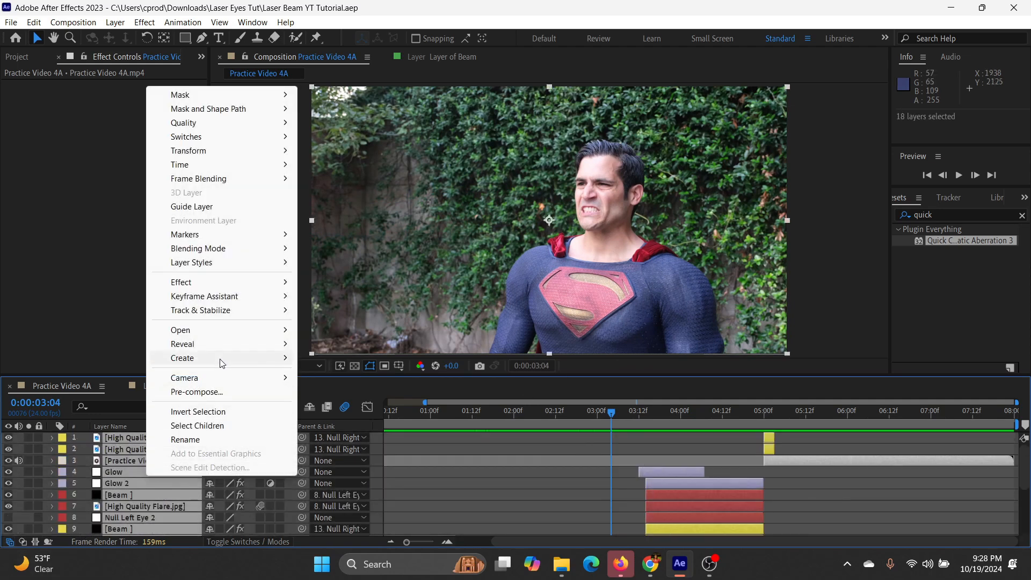
left_click(207, 391)
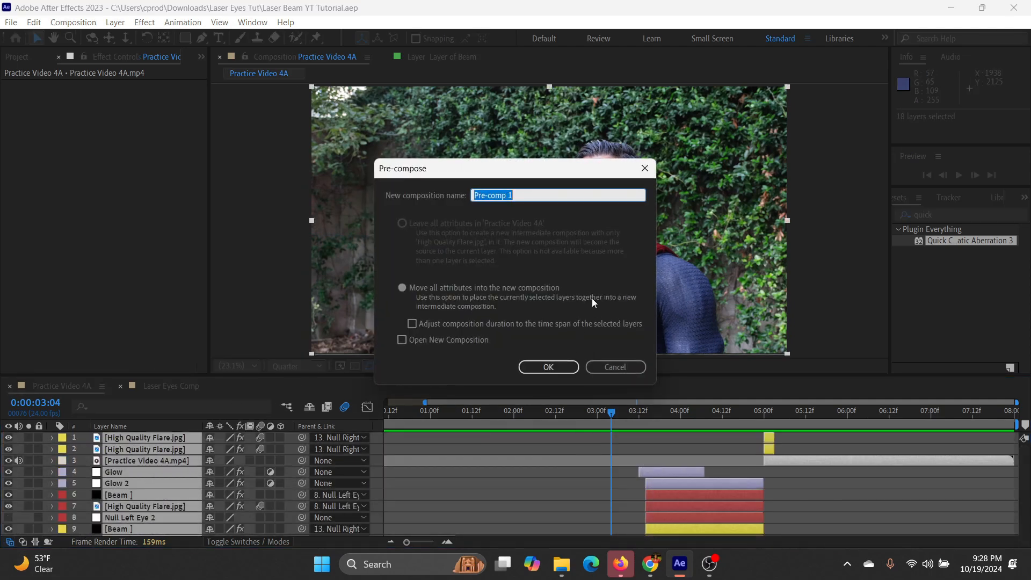
type("Laser Eye YT")
key("Return")
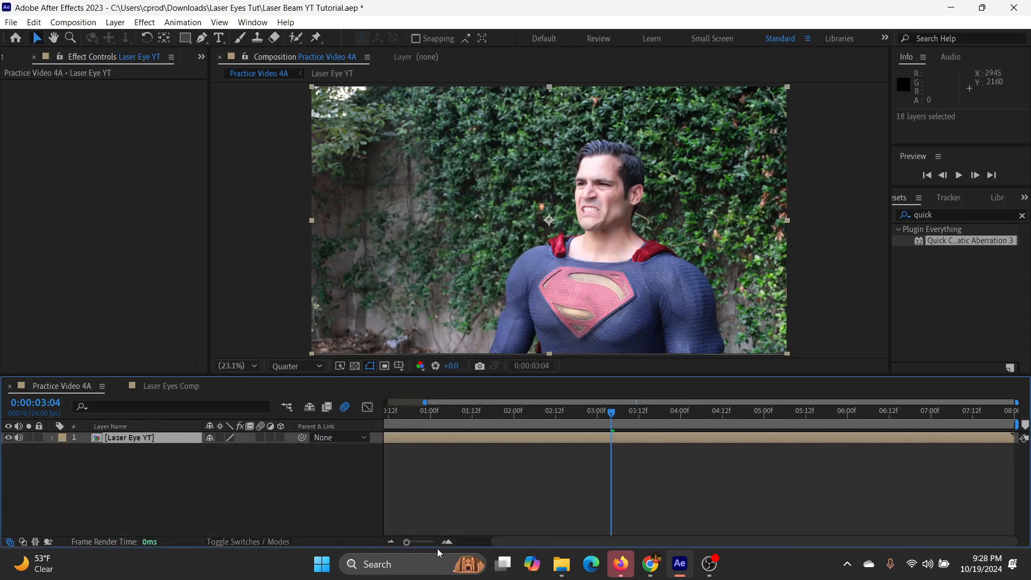
- Scrub to the beam firing at 0:00:03:17 and split the Laser Eye YT layer there
left_click_drag(407, 542, 400, 539)
left_click_drag(628, 416, 673, 413)
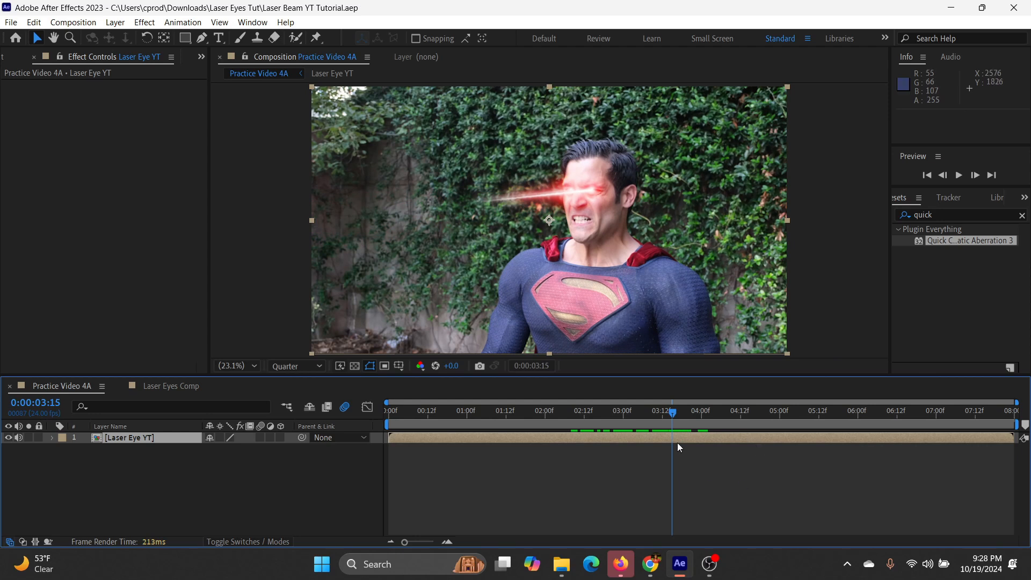
left_click_drag(678, 414, 680, 436)
left_click(643, 424)
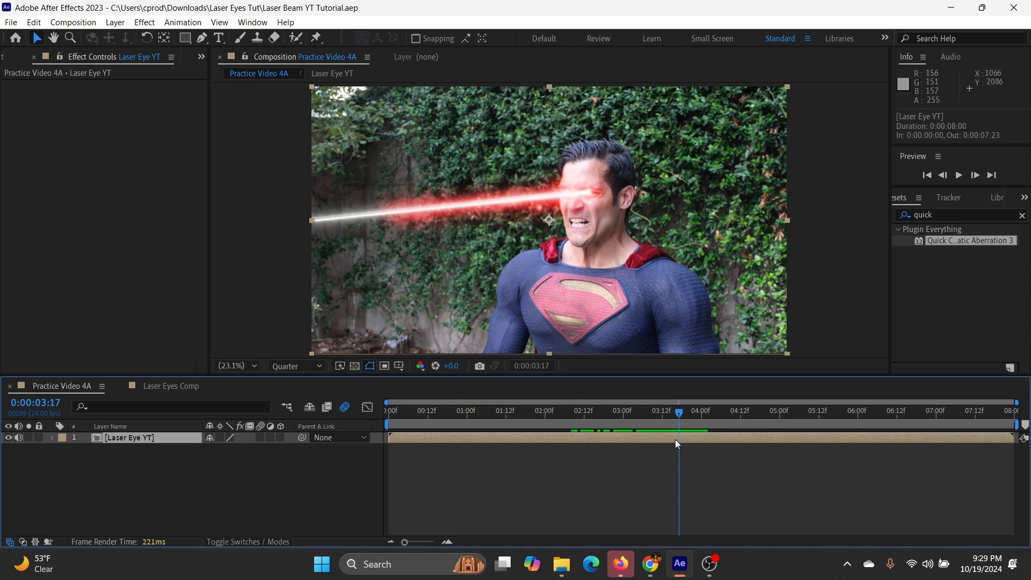
key("ctrl+shift+d")
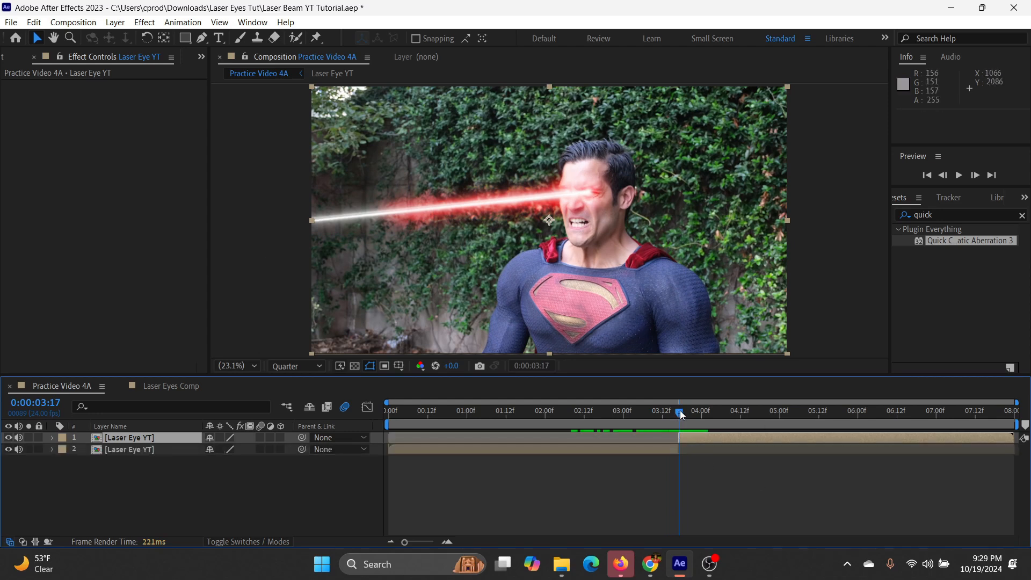
- Apply the Motion Tile effect to the second part of Laser Eye YT, enable Mirror Edges, and increase its output size
mouse_move(678, 412)
left_mouse_down()
mouse_move(698, 410)
mouse_move(678, 409)
left_mouse_up()
left_click_drag(953, 214, 866, 221)
type("motion")
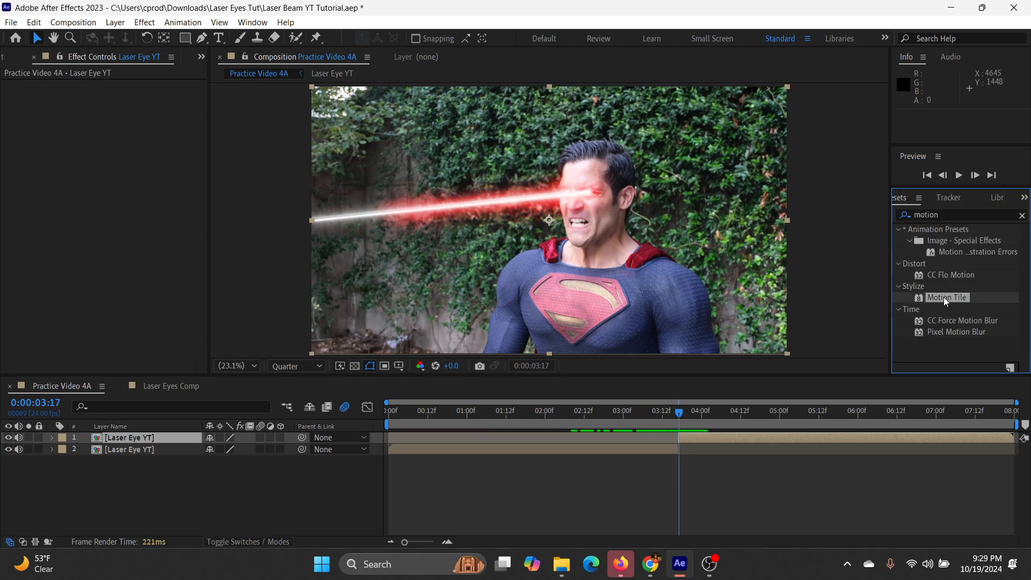
left_click_drag(943, 298, 688, 438)
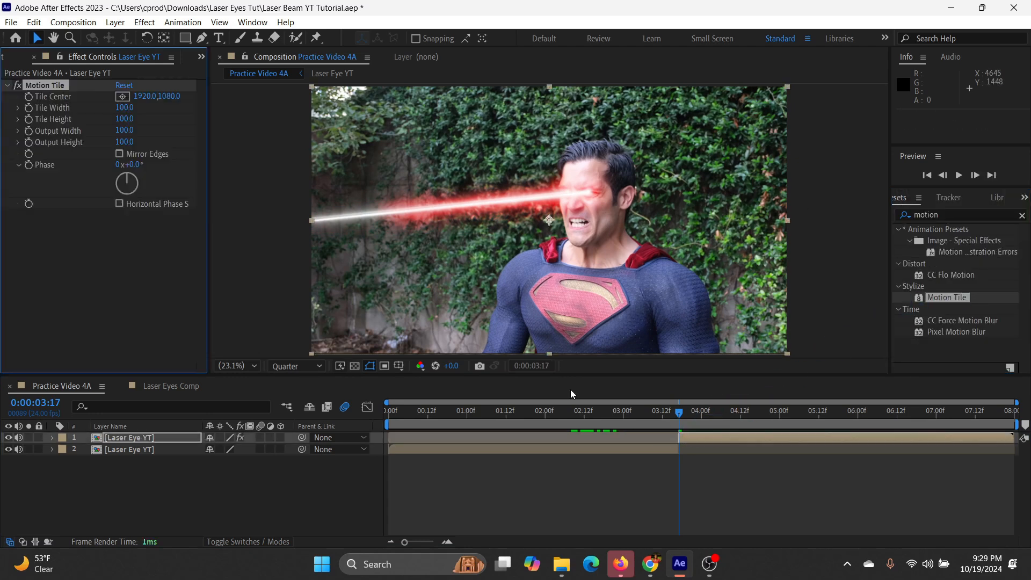
left_click(119, 154)
left_click_drag(124, 142, 138, 135)
left_click(10, 87)
- Apply the Wiggle - position preset to the second part of Laser Eye YT and enable motion blur on that layer
left_click(954, 213)
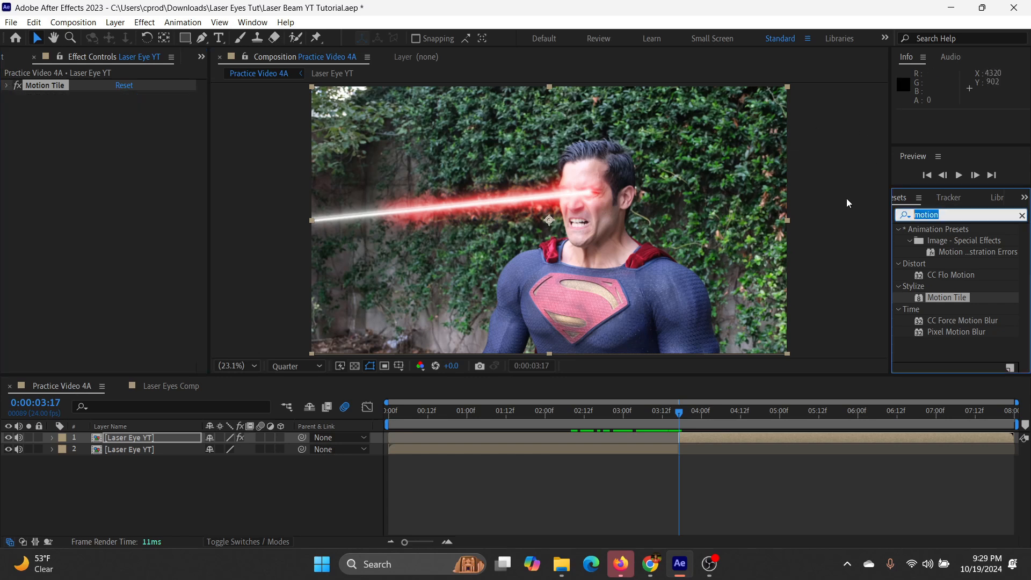
type("wiggle")
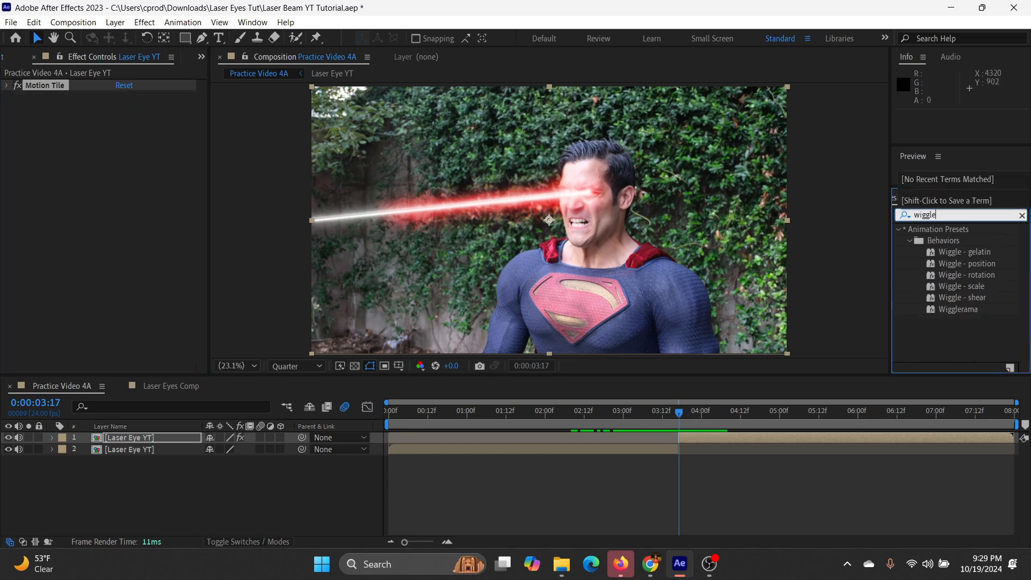
left_click_drag(960, 271, 693, 438)
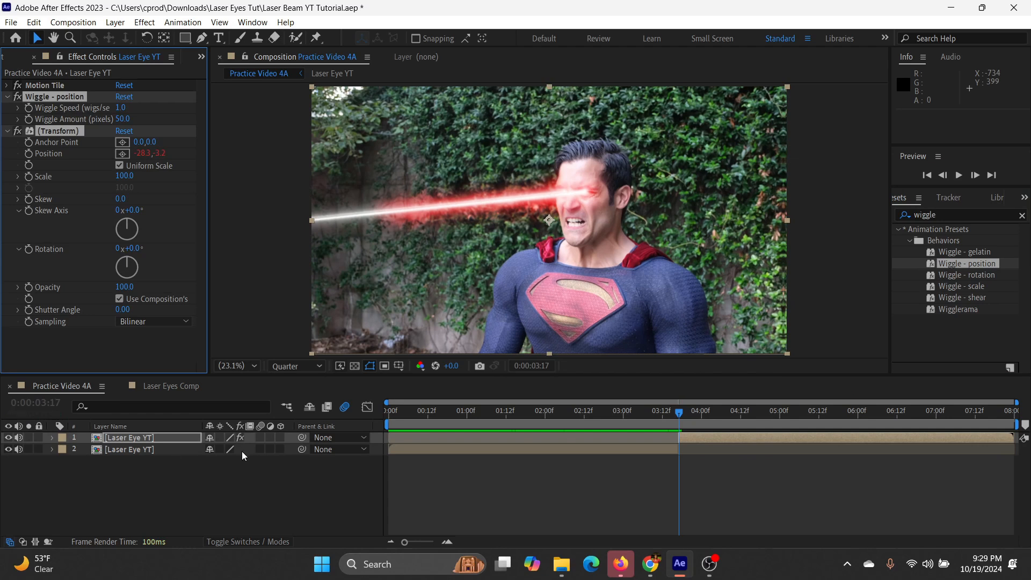
left_click(263, 439)
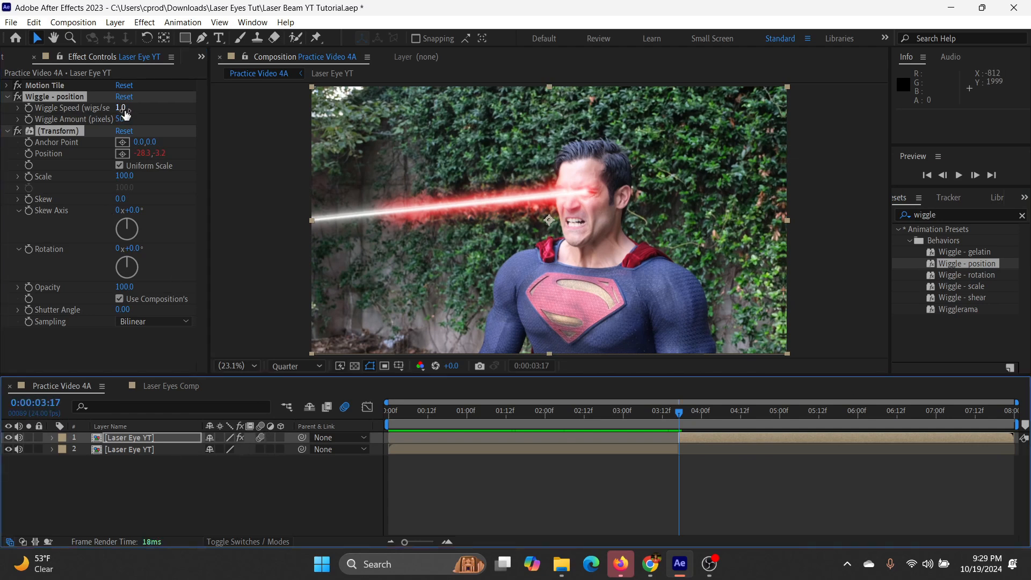
- Set the Wiggle - position speed to 29 and the wiggle amount to 16 pixels
mouse_move(122, 112)
left_mouse_down()
mouse_move(132, 122)
mouse_move(115, 121)
left_mouse_up()
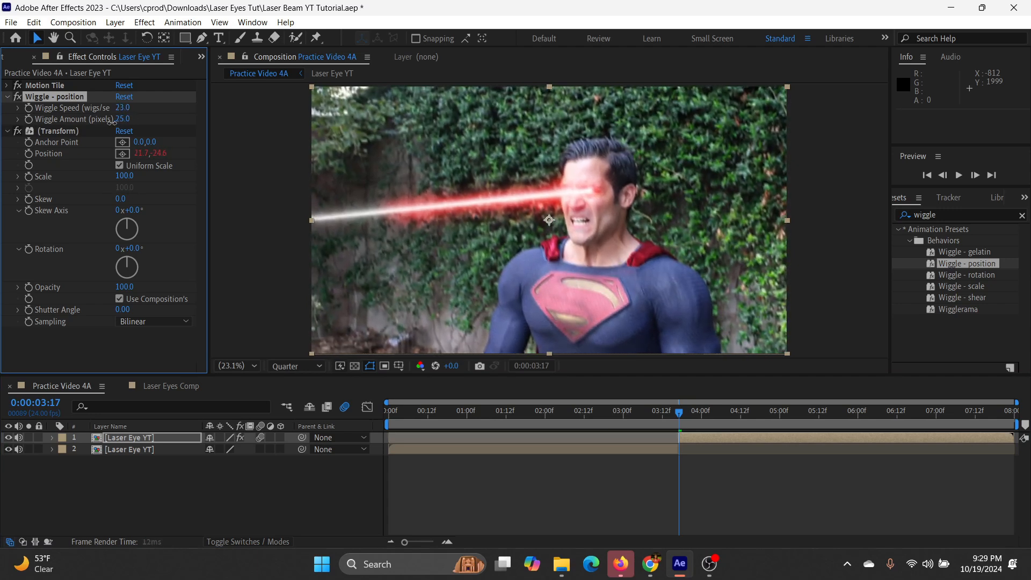
left_click_drag(122, 109, 116, 119)
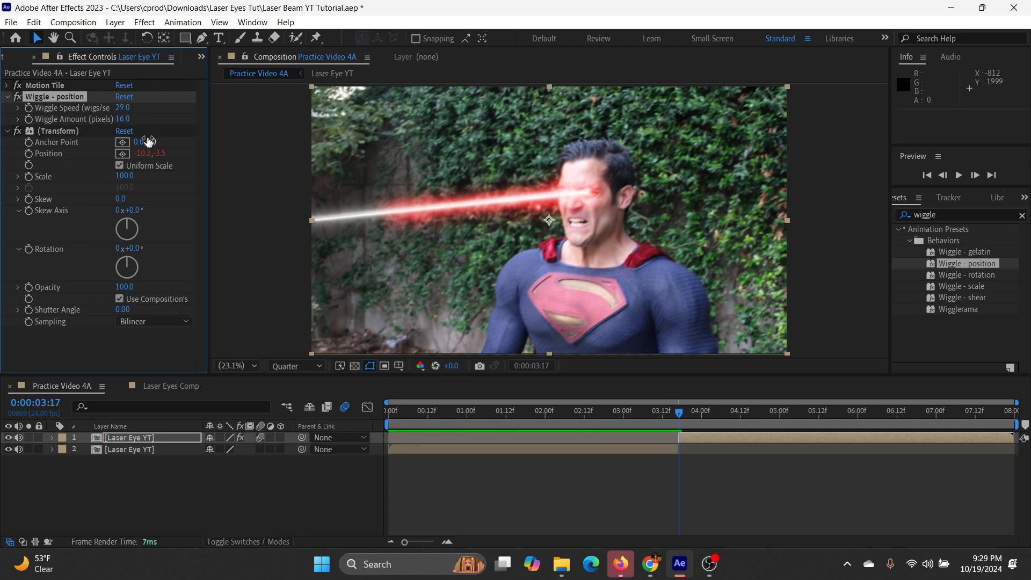
key("space")
- Keyframe the wiggle speed and amount at 0:00:03:19, and set both to 0 at 0:00:04:16
left_click(975, 176)
left_click(975, 176)
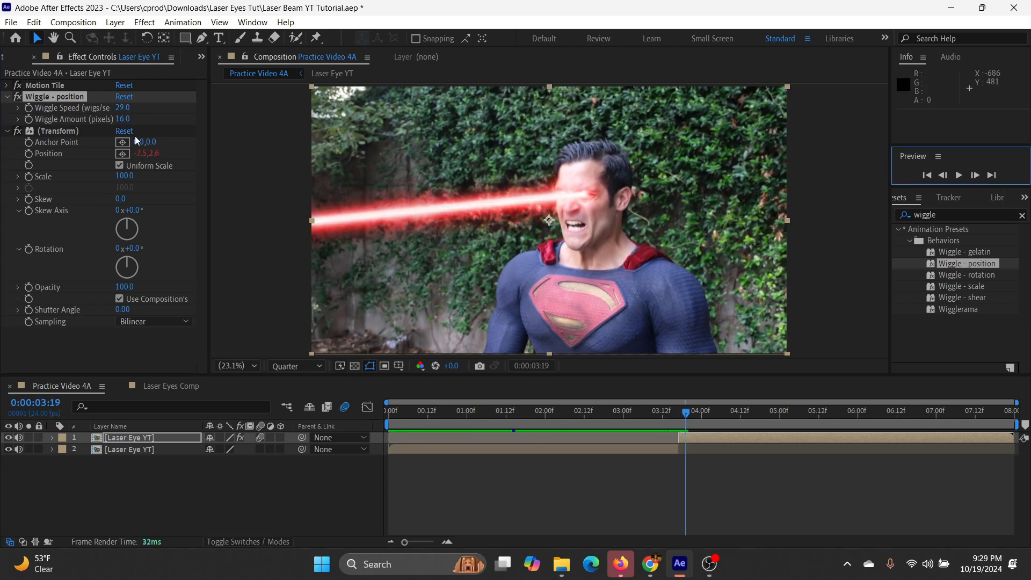
left_click(28, 108)
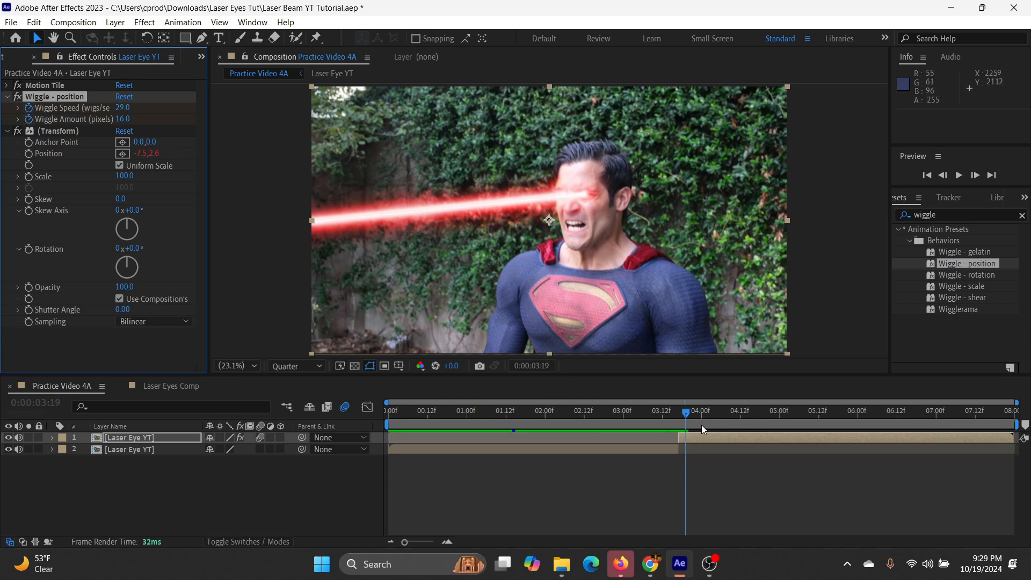
left_click_drag(699, 416, 754, 417)
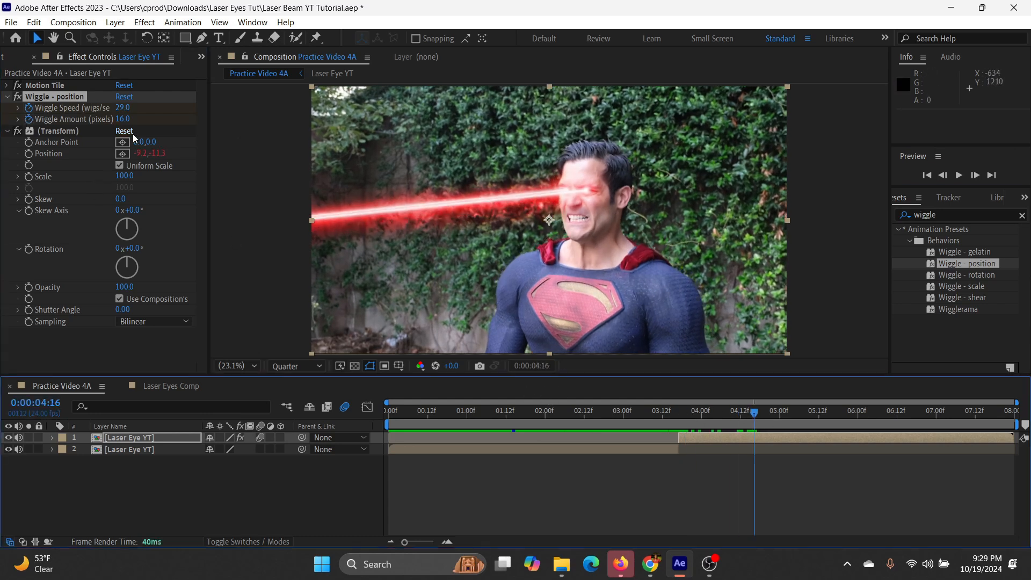
left_click(124, 97)
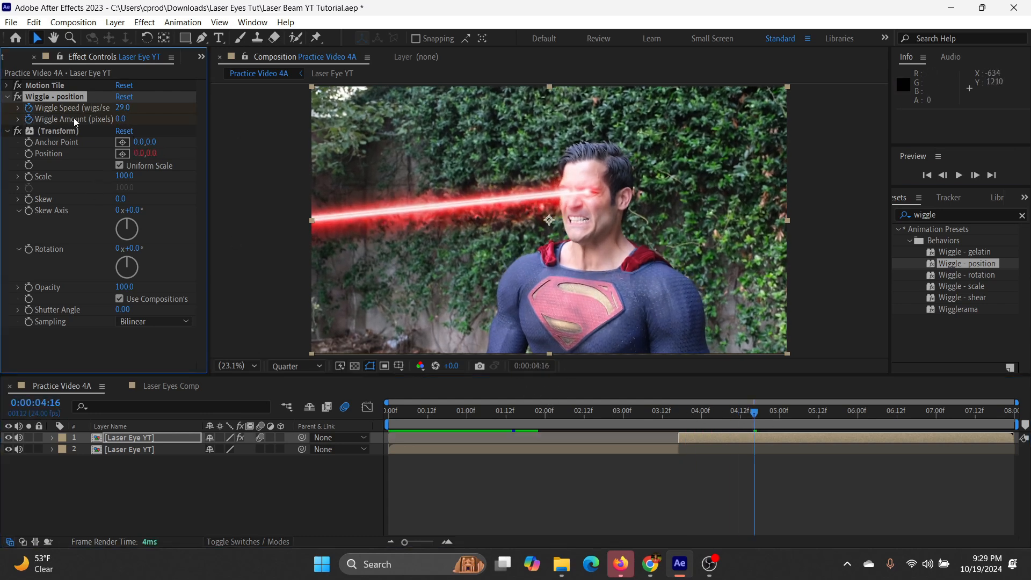
- Play back the section from about 0:00:03:00 several times to check the camera shake as the beam fires
left_click(620, 419)
key("space")
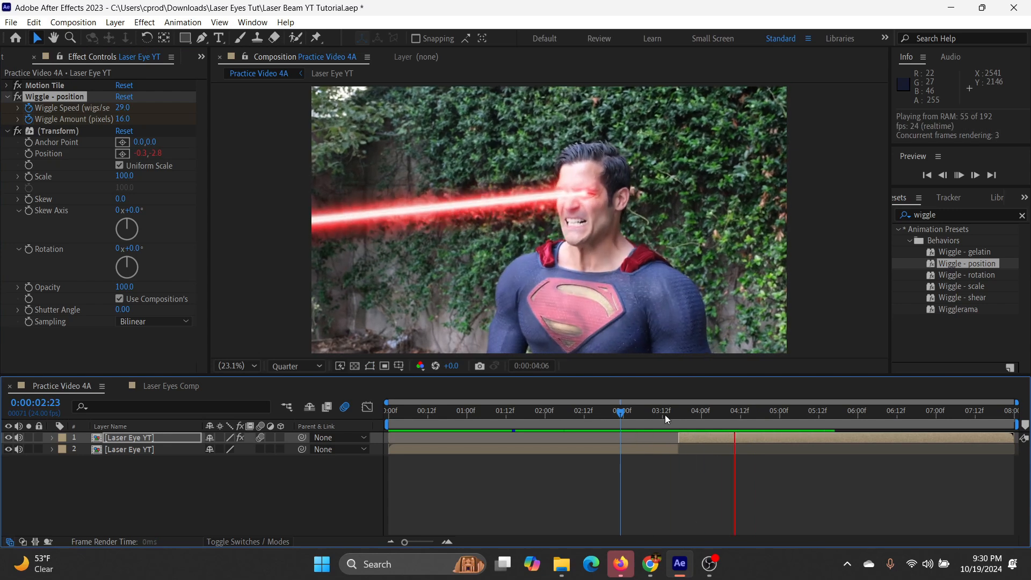
left_click(627, 414)
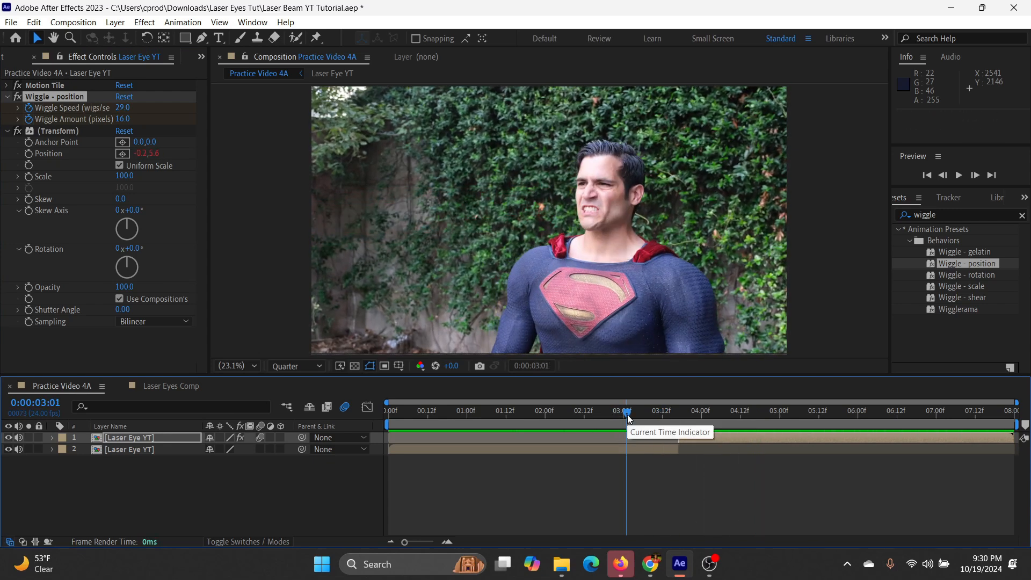
key("space")
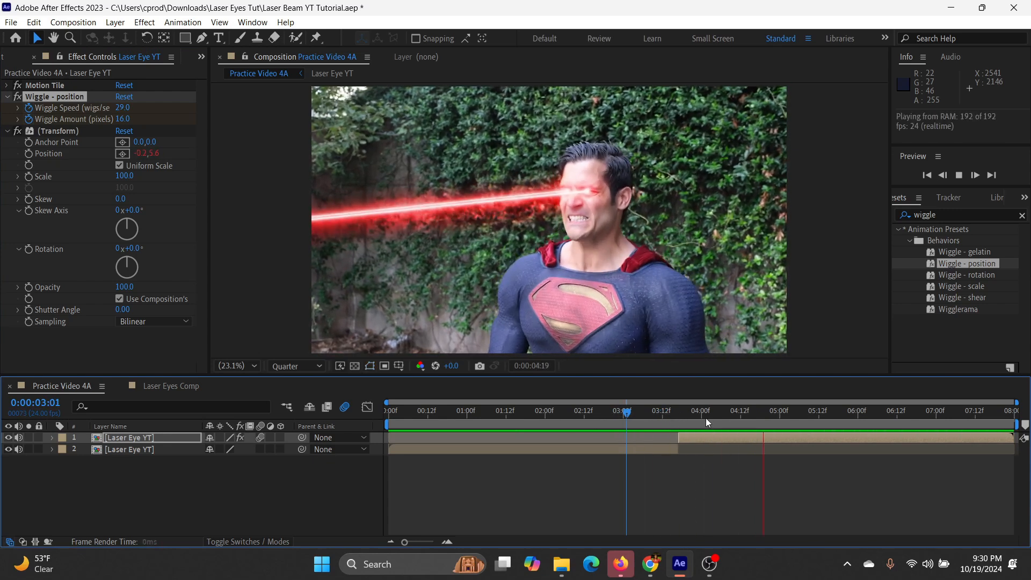
mouse_move(686, 411)
left_mouse_down()
mouse_move(698, 412)
mouse_move(674, 416)
left_mouse_up()
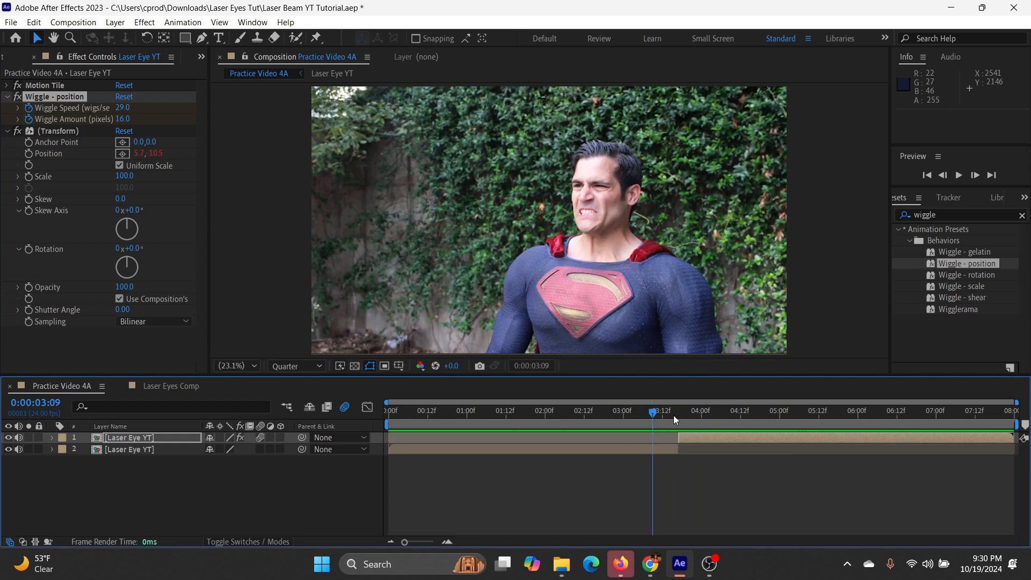
key("space")
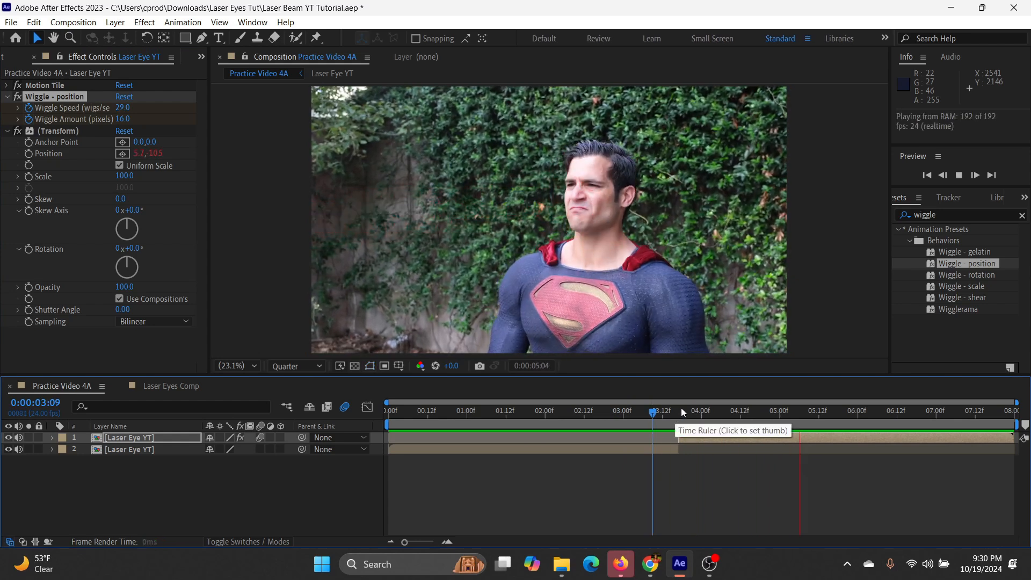
left_click(712, 407)
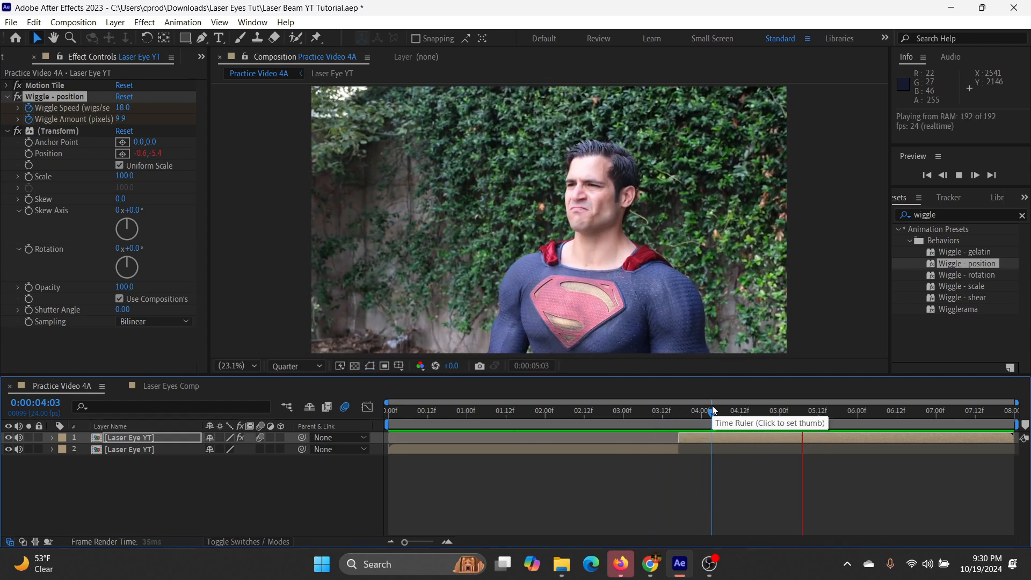
mouse_move(714, 411)
left_mouse_down()
mouse_move(788, 415)
mouse_move(680, 418)
mouse_move(788, 418)
mouse_move(733, 429)
mouse_move(709, 418)
left_mouse_up()
key("space")
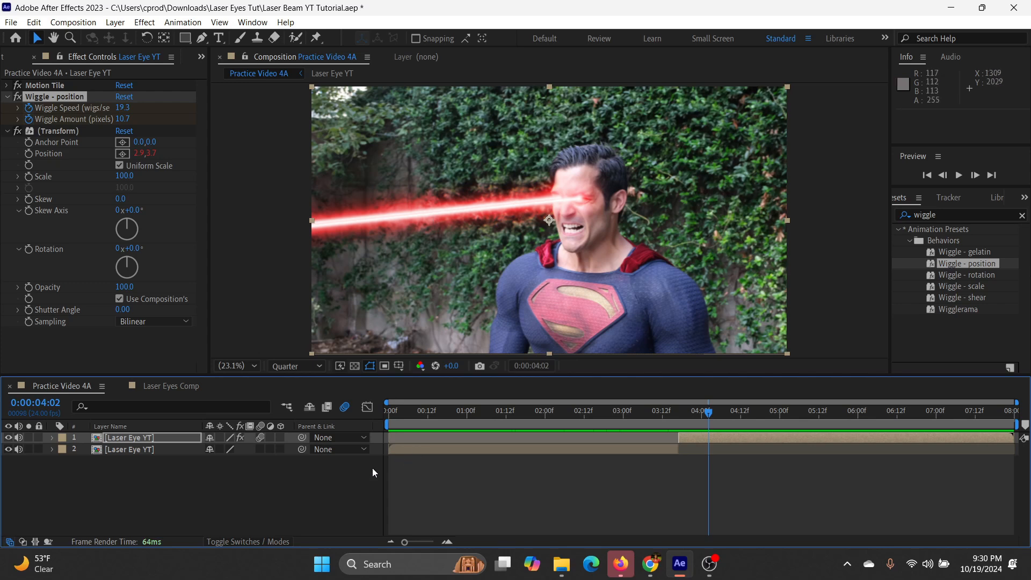
- Deselect all layers, go to 0:00:04:19, and add a new adjustment layer above both Laser Eye YT layers
left_click(552, 423)
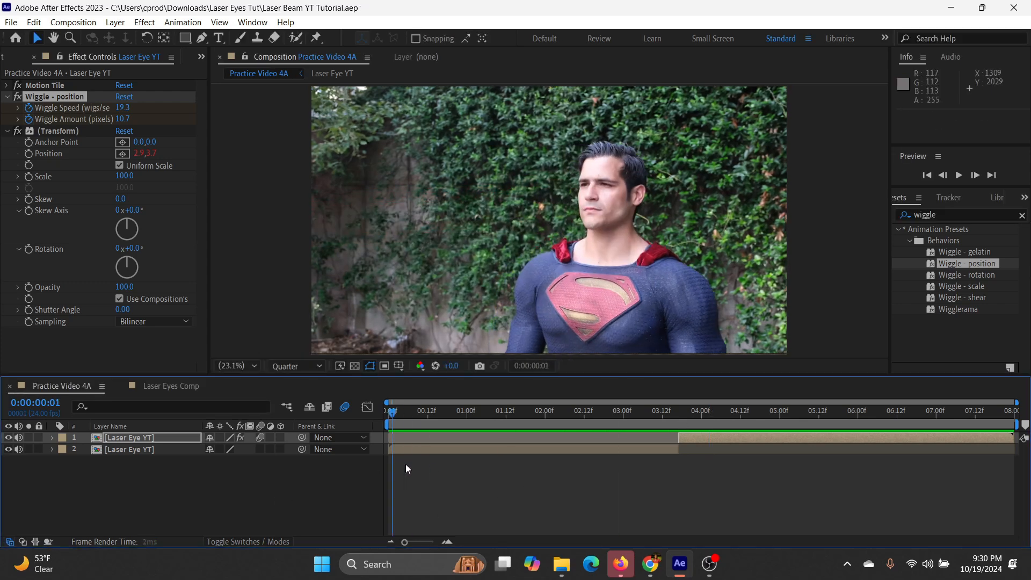
left_click(266, 511)
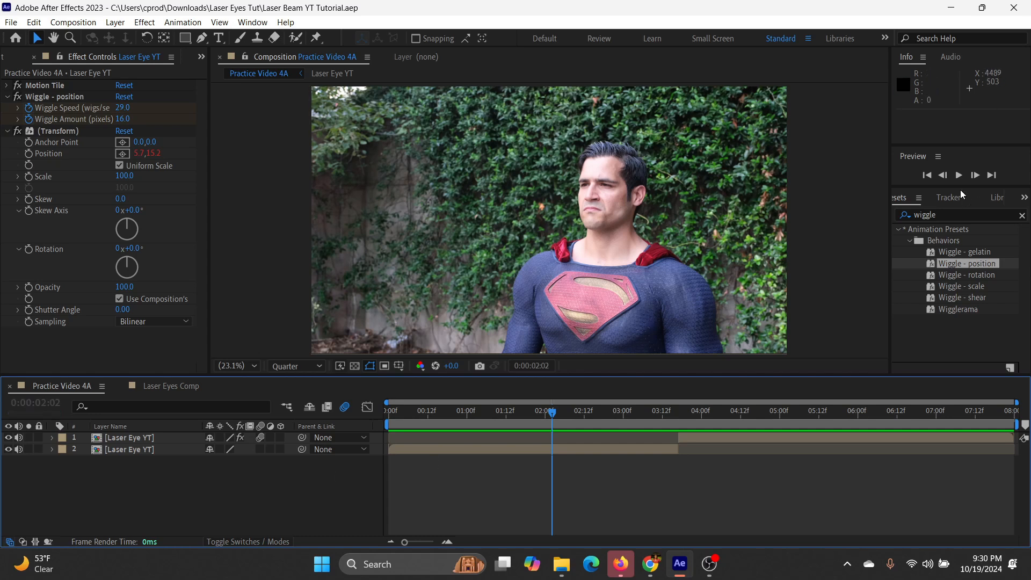
left_click_drag(552, 412, 763, 425)
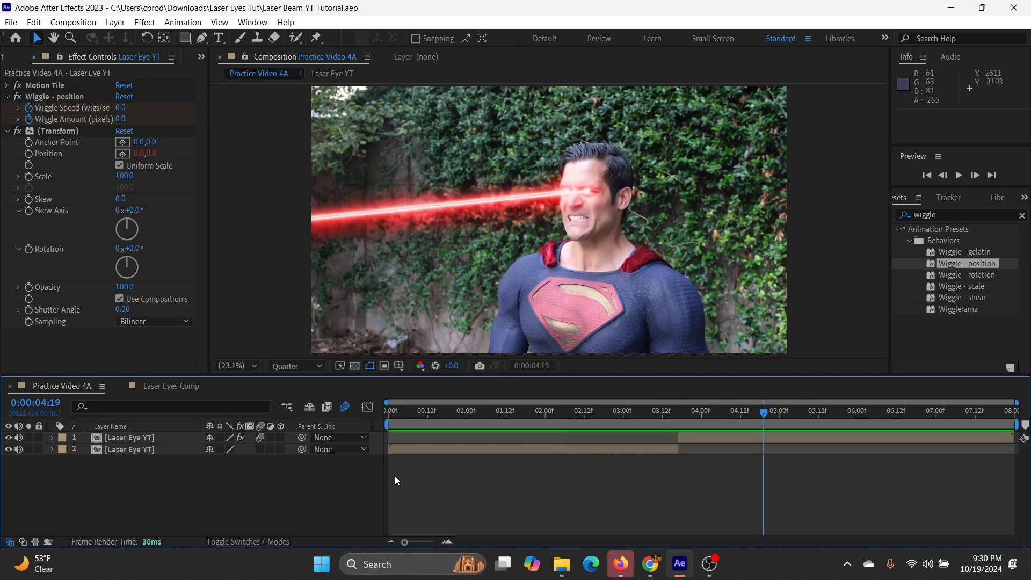
key("ctrl+alt+y")
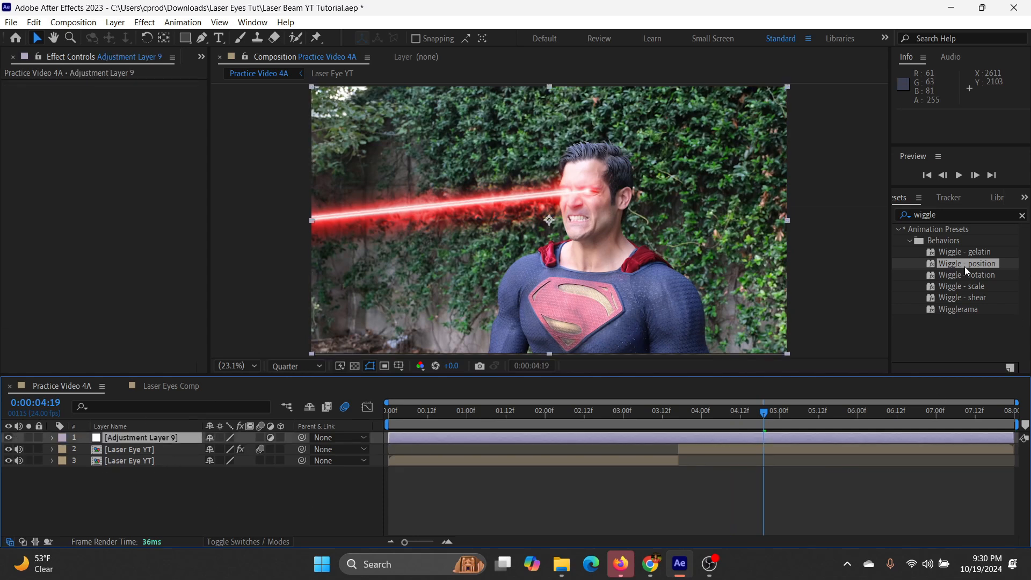
- Search the effects for Apply Color LUT, but apply Lumetri Color to the adjustment layer instead
left_click(949, 214)
type("appl")
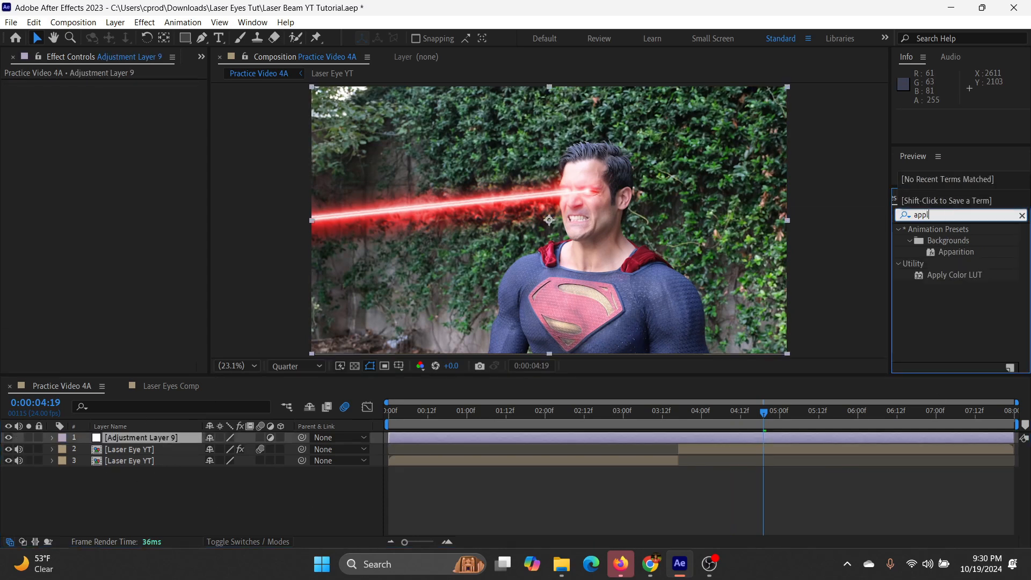
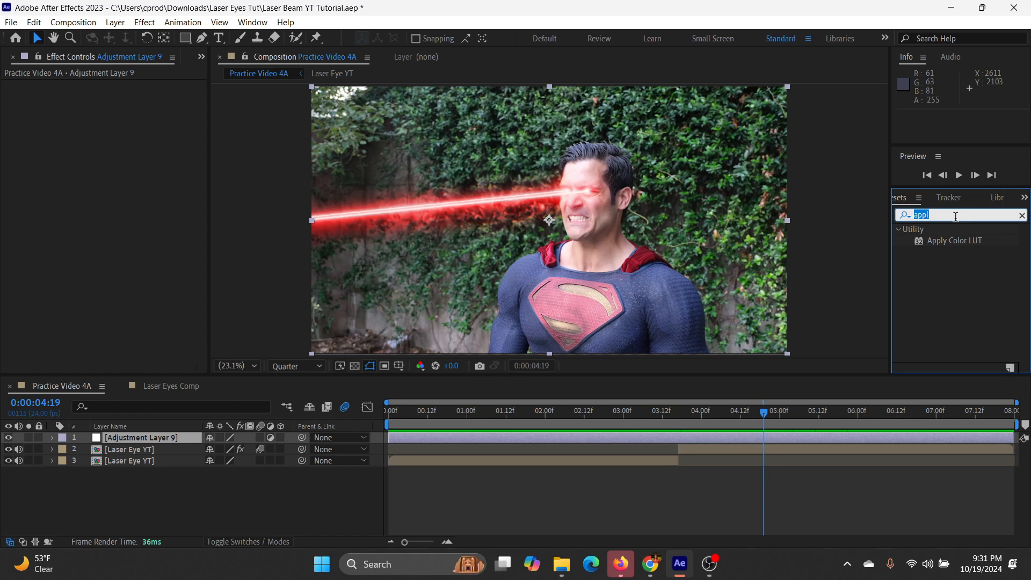
type("lume")
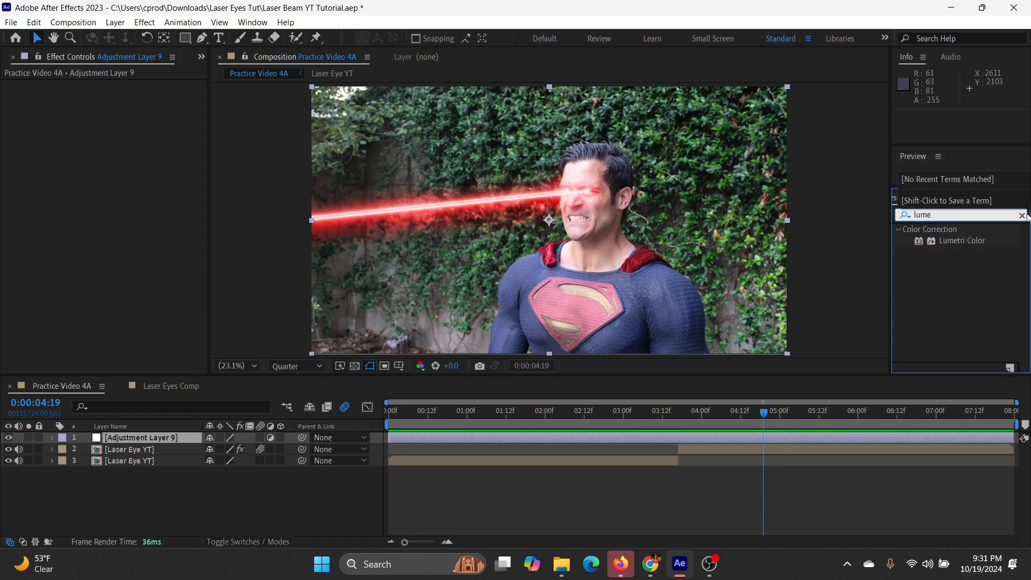
left_click_drag(928, 242, 605, 439)
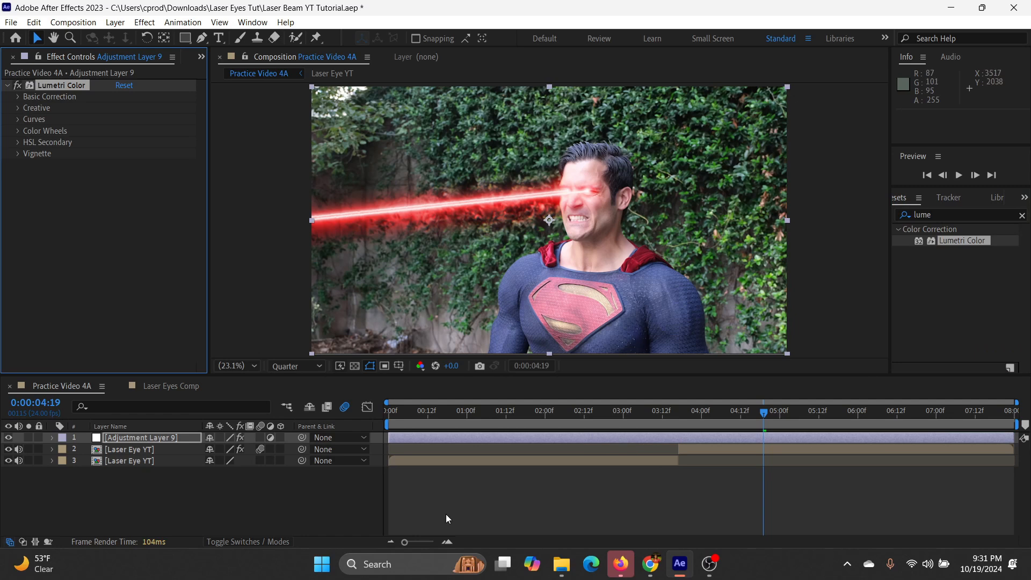
- Try the Monochrome Fuji and Kodak 5218 looks in the Creative settings of Lumetri Color
left_click(19, 107)
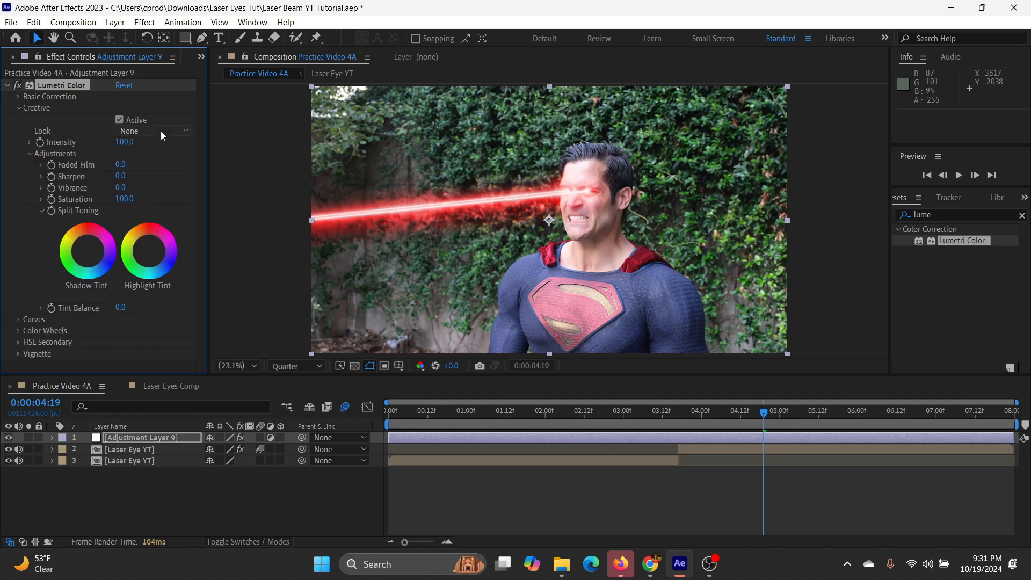
left_click(176, 130)
left_click(175, 173)
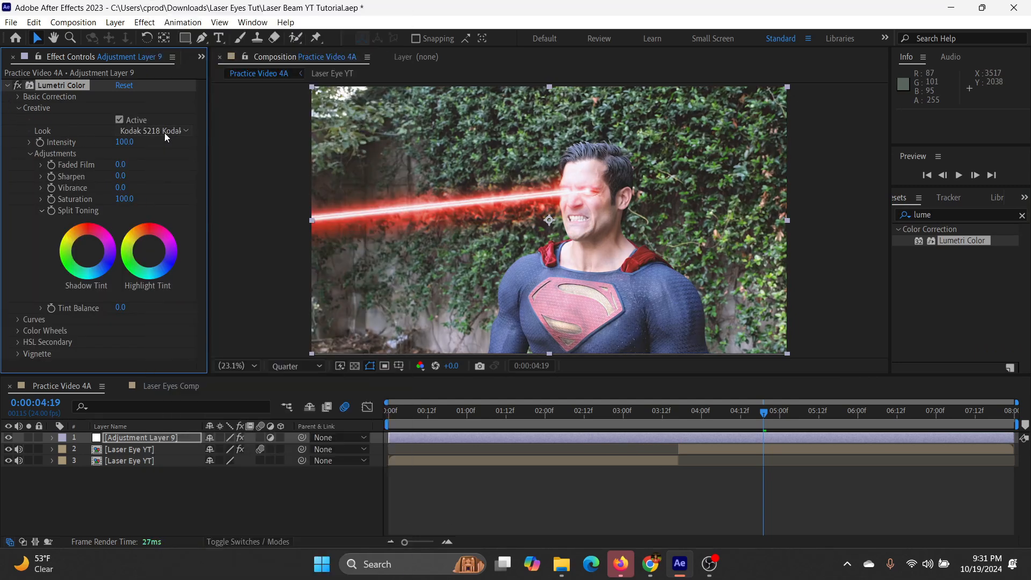
left_click(164, 134)
left_click(177, 197)
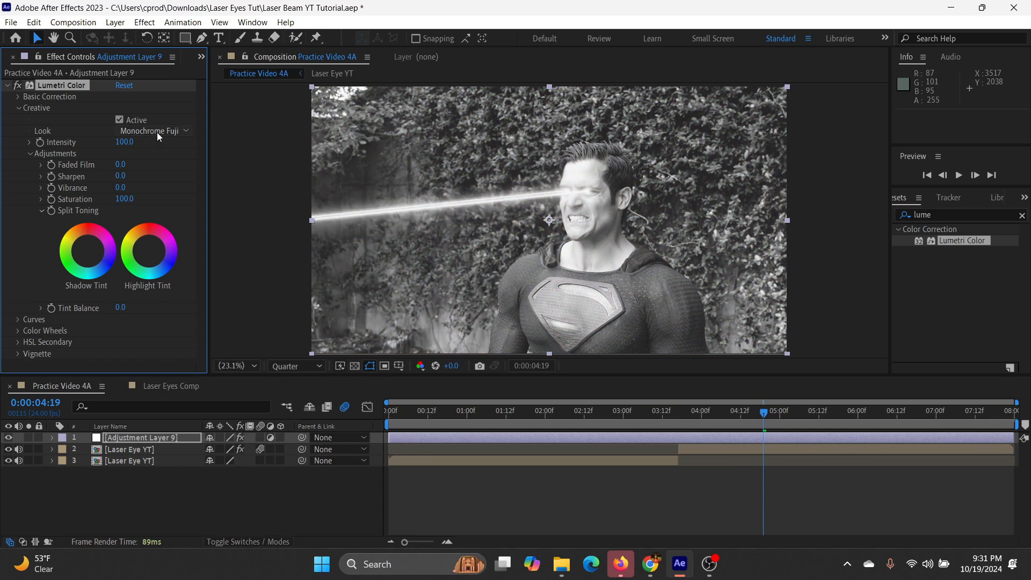
left_click(157, 132)
left_click(175, 177)
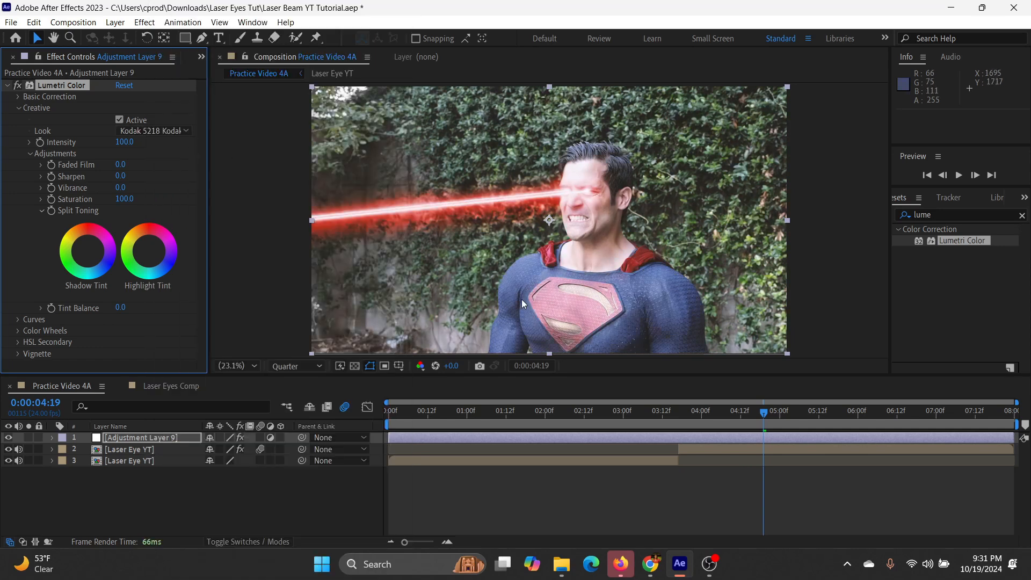
- Scrub through the beam section to review the color look, and save the project
left_click_drag(701, 413, 788, 422)
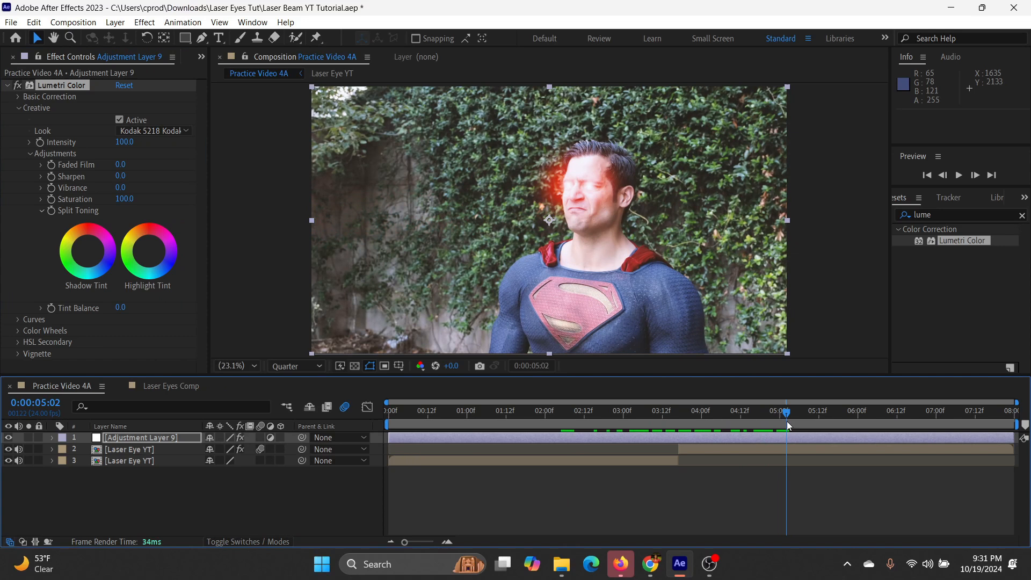
key("ctrl+s")
left_click(7, 86)
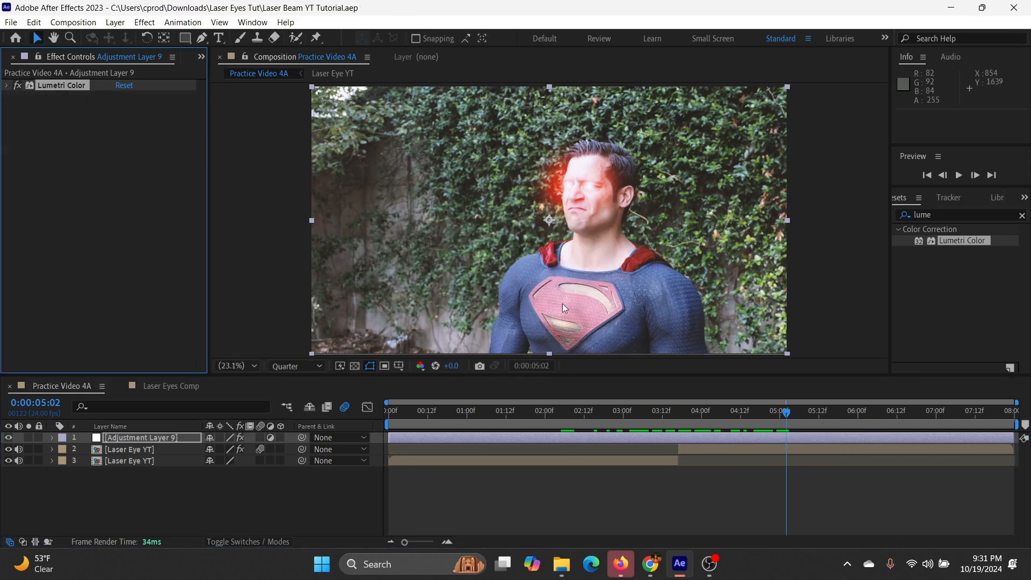
left_click_drag(884, 416, 702, 462)
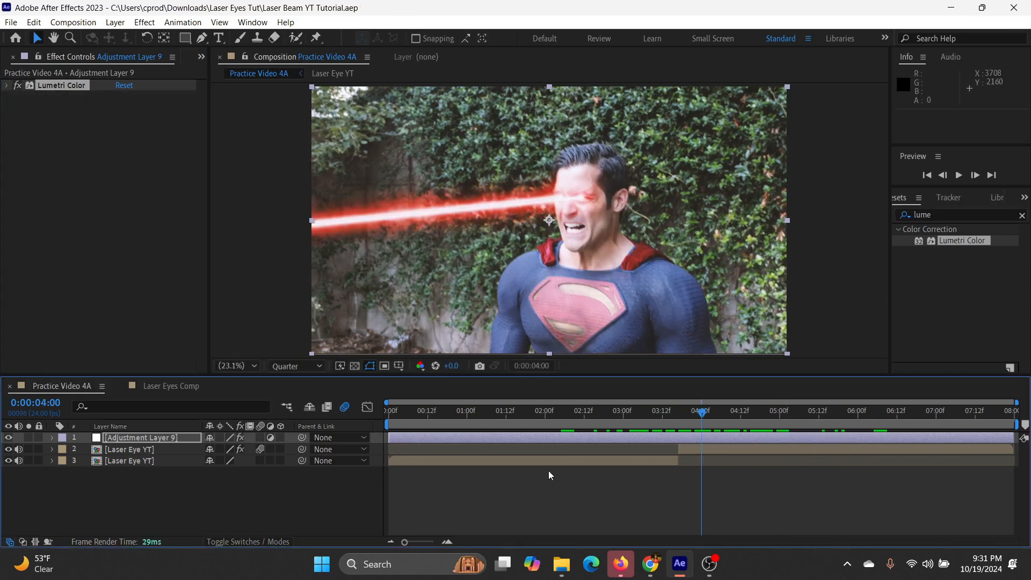
- Try other Lumetri Color looks on the adjustment layer, including SL BLUE ICE, and choose SL BLUE COLD
left_click(549, 438)
left_click(7, 86)
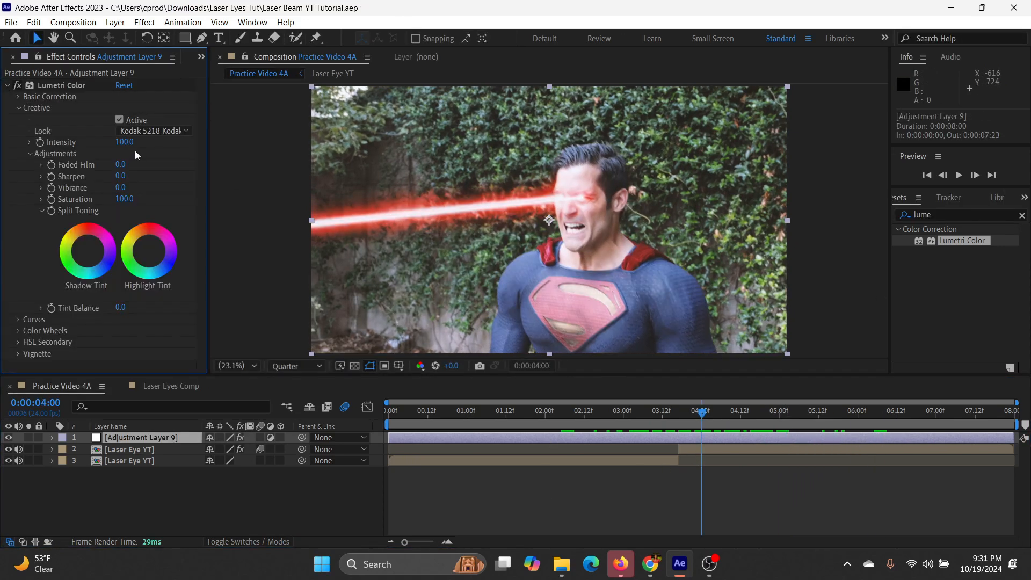
left_click(155, 131)
left_click(242, 208)
left_click(163, 131)
left_click(199, 362)
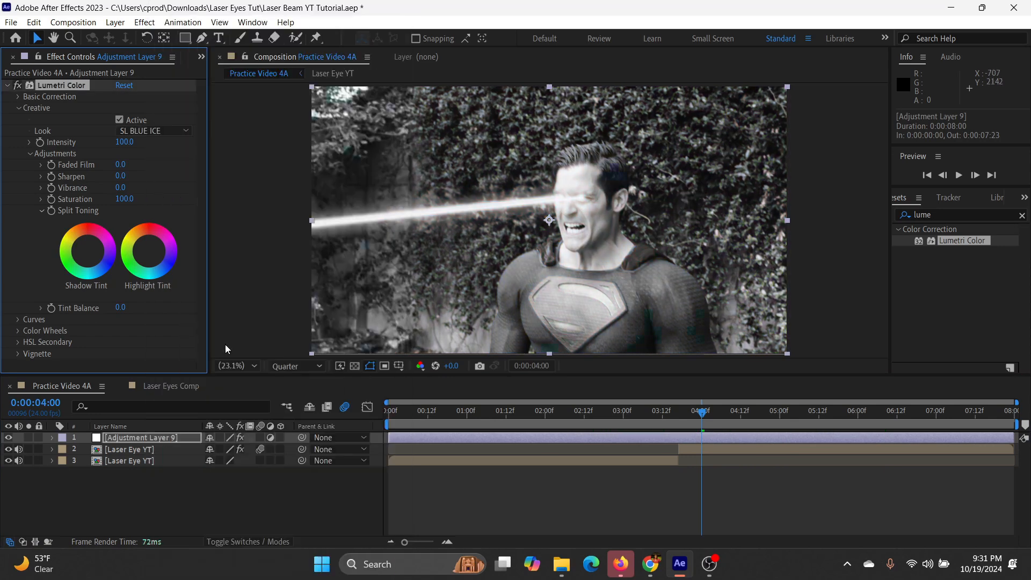
left_click(171, 131)
left_click(183, 336)
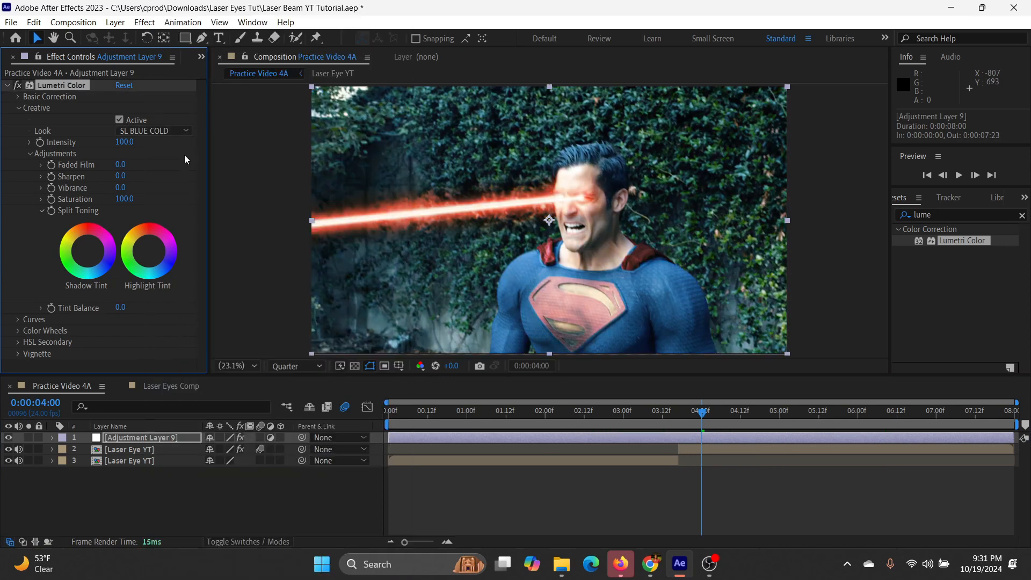
- Try the Fuji F125 Kodak, Fuji ETERNA 250D and CineSpace2383sRGB6bit looks in the Creative settings of Lumetri Color
left_click(169, 134)
left_click(202, 117)
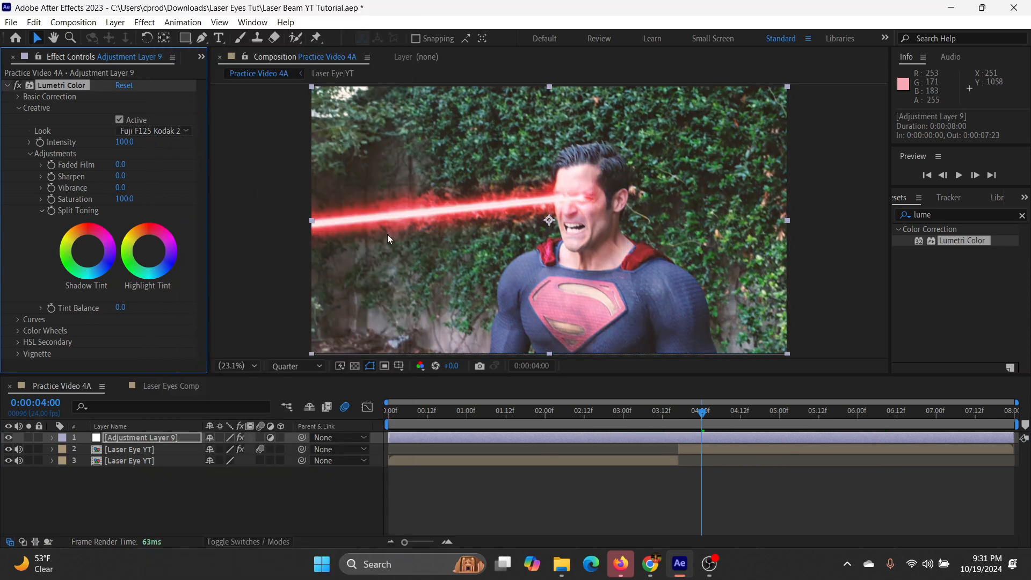
left_click(159, 131)
left_click(167, 106)
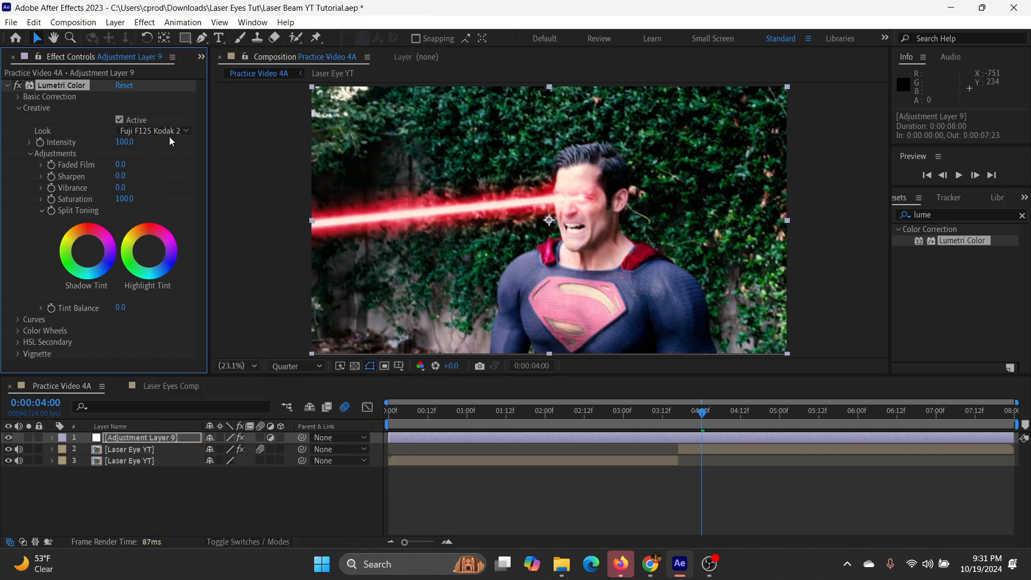
left_click(166, 130)
left_click(173, 109)
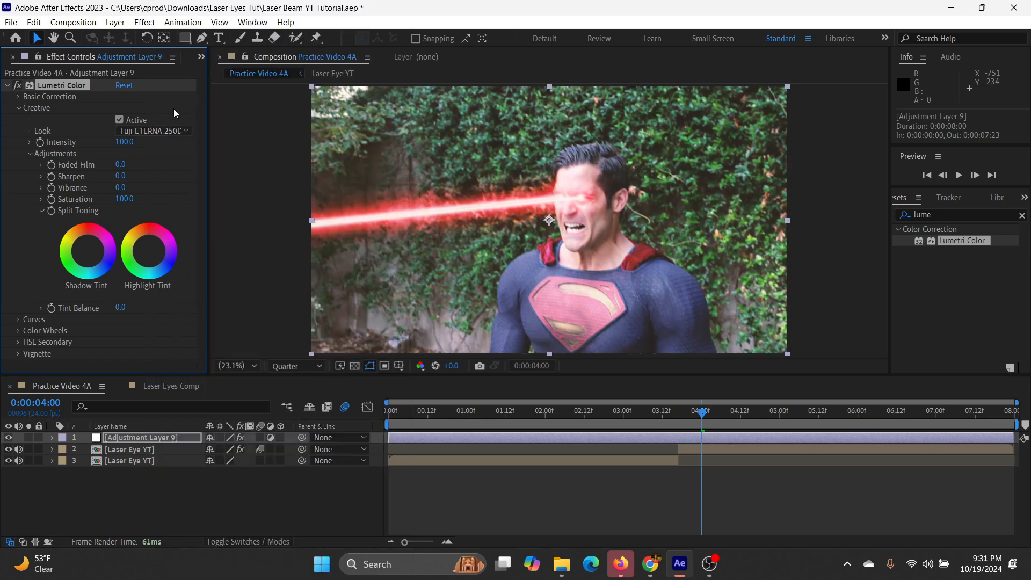
left_click(158, 133)
left_click(196, 73)
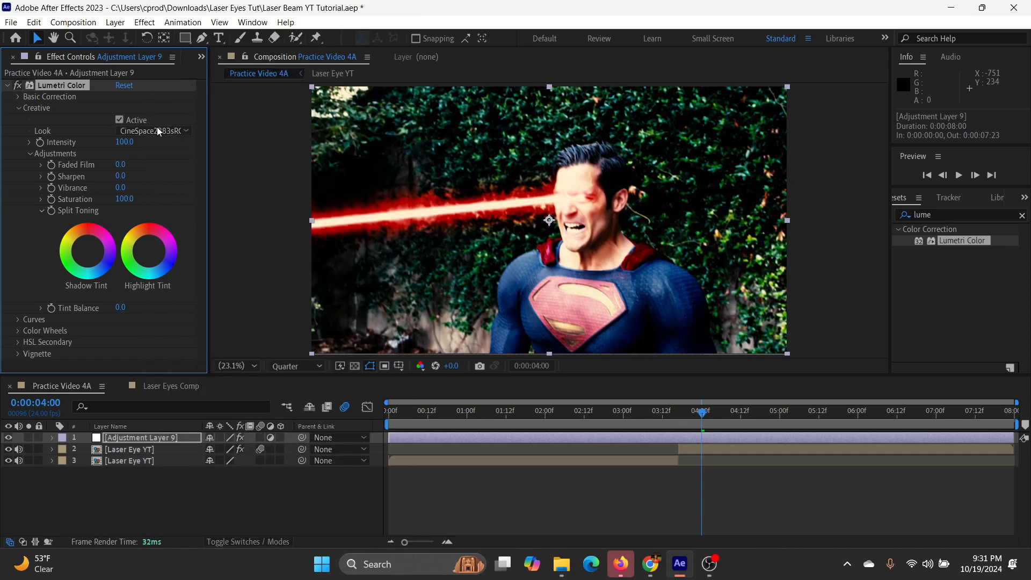
- Try the SL BIG HDR look in Lumetri Color, and switch back to SL BLUE COLD
left_click(157, 131)
left_click(194, 250)
left_click(175, 132)
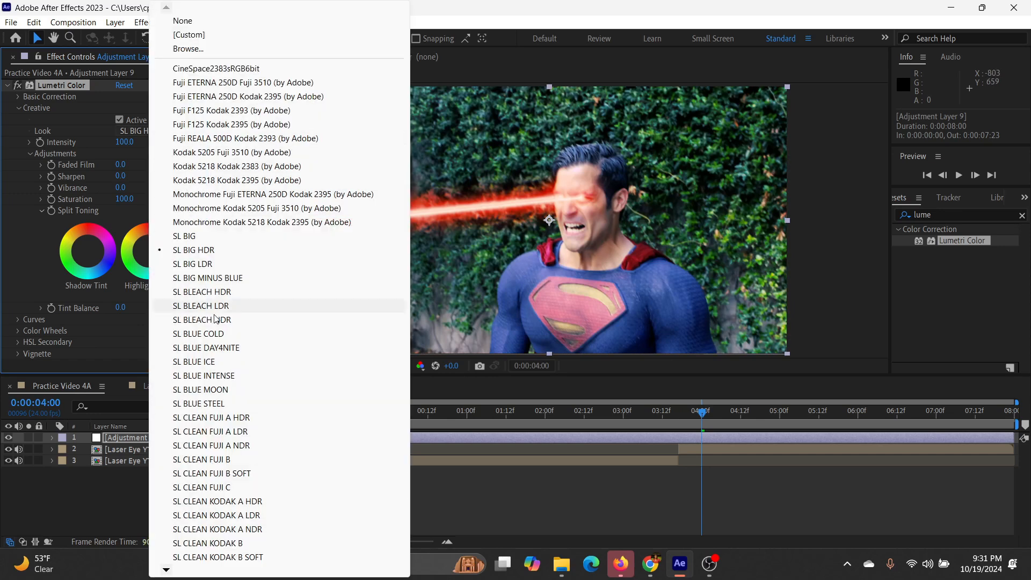
left_click(199, 333)
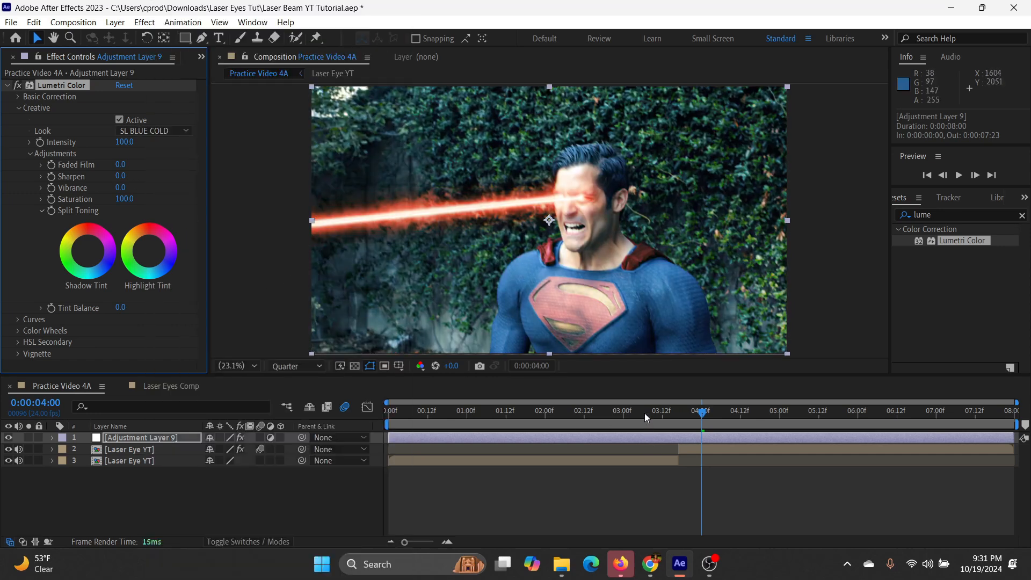
- Open the Laser Eye YT precomp from the lowest layer and reveal the source of its first Practice Video 4A.mp4 clip in the project
left_click_drag(646, 418, 617, 440)
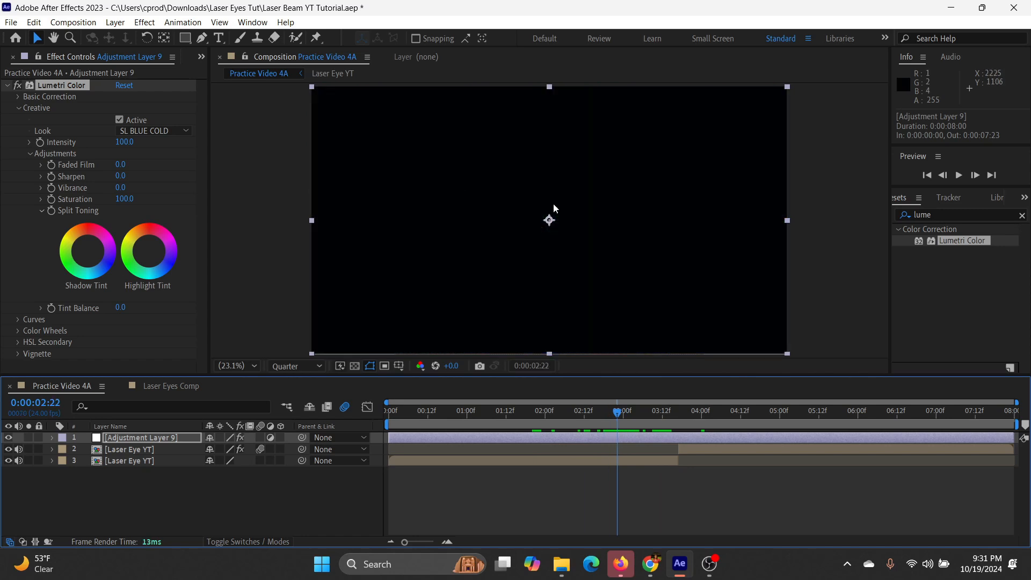
left_click(534, 495)
double_click(571, 462)
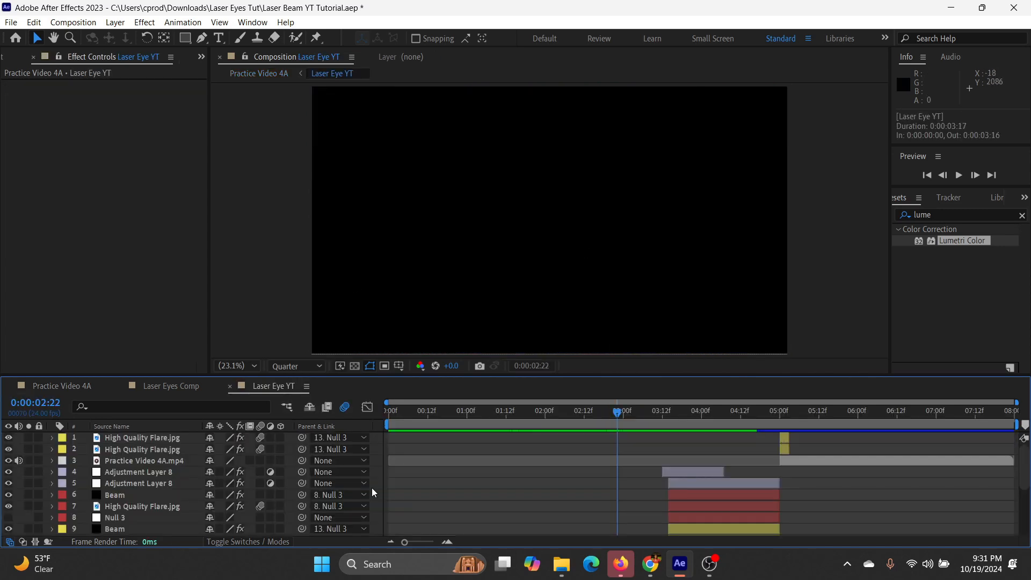
scroll(619, 491, "down", 1)
left_click(621, 507)
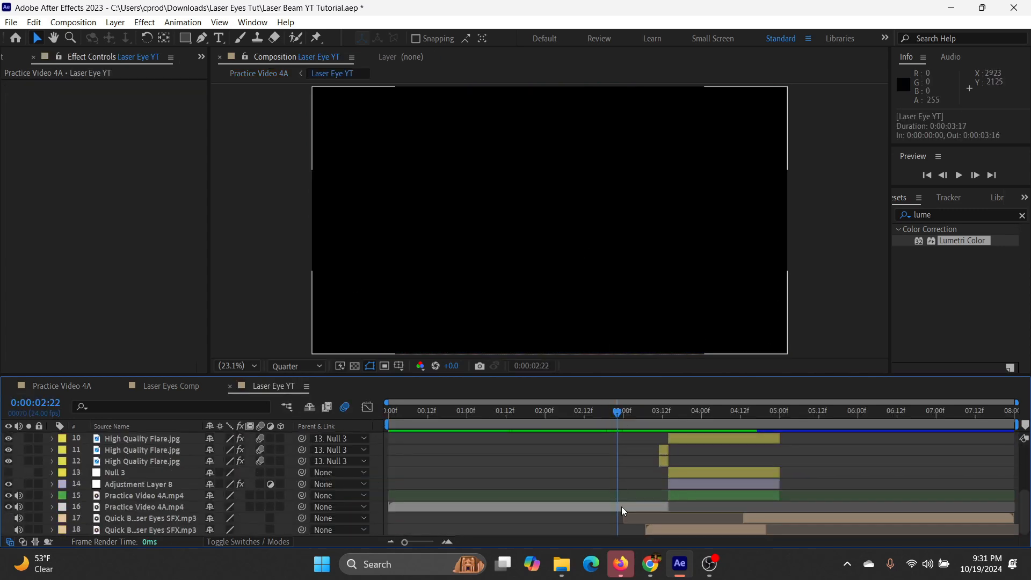
right_click(546, 508)
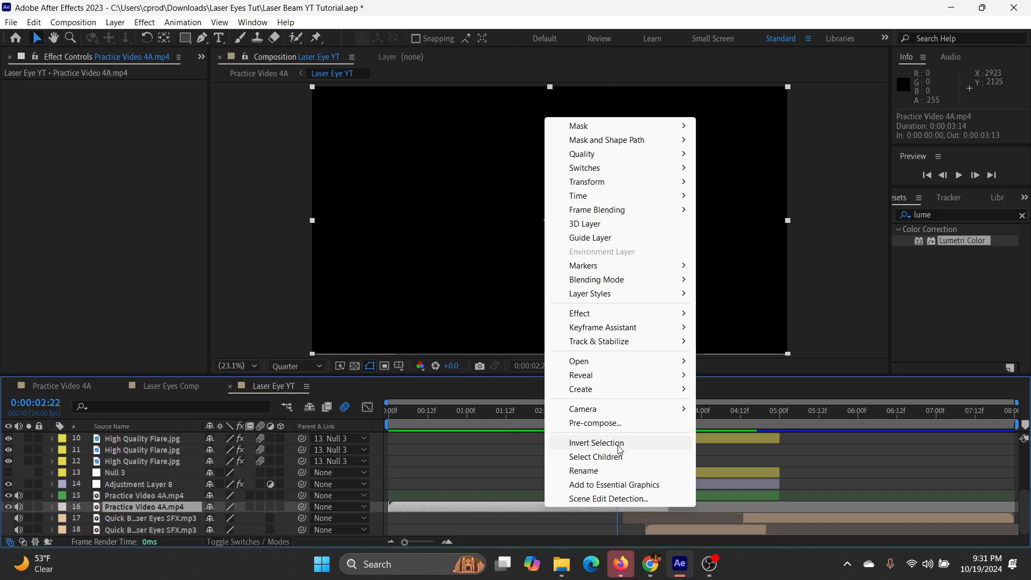
mouse_move(612, 376)
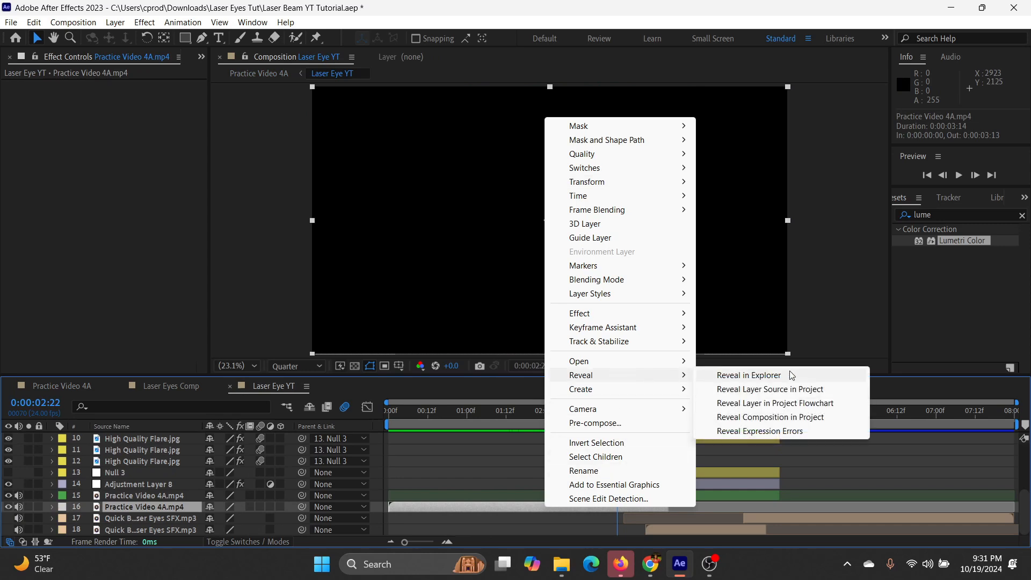
left_click(795, 389)
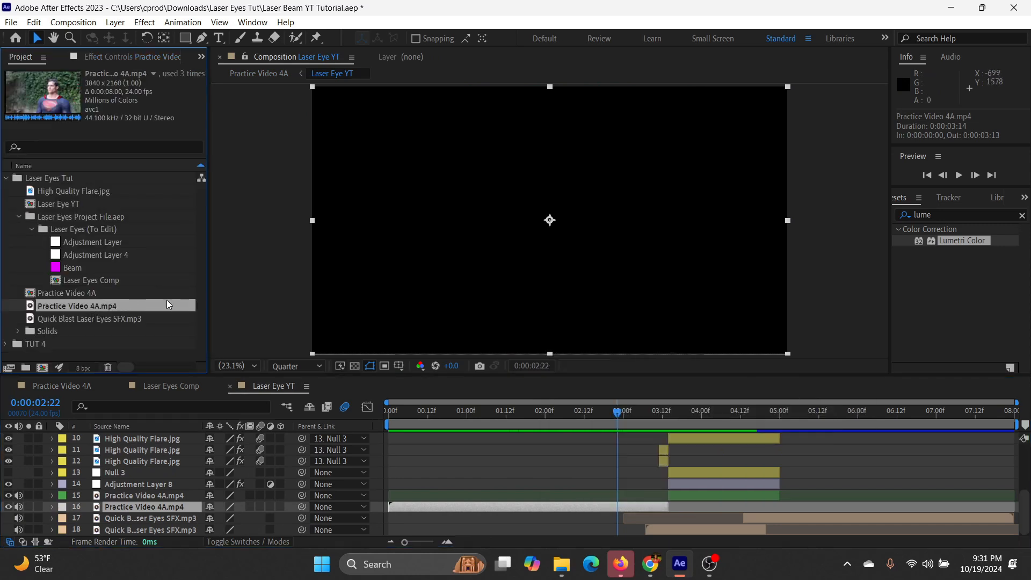
- Reload the Practice Video 4A.mp4 footage and return to the Practice Video 4A composition
right_click(85, 310)
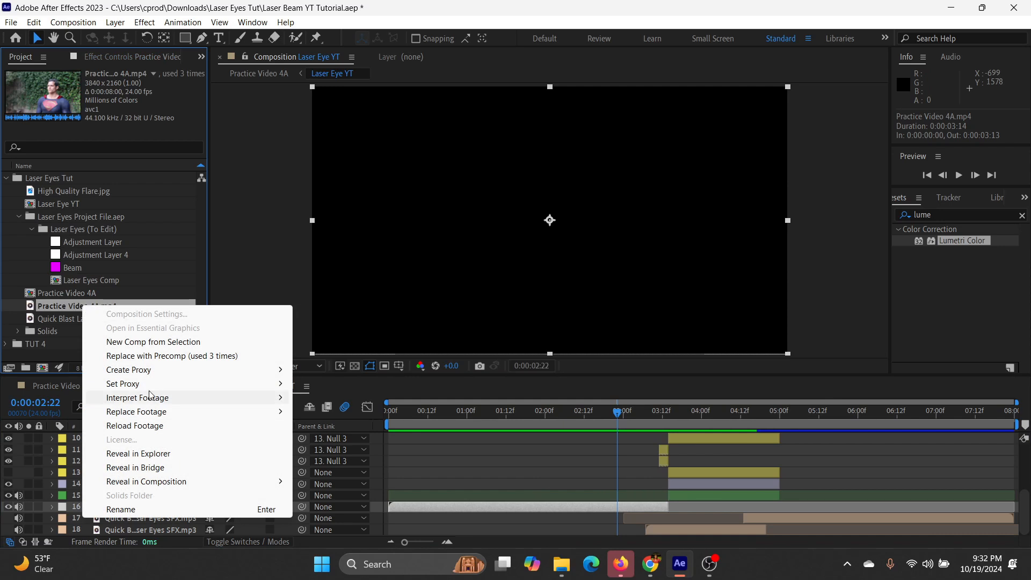
left_click(187, 426)
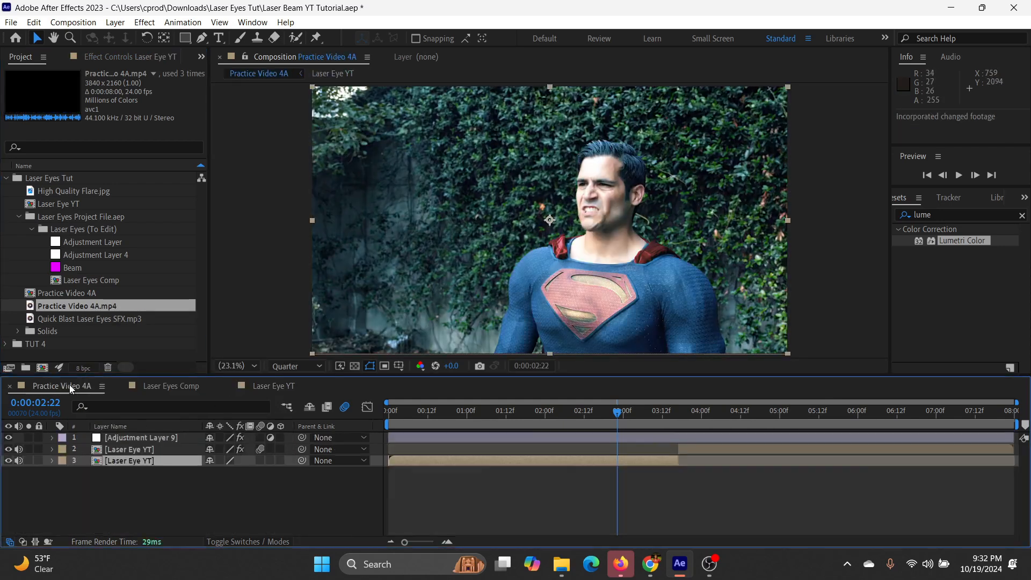
left_click(70, 385)
- Search the effects for noise, apply the Noise effect to the adjustment layer, and adjust its Amount of Noise slightly
left_click(584, 437)
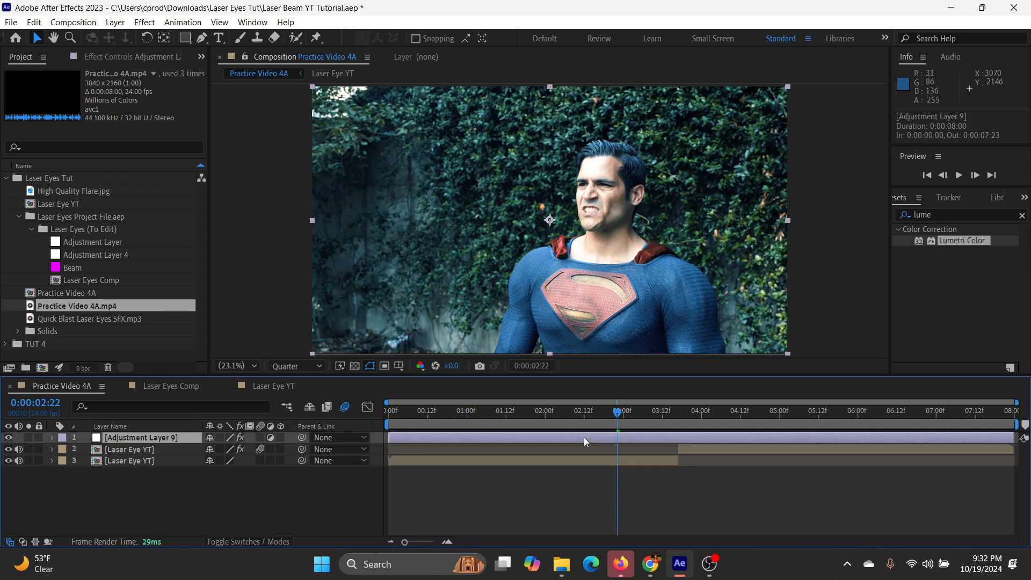
left_click(953, 215)
left_click(966, 217)
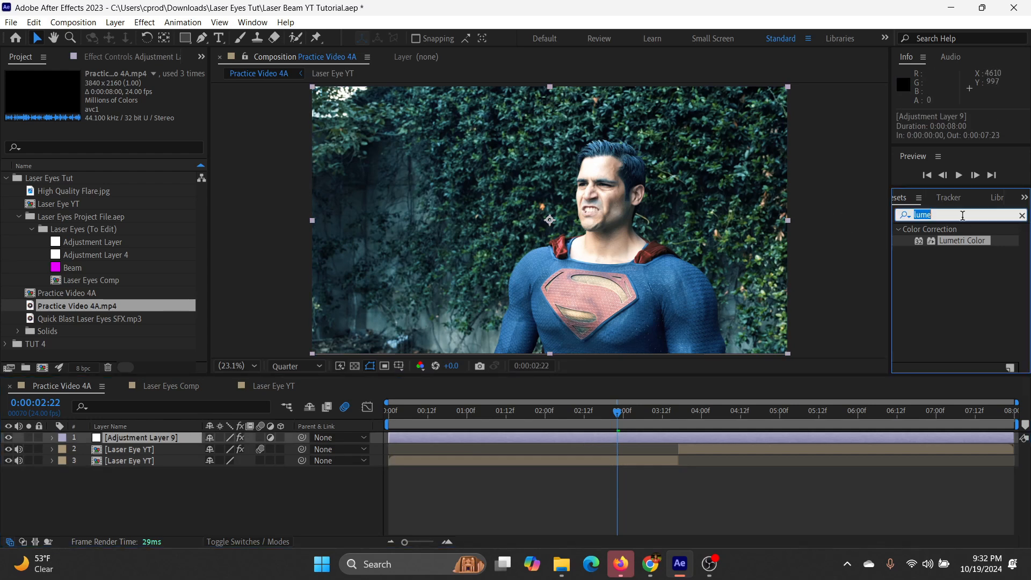
type("noise")
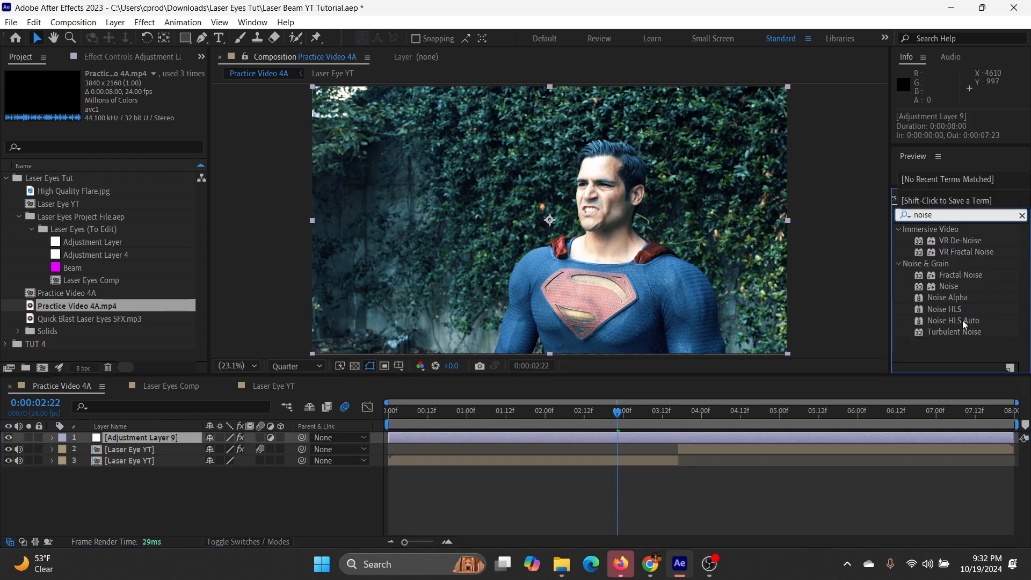
double_click(949, 287)
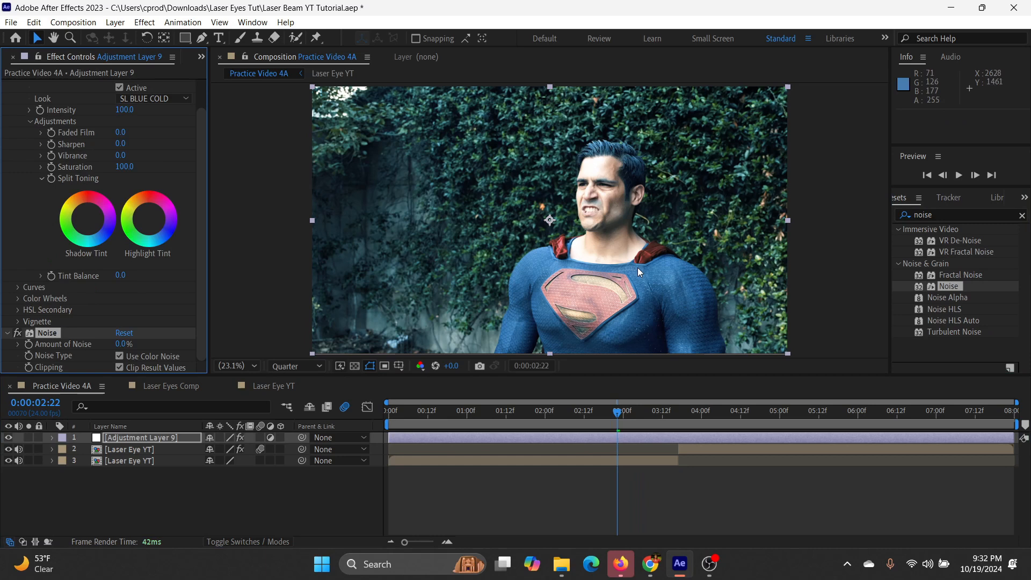
left_click_drag(127, 344, 133, 344)
- Try the Fuji F125 Kodak look while scrubbing through the beam section, and switch to the Fuji REALA 500D look
scroll(98, 163, "up", 2)
left_click(141, 131)
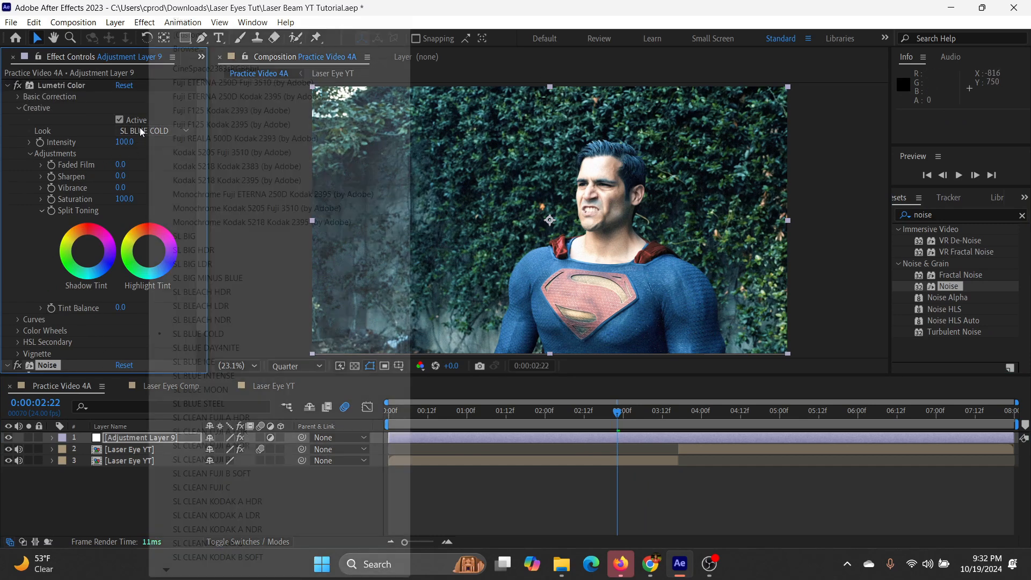
left_click(199, 124)
left_click(668, 421)
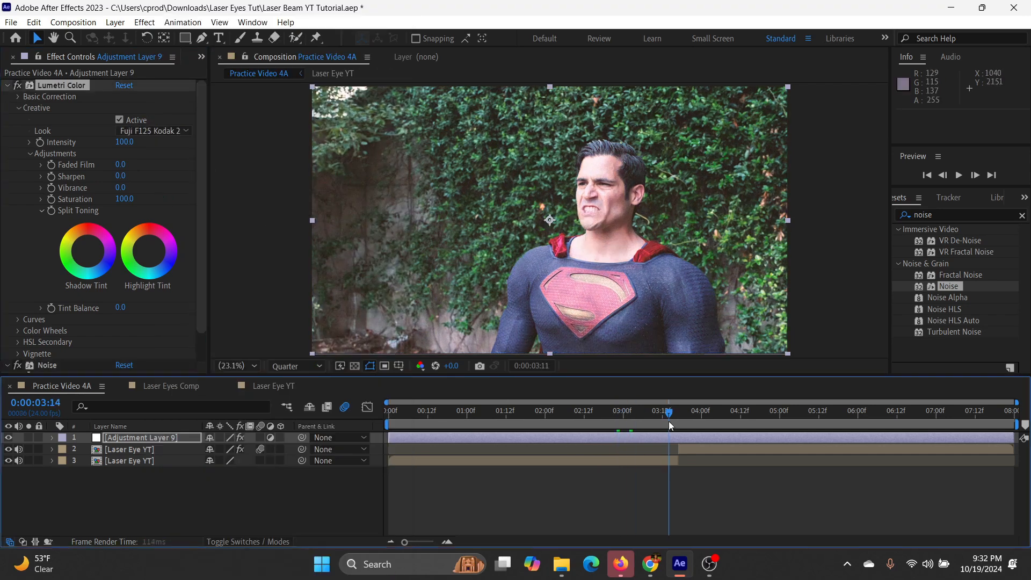
left_click_drag(669, 421, 728, 423)
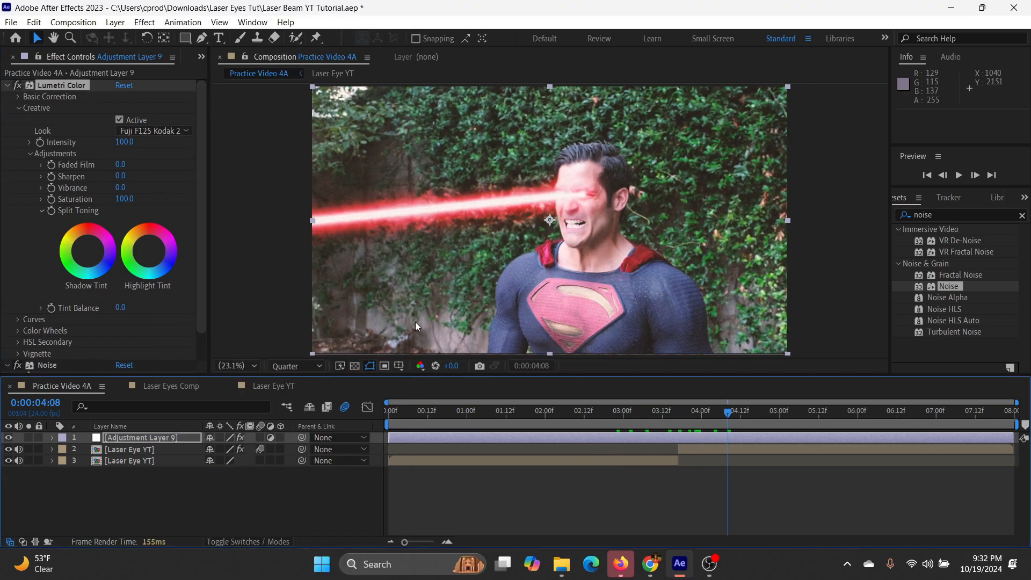
left_click(159, 133)
left_click(214, 126)
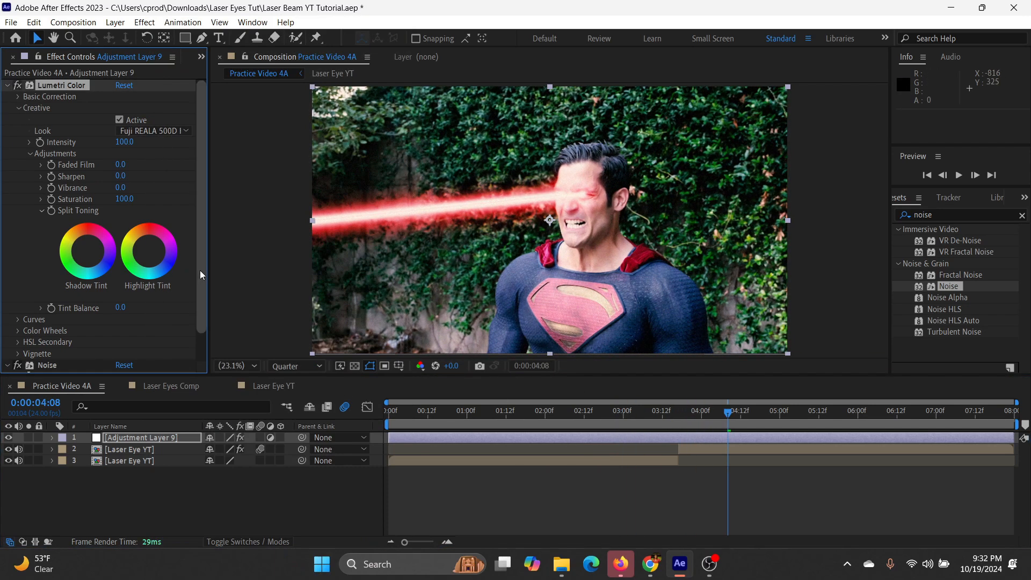
- Set the Lumetri Color look to Fuji ETERNA 250D and move the playhead back to the beginning of the composition
left_click(157, 135)
left_click(237, 92)
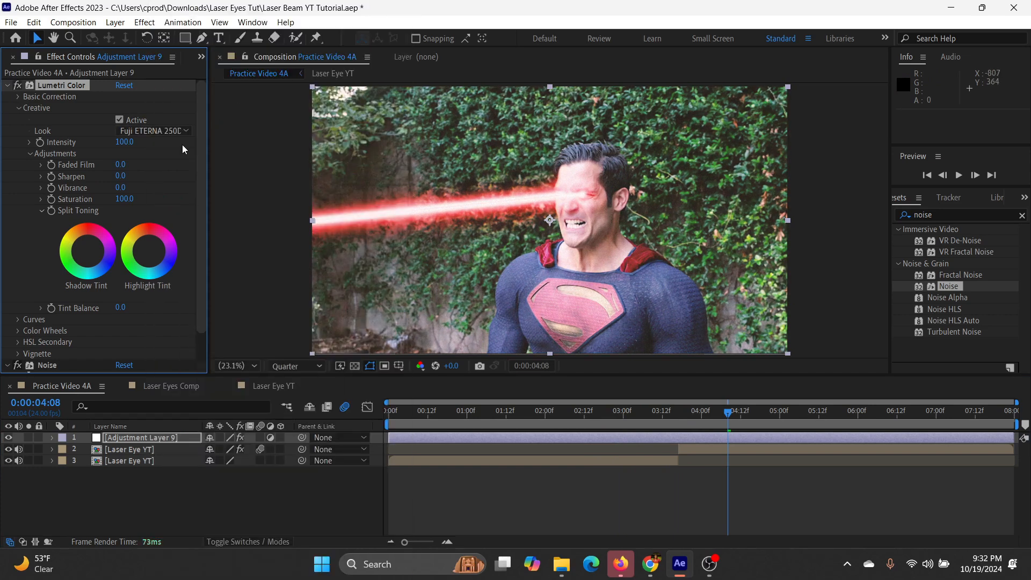
left_click_drag(729, 417, 392, 446)
left_click(229, 485)
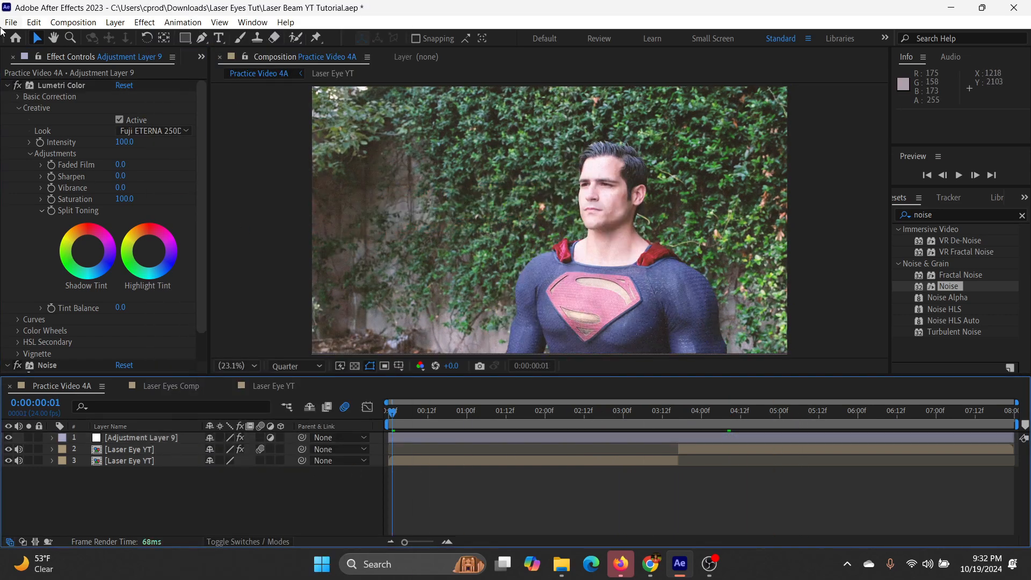
- Add the Practice Video 4A composition to the render queue, and check the output destination of its H.264 movie without changing it
left_click(8, 24)
mouse_move(171, 219)
left_click(316, 232)
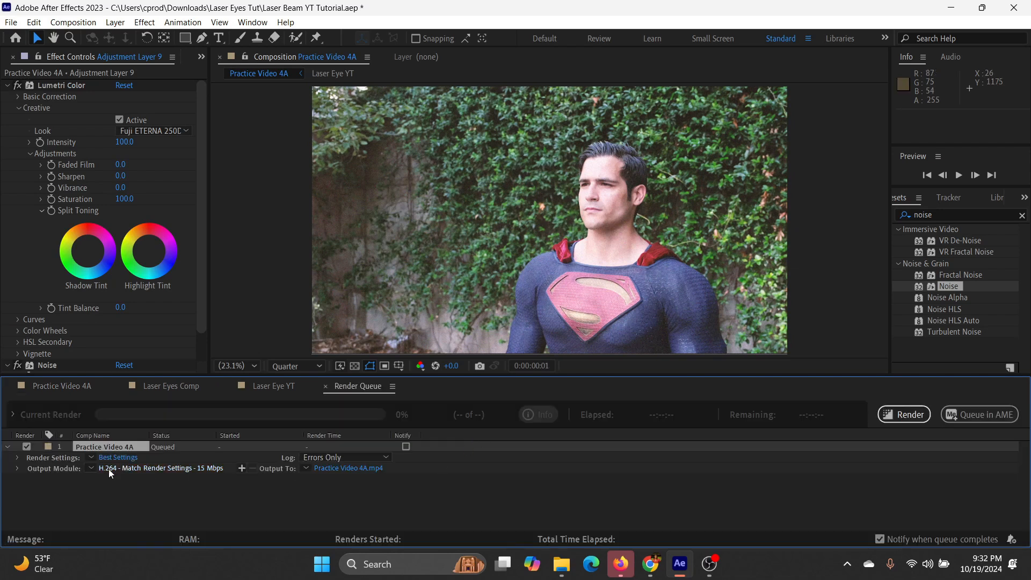
left_click(215, 484)
left_click(338, 468)
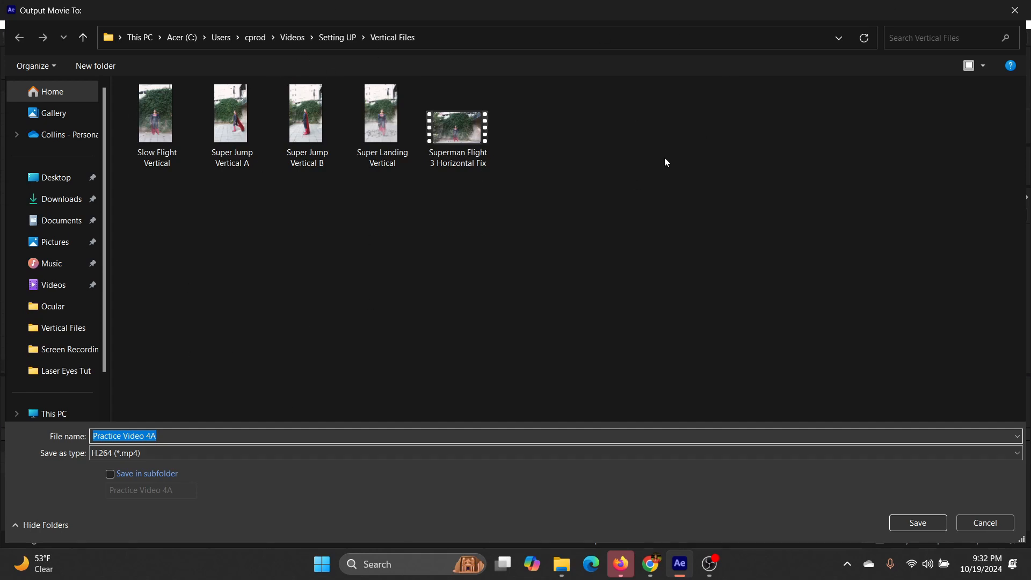
left_click(1006, 13)
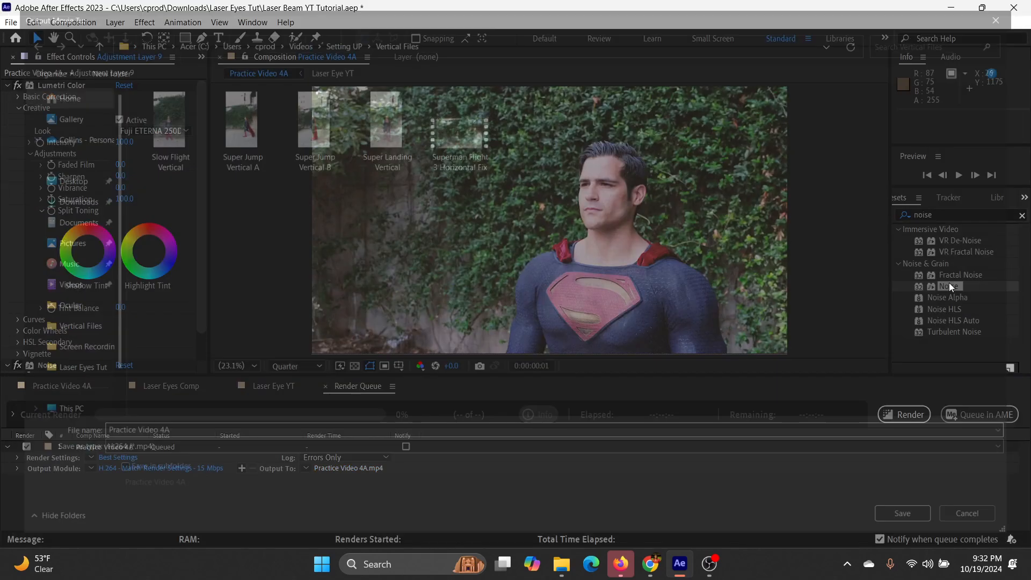